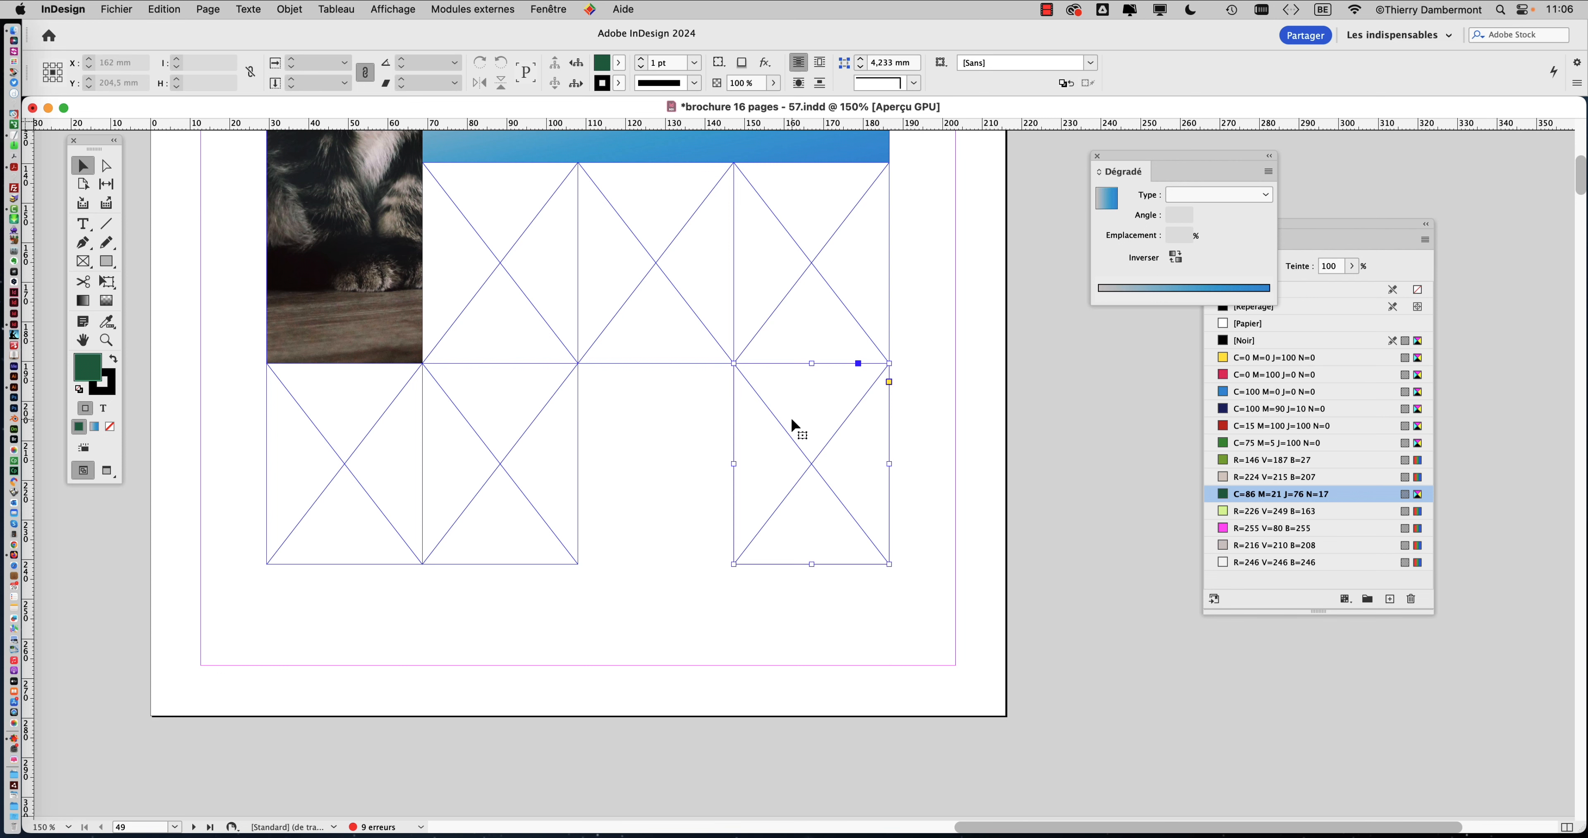
# Delete the last empty frame in the bottom row and widen the second bottom-row frame to 117,9 mm, up to the grid's edge
pyautogui.press('Delete')
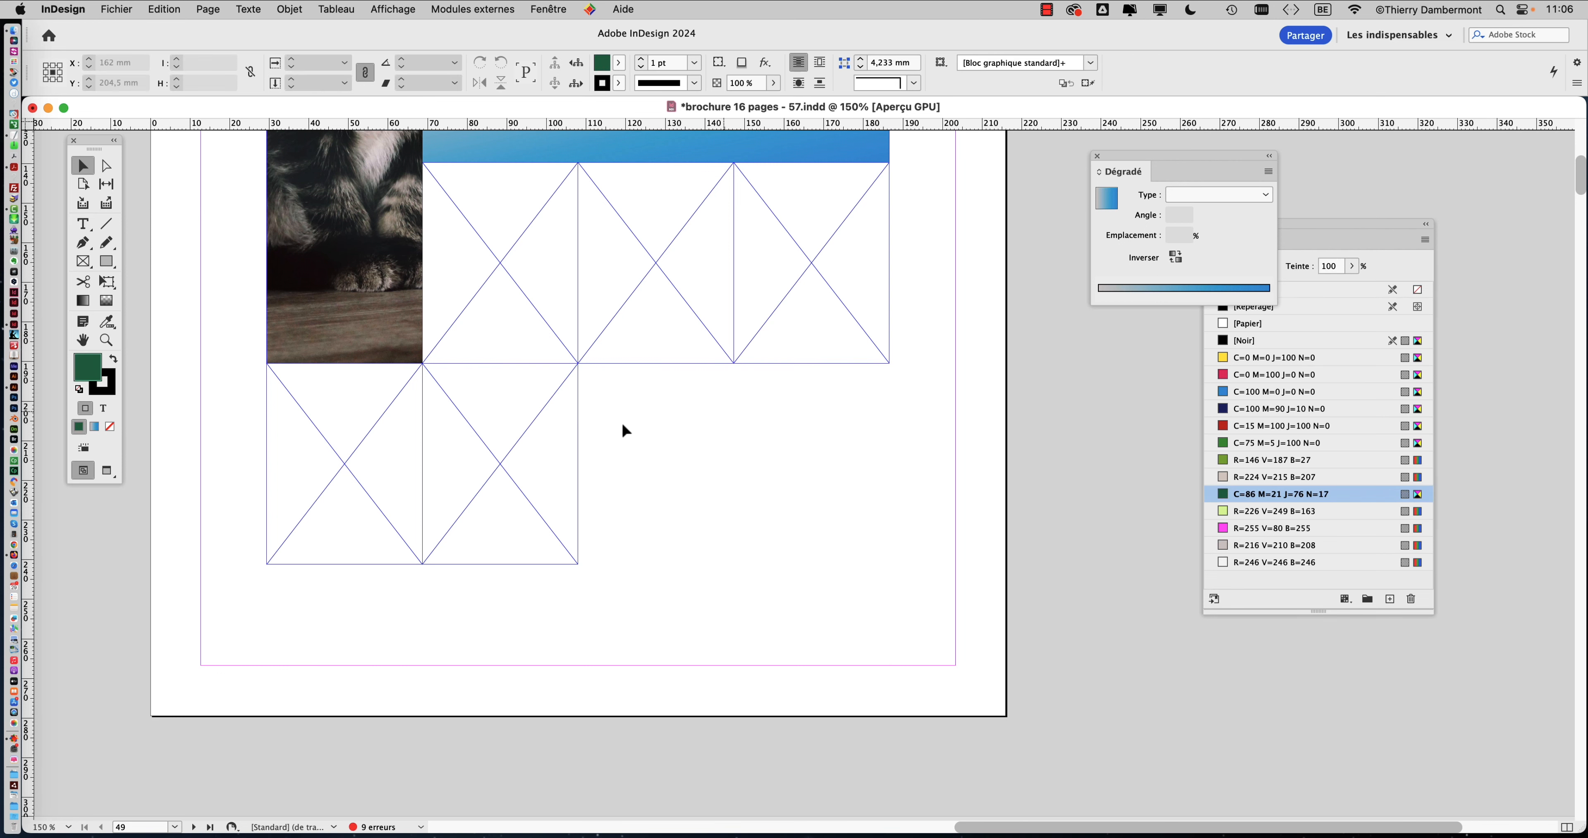
pyautogui.click(555, 439)
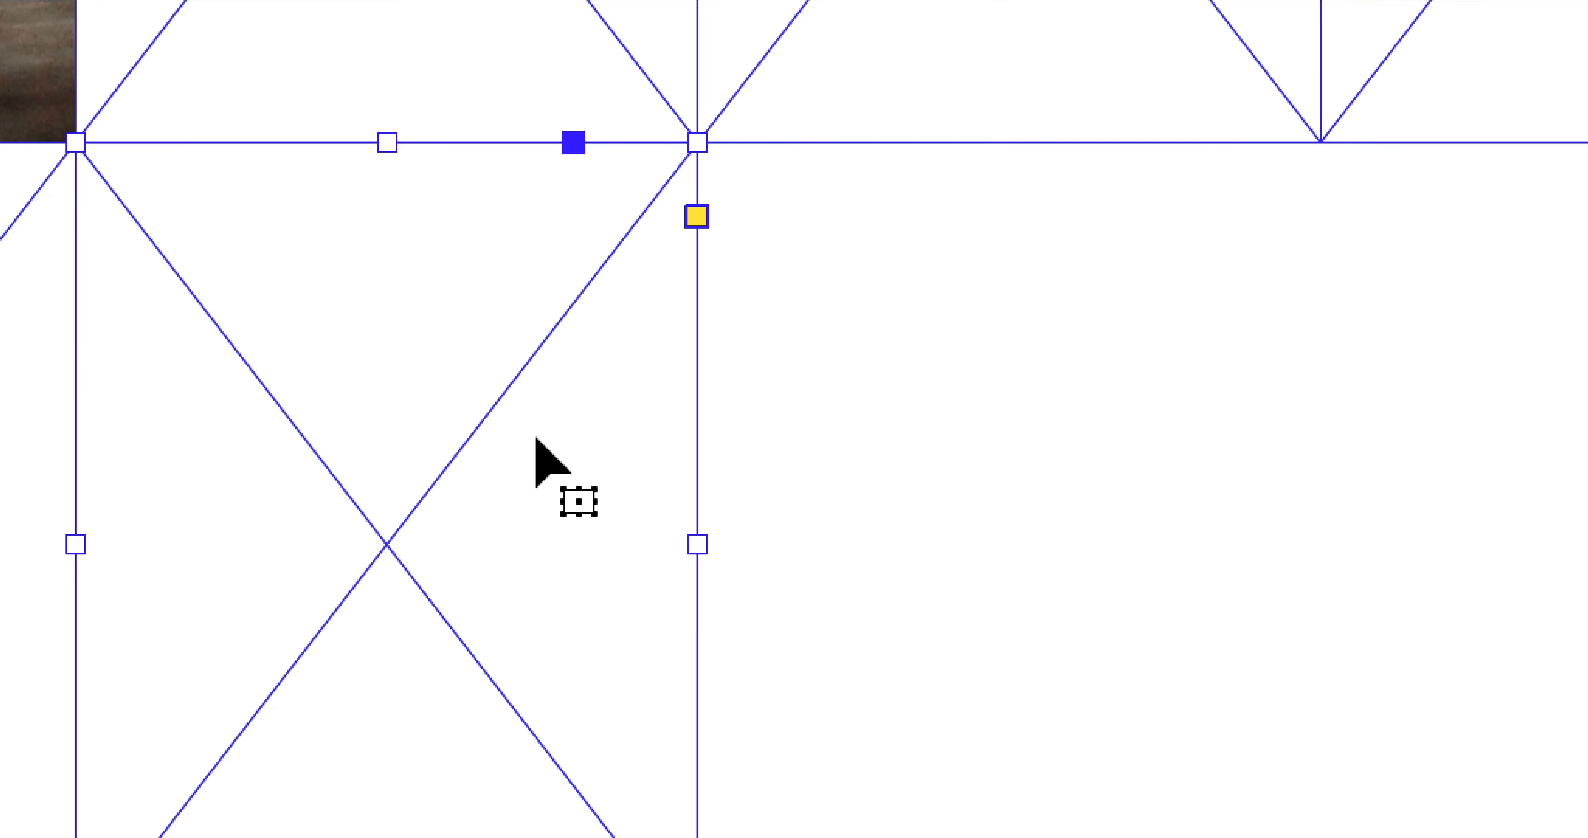
pyautogui.moveTo(570, 458); pyautogui.dragTo(817, 443)
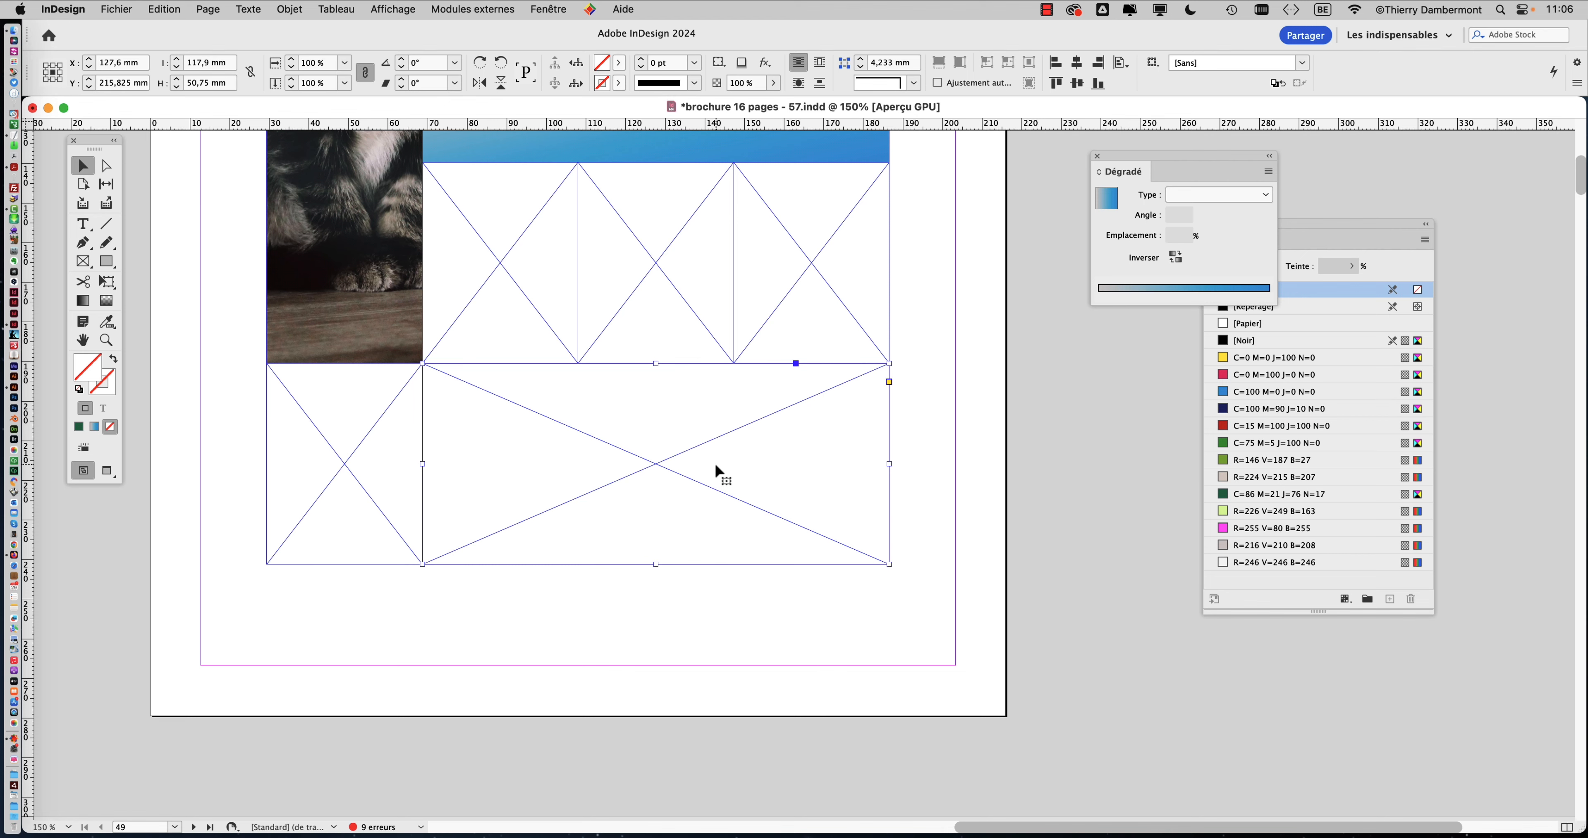
# Select the Cats title frame with the gradient fill and display the document's object styles beside the page
pyautogui.scroll(4, 802, 506)
pyautogui.hscroll(2, 802, 506)
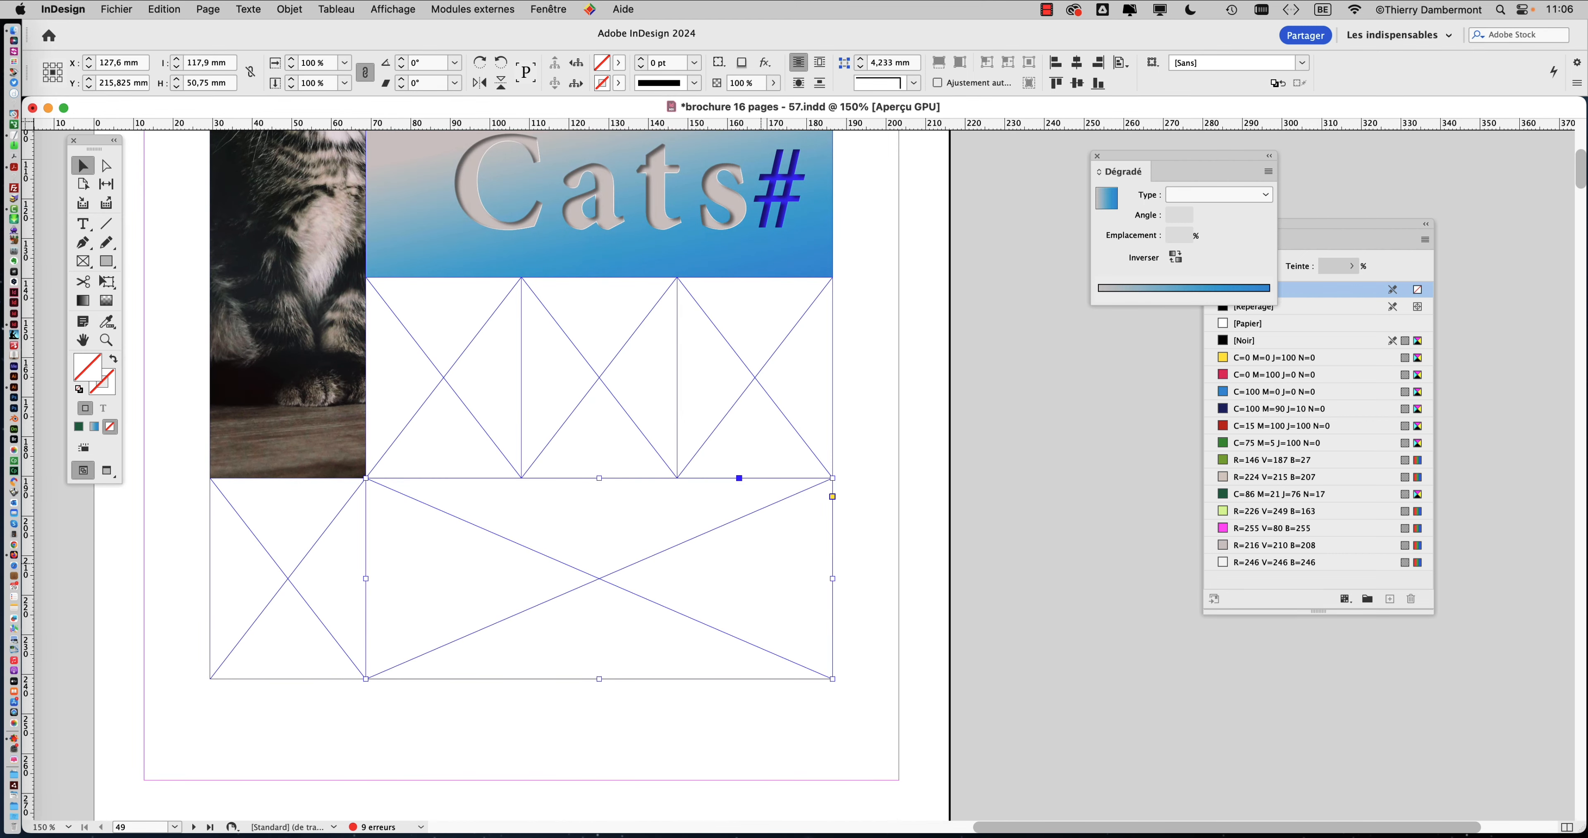
pyautogui.press('super+minus')
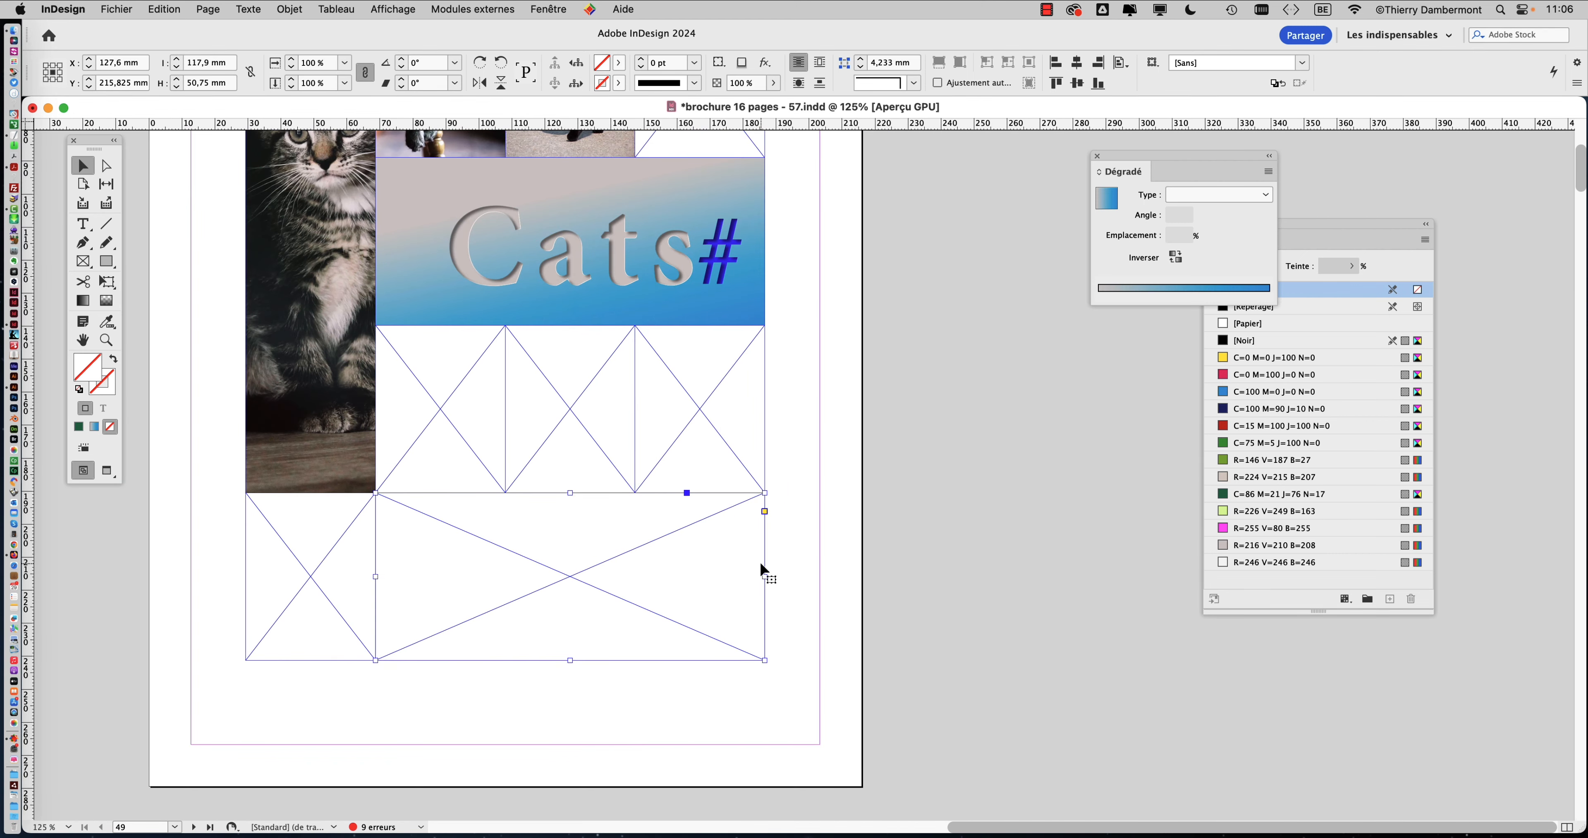
pyautogui.click(433, 282)
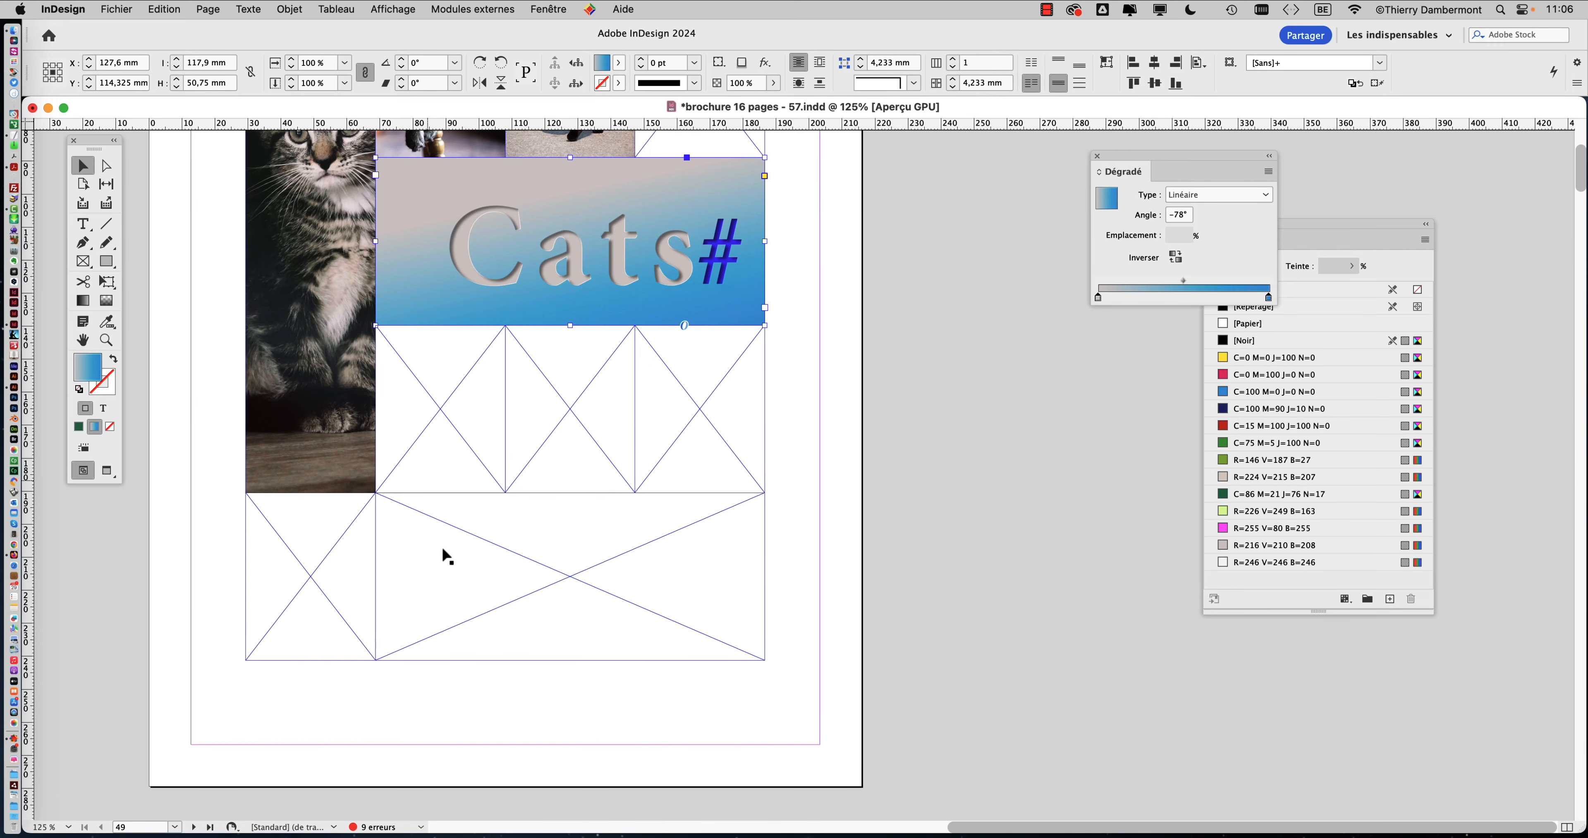
pyautogui.click(467, 571)
pyautogui.click(451, 286)
pyautogui.scroll(-1, 536, 192)
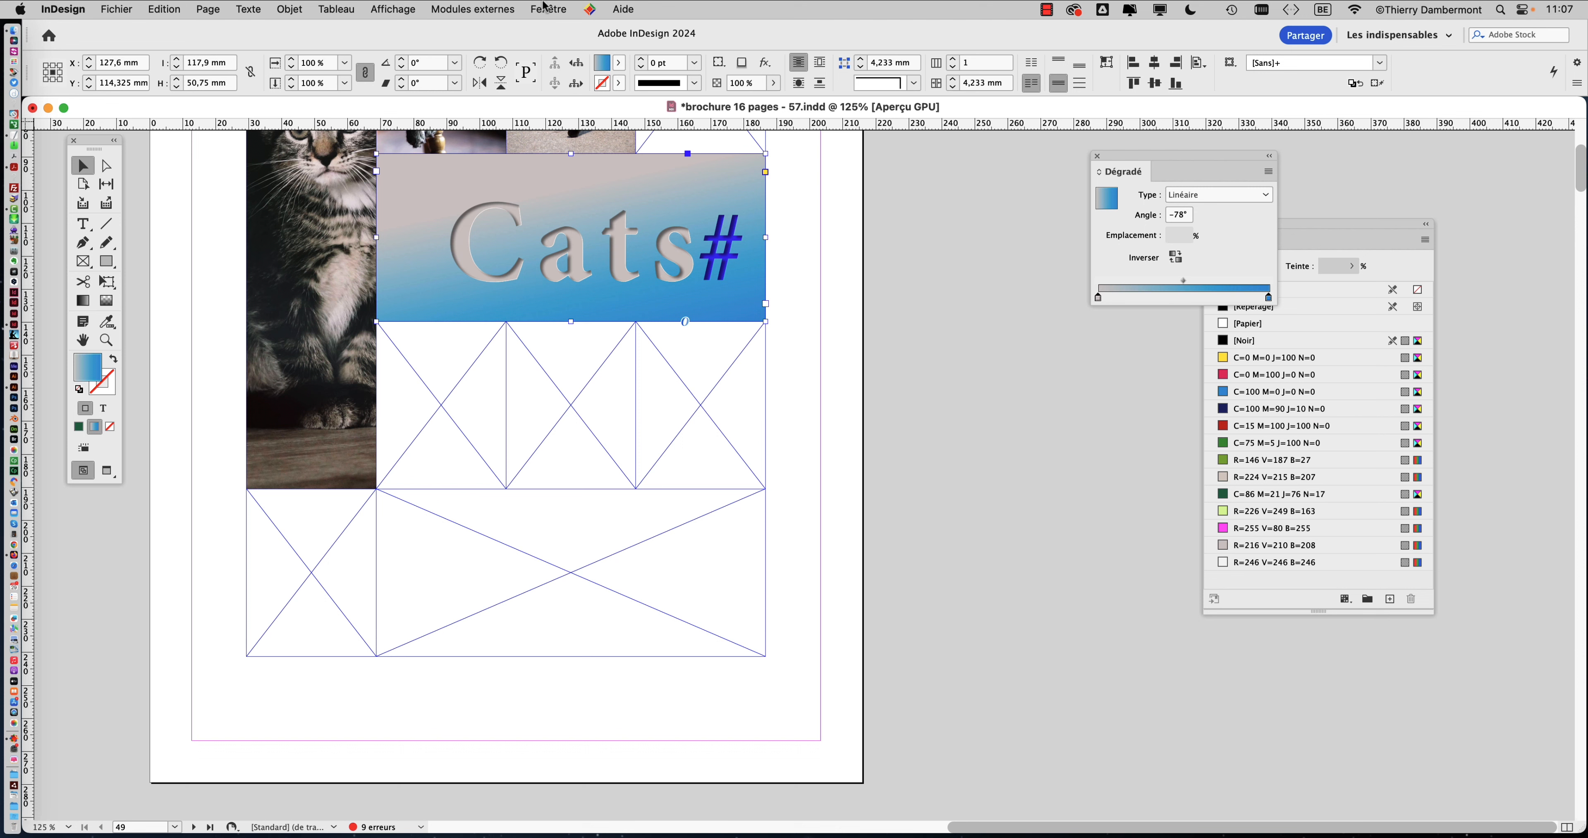
pyautogui.click(544, 8)
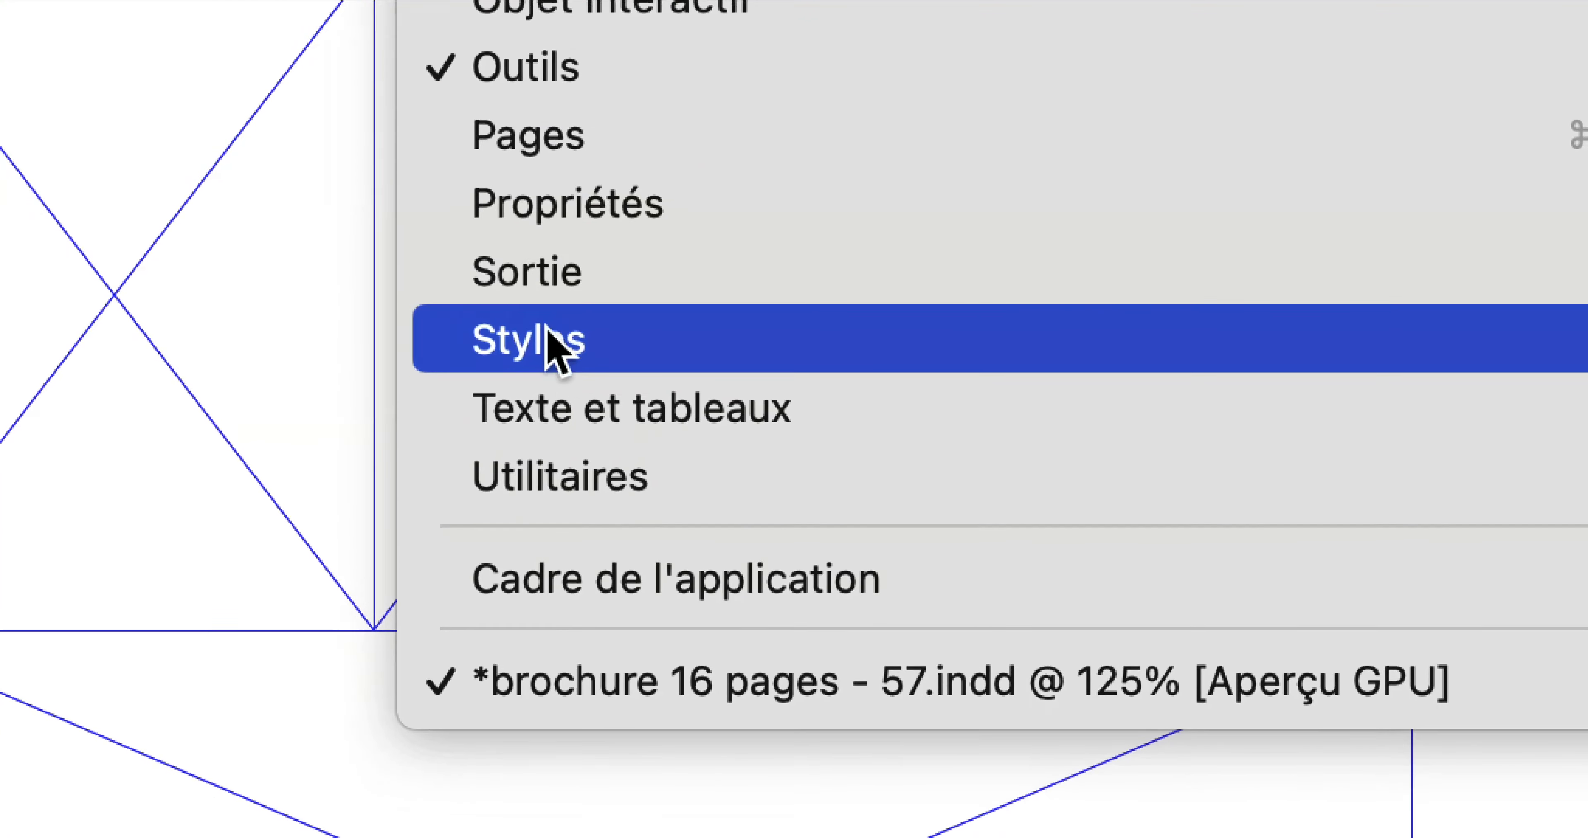
pyautogui.moveTo(914, 447)
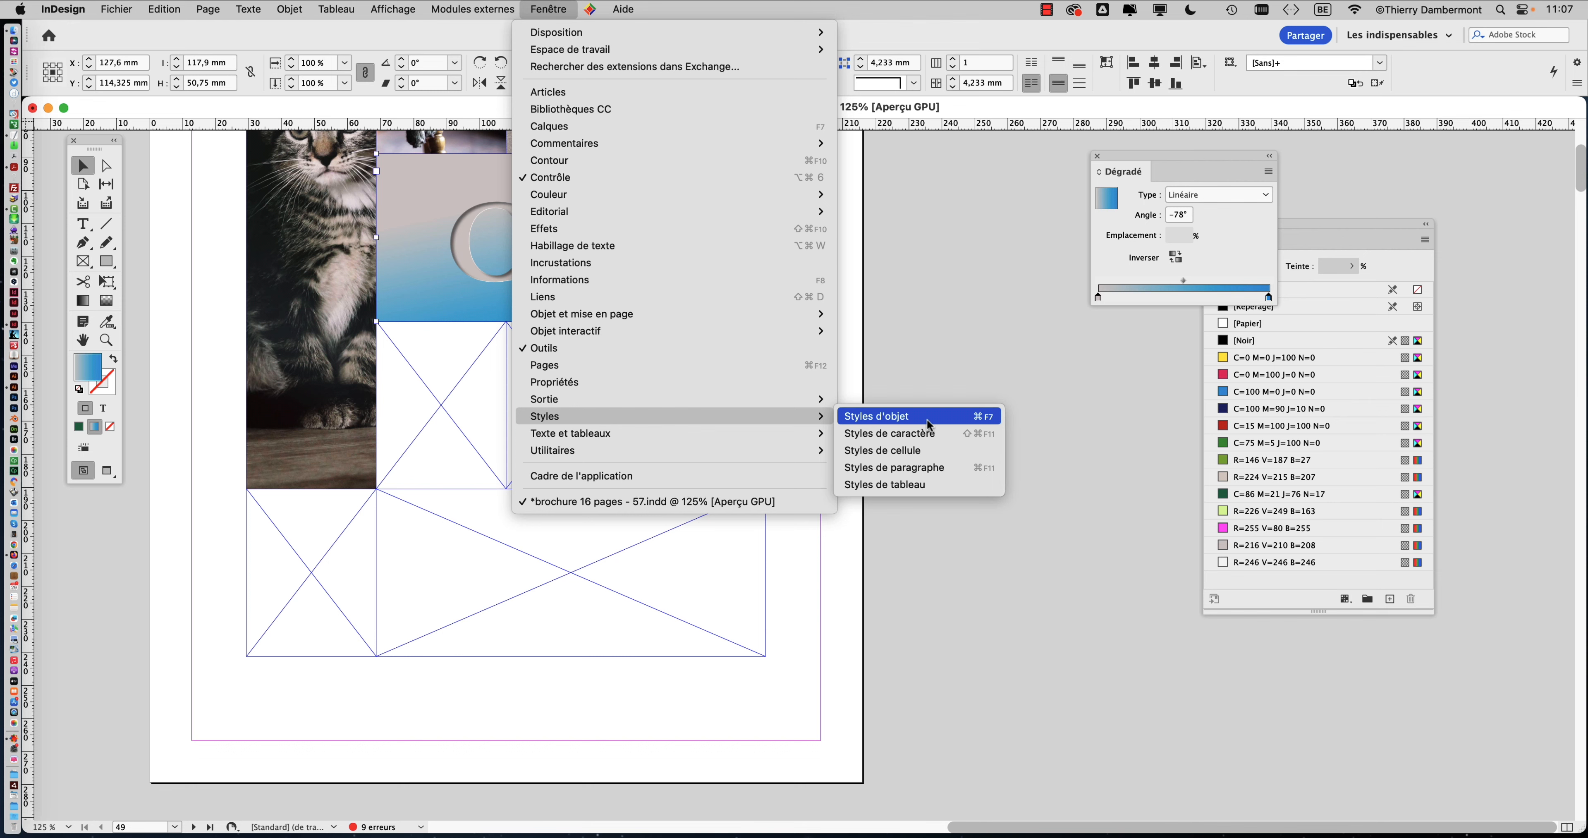
pyautogui.click(929, 425)
pyautogui.moveTo(373, 485); pyautogui.dragTo(855, 476)
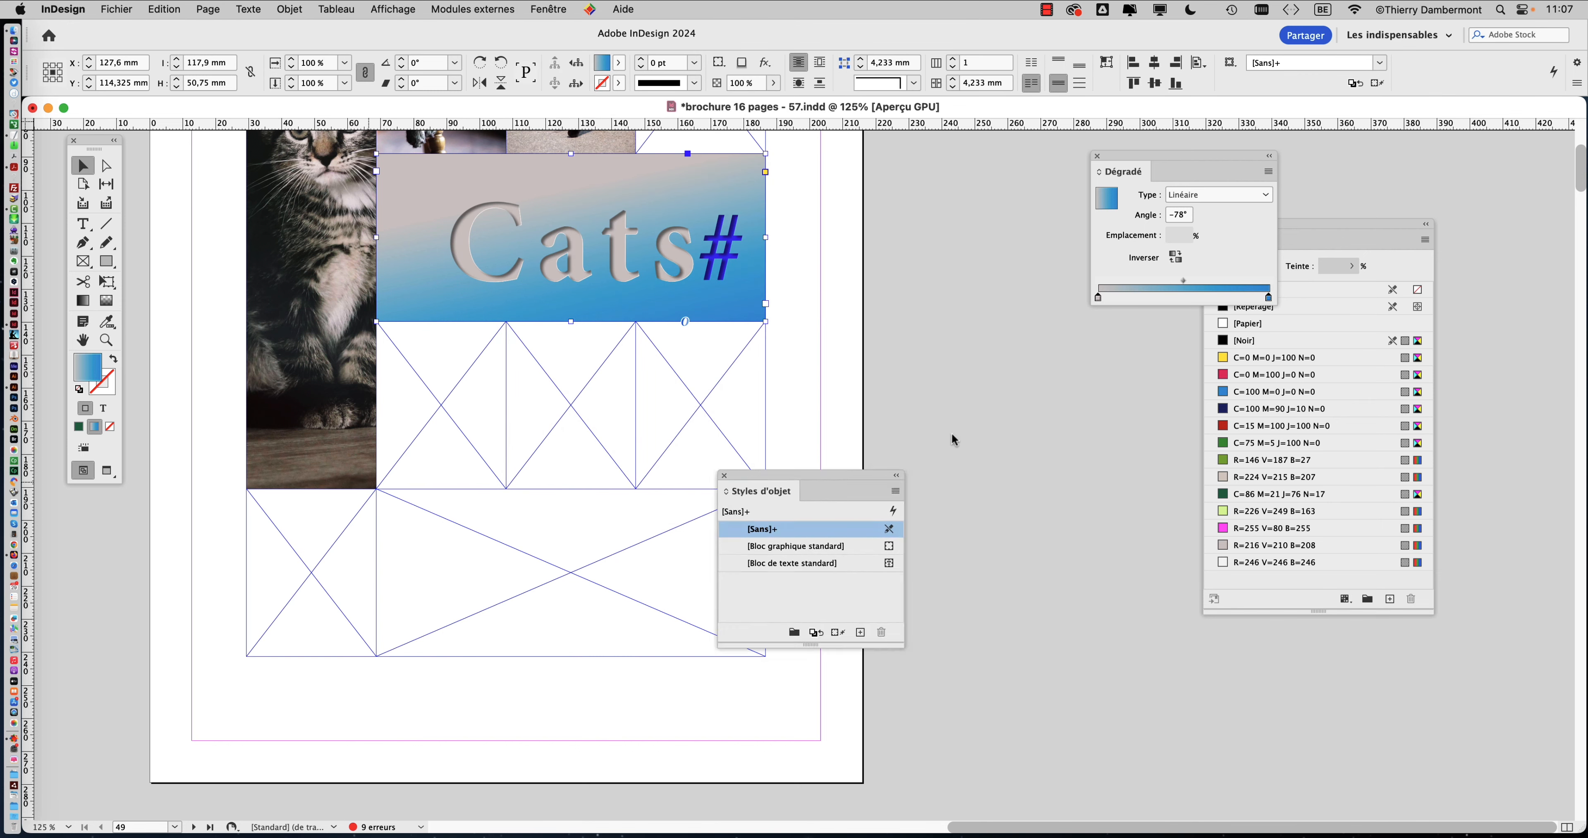
pyautogui.moveTo(953, 439); pyautogui.dragTo(971, 237)
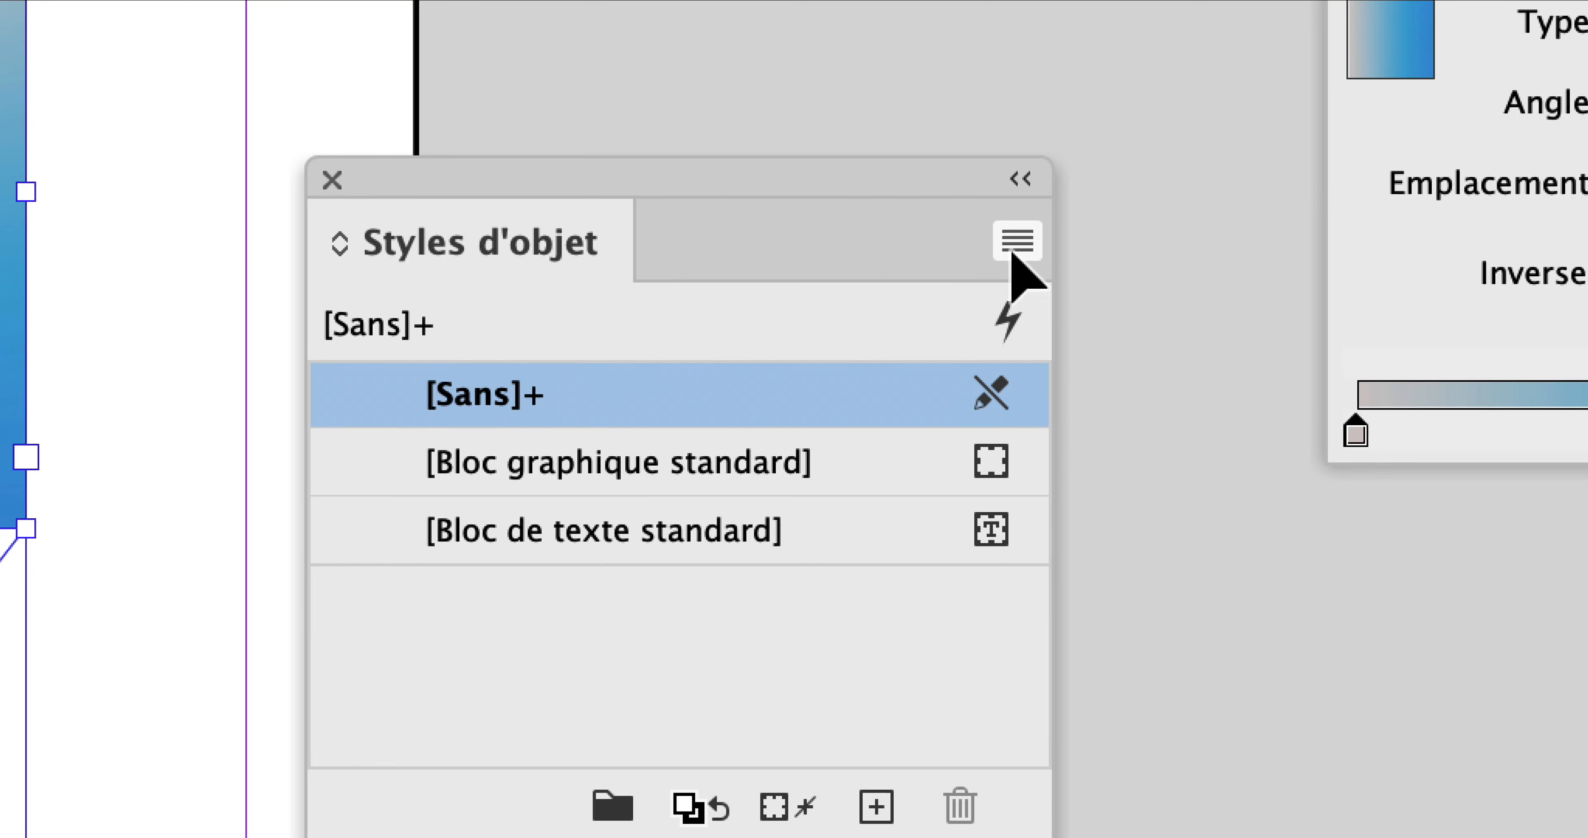
# Start a new object style based on the selected Cats frame and review the base attributes it includes
pyautogui.click(1014, 254)
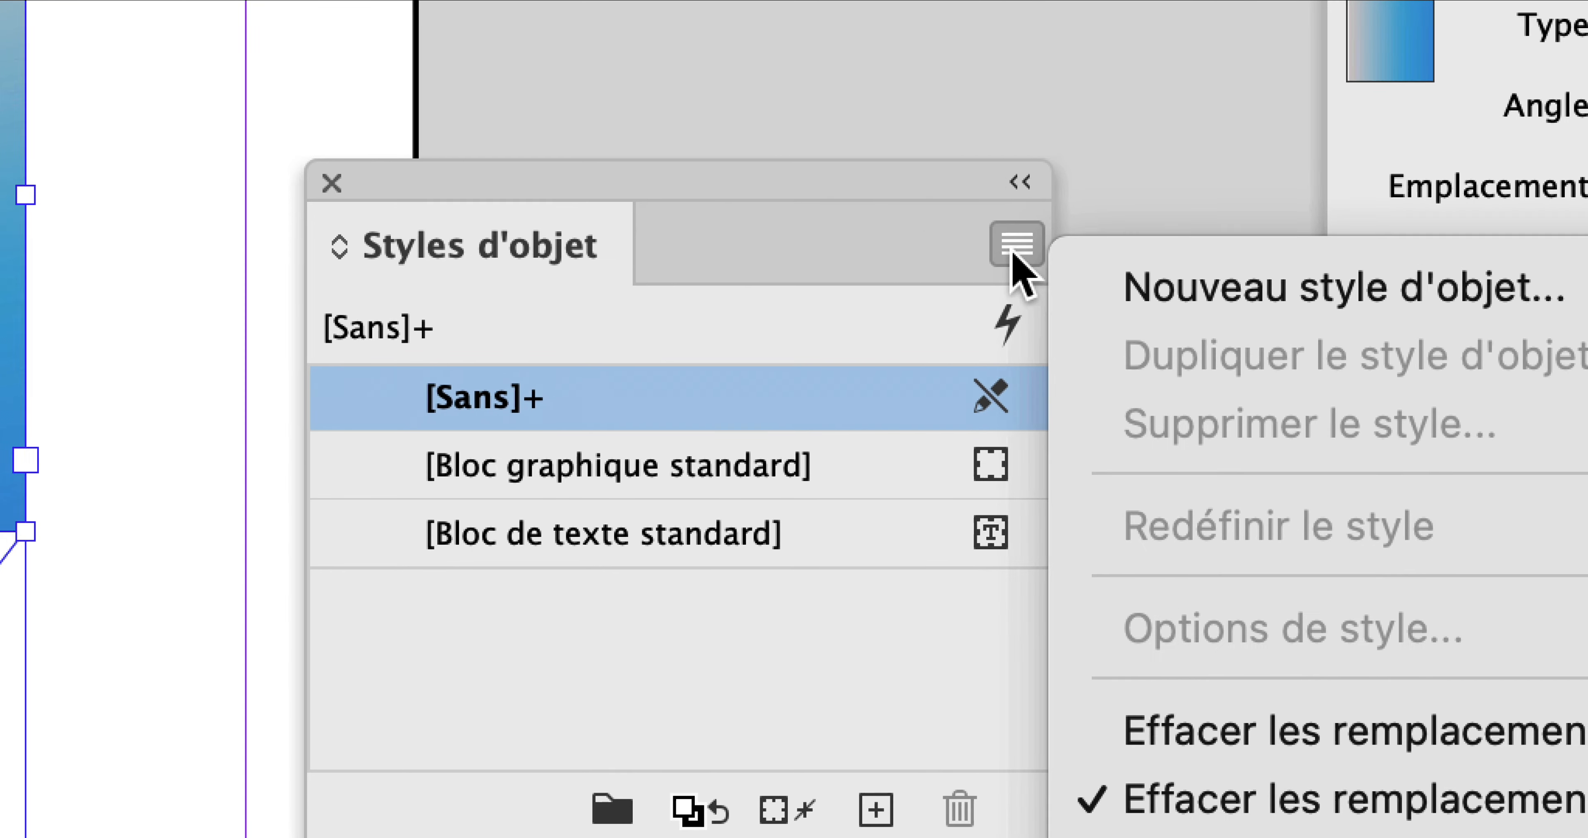
pyautogui.click(1125, 288)
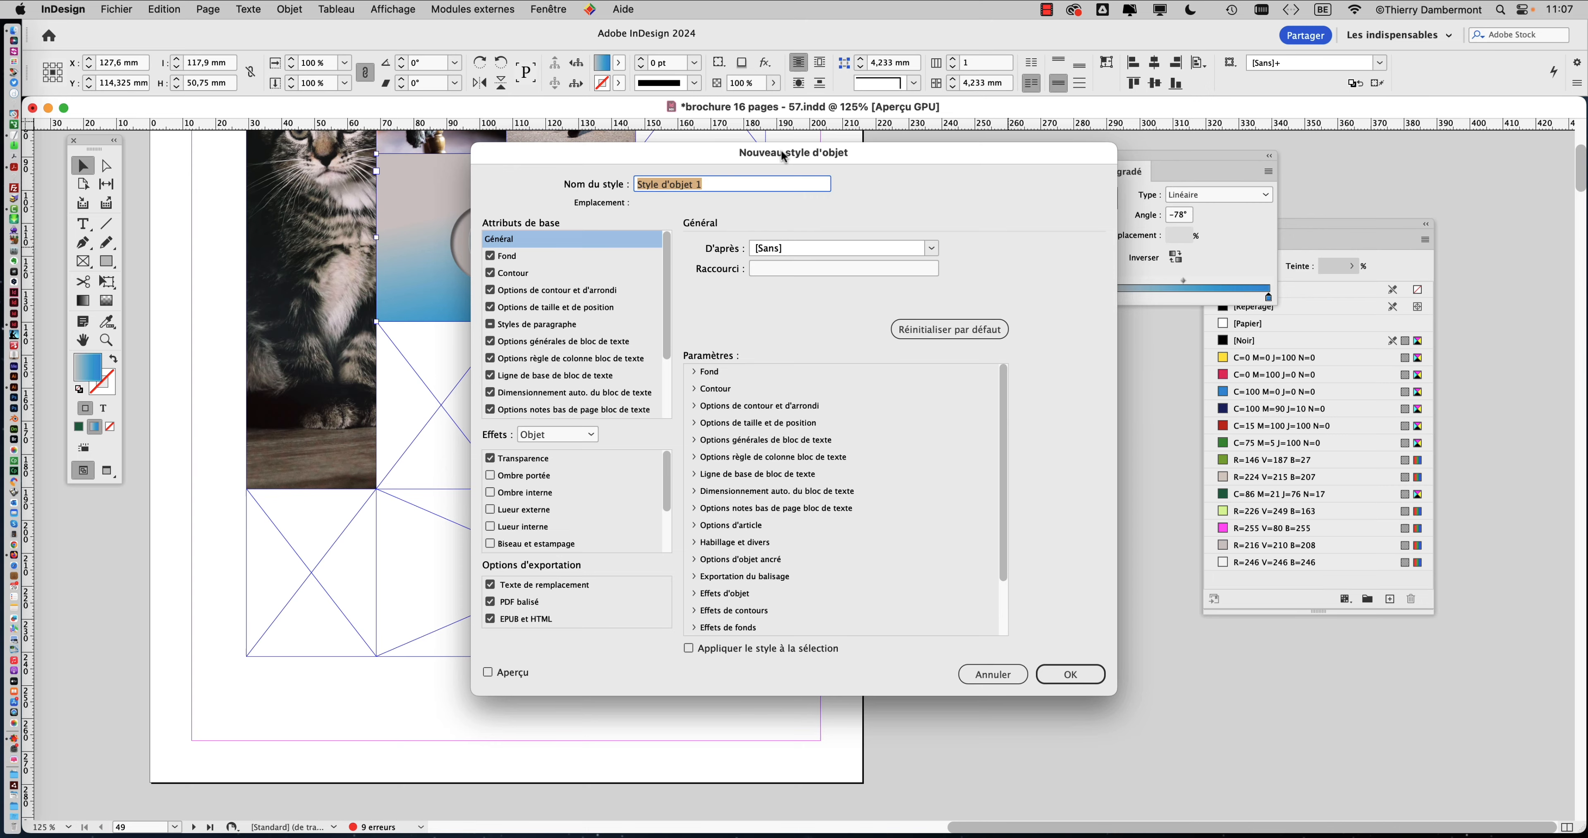
pyautogui.moveTo(782, 154); pyautogui.dragTo(1128, 58)
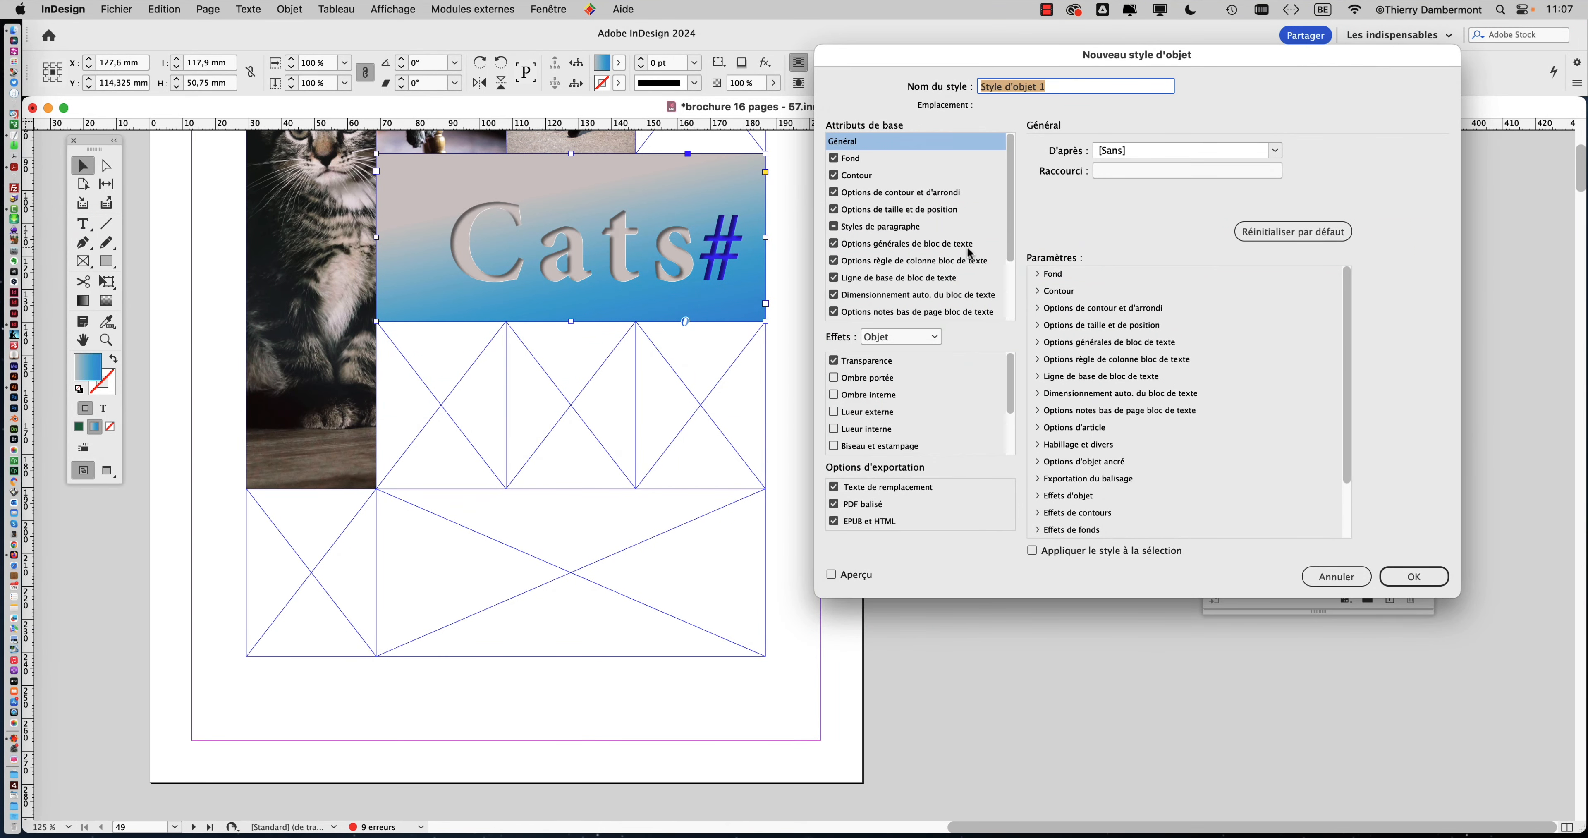
pyautogui.scroll(-3, 965, 266)
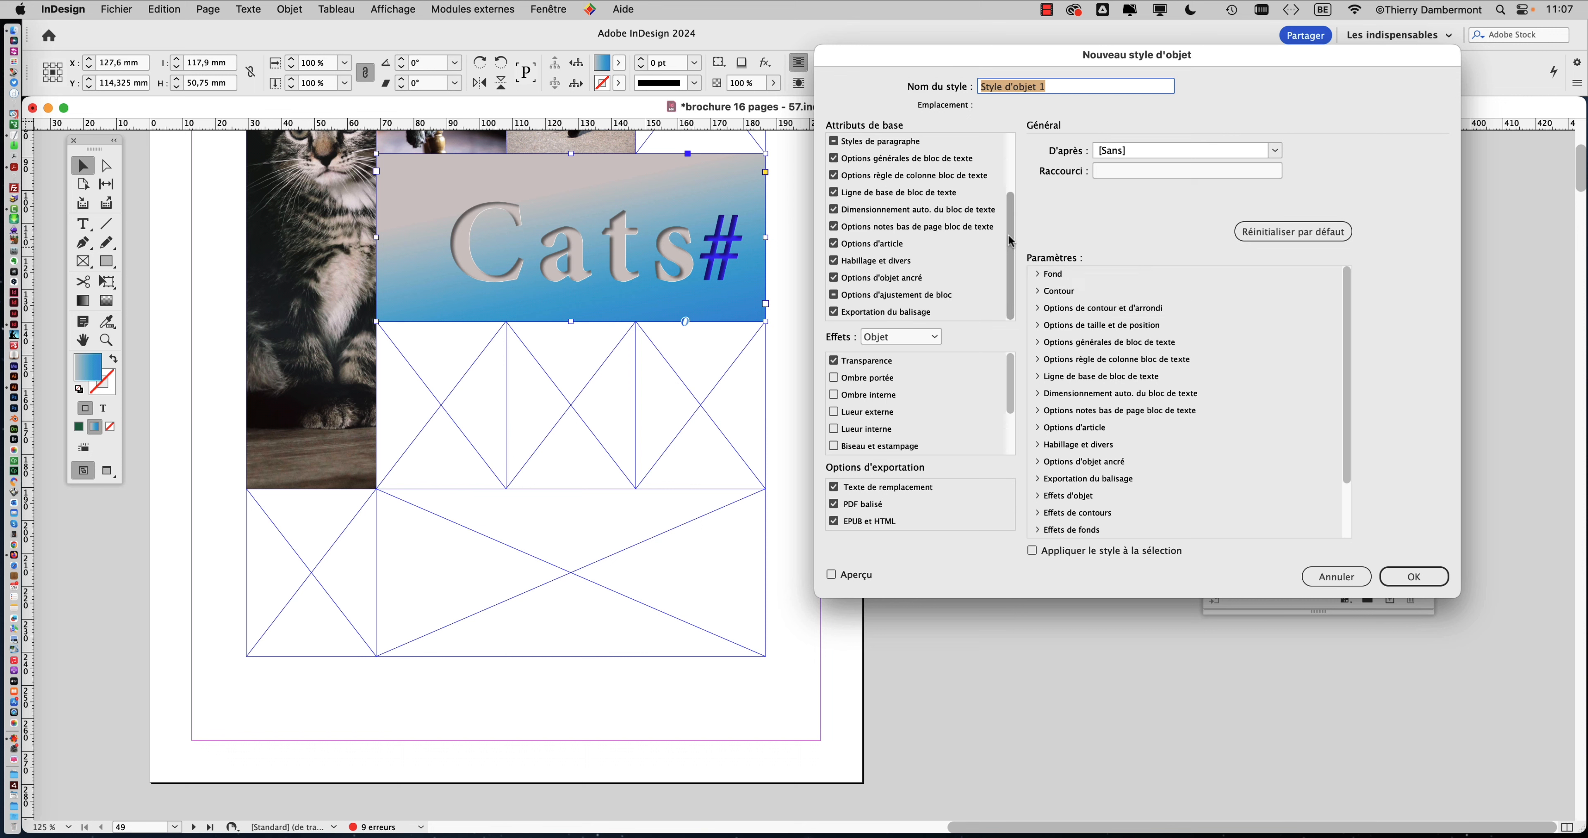
pyautogui.scroll(3, 1012, 241)
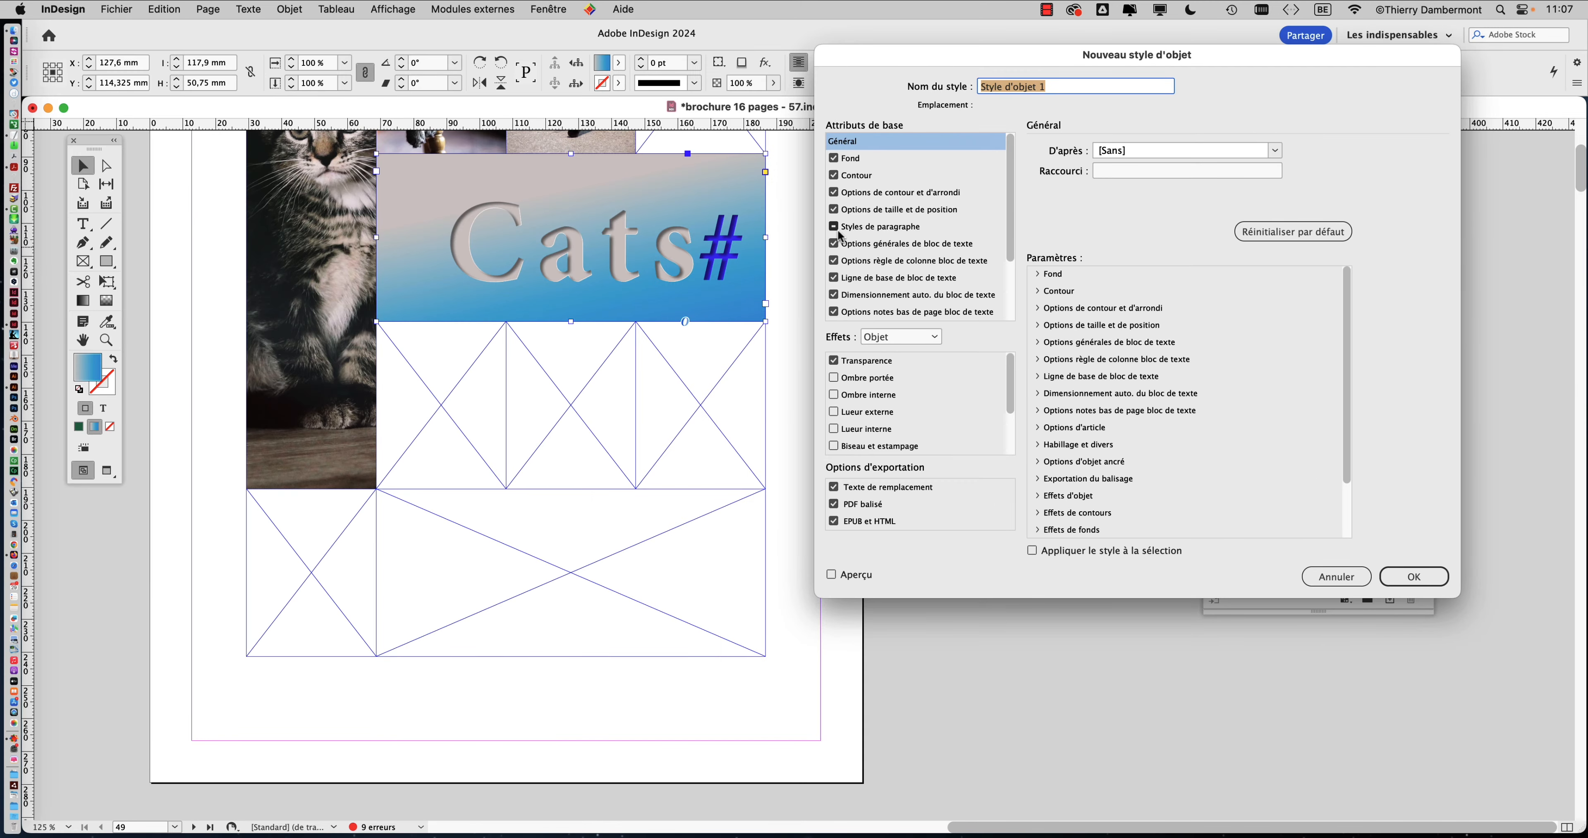
pyautogui.scroll(-1, 1519, 469)
pyautogui.scroll(-3, 1006, 256)
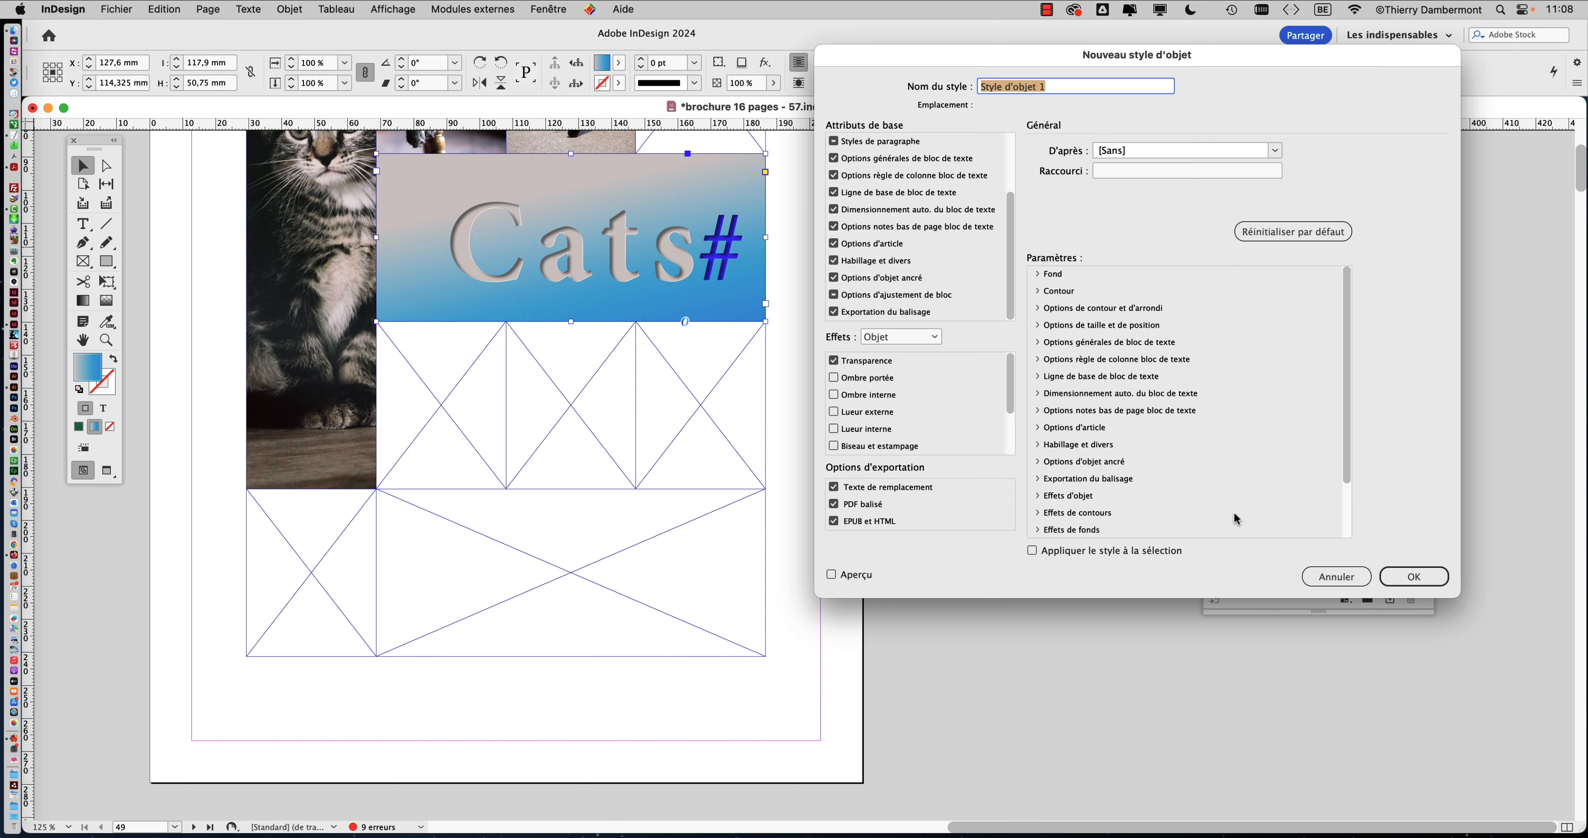
# Name the new object style "avec fond dégradé" and create it
pyautogui.click(1429, 578)
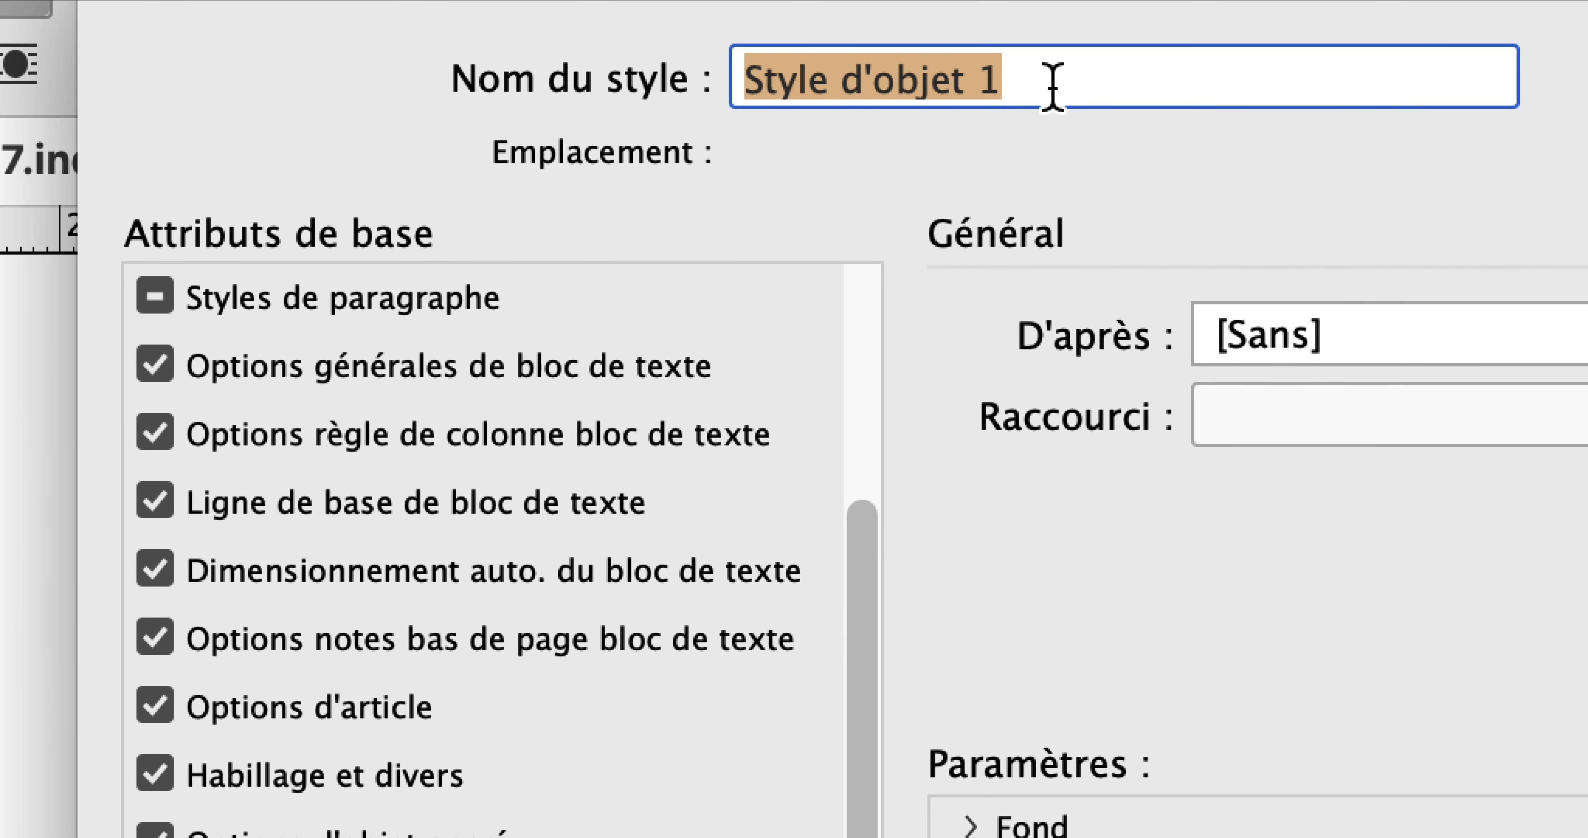
pyautogui.write('sty')
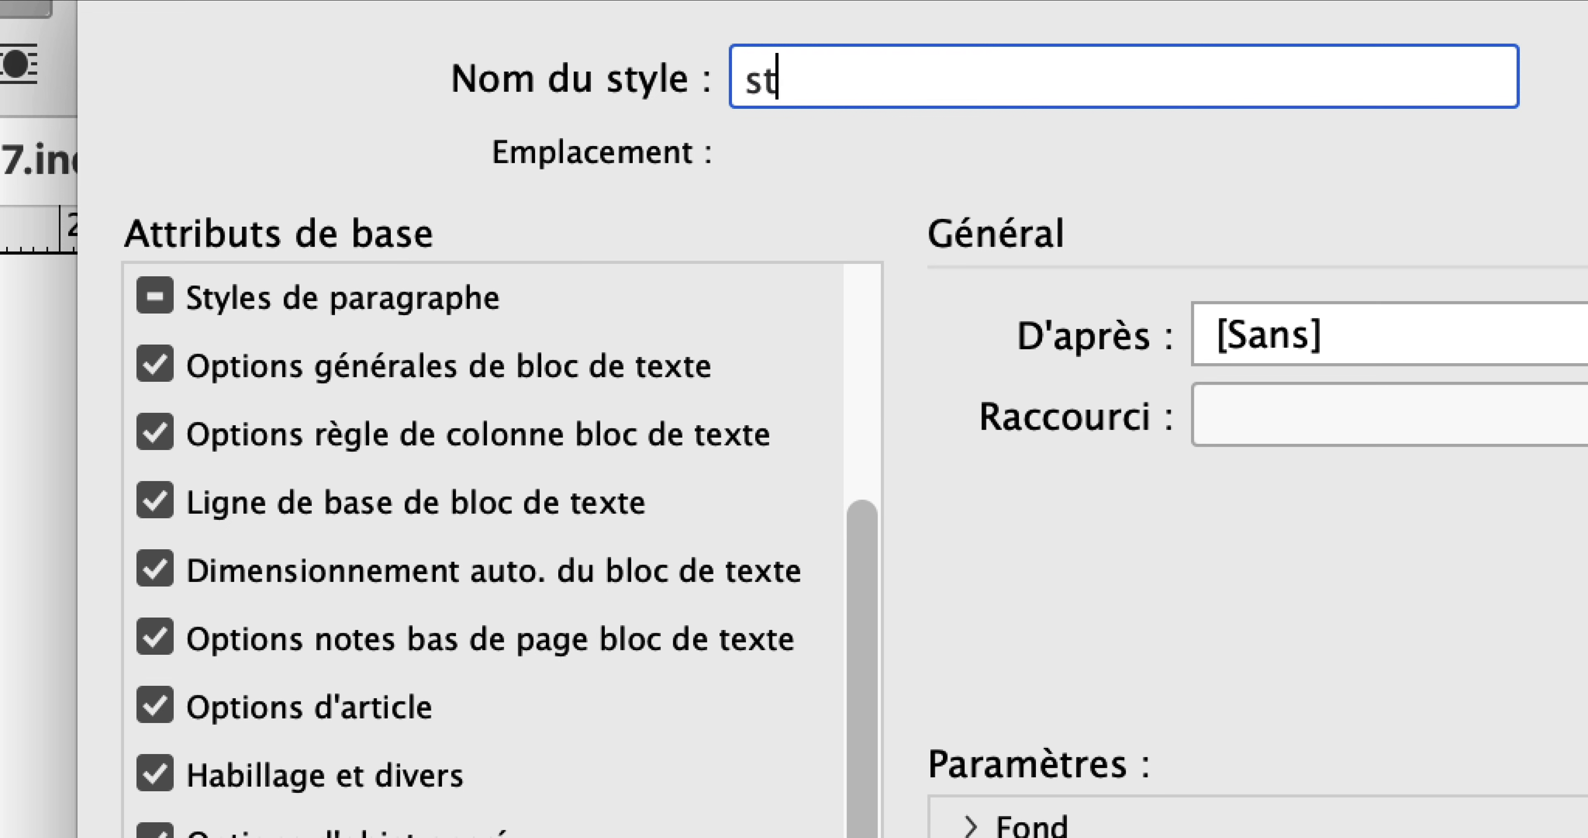
pyautogui.press('BackSpace')
pyautogui.press('BackSpace')
pyautogui.press('BackSpace')
pyautogui.write('avec fond dégradé')
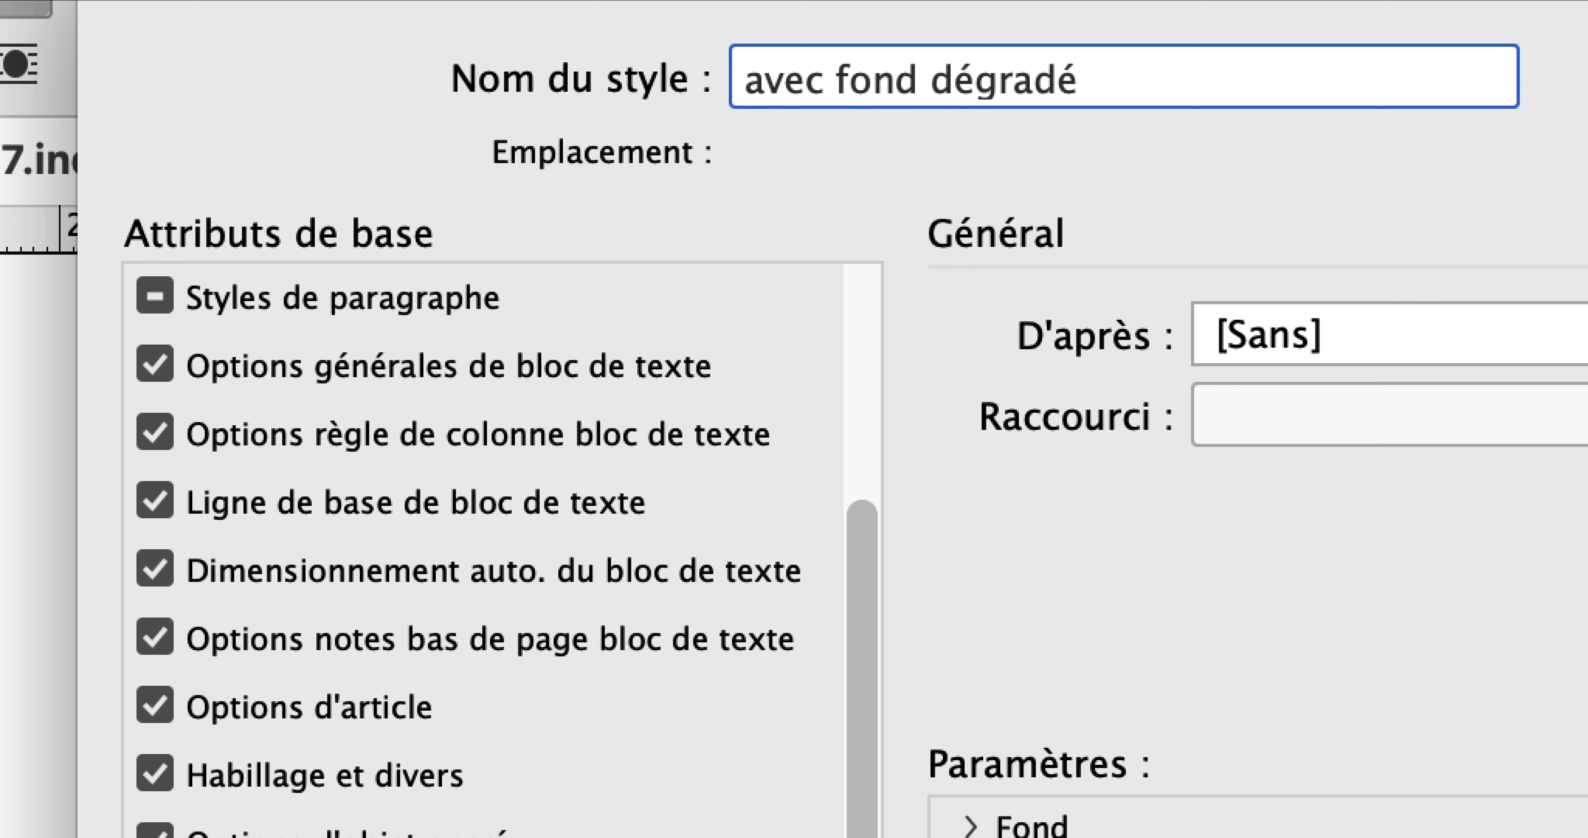
pyautogui.press('BackSpace')
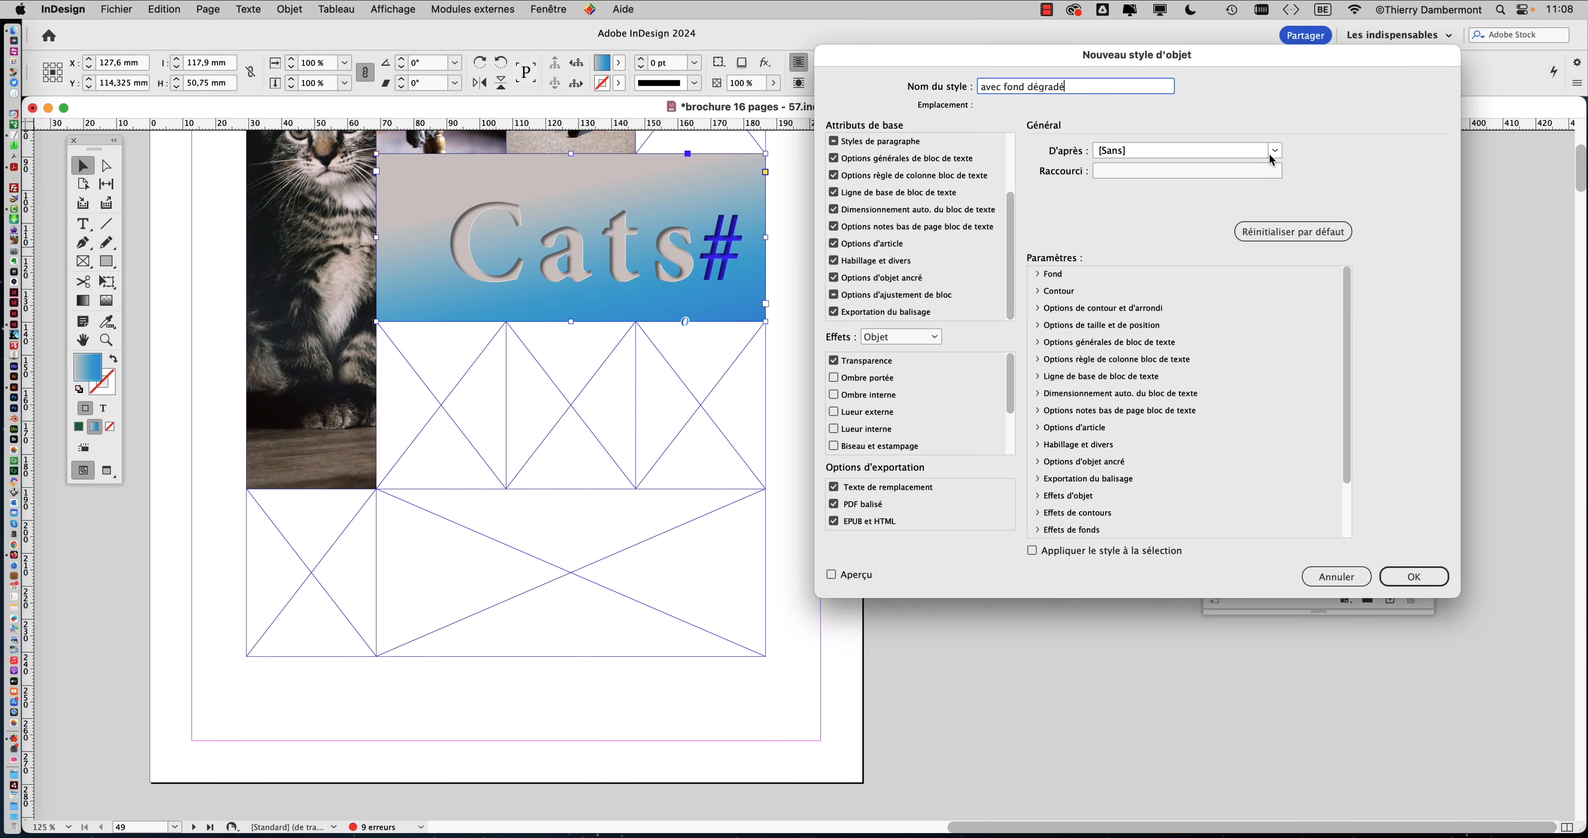
pyautogui.click(1415, 577)
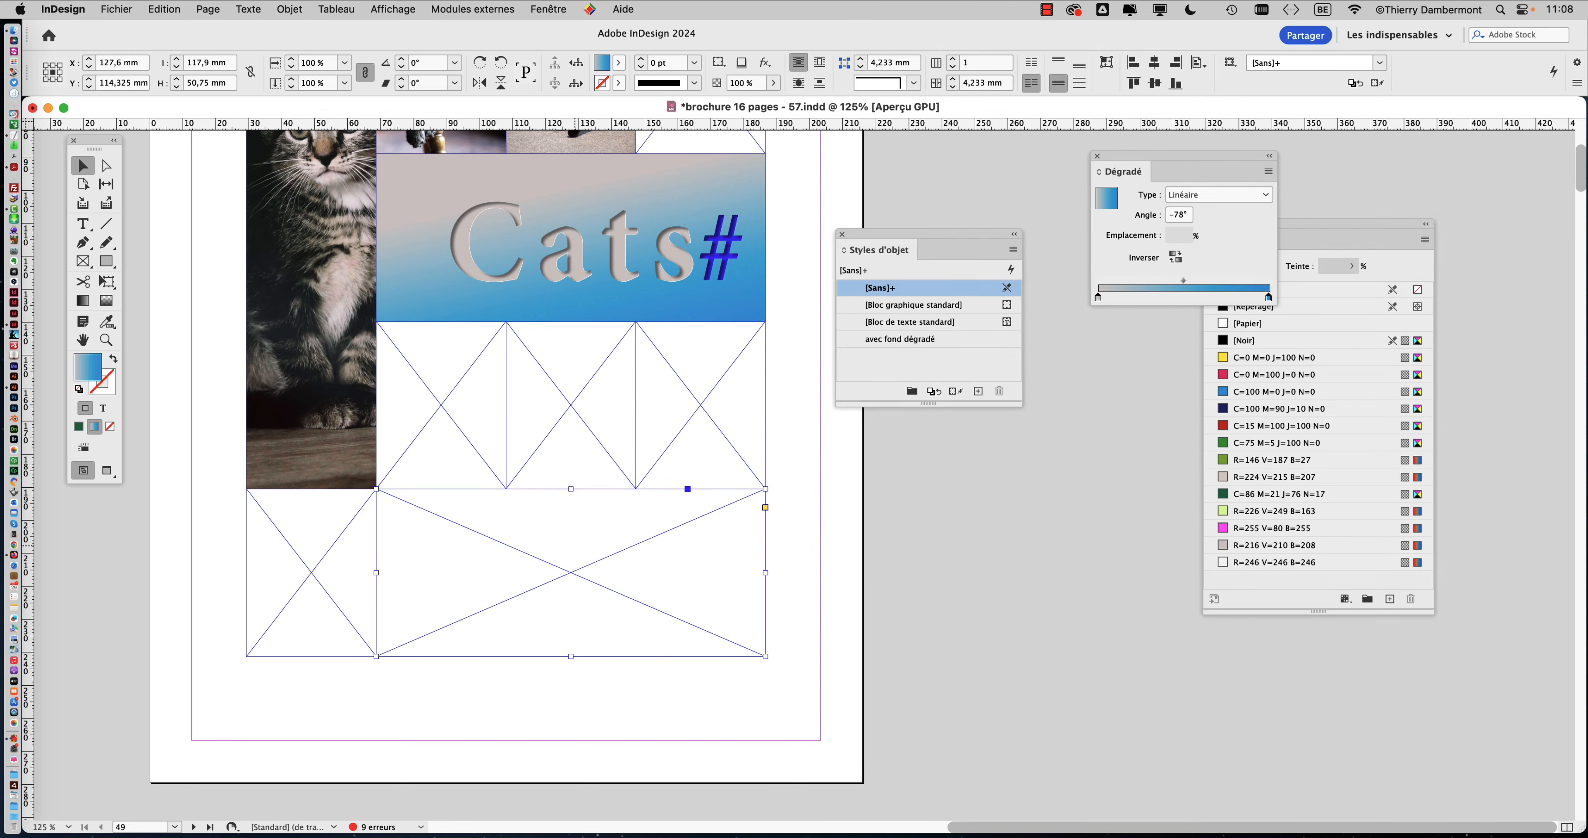
# Apply the "avec fond dégradé" object style to the wide empty frame in the bottom row
pyautogui.click(1325, 289)
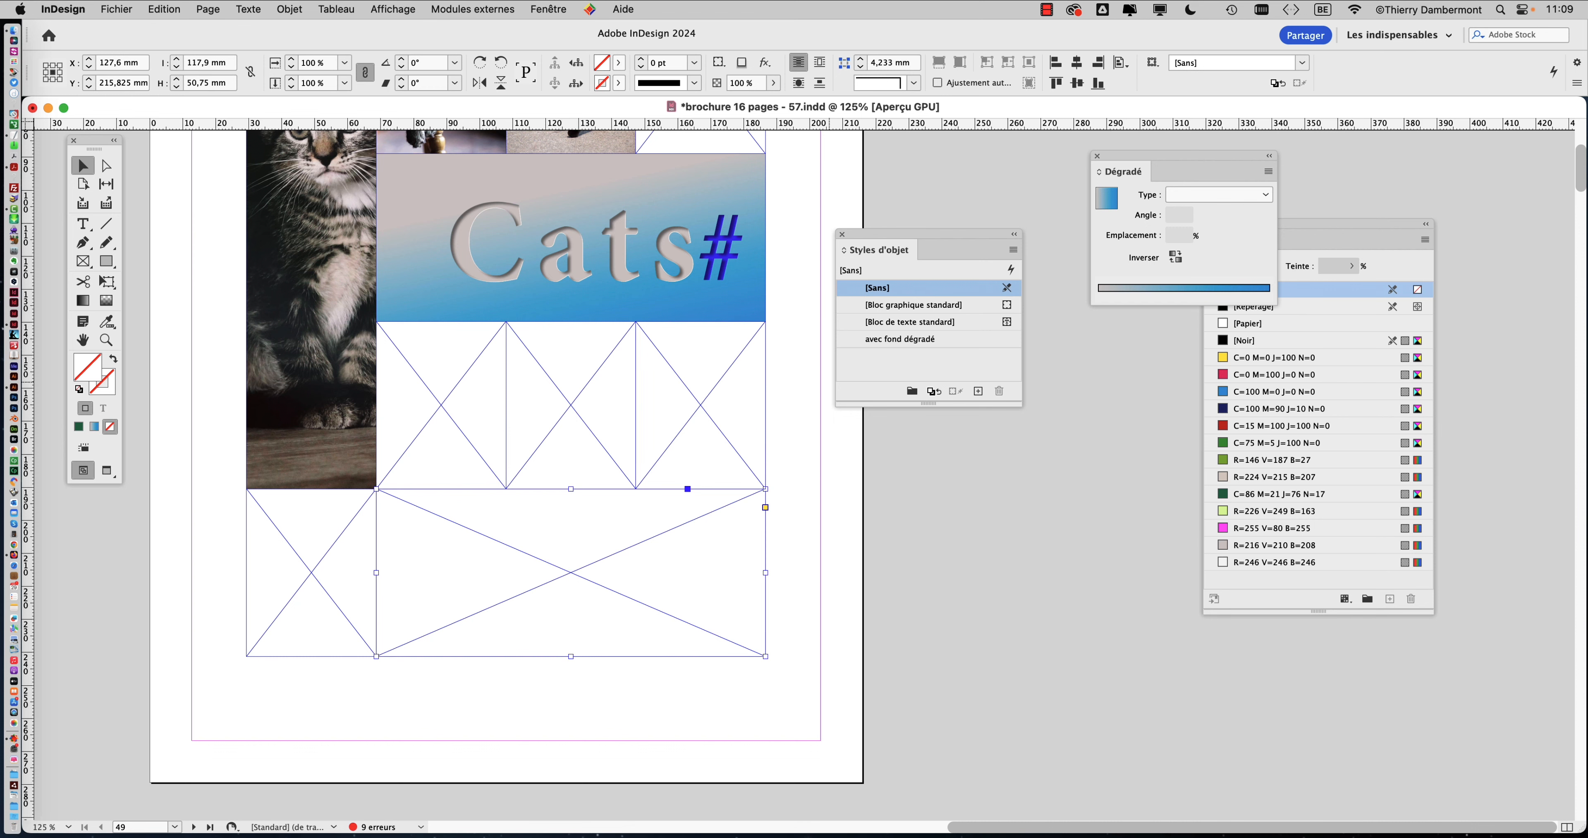
pyautogui.click(901, 338)
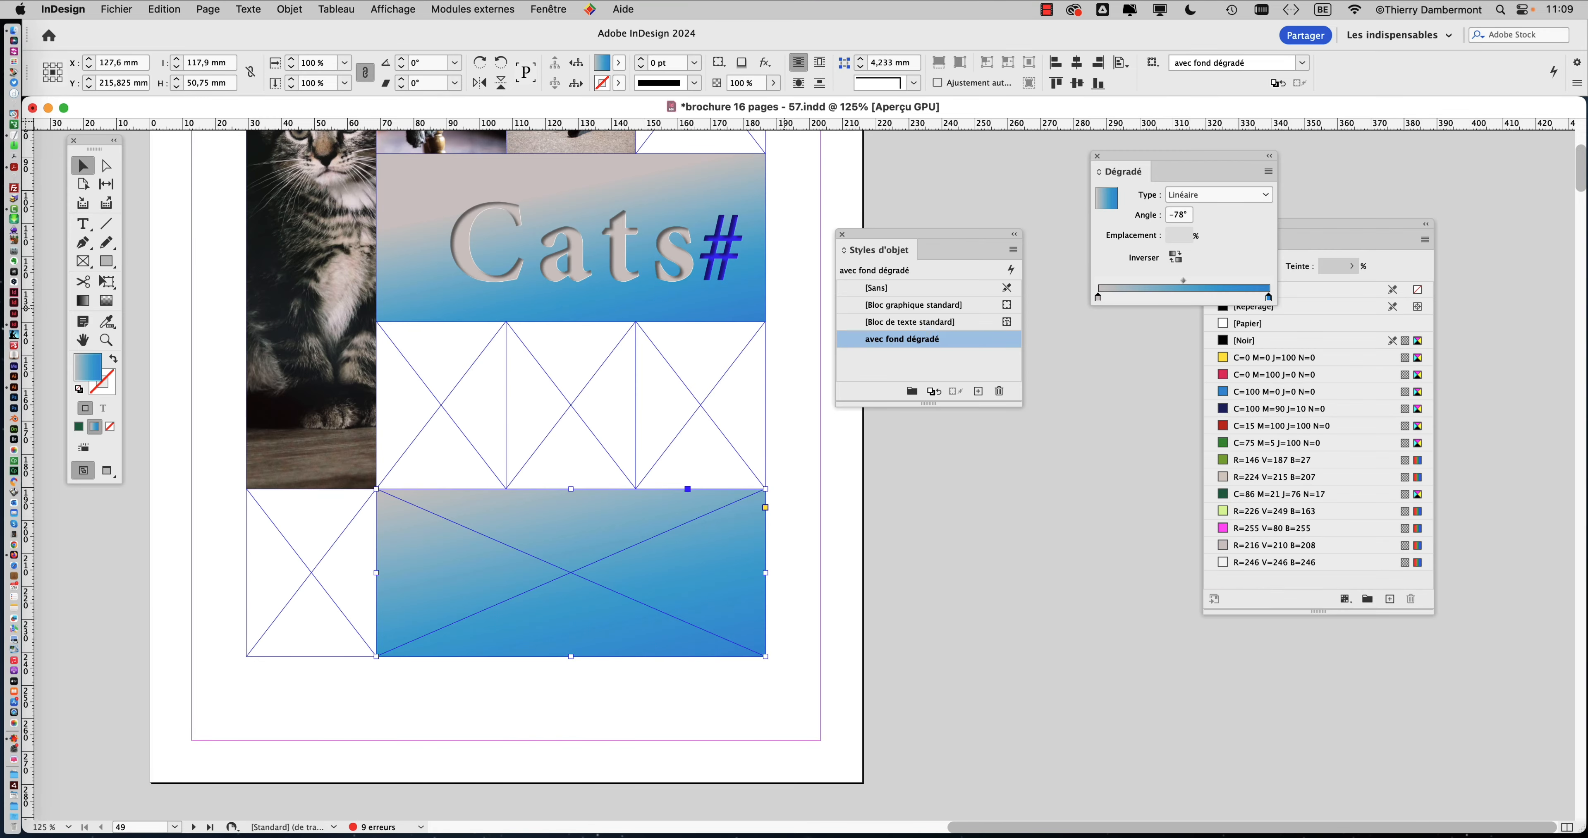
pyautogui.moveTo(925, 235); pyautogui.dragTo(892, 170)
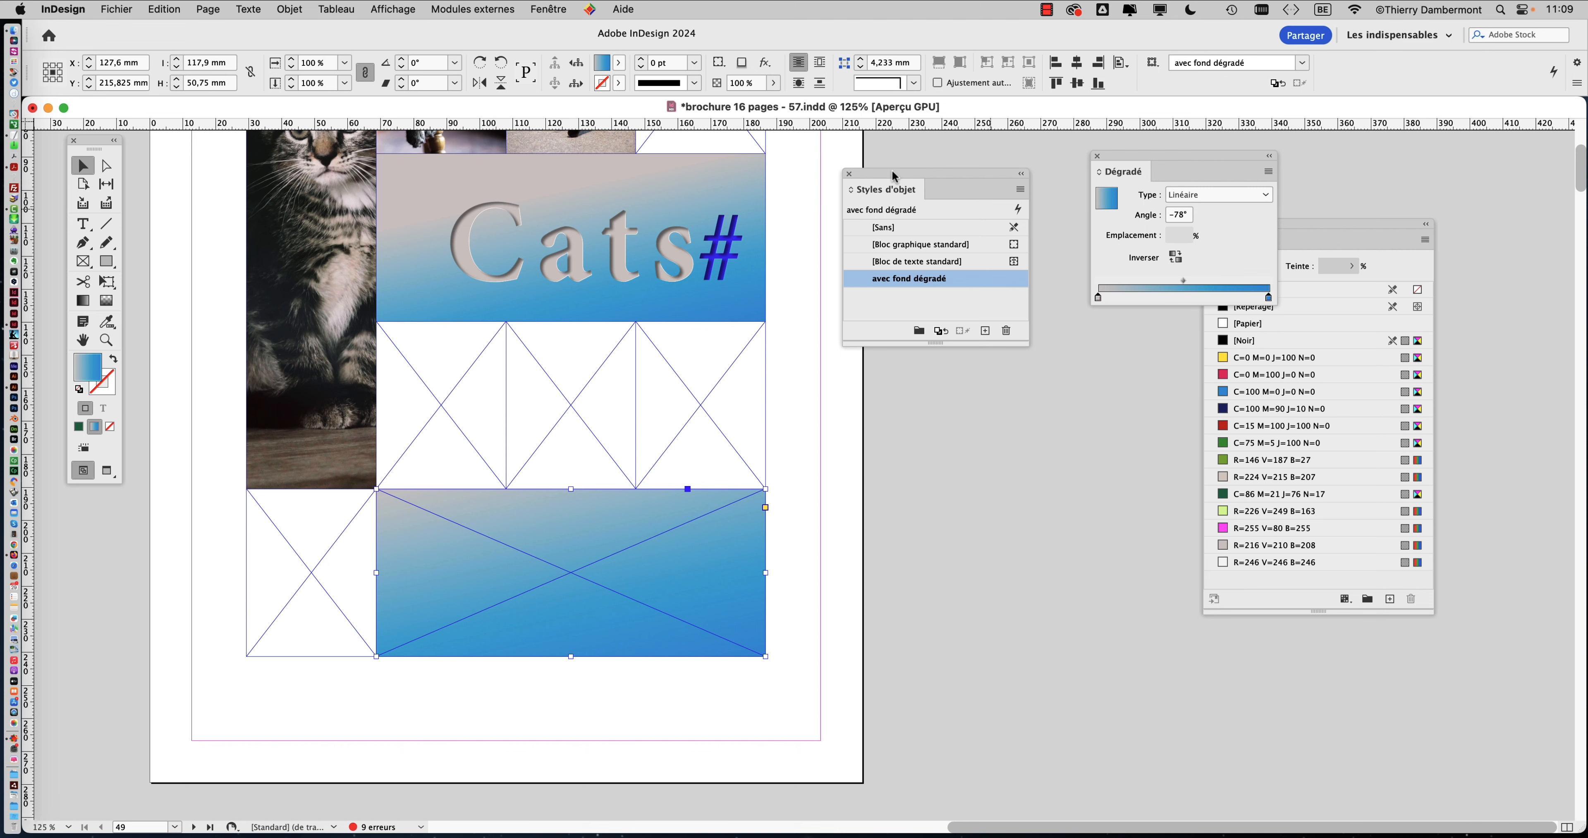
# Select the Cats title frame and open its transparency effect settings, keeping the frame in view
pyautogui.scroll(2, 470, 269)
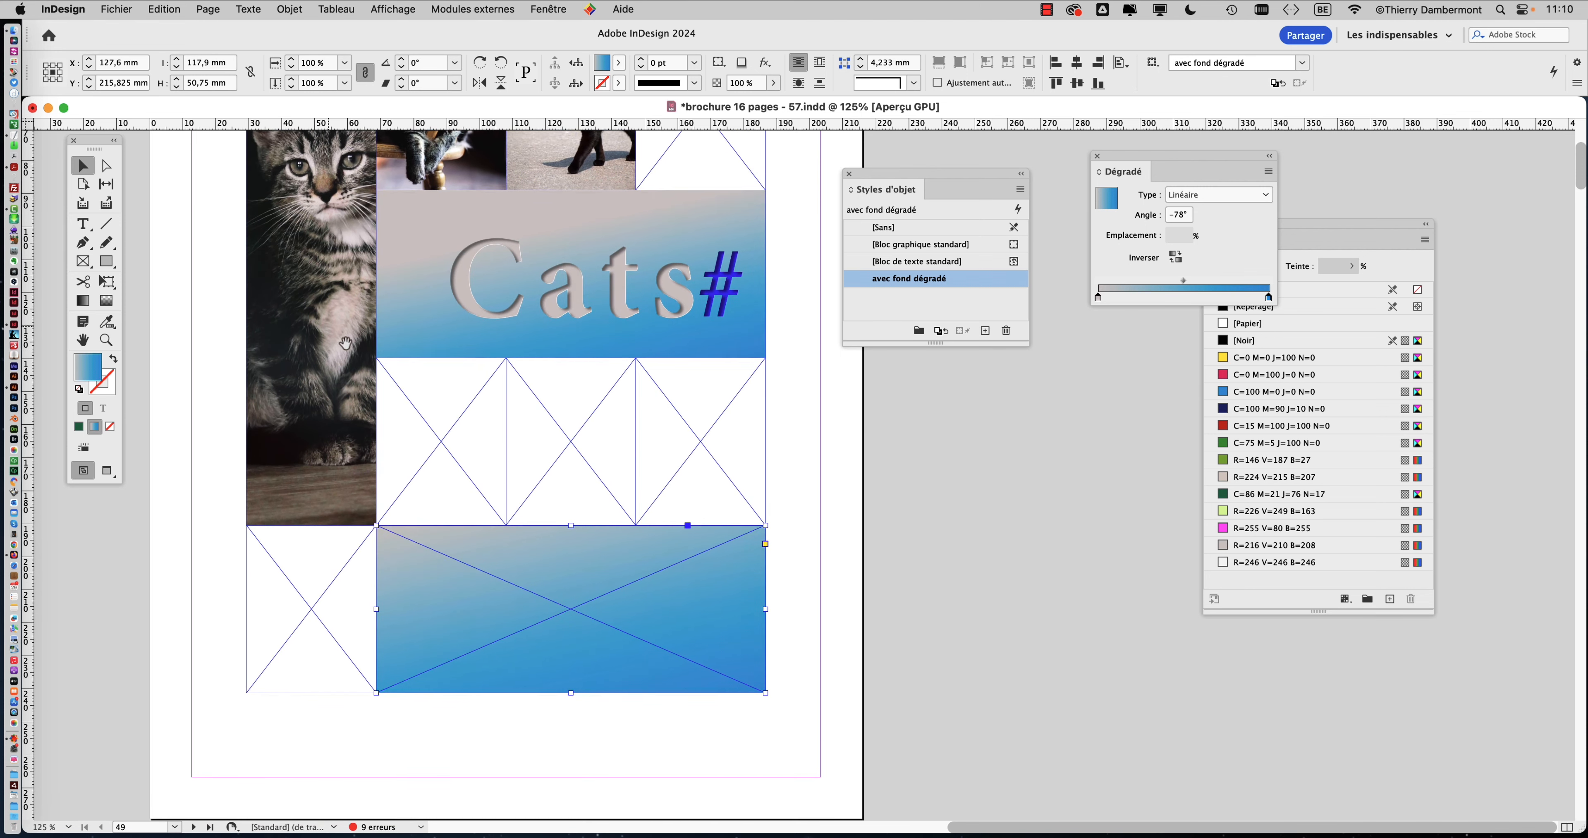
pyautogui.moveTo(872, 178); pyautogui.dragTo(824, 208)
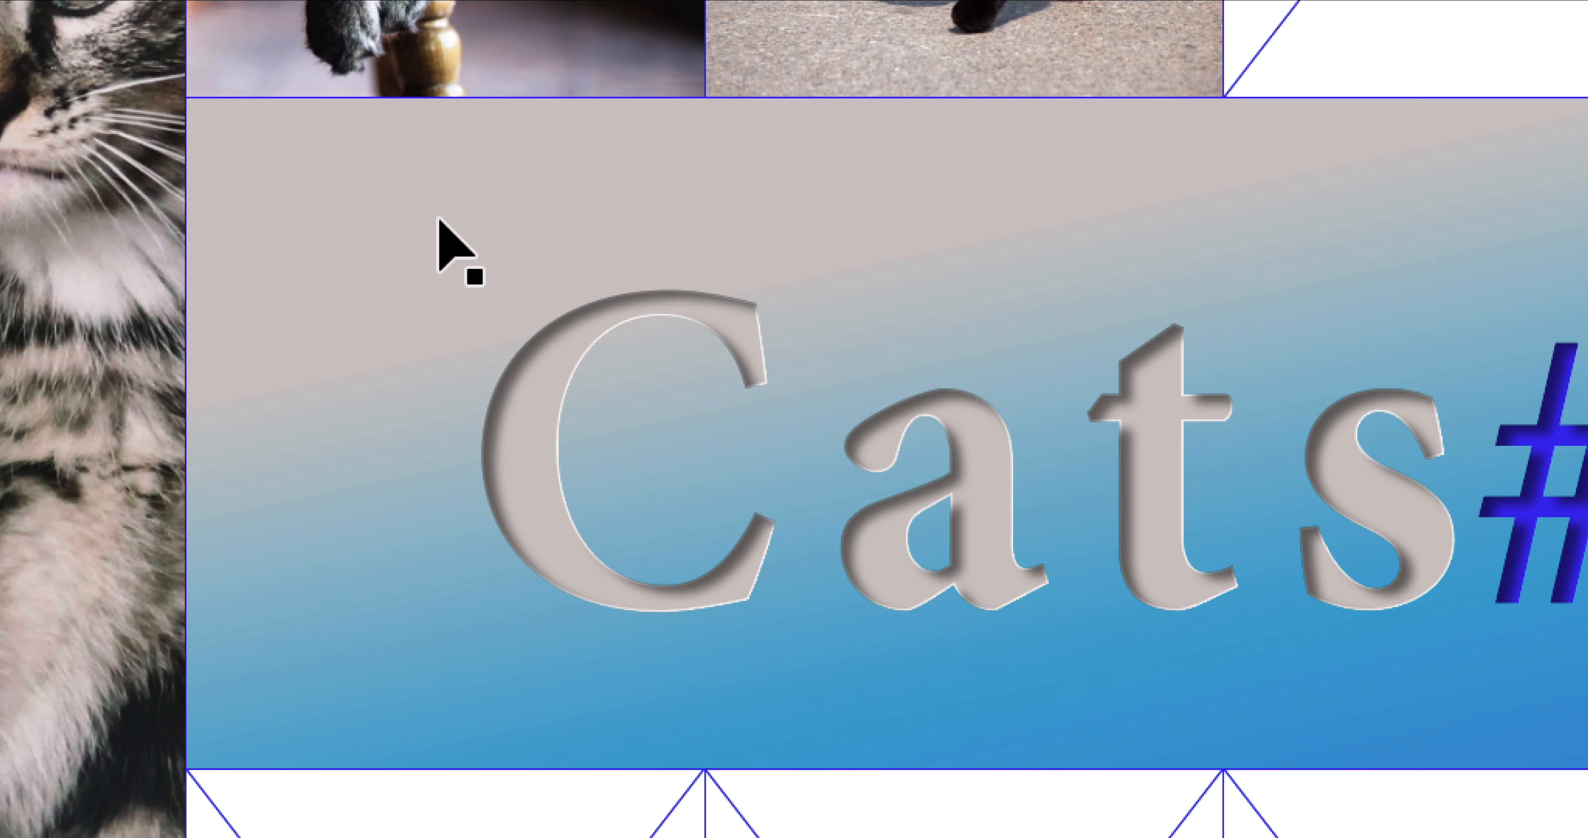
pyautogui.click(438, 219)
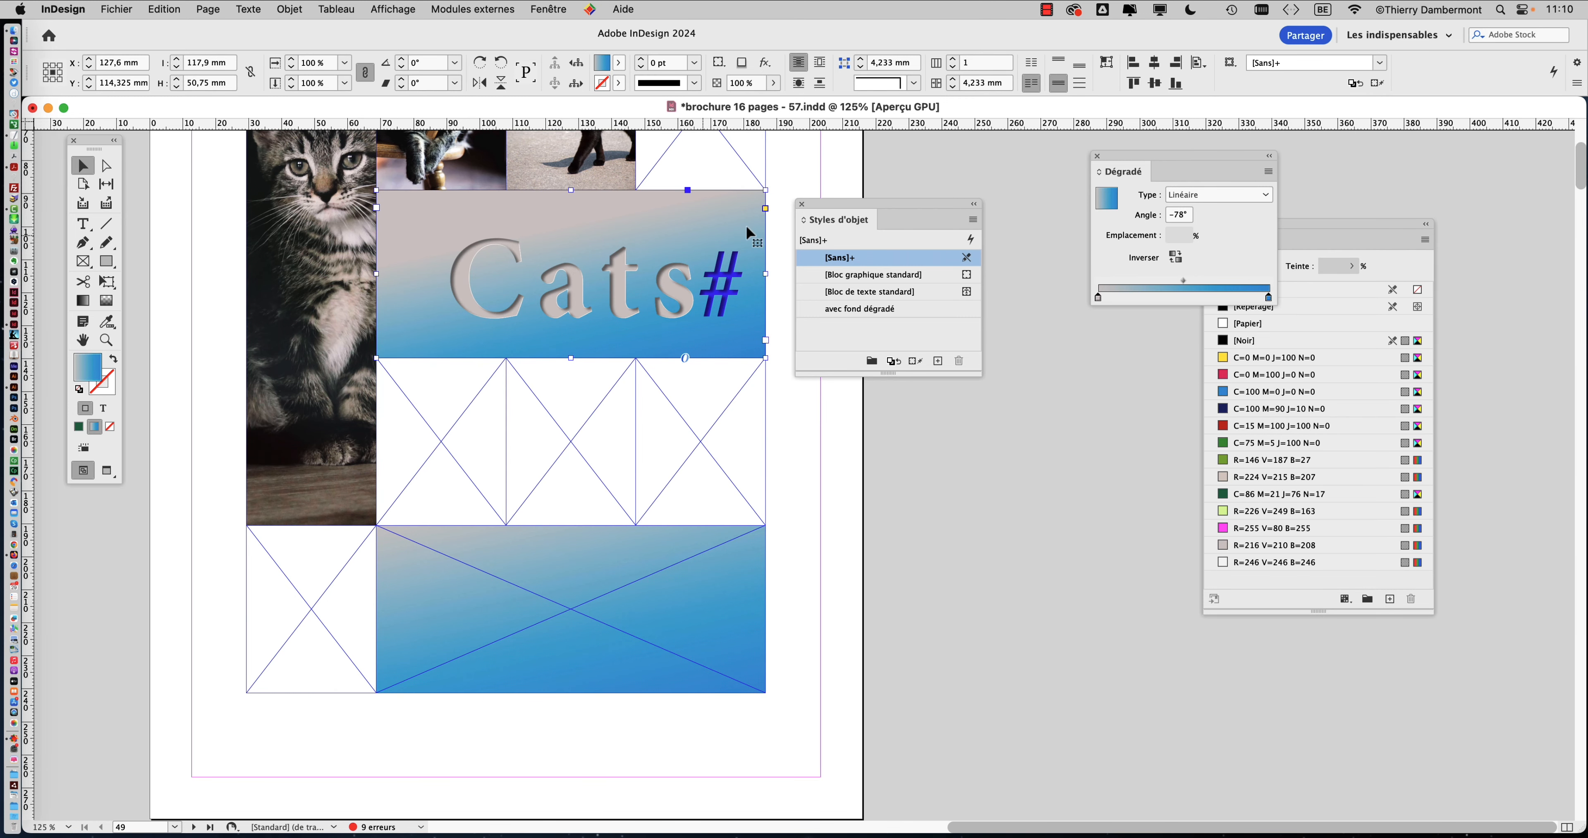
pyautogui.moveTo(830, 204); pyautogui.dragTo(909, 207)
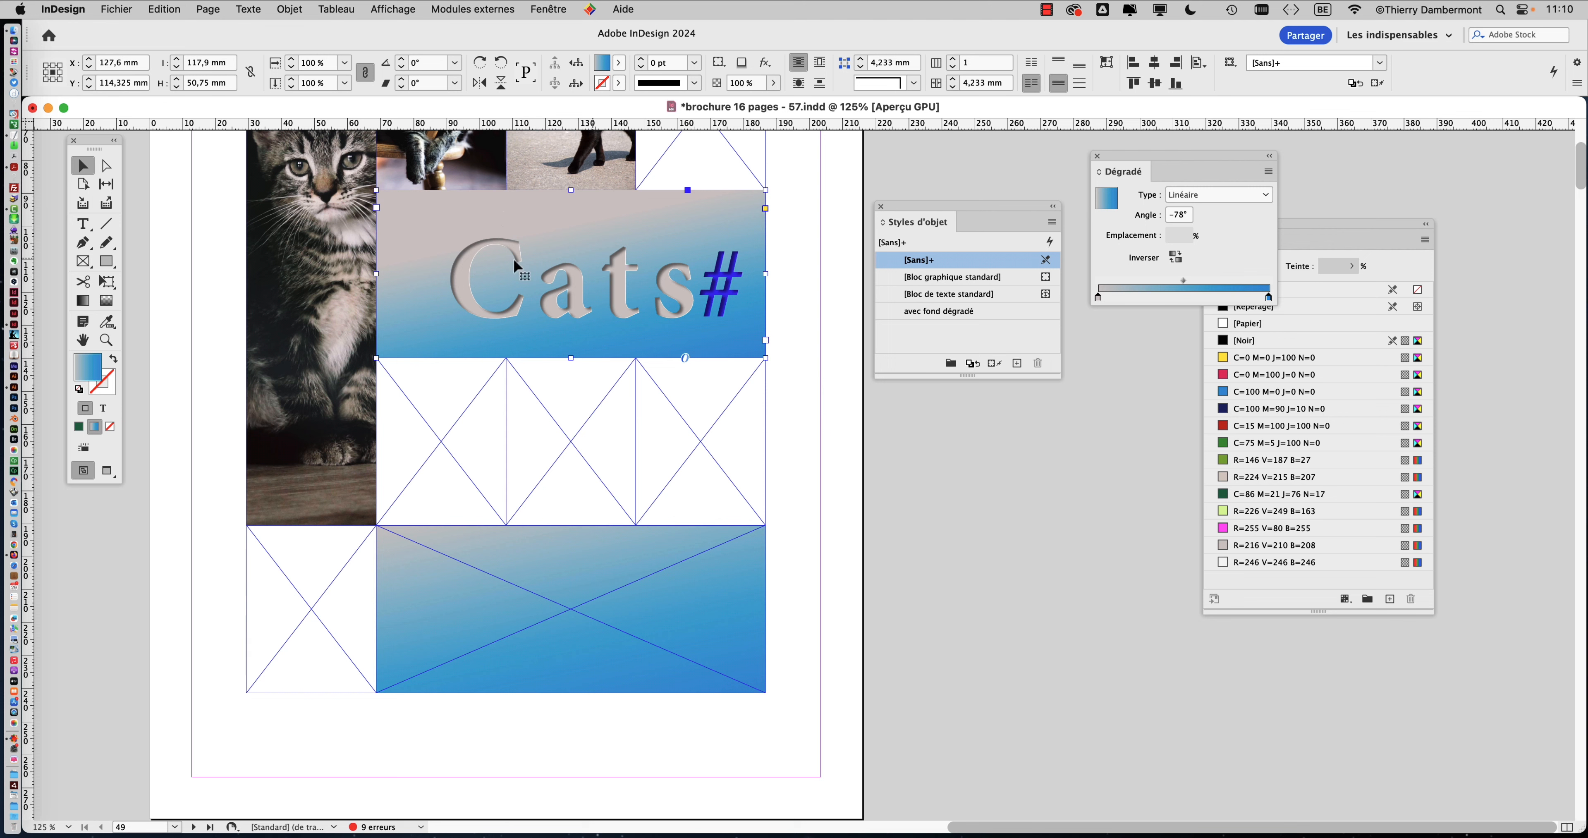
pyautogui.click(289, 9)
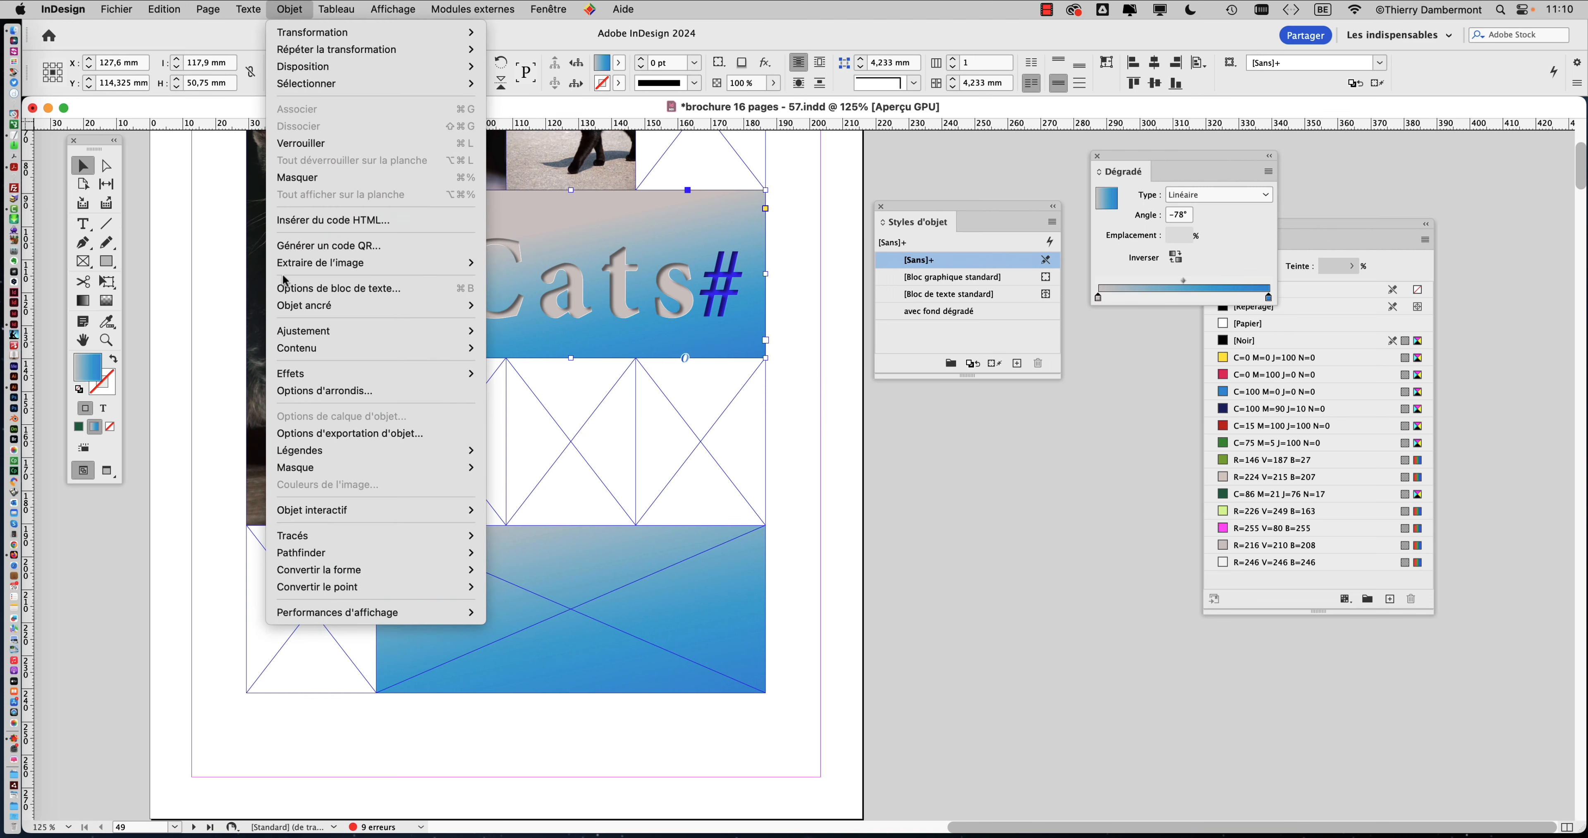
pyautogui.moveTo(285, 378)
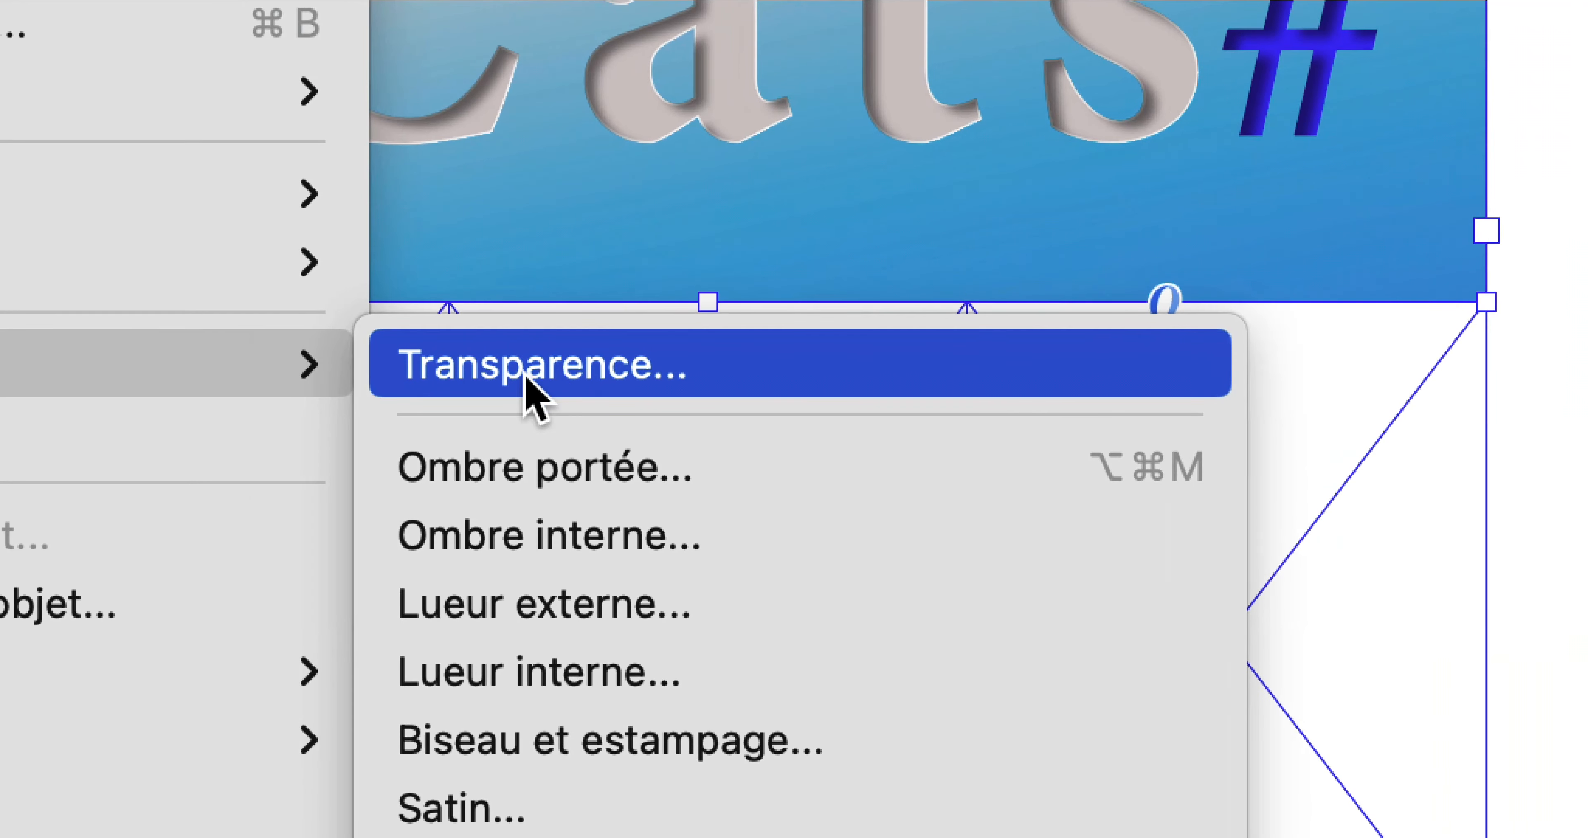
pyautogui.click(527, 376)
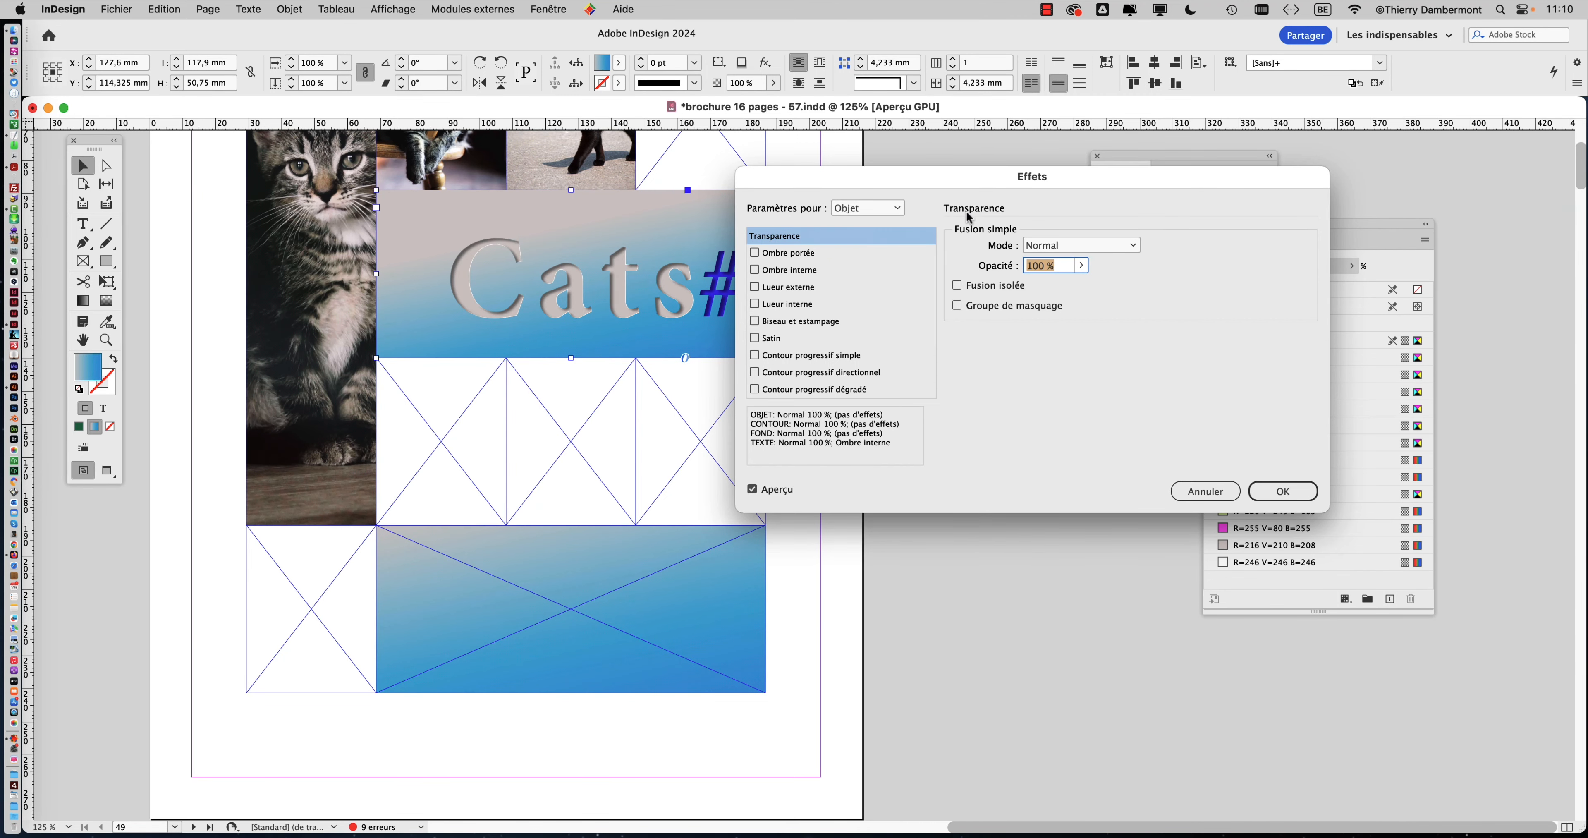
pyautogui.moveTo(923, 186)
pyautogui.mouseDown()
pyautogui.moveTo(986, 178)
pyautogui.moveTo(940, 172)
pyautogui.mouseUp()
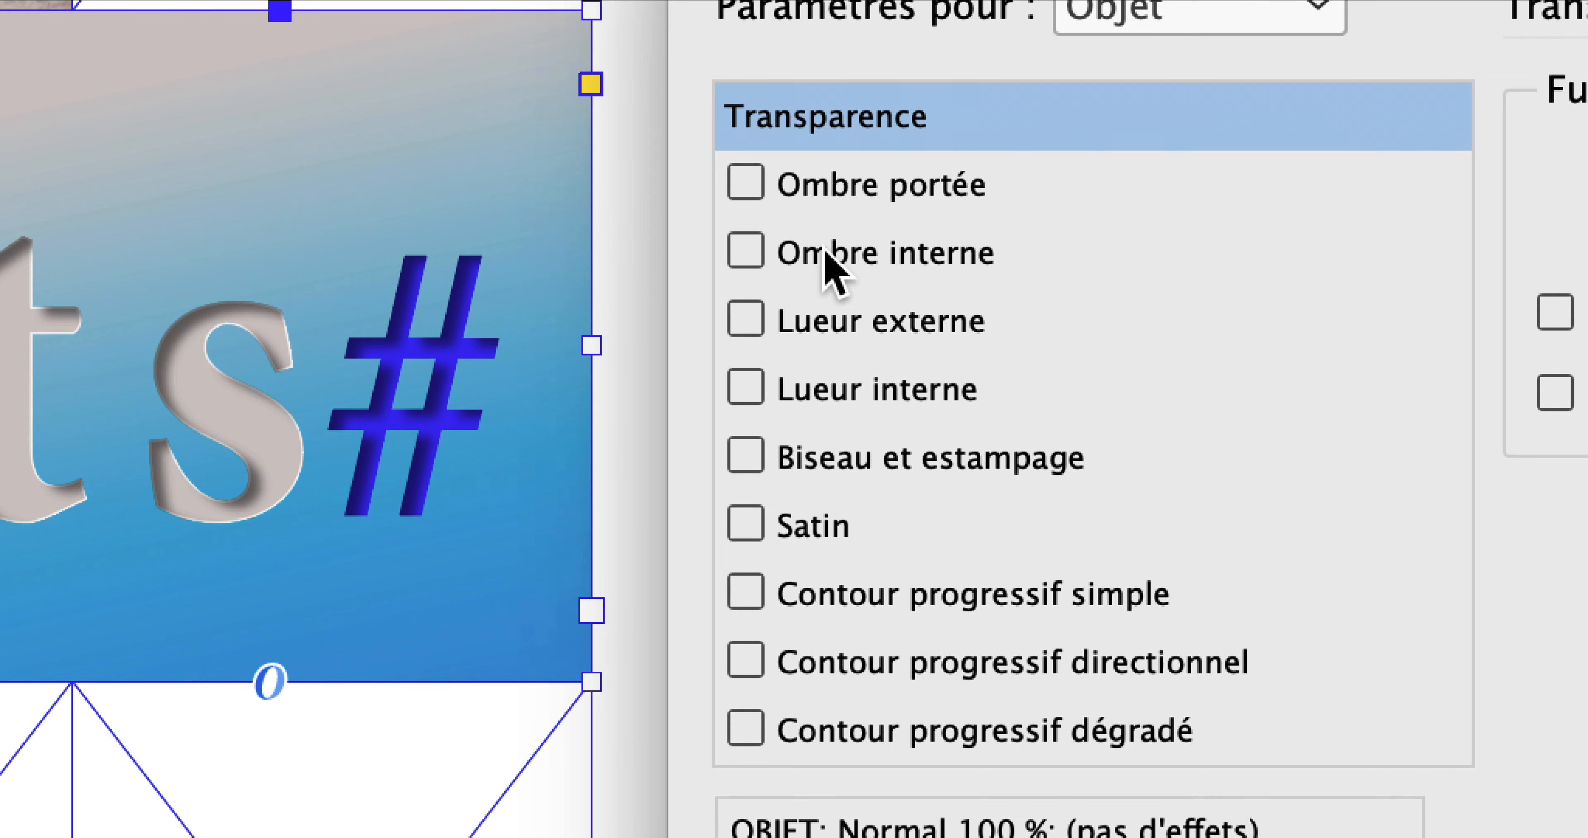
# Add an inner shadow to the whole Cats frame at 31% opacity
pyautogui.click(745, 251)
pyautogui.click(1473, 232)
pyautogui.moveTo(1408, 253); pyautogui.dragTo(1418, 253)
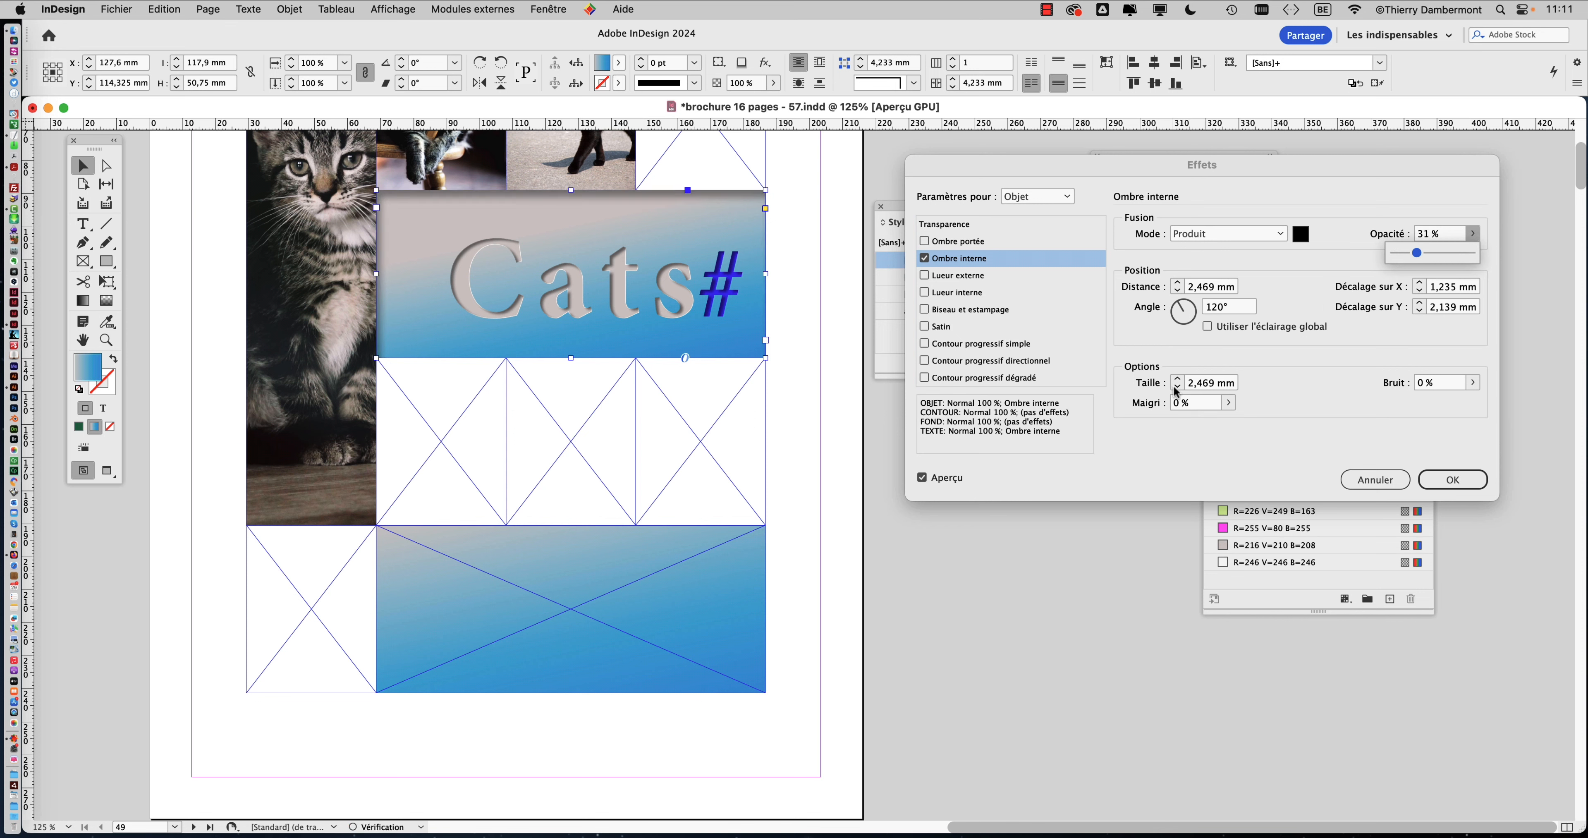
# Set the inner shadow's size to 2 mm and its distance to 1 mm
pyautogui.click(1179, 389)
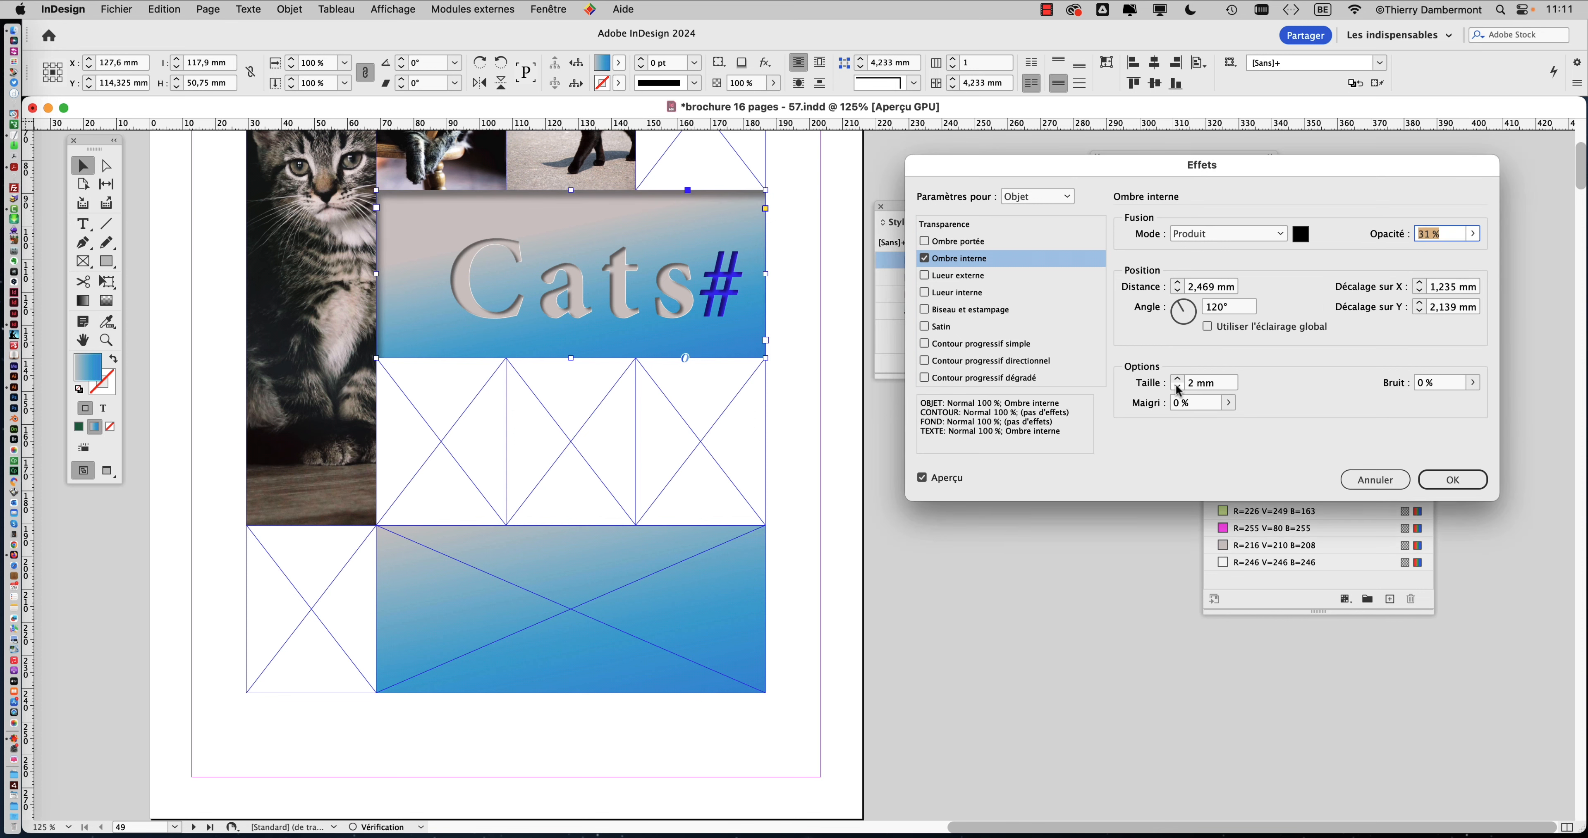
pyautogui.click(1178, 293)
pyautogui.click(1179, 293)
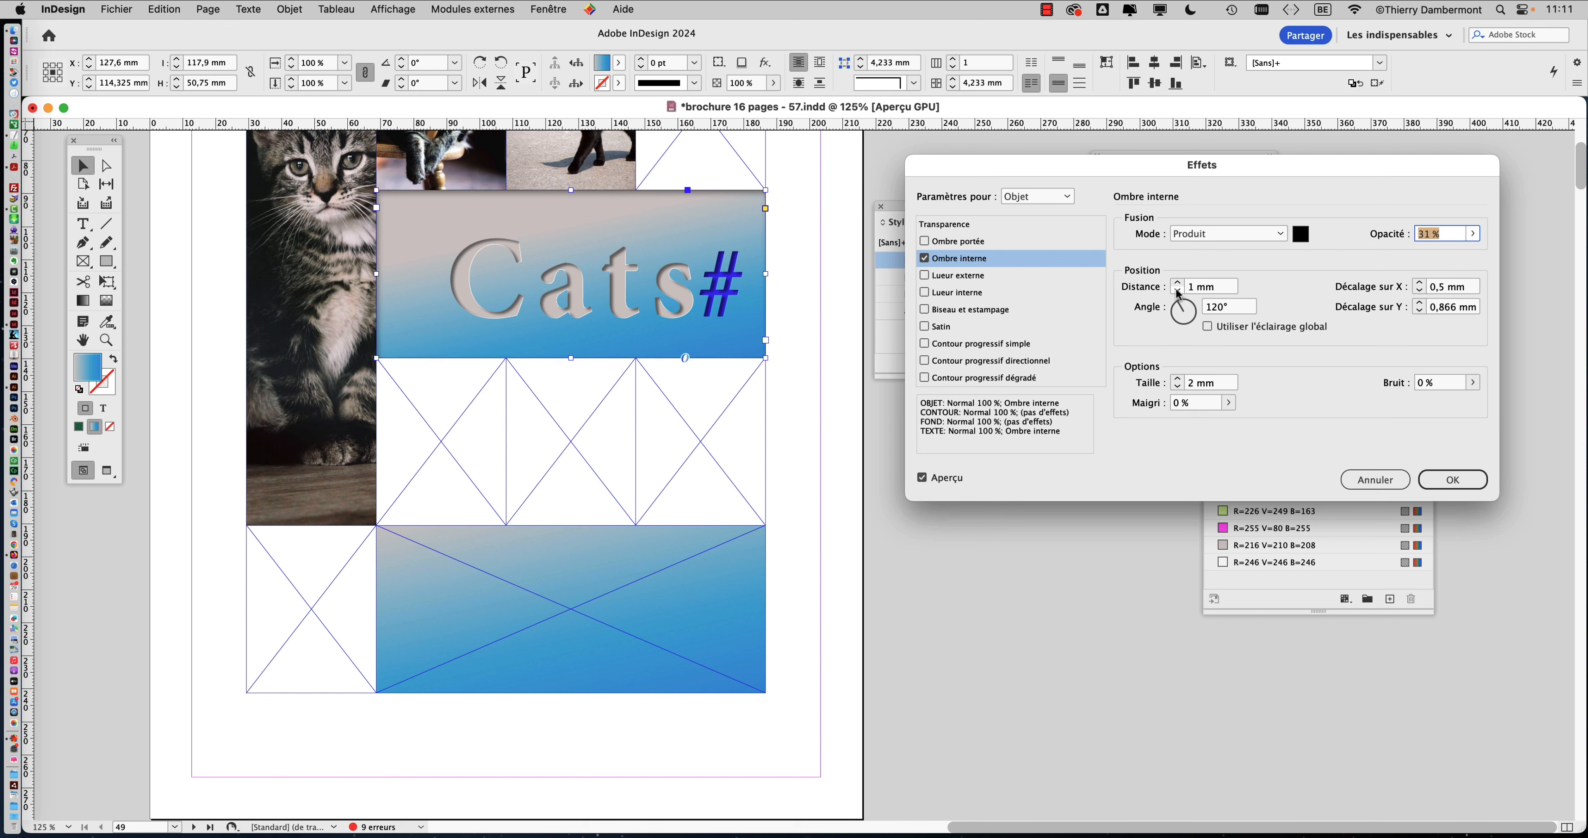
pyautogui.click(1177, 283)
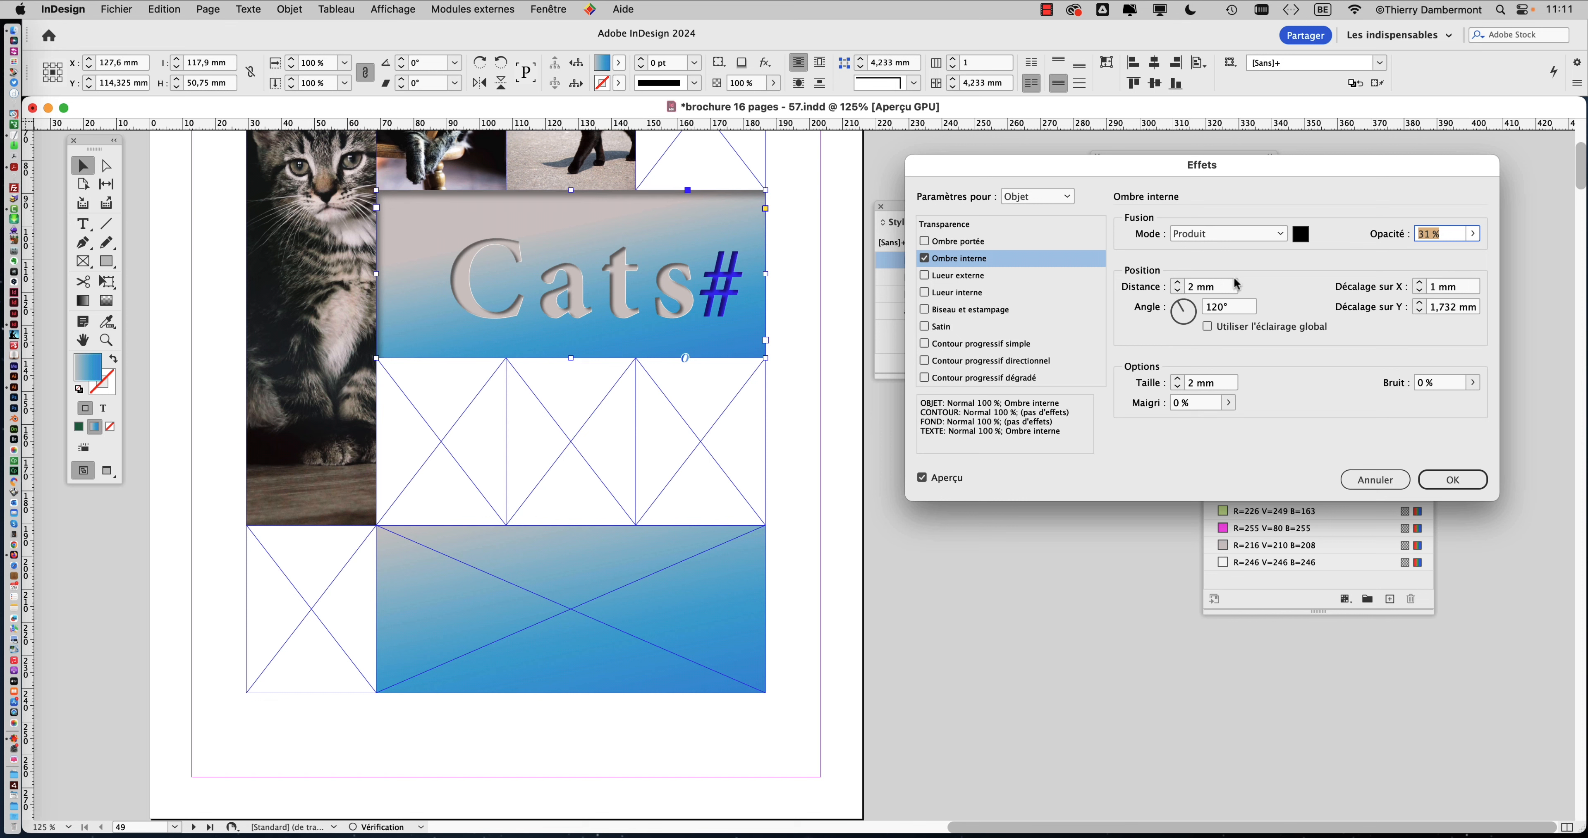
pyautogui.click(1179, 294)
# Raise the inner shadow's opacity to 47% and rotate its angle to 151°
pyautogui.click(1473, 233)
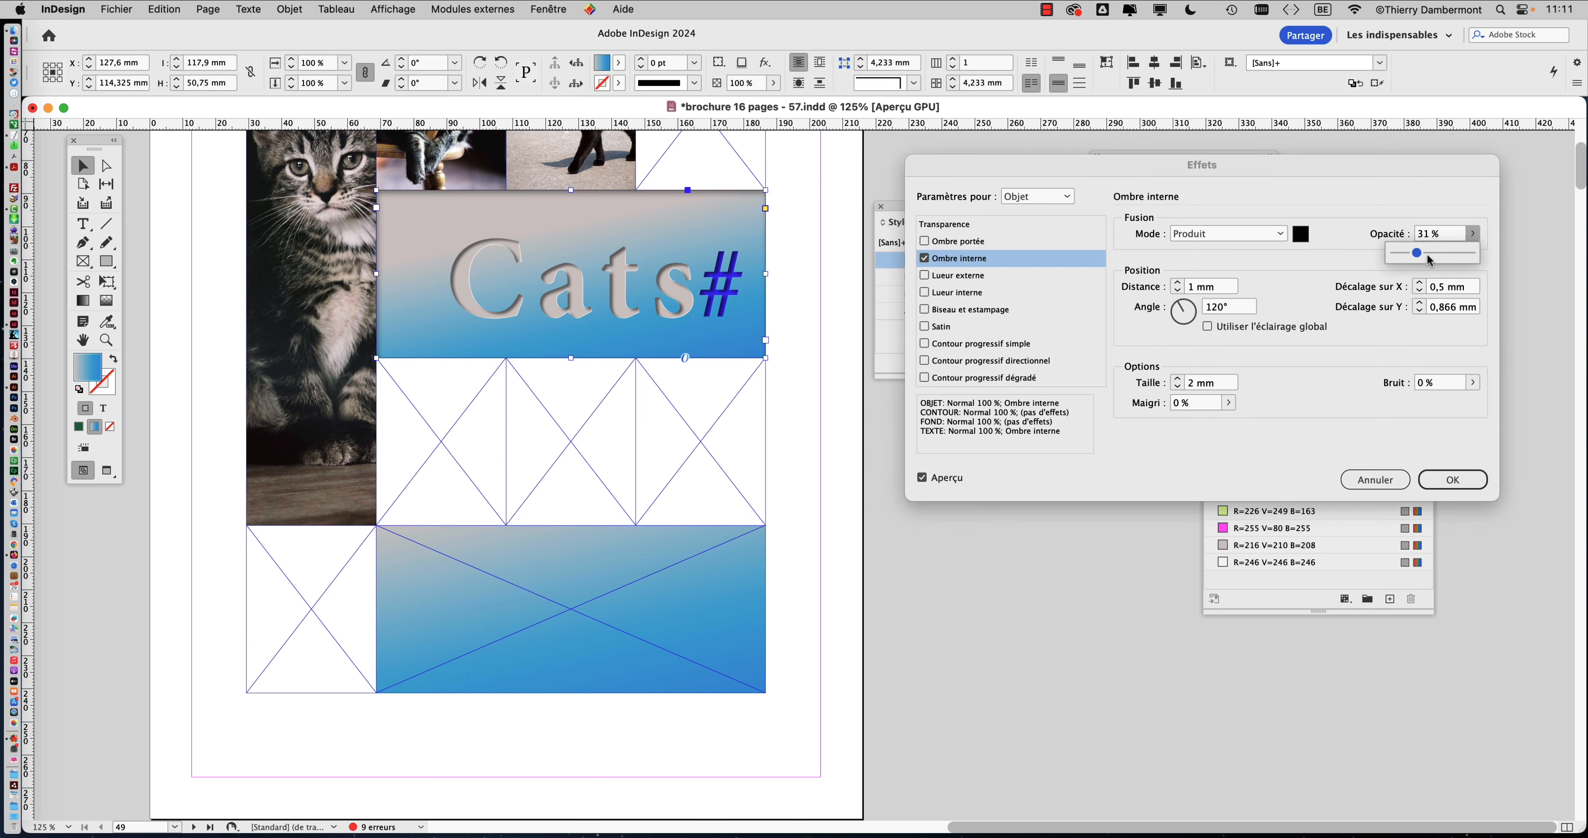
pyautogui.moveTo(1420, 253); pyautogui.dragTo(1431, 258)
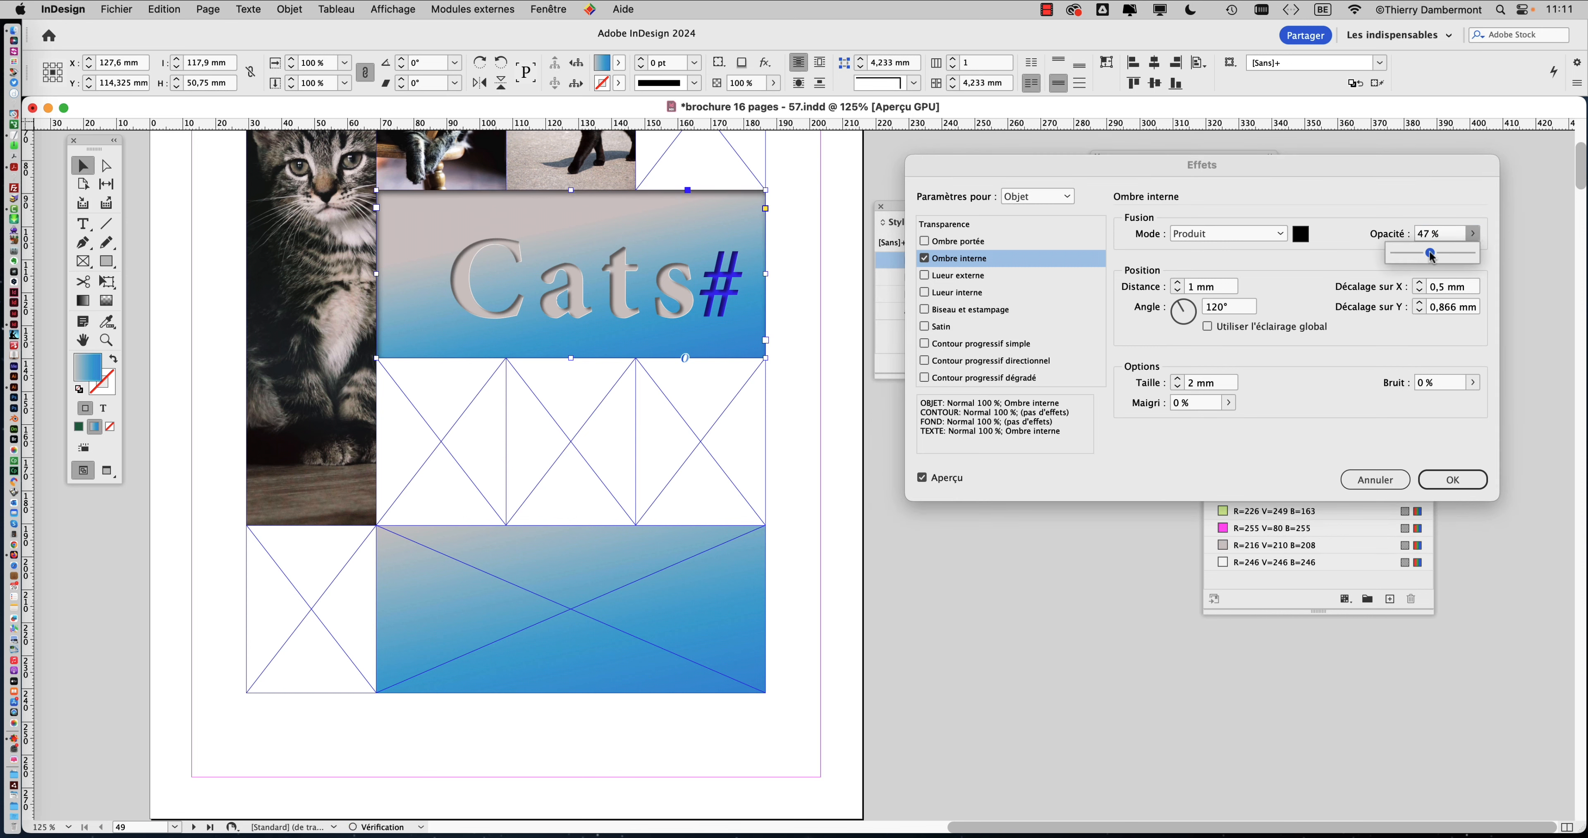
pyautogui.click(1179, 311)
pyautogui.moveTo(1180, 311); pyautogui.dragTo(1180, 316)
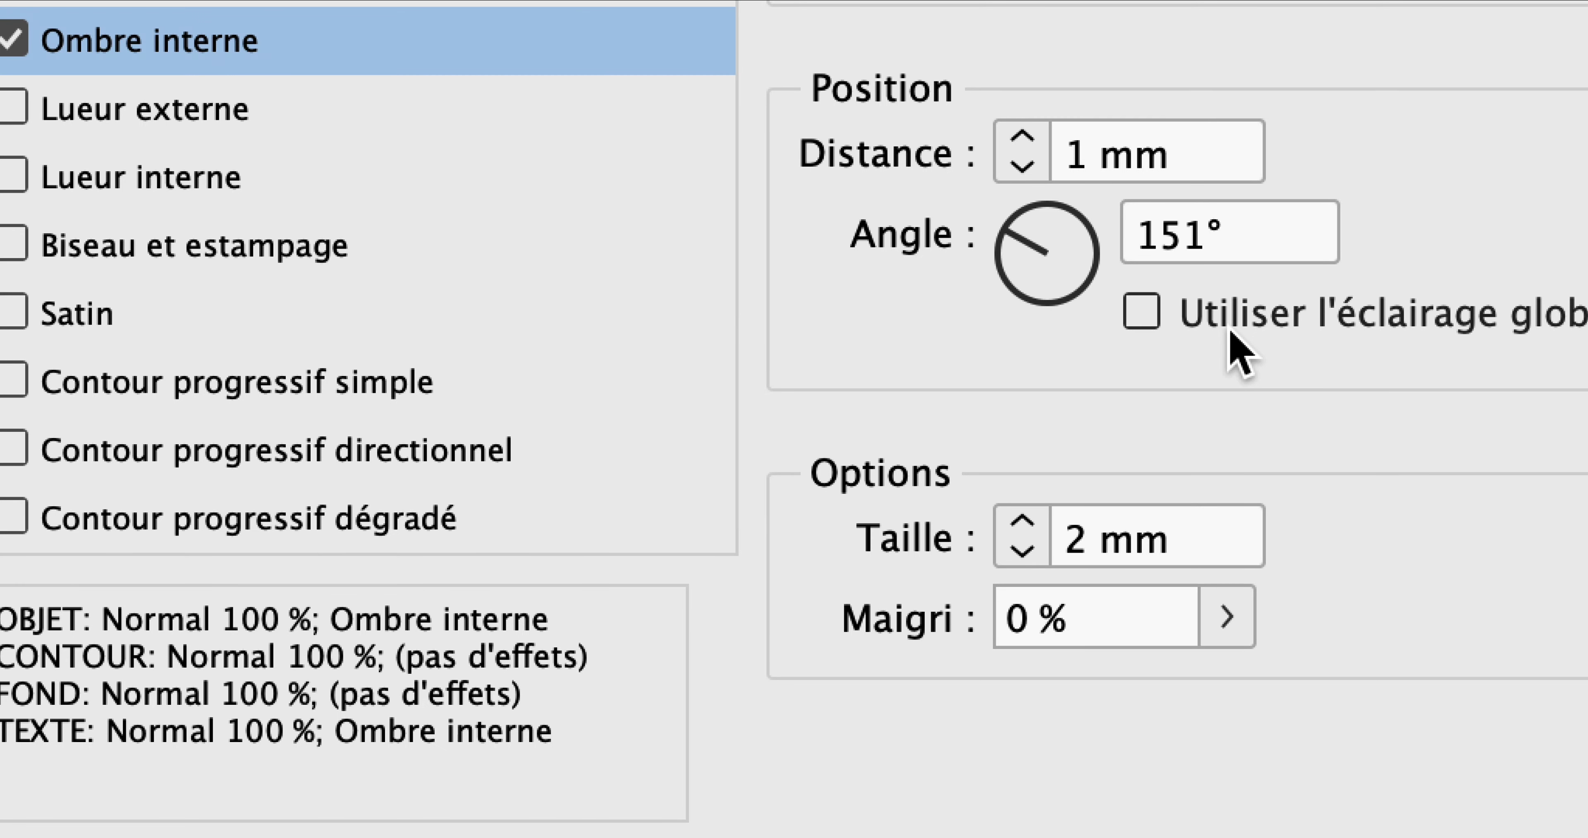
# Make the frame's inner shadow use global light and adjust the global angle, including 149°, accepting the document-wide change
pyautogui.click(1585, 325)
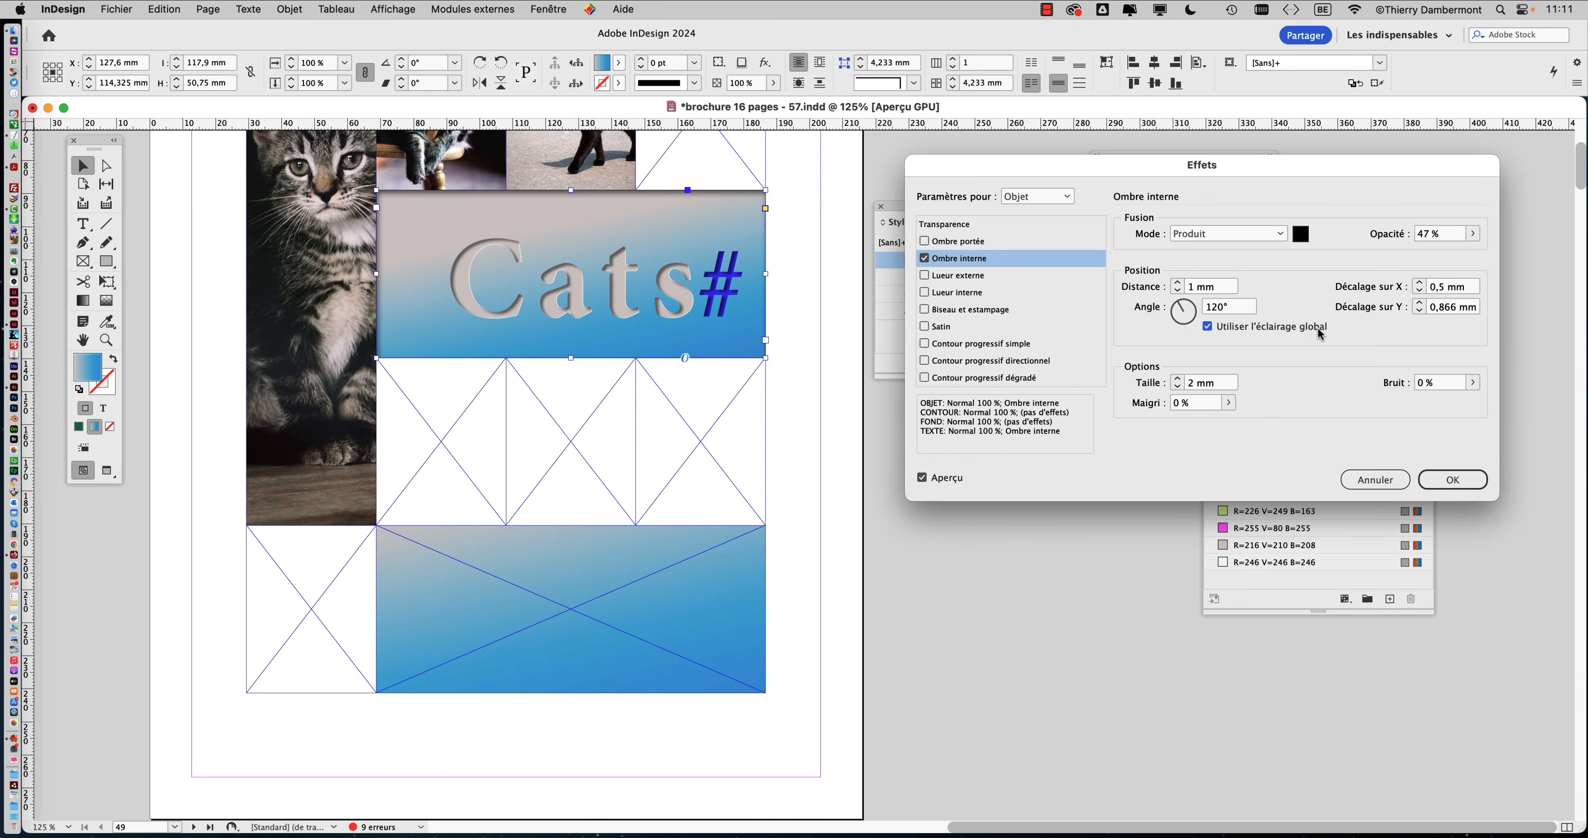
pyautogui.moveTo(742, 266); pyautogui.dragTo(739, 269)
pyautogui.moveTo(1176, 314); pyautogui.dragTo(1175, 309)
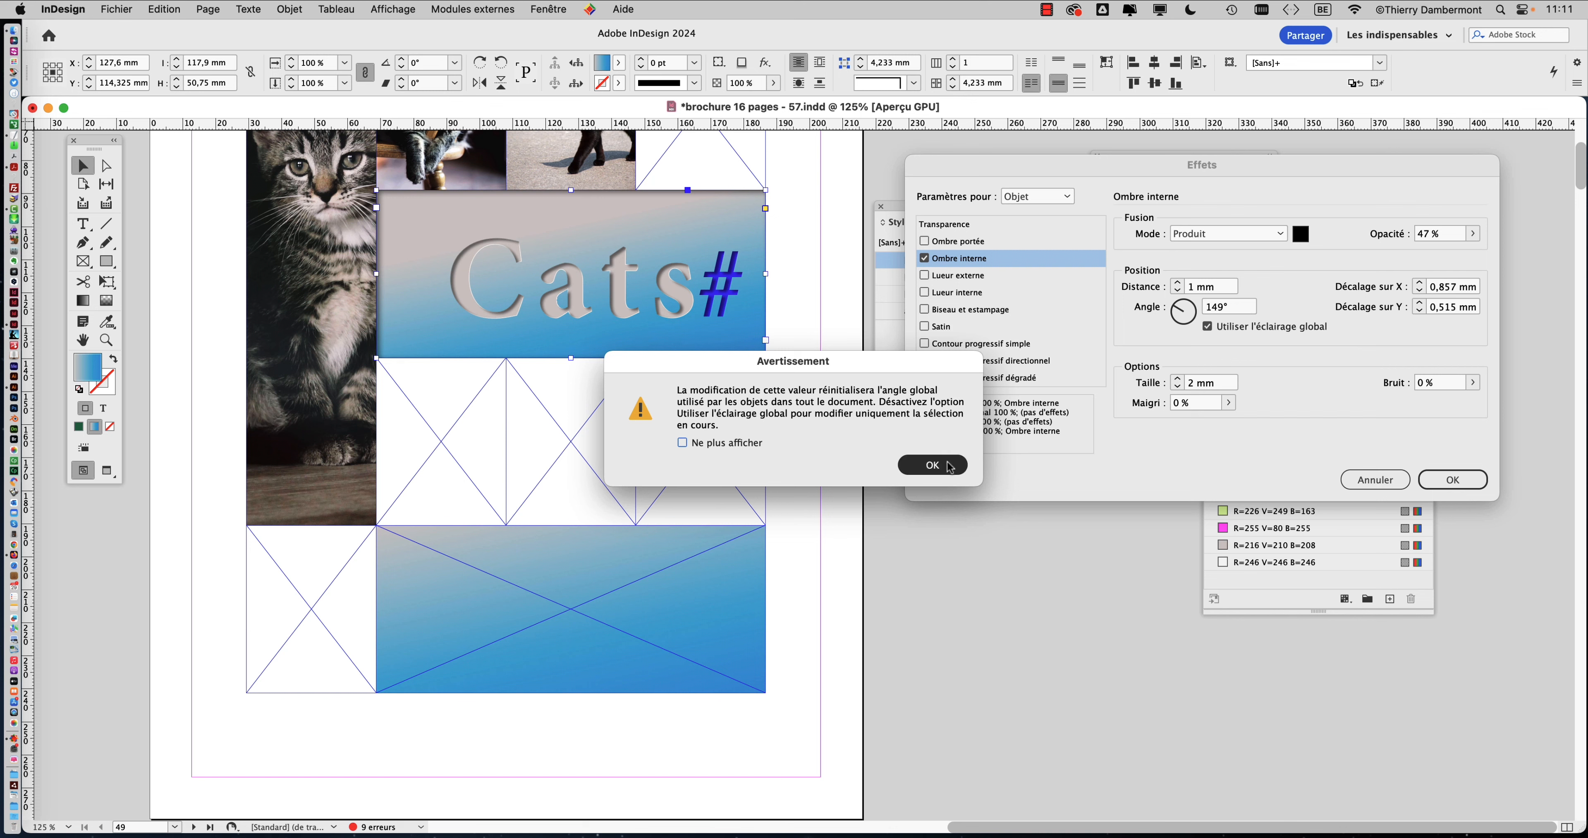
pyautogui.click(933, 465)
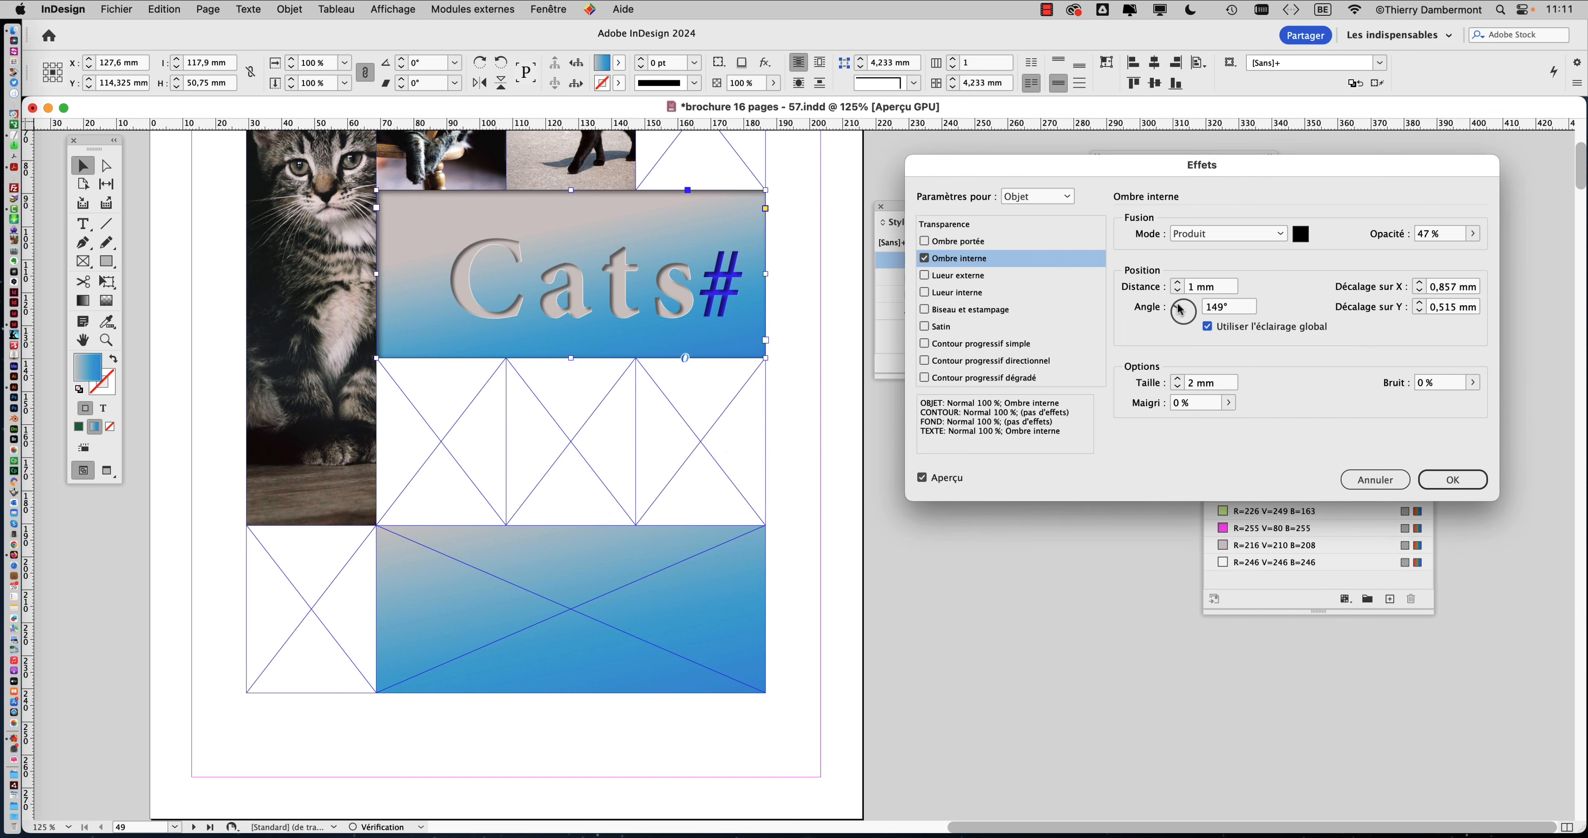
pyautogui.moveTo(1180, 310); pyautogui.dragTo(1182, 306)
pyautogui.click(932, 466)
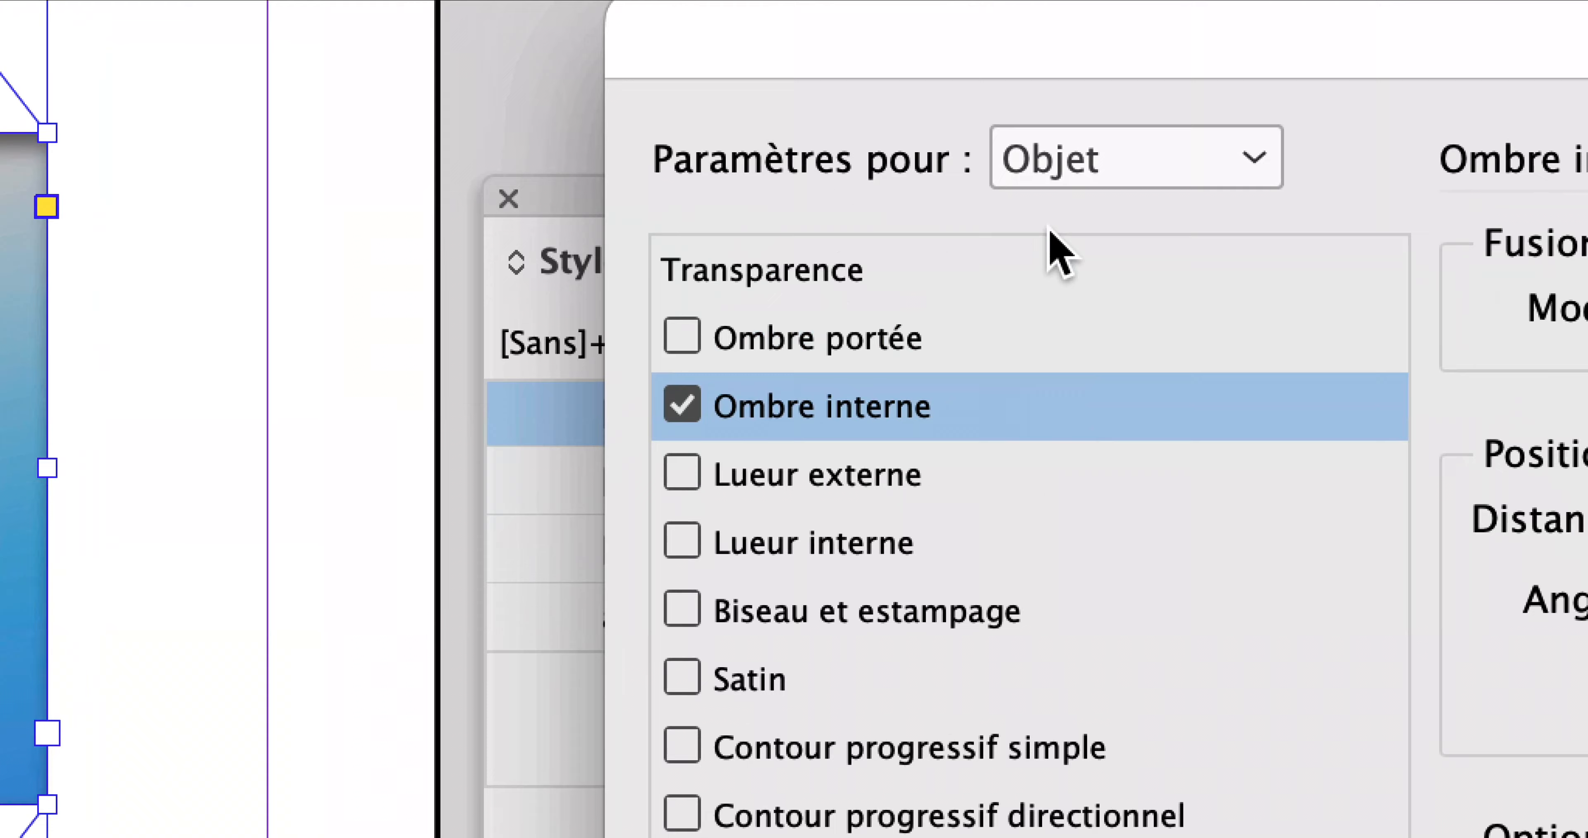
# Switch the effect settings to the frame's text and make its inner shadow use global light
pyautogui.click(1063, 179)
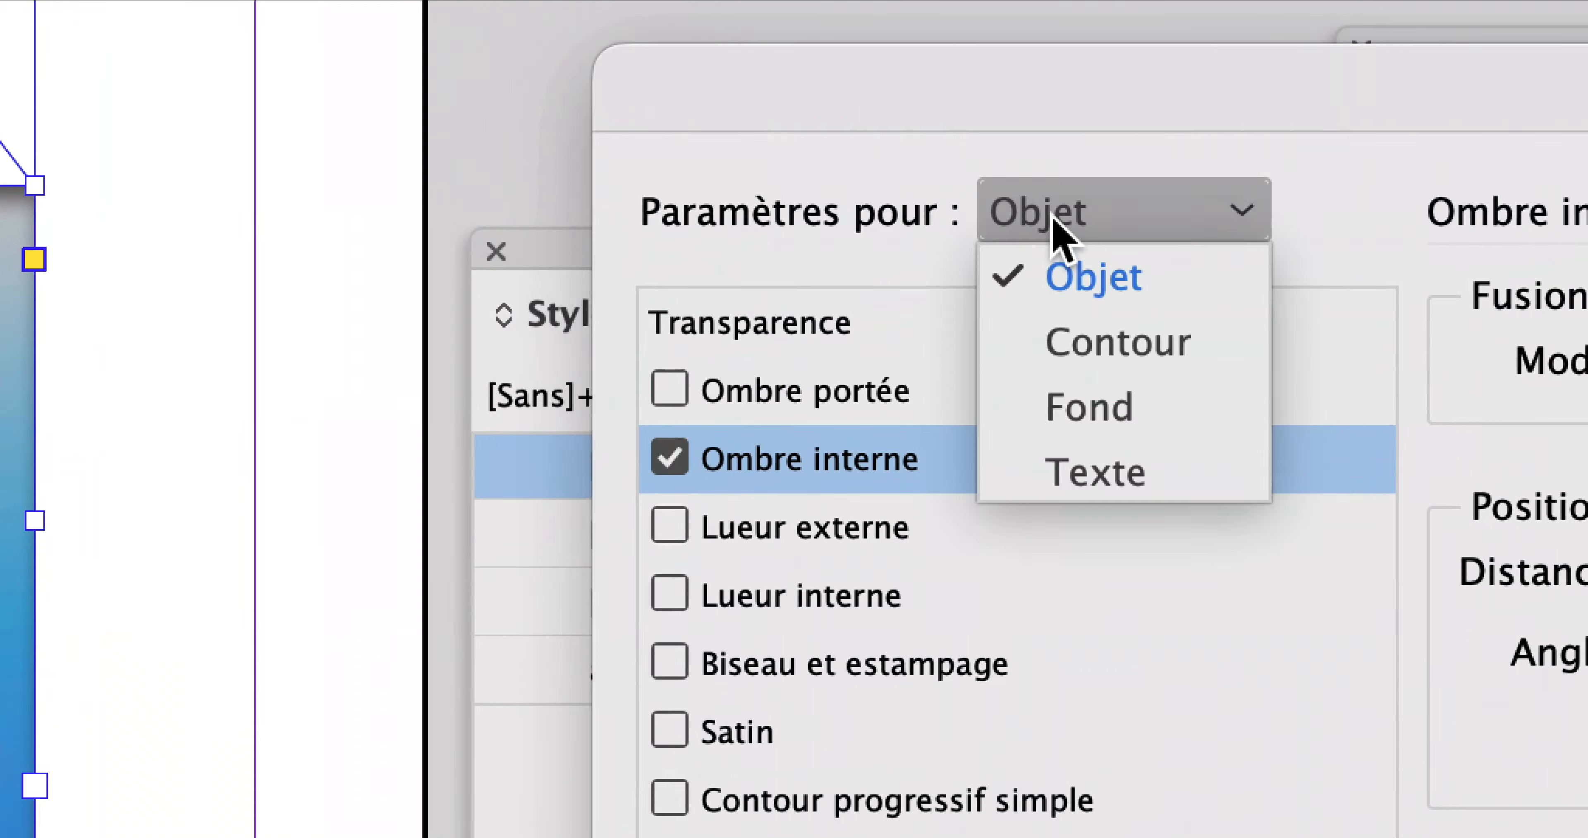
pyautogui.click(1060, 472)
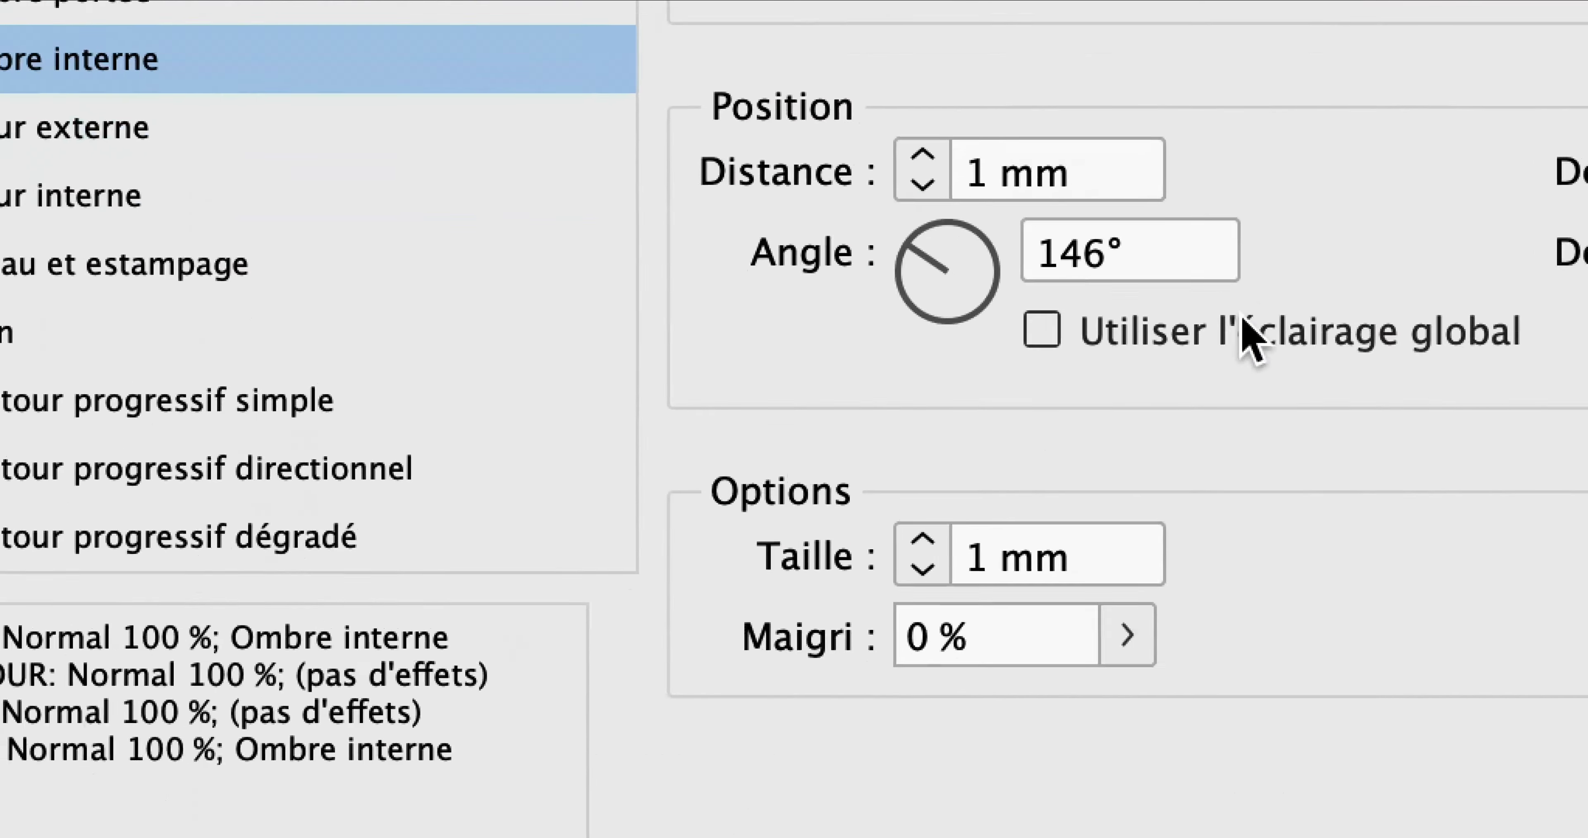
pyautogui.click(1242, 332)
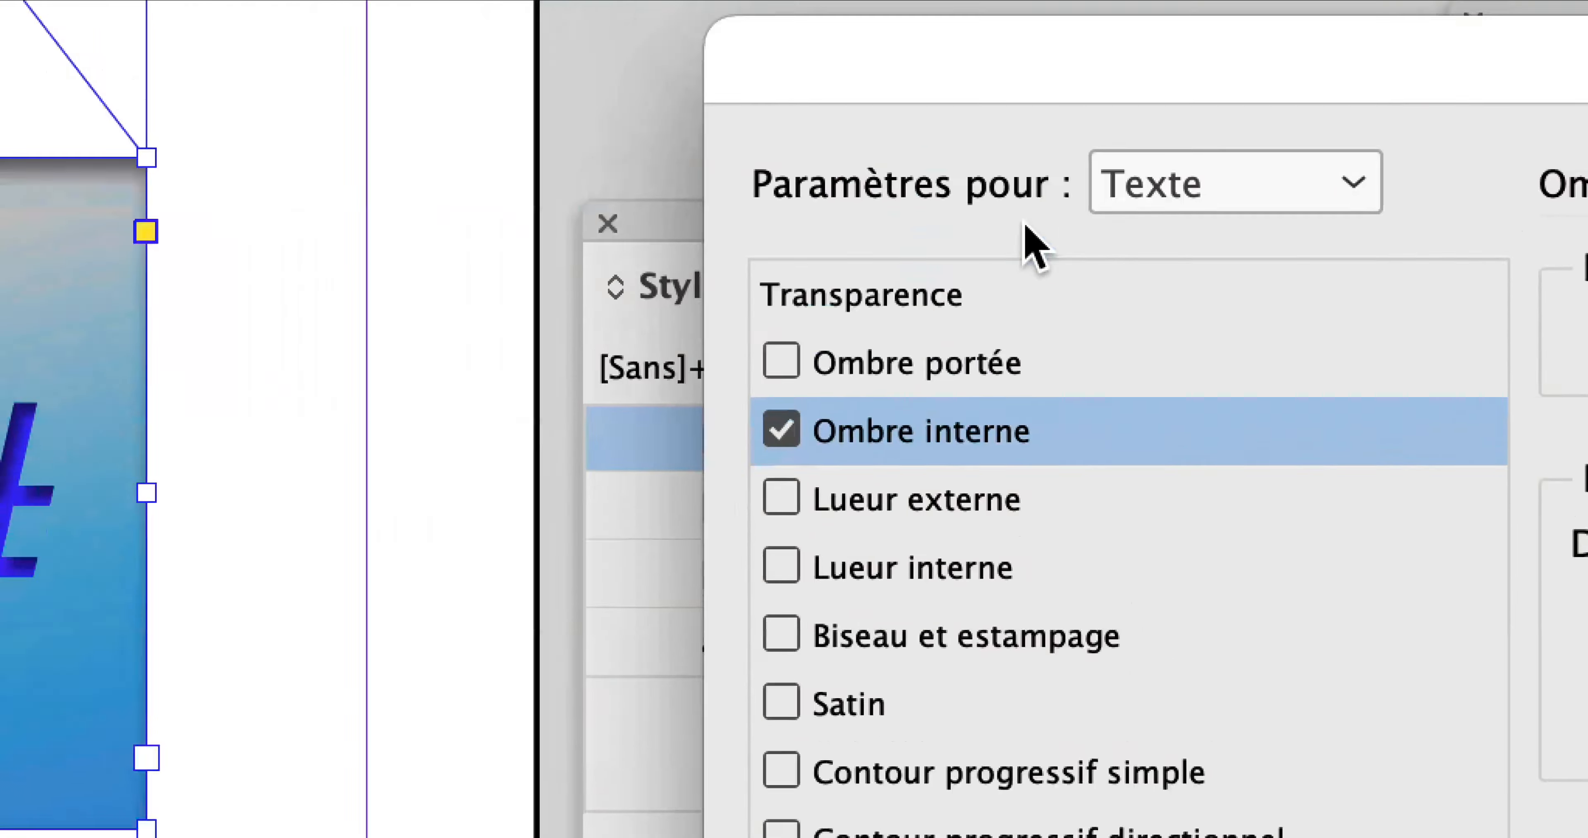
# Return to the object-level inner shadow, rotate the global light angle, trying 147°, and apply the effects
pyautogui.click(1046, 223)
pyautogui.click(1058, 247)
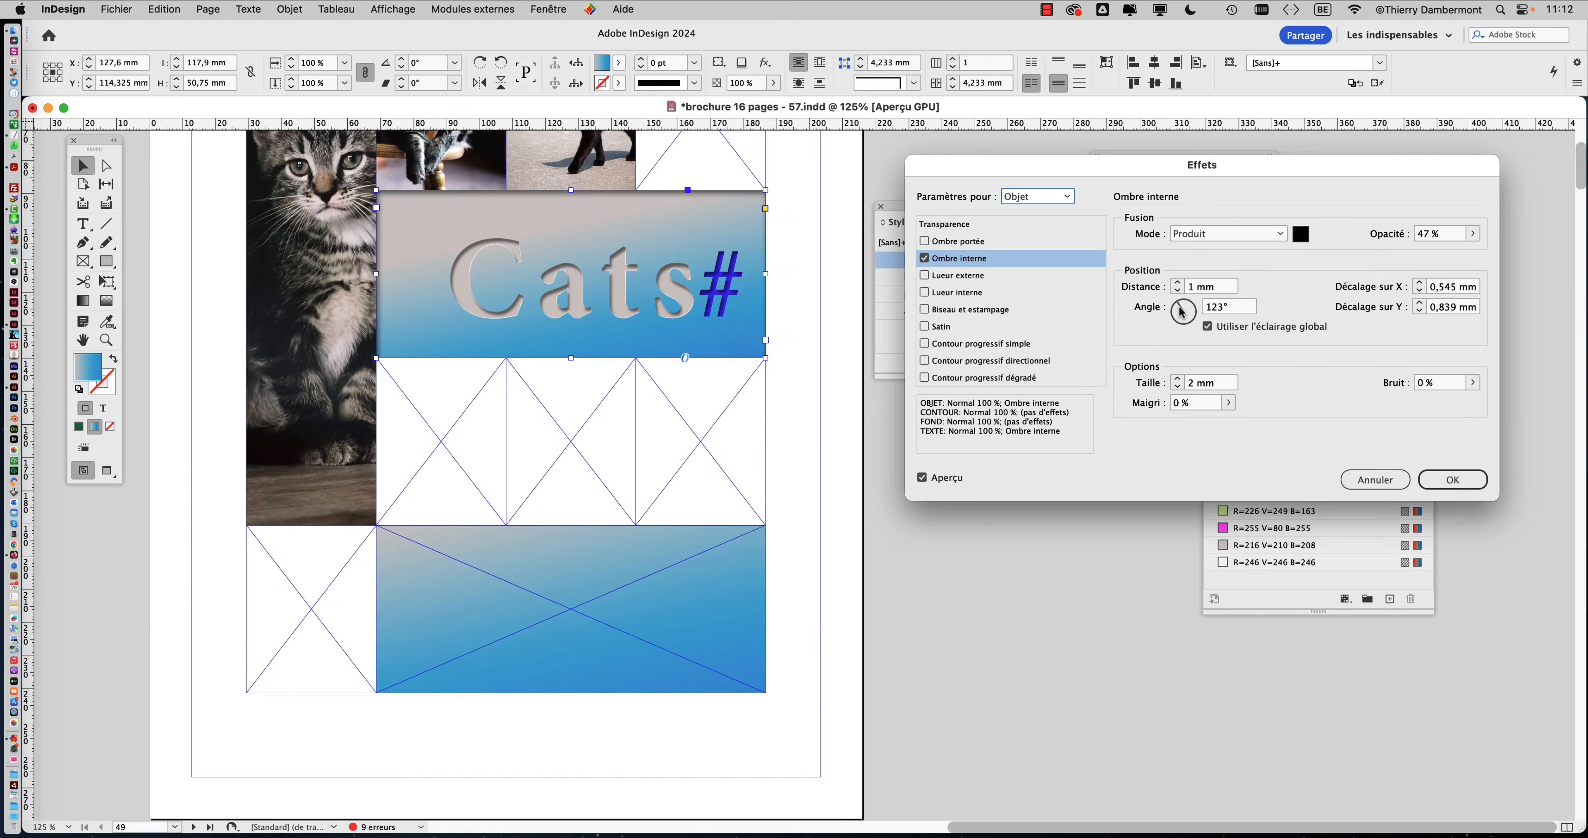
pyautogui.click(1178, 307)
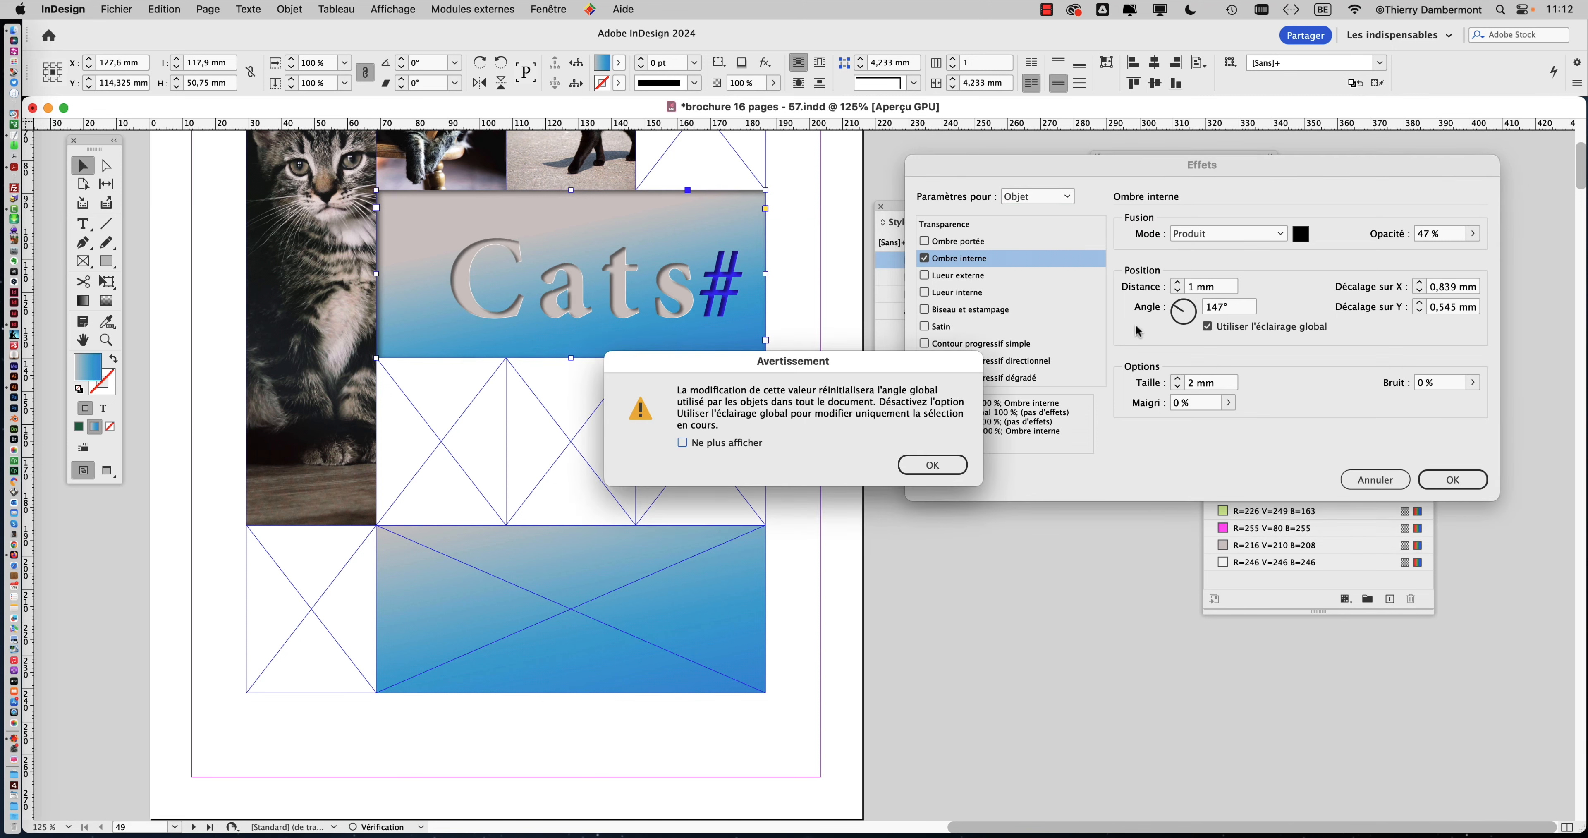
pyautogui.click(898, 463)
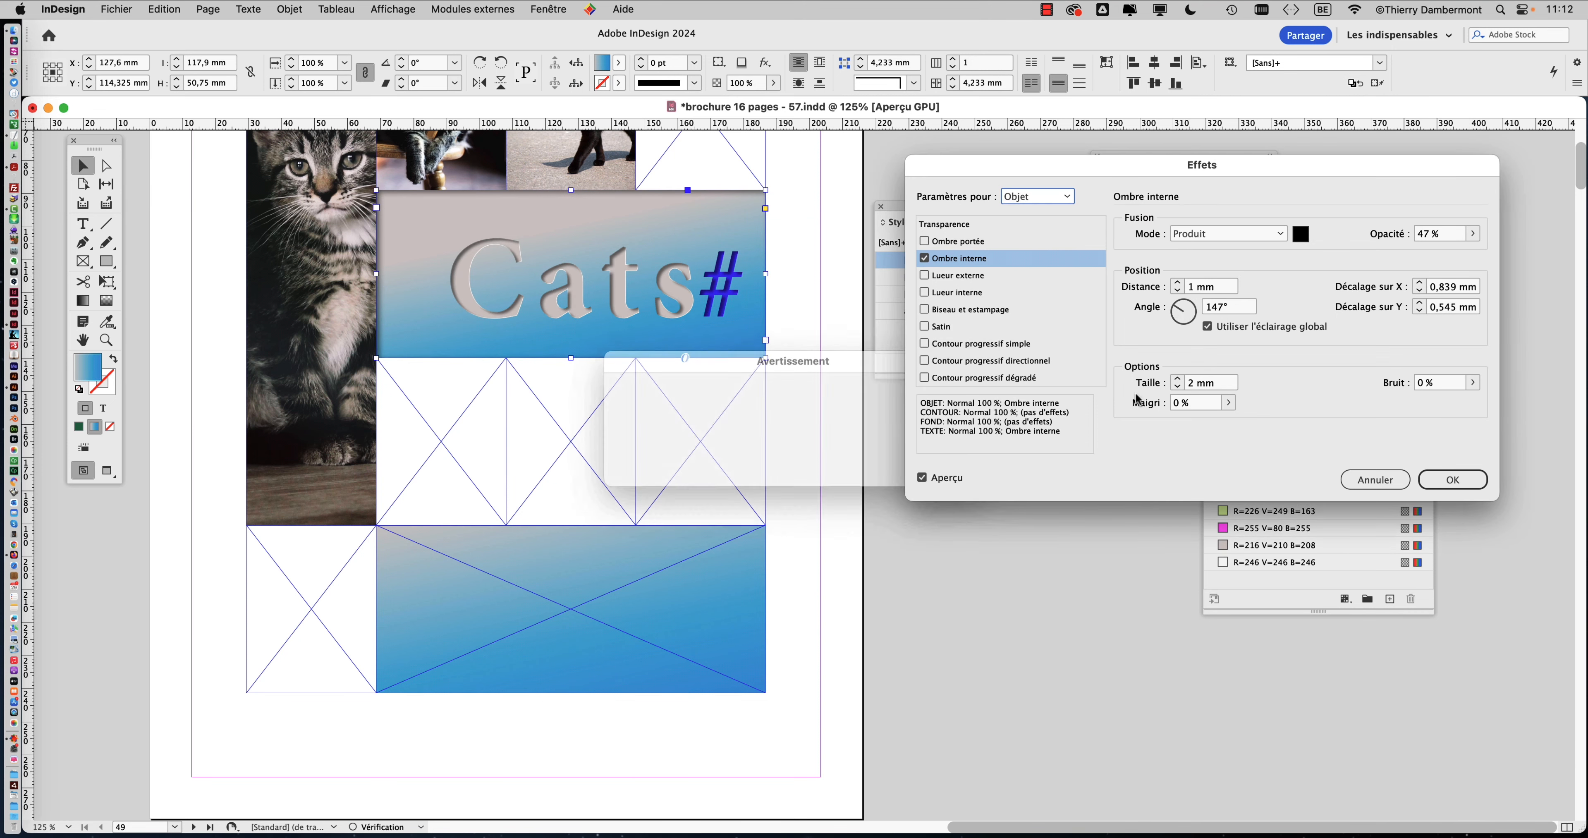
pyautogui.click(1180, 306)
pyautogui.click(1453, 479)
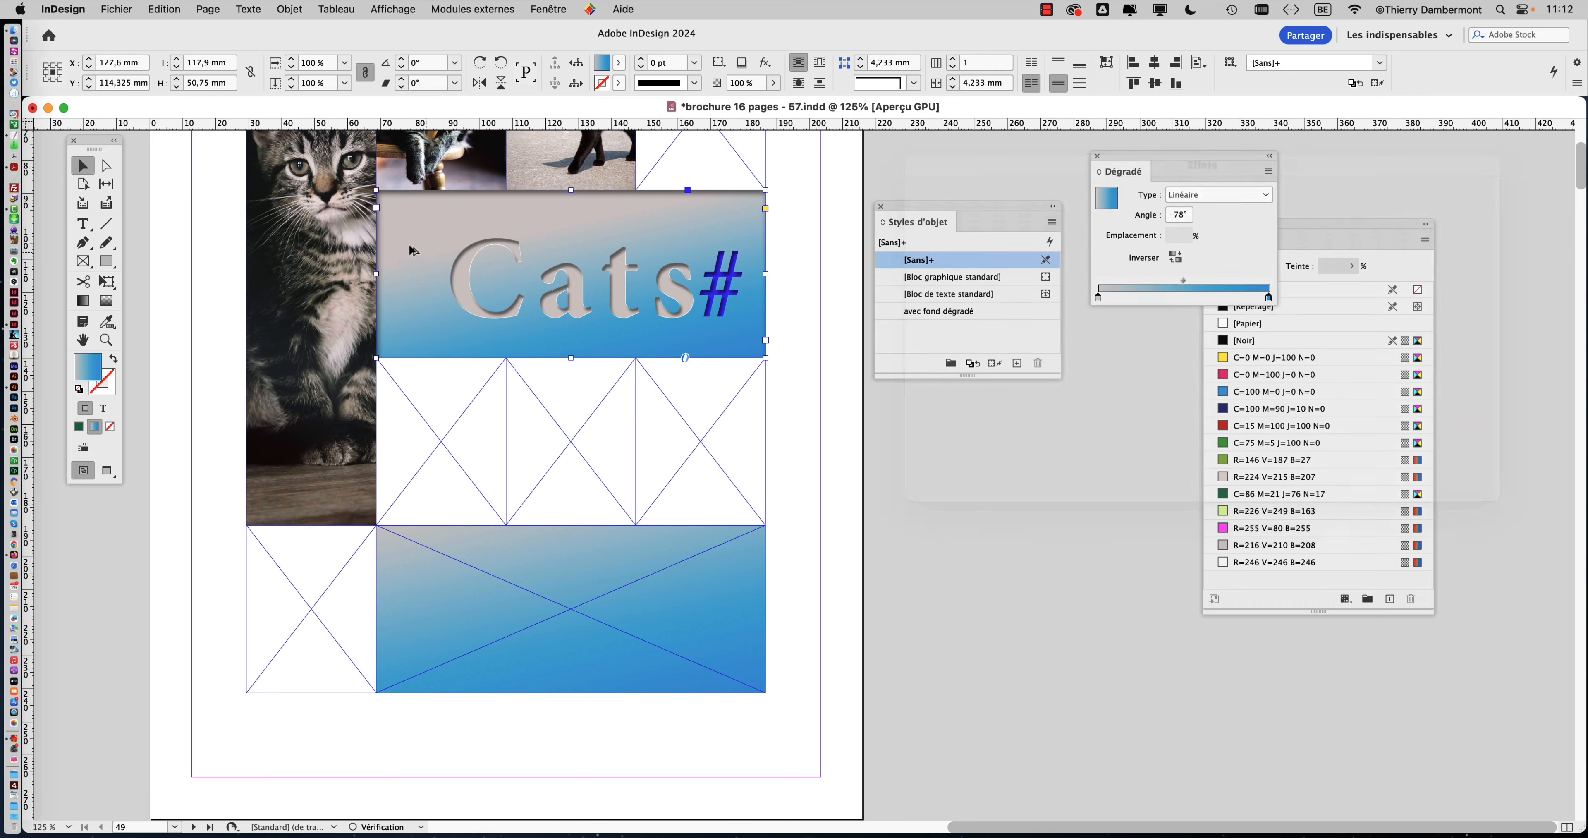
# Reopen the Cats frame's transparency effects and examine the inner shadow settings for the object and its text
pyautogui.scroll(5, 395, 237)
pyautogui.hscroll(5, 444, 255)
pyautogui.scroll(3, 444, 256)
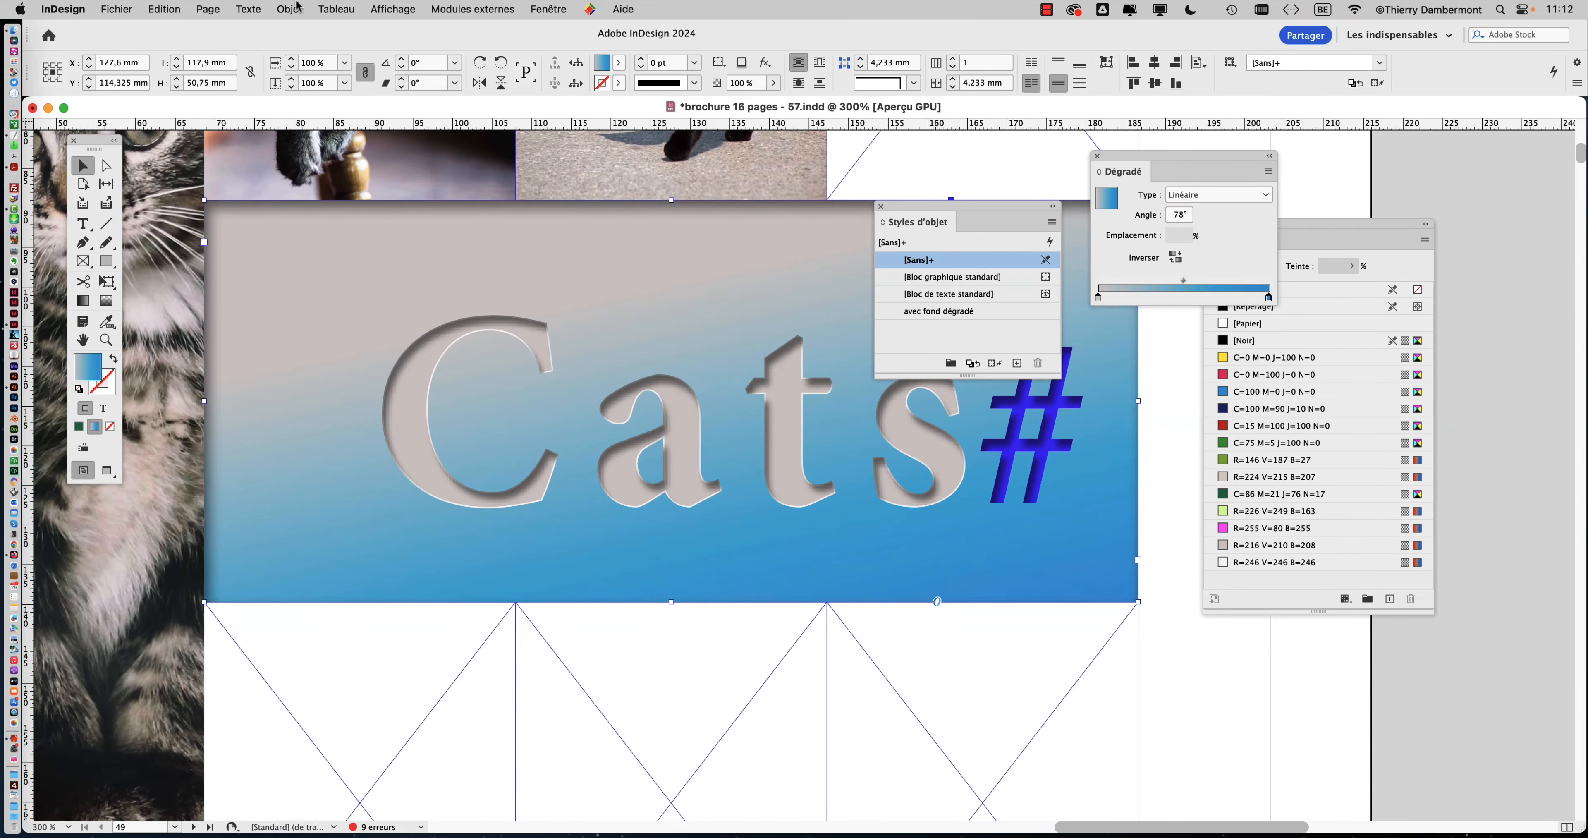
pyautogui.click(289, 9)
pyautogui.moveTo(308, 377)
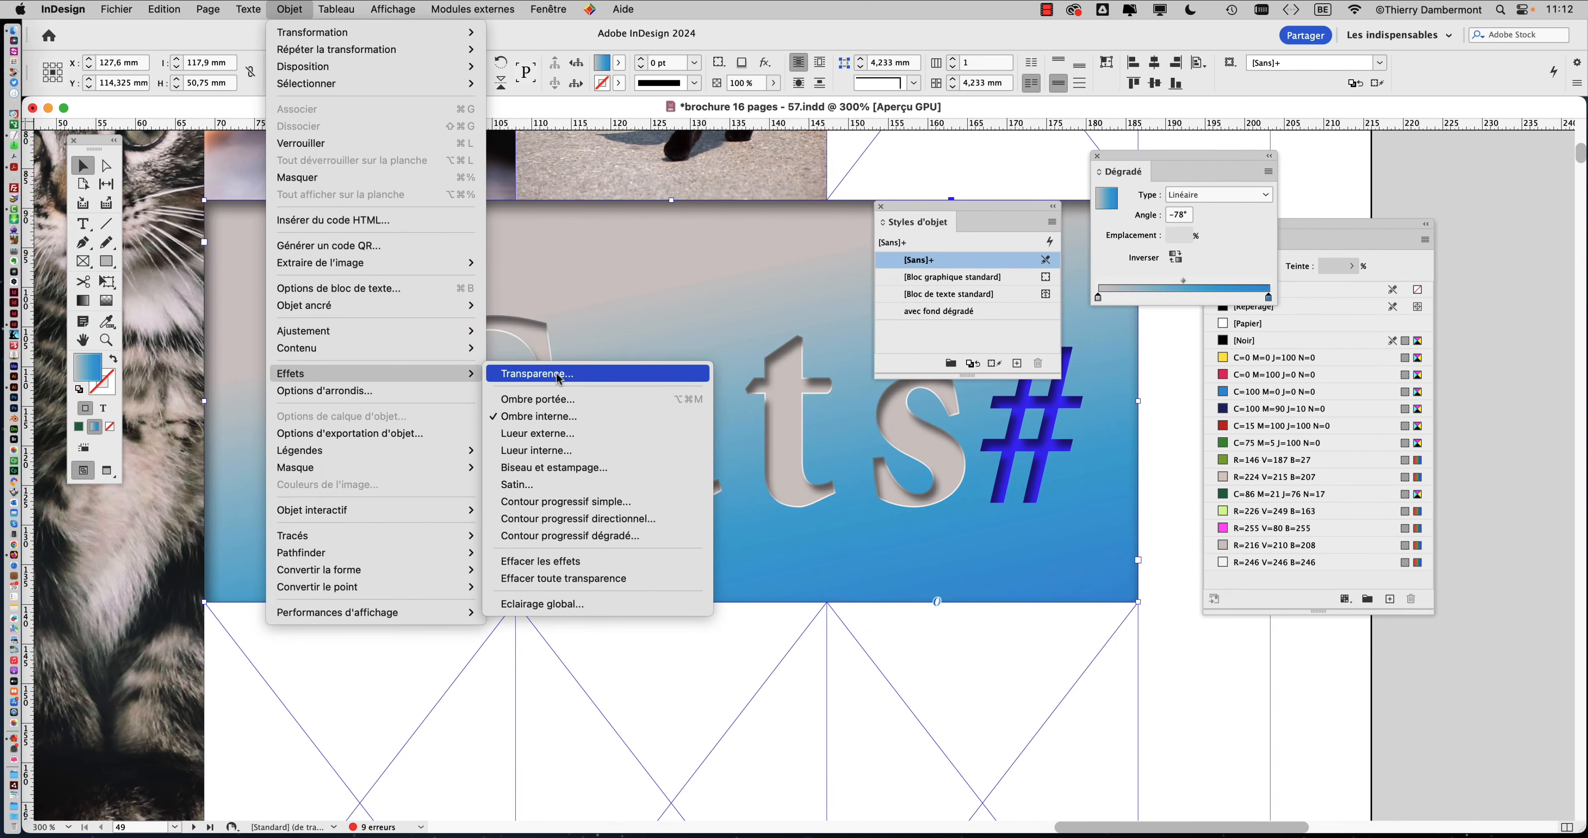
pyautogui.click(559, 374)
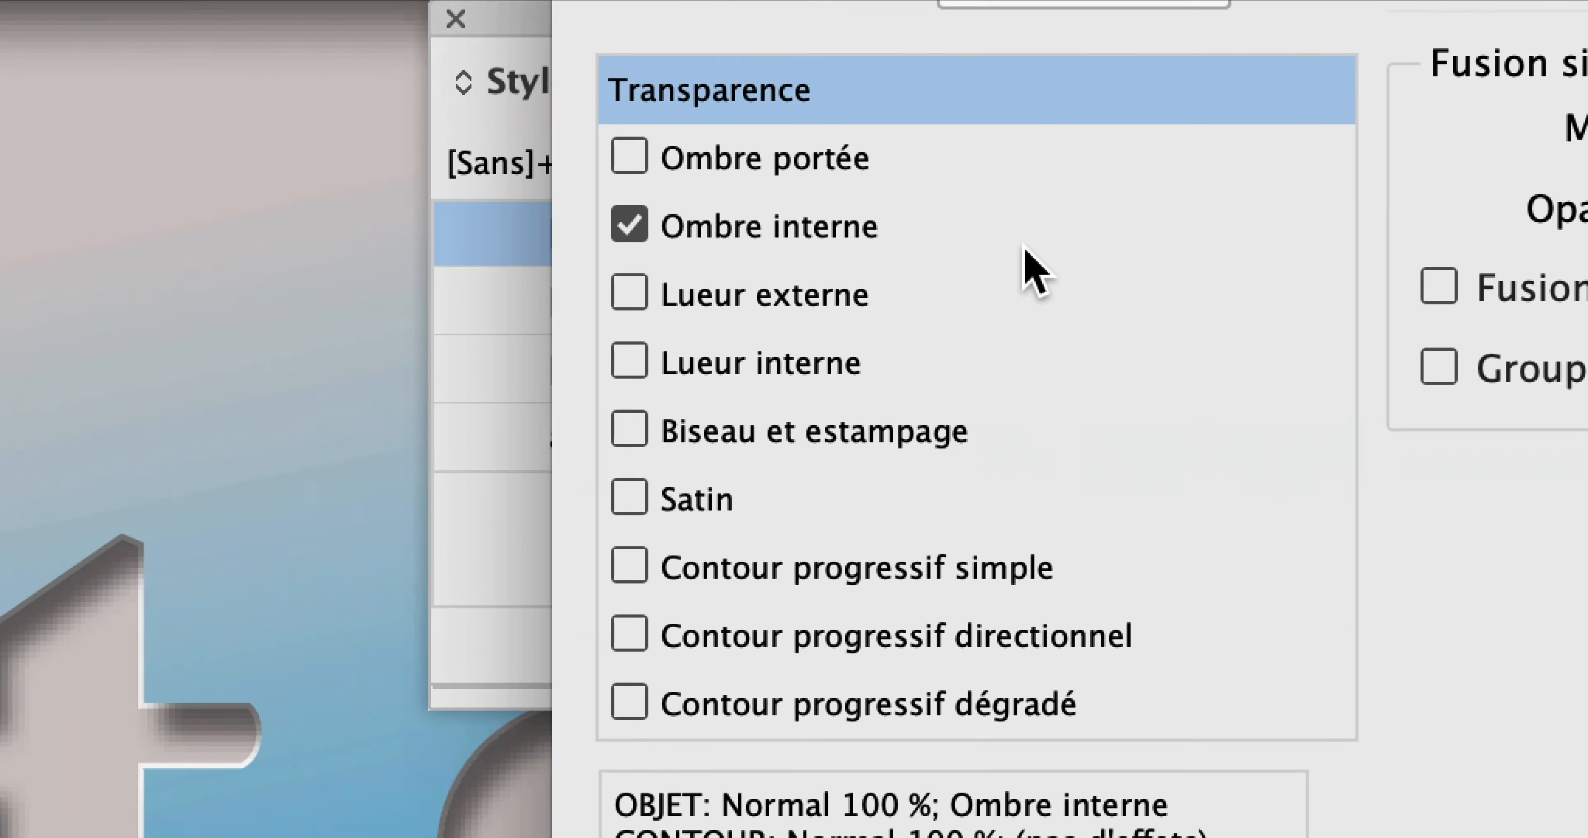
pyautogui.click(987, 447)
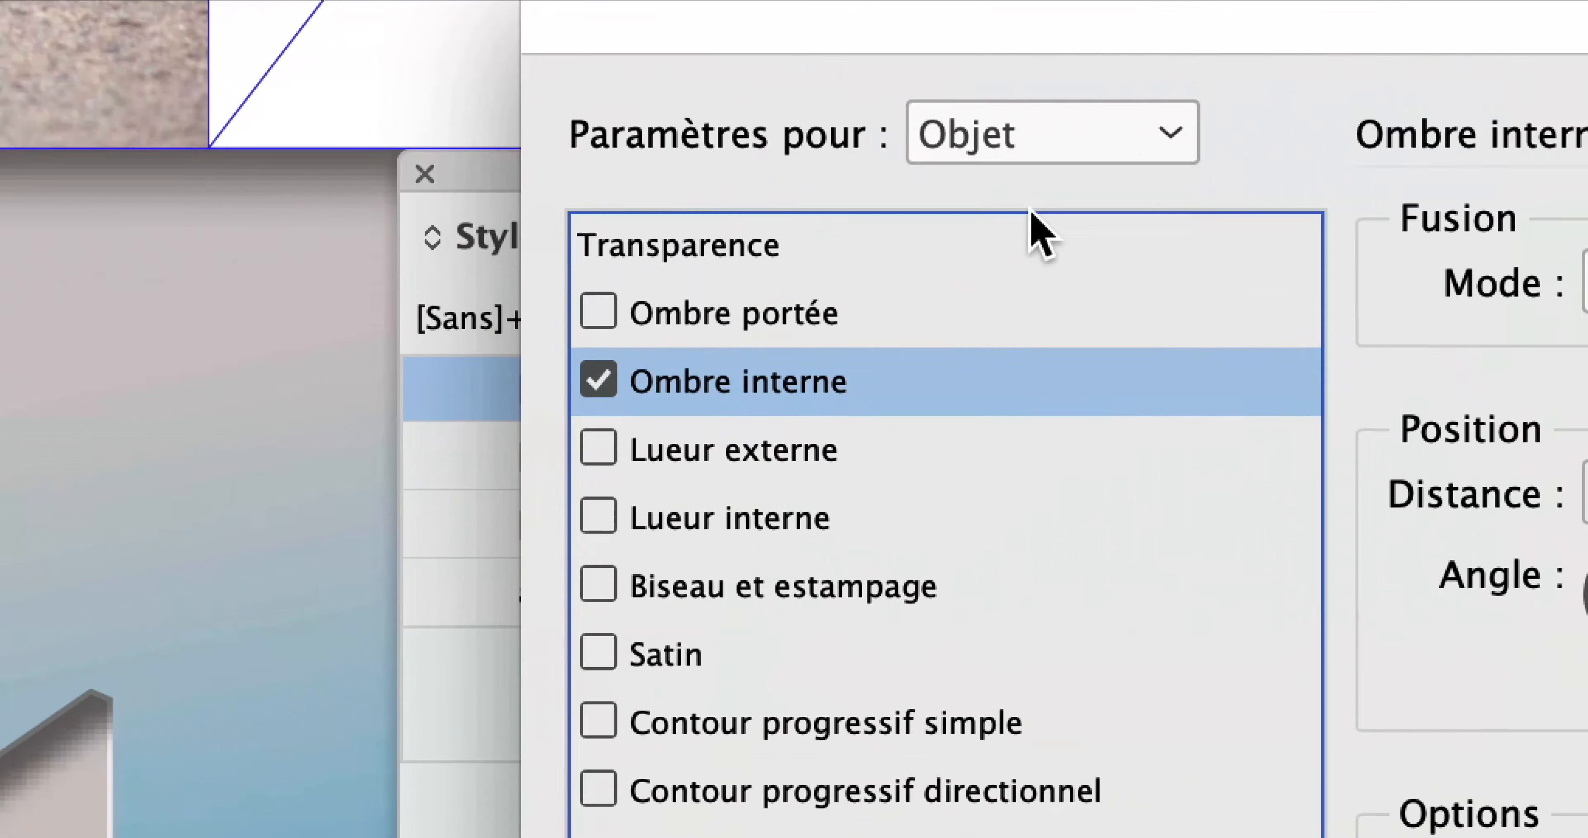
pyautogui.click(1048, 126)
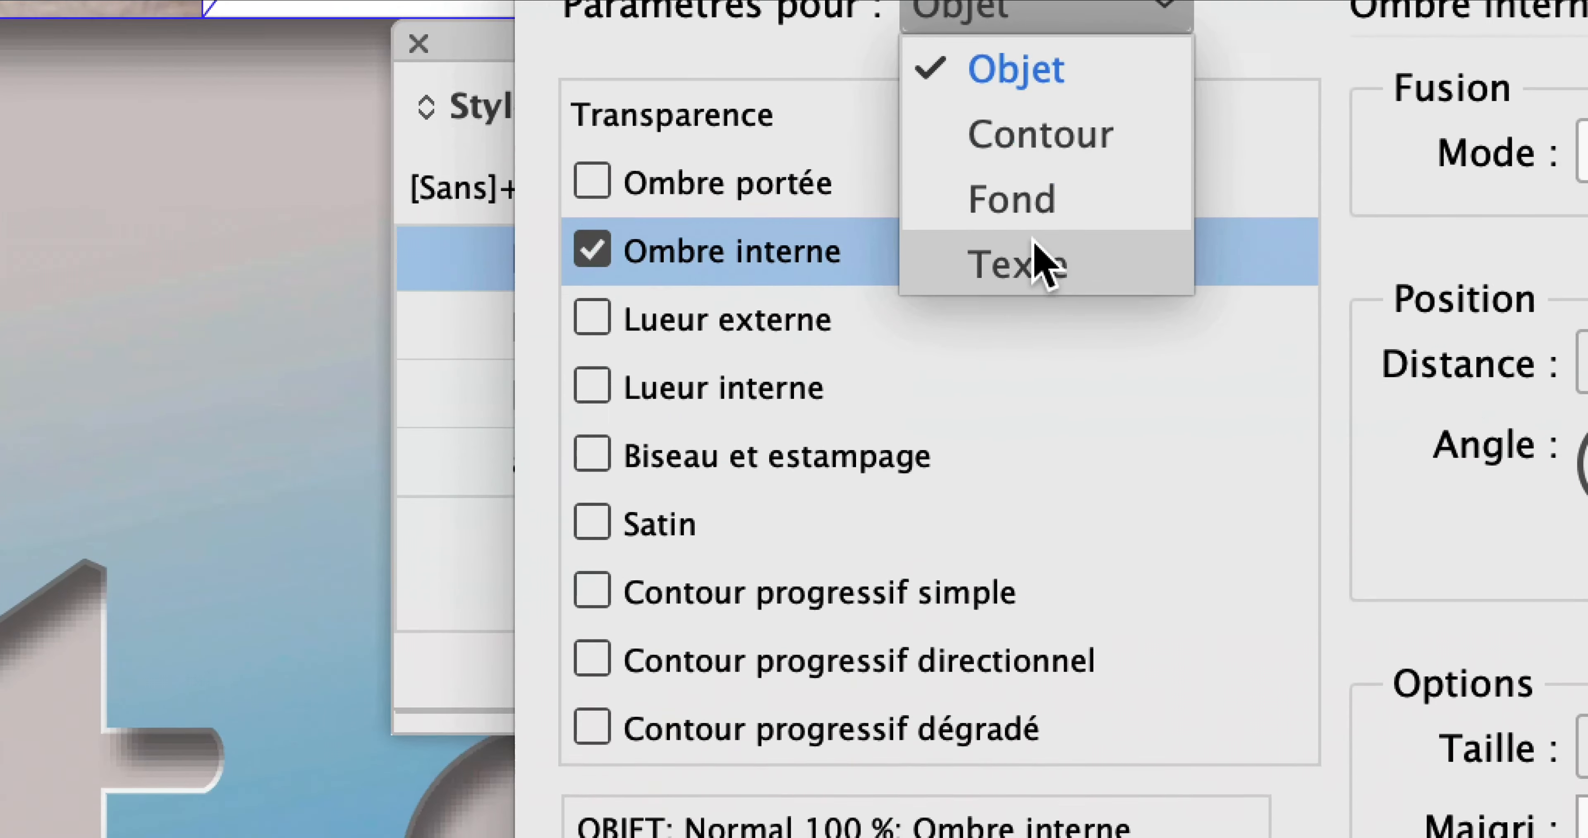
pyautogui.click(1030, 470)
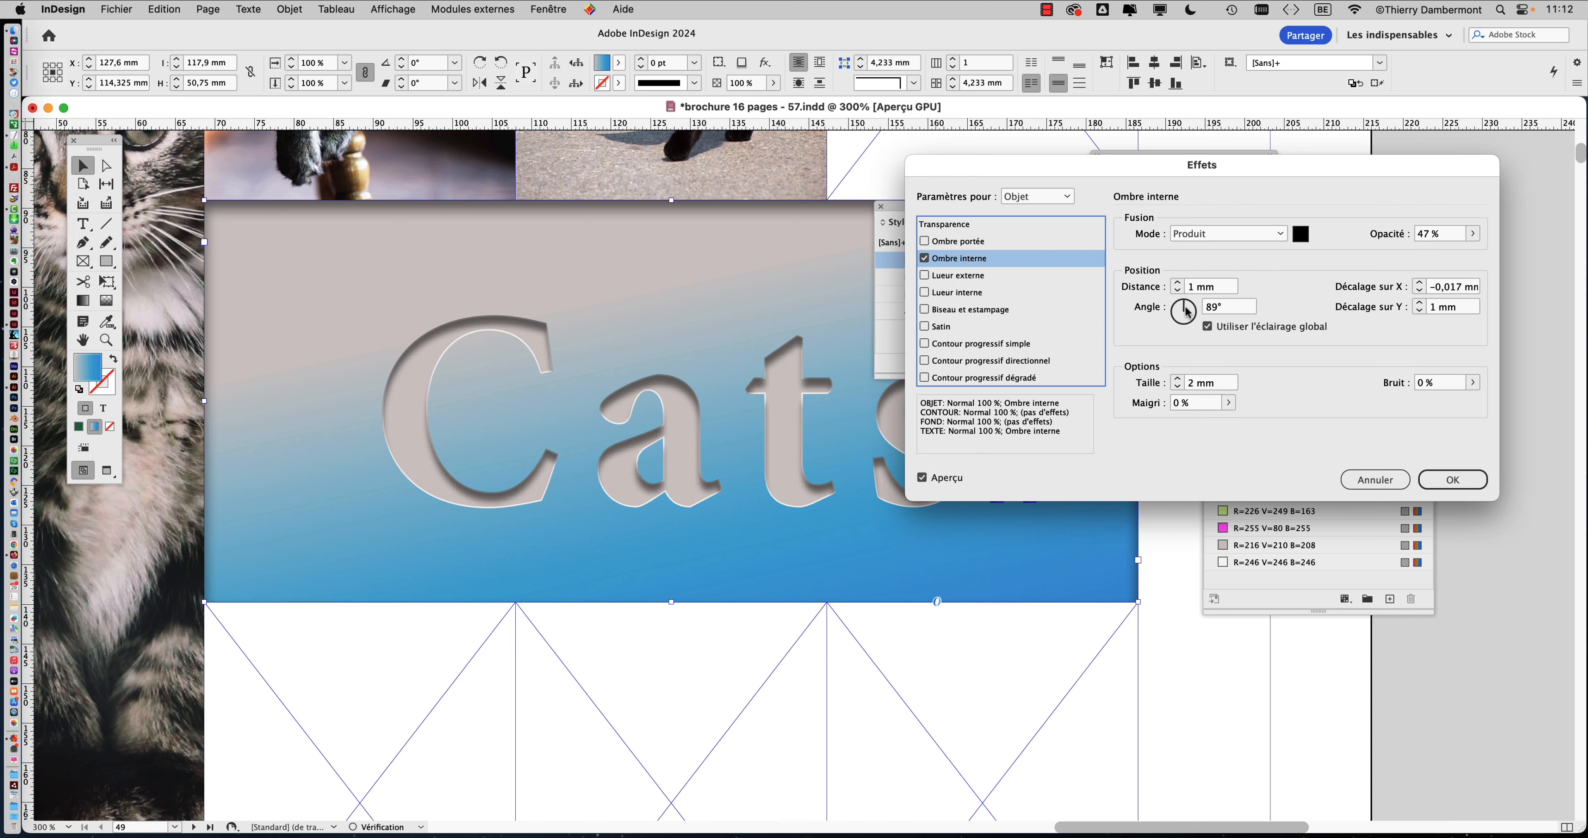
# Rotate the inner shadow's global light through different directions, including −141°, and apply the effects to the Cats frame
pyautogui.moveTo(987, 228); pyautogui.dragTo(906, 321)
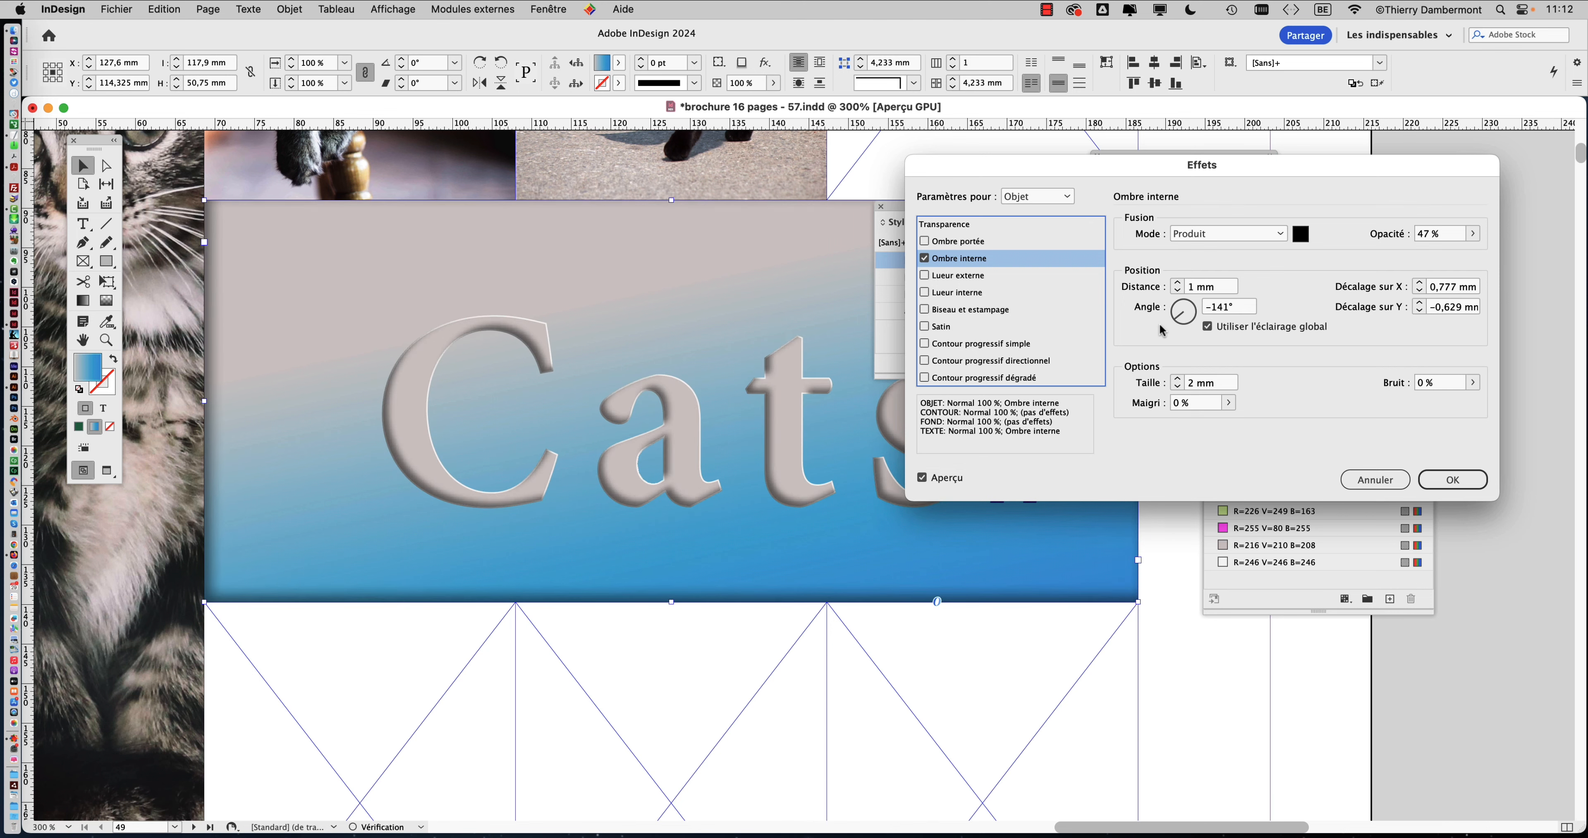
pyautogui.moveTo(1162, 330)
pyautogui.mouseDown()
pyautogui.moveTo(1194, 316)
pyautogui.moveTo(1153, 310)
pyautogui.mouseUp()
pyautogui.click(1453, 479)
pyautogui.press('super+minus')
pyautogui.press('super+minus')
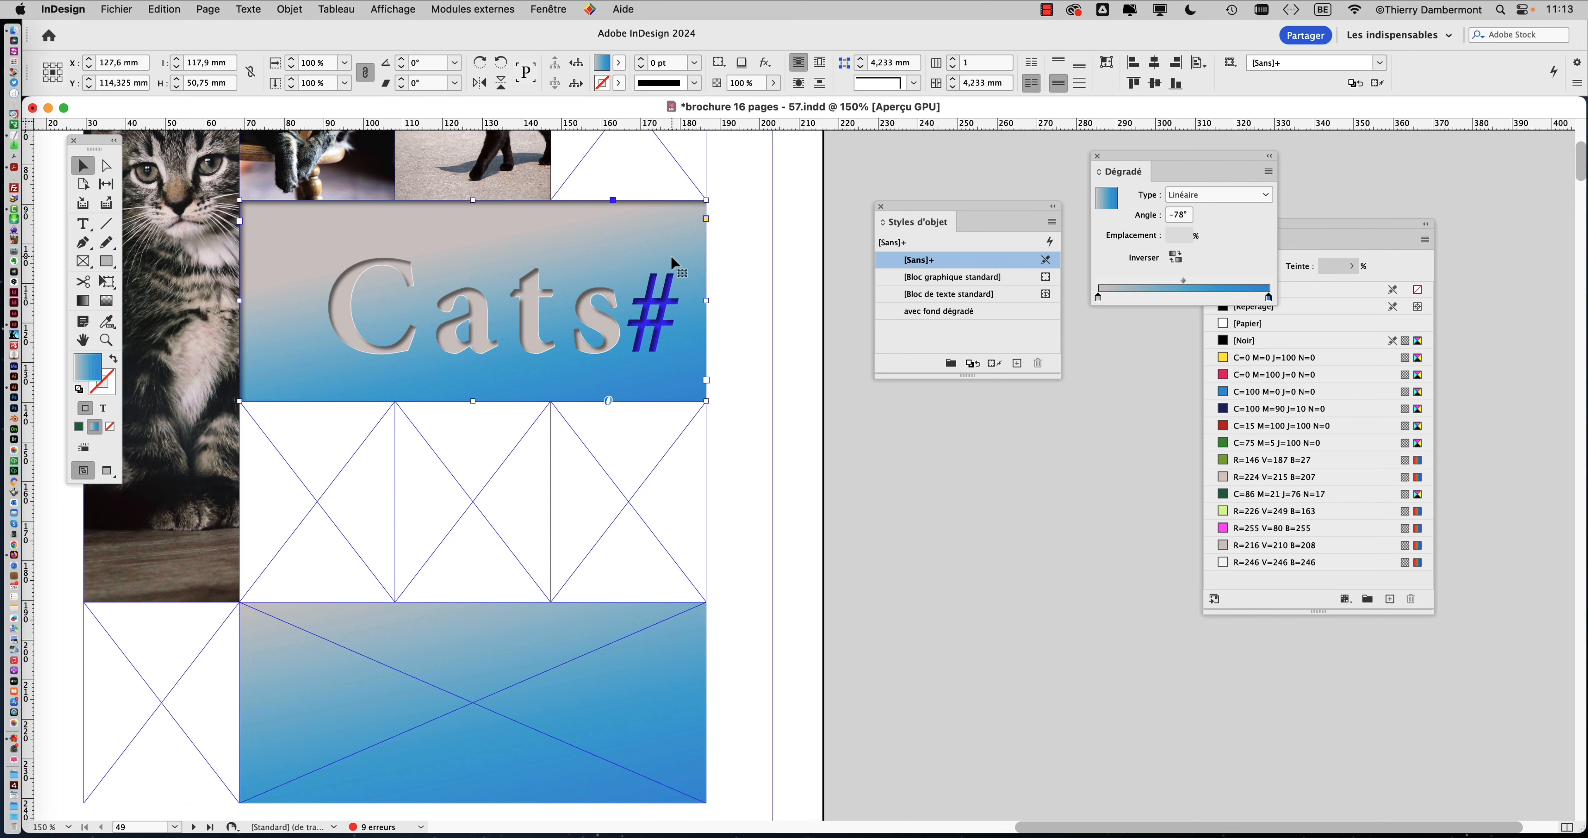
# Create a new object style named "avec fond dégradé vs2" from the selected Cats frame
pyautogui.moveTo(907, 210); pyautogui.dragTo(790, 229)
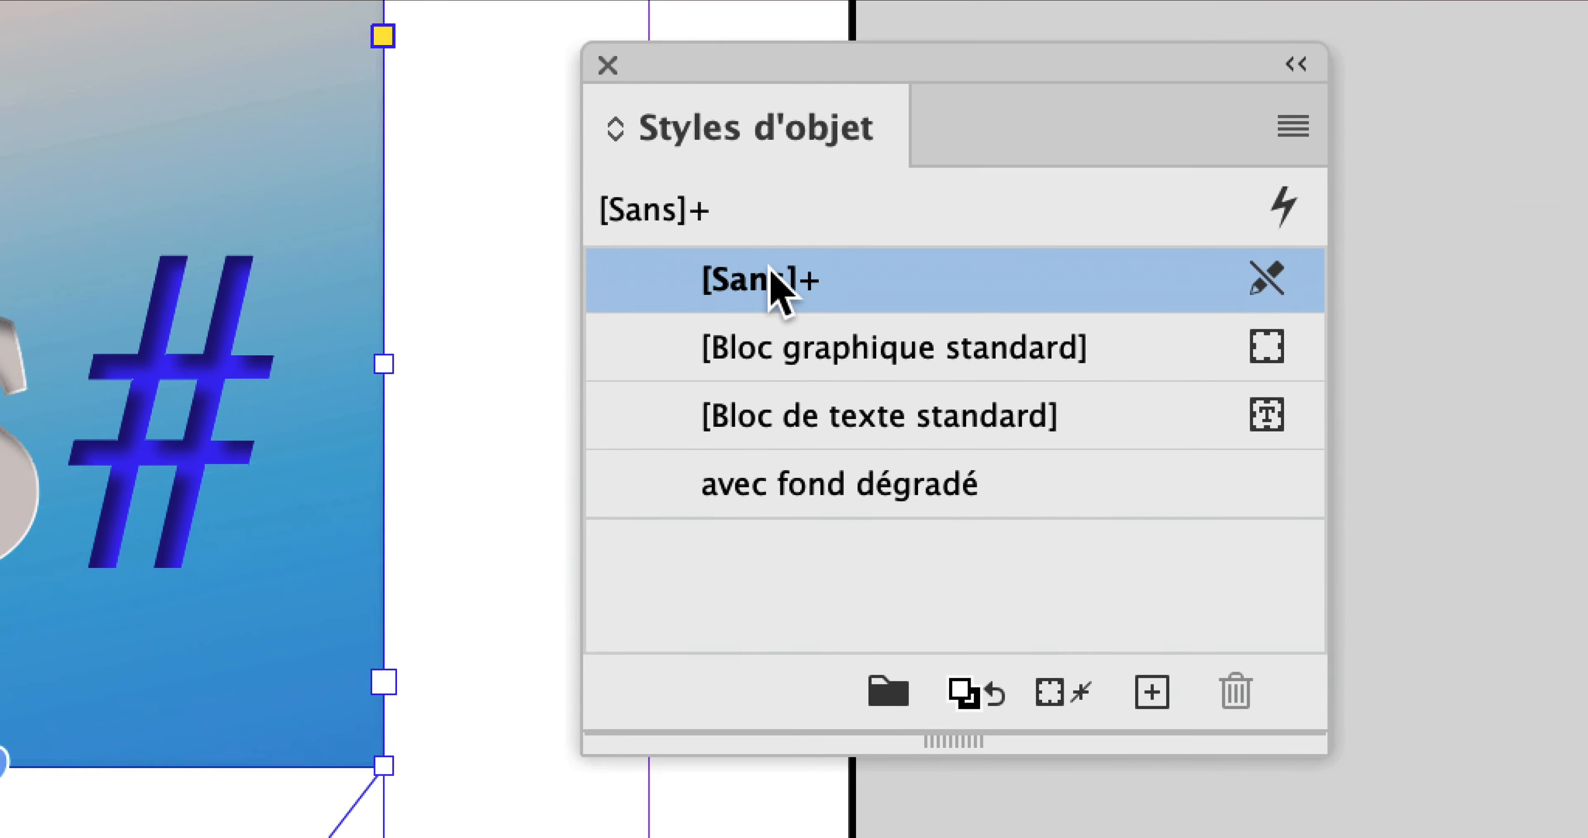
pyautogui.moveTo(783, 277)
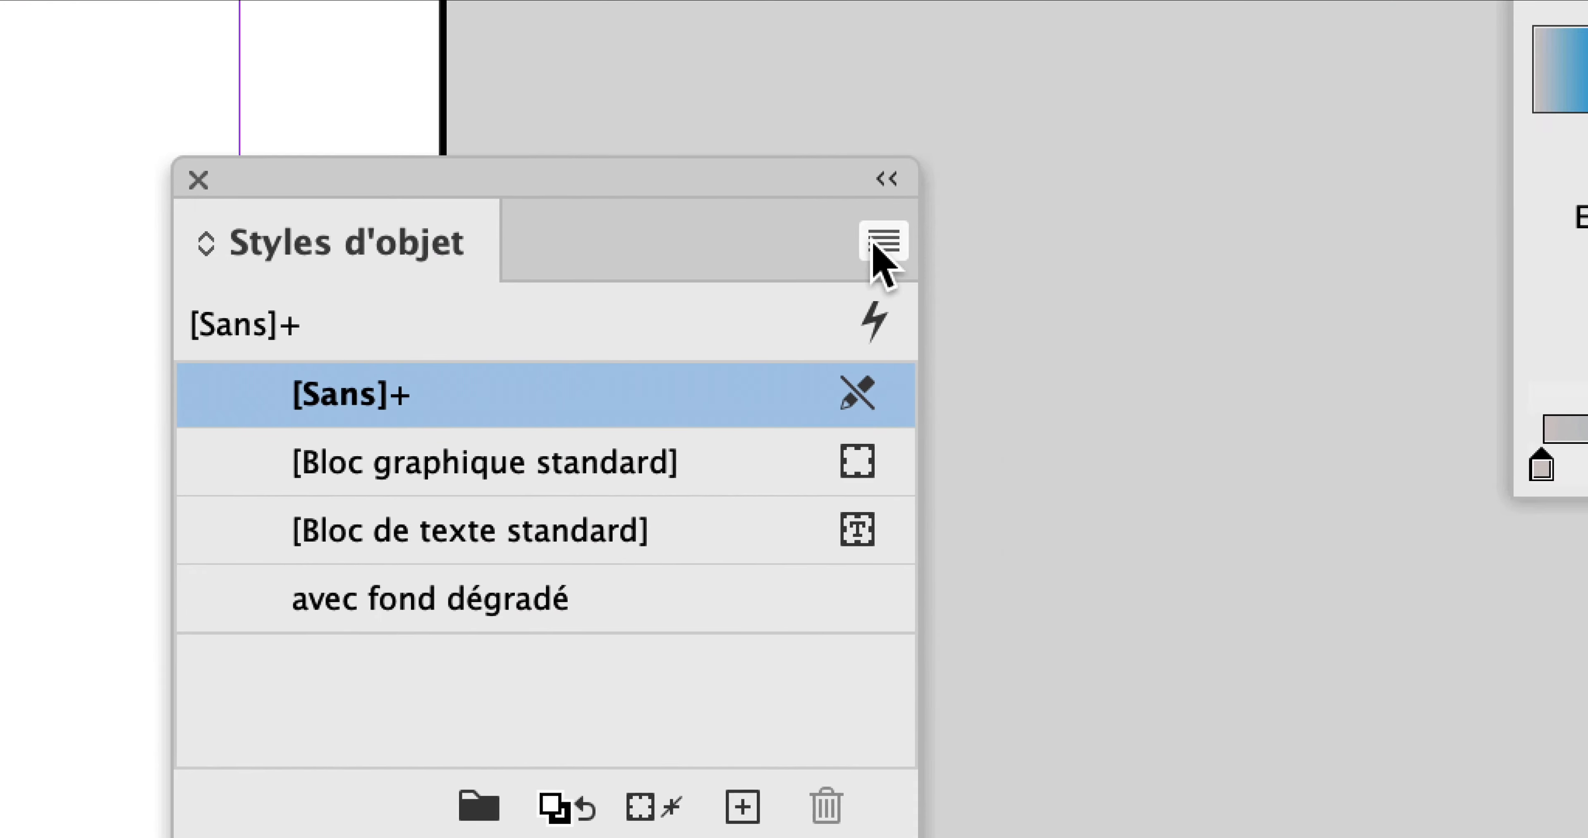
pyautogui.click(1259, 110)
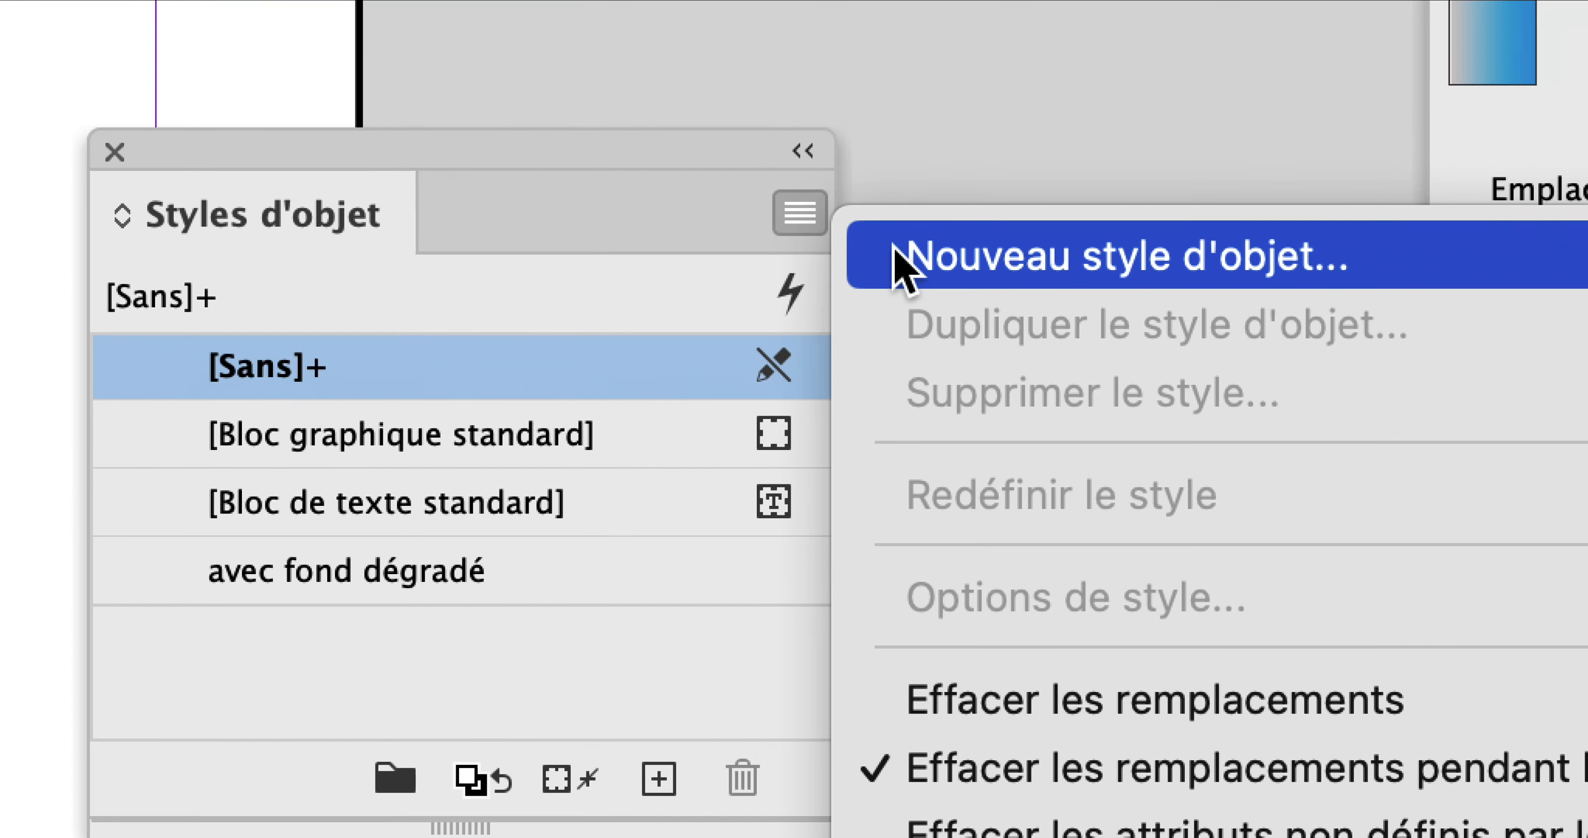
pyautogui.click(901, 265)
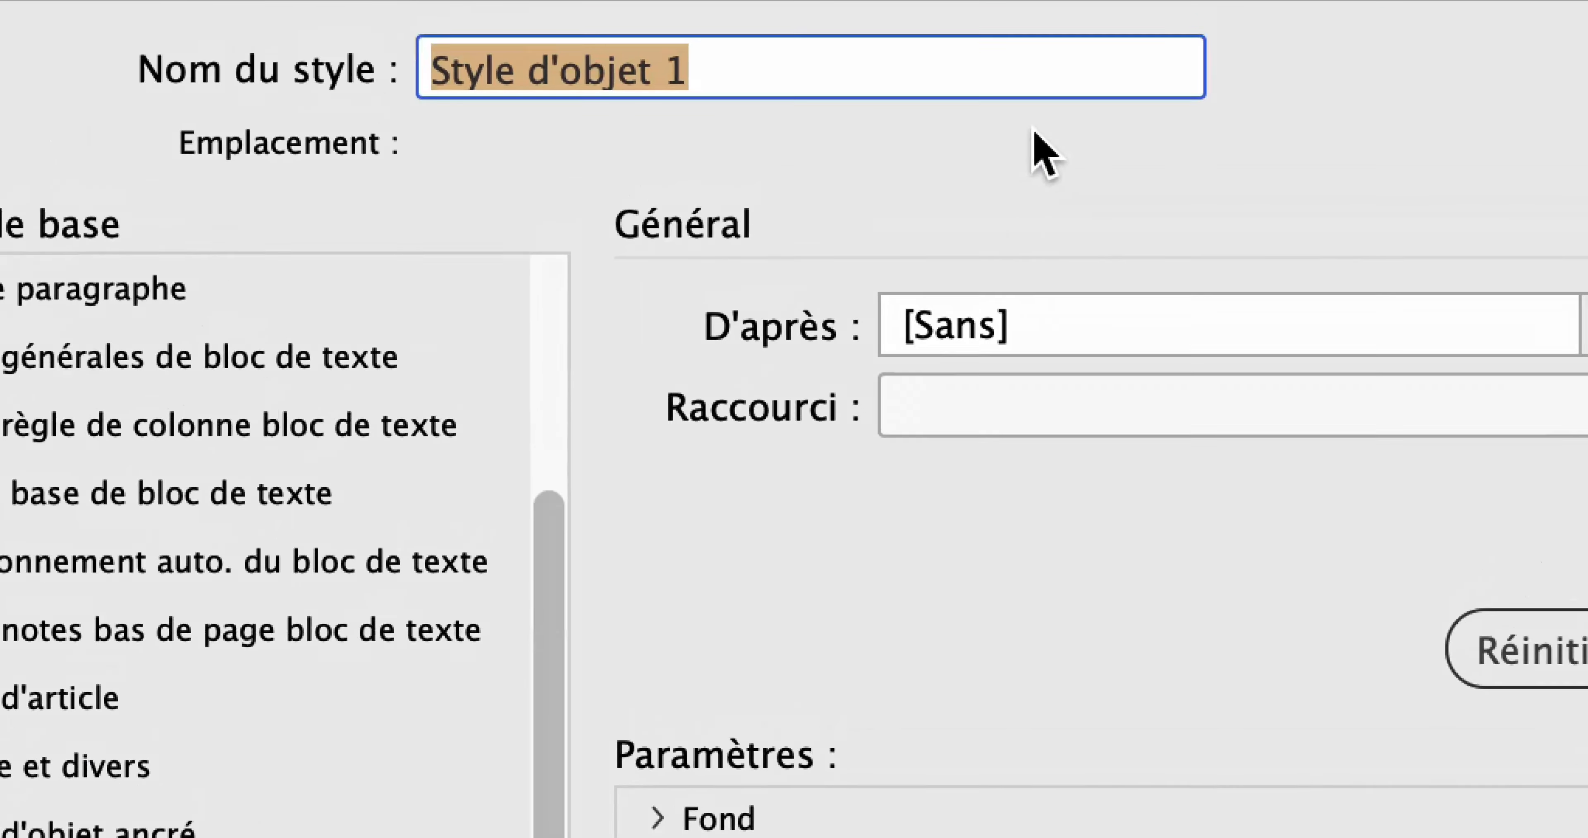
pyautogui.write('avec ')
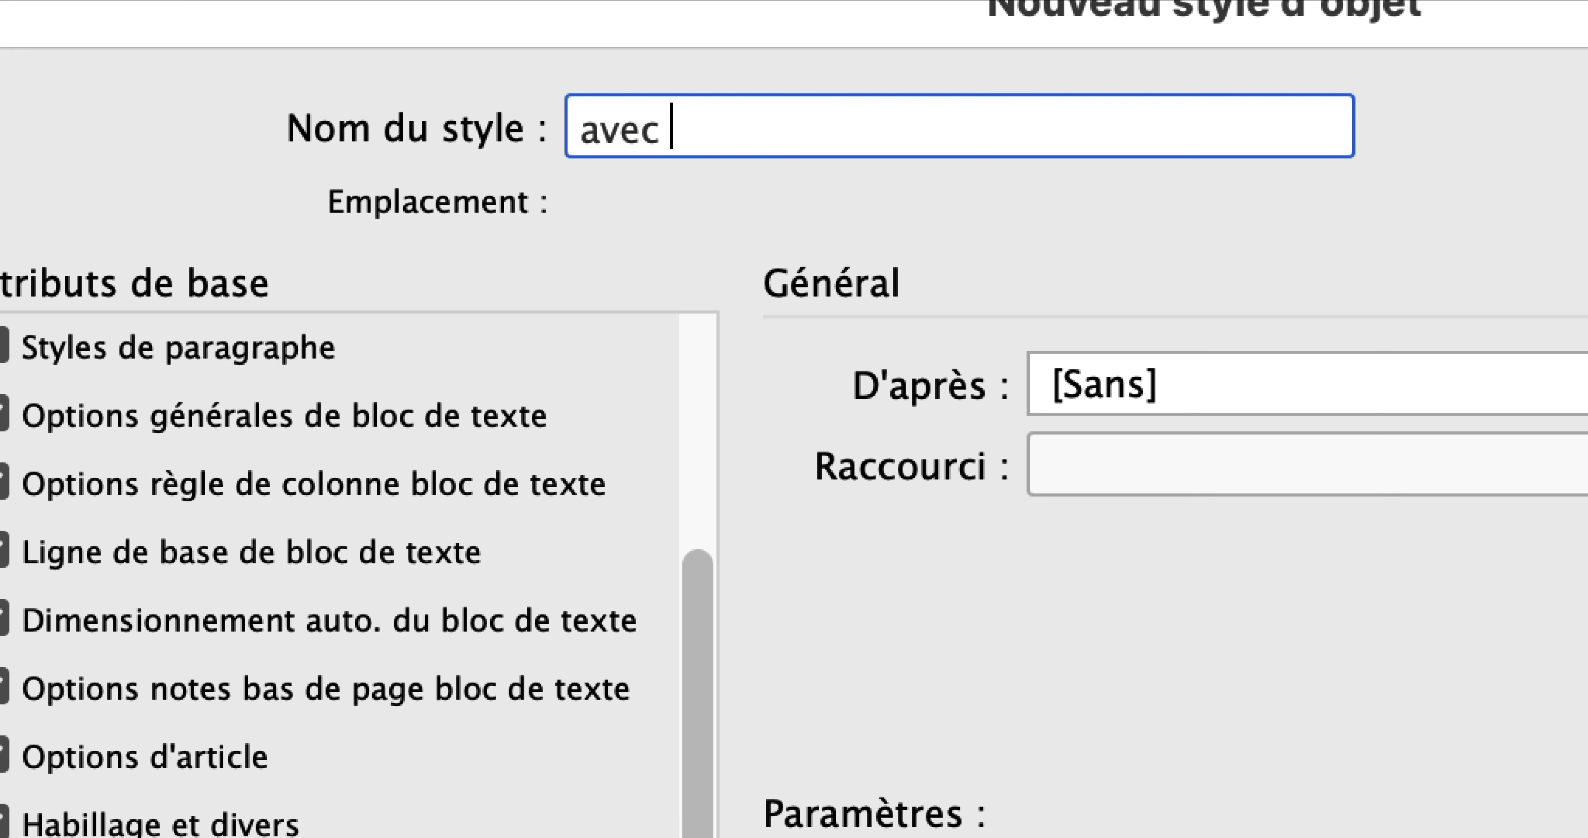
pyautogui.write('fond dégradé')
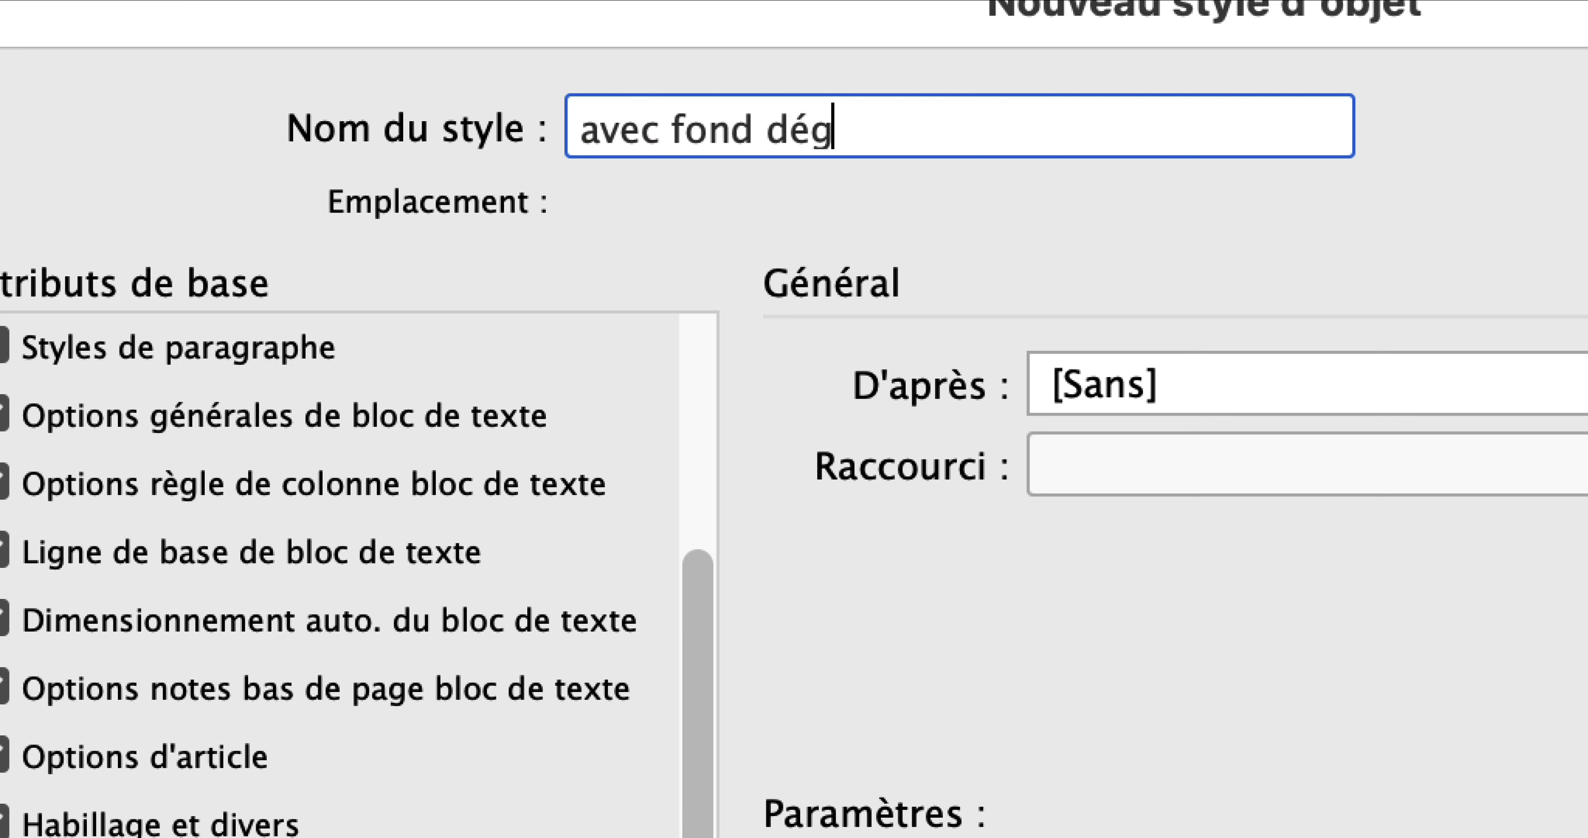
pyautogui.write(' vs2')
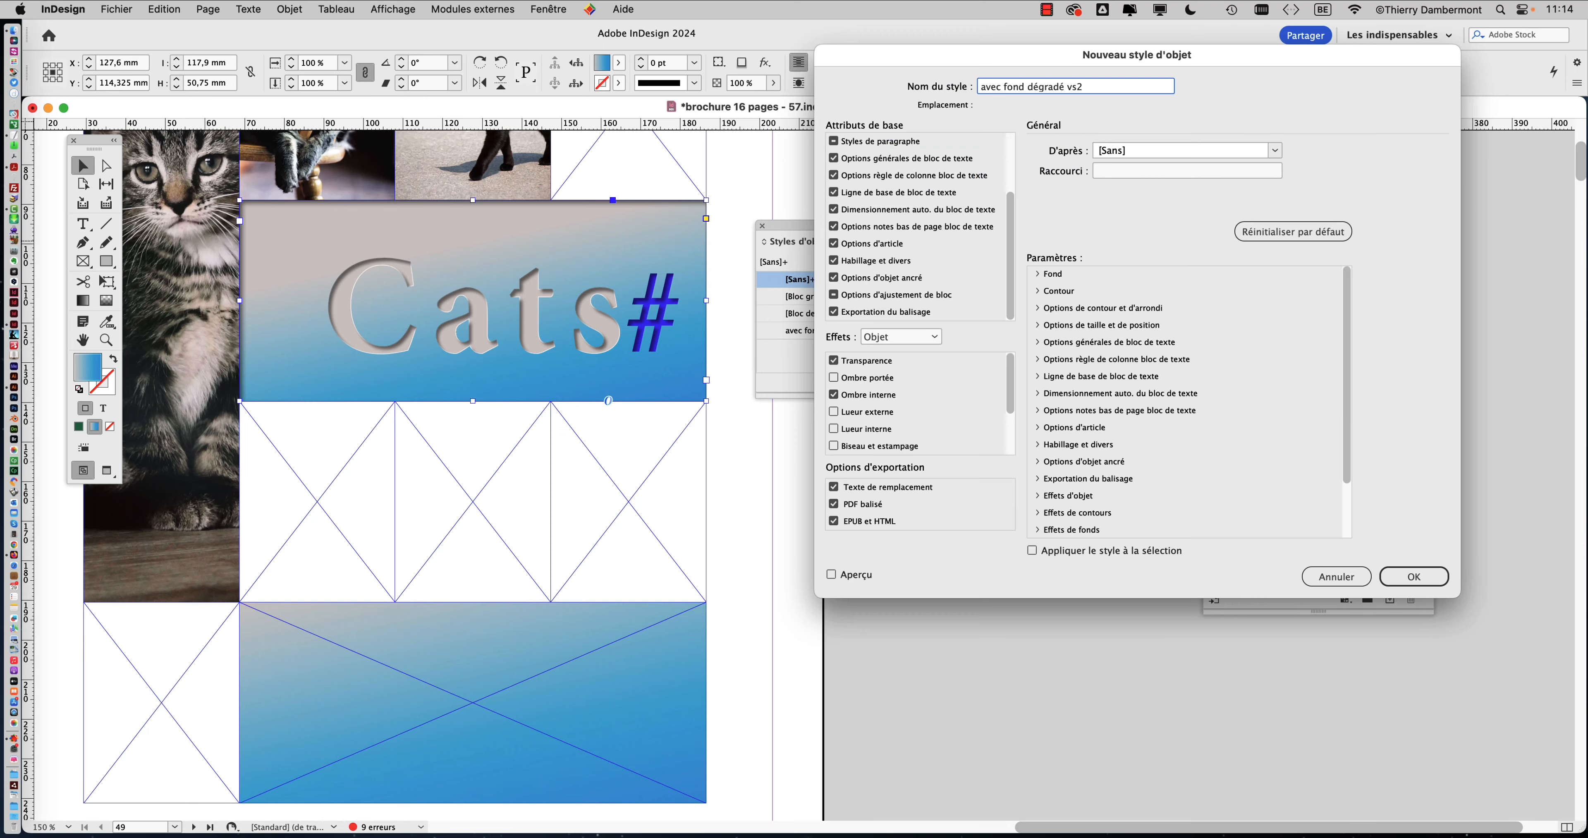
pyautogui.press('Return')
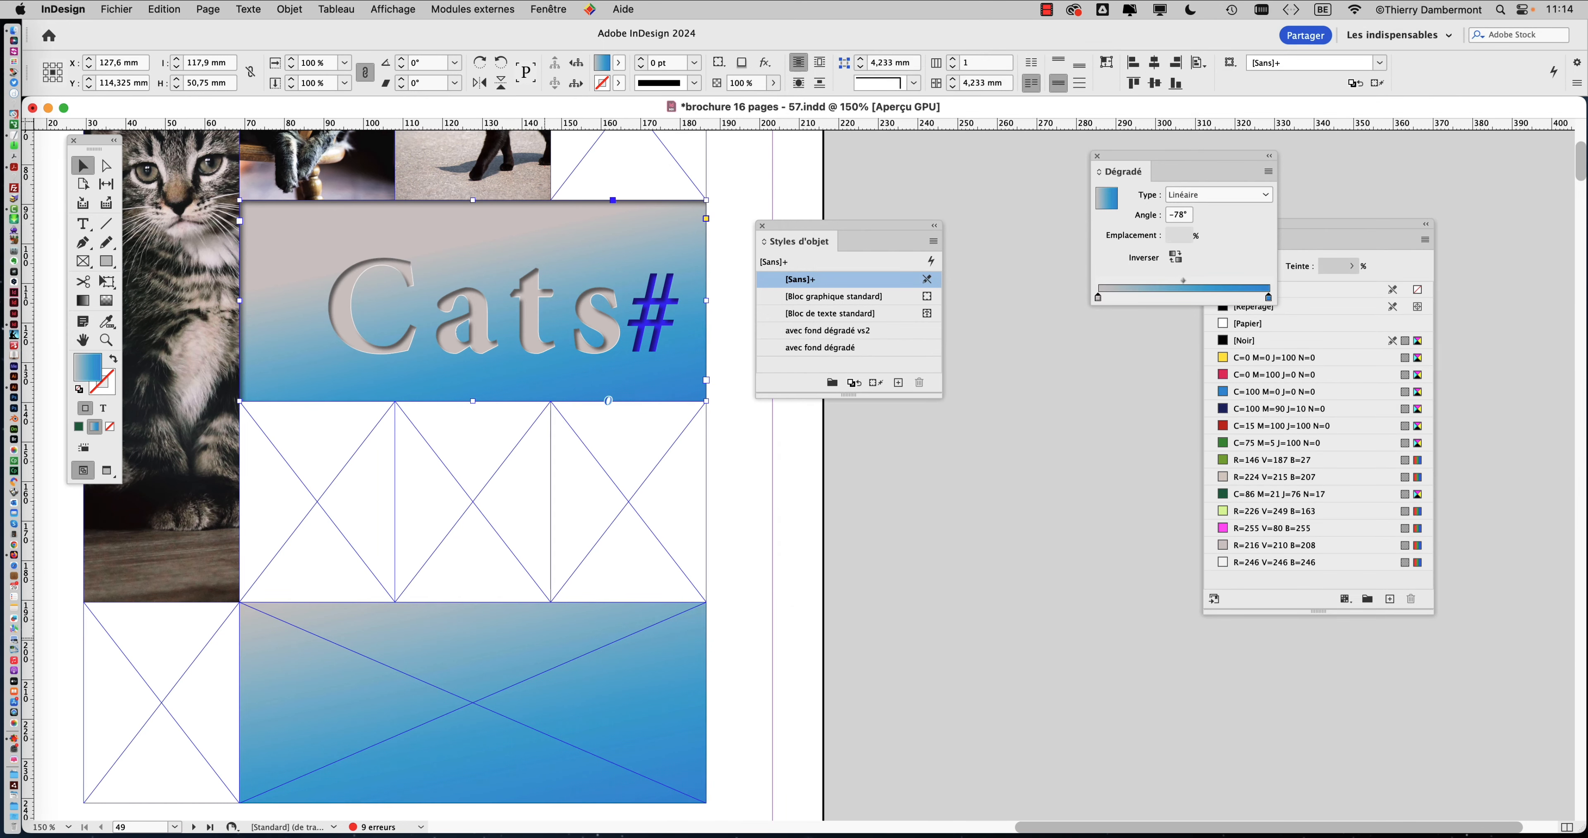
# Apply the object style "avec fond dégradé vs2" to the empty gradient frame at the bottom of the page
pyautogui.click(549, 648)
pyautogui.scroll(-5, 549, 648)
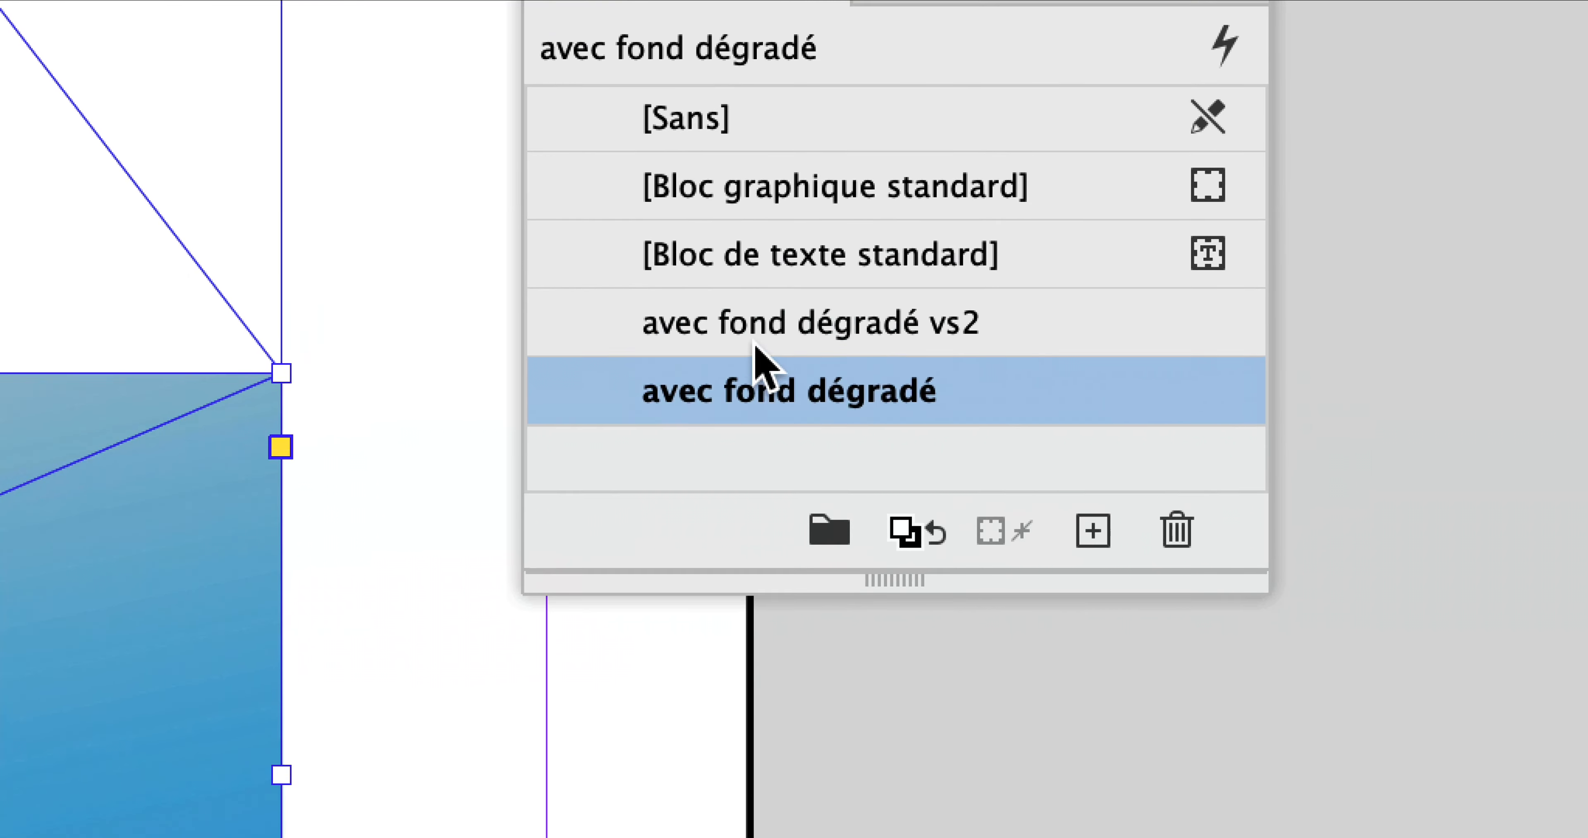
pyautogui.click(814, 332)
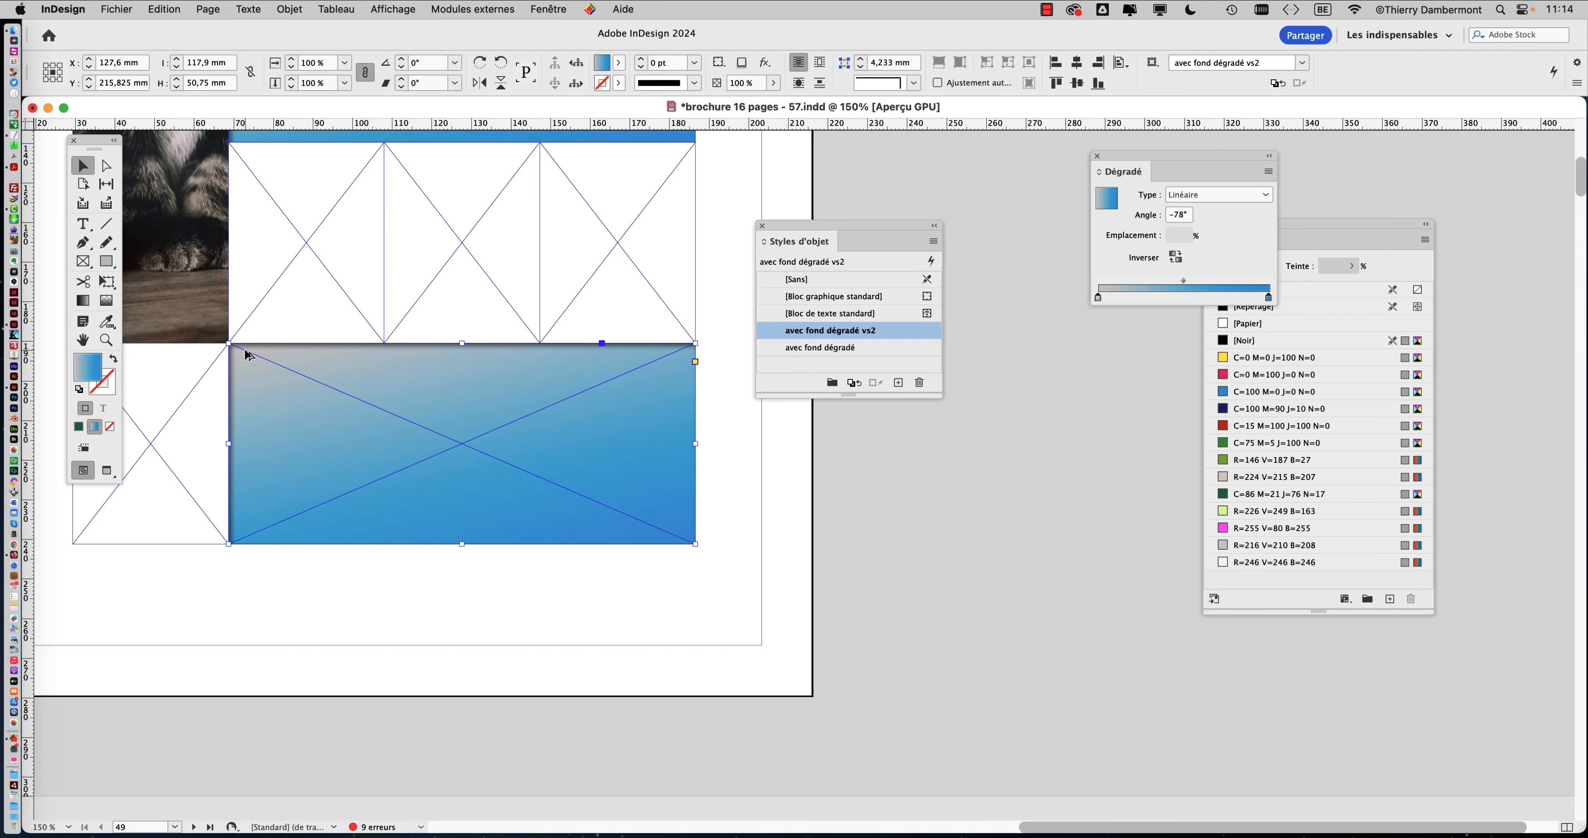
pyautogui.scroll(2, 414, 382)
pyautogui.hscroll(-2, 413, 382)
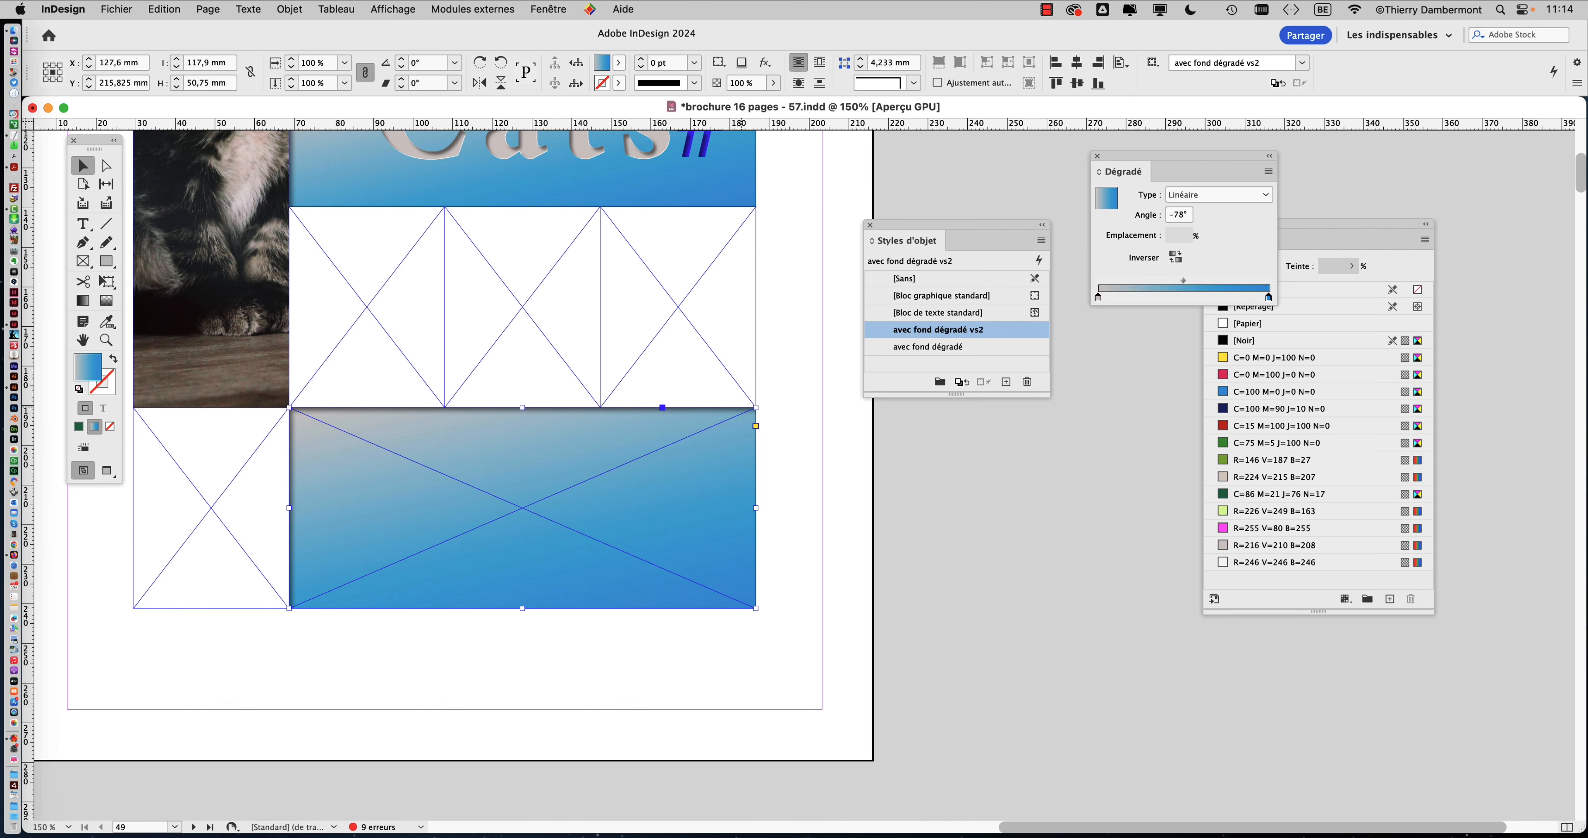
pyautogui.scroll(2, 447, 475)
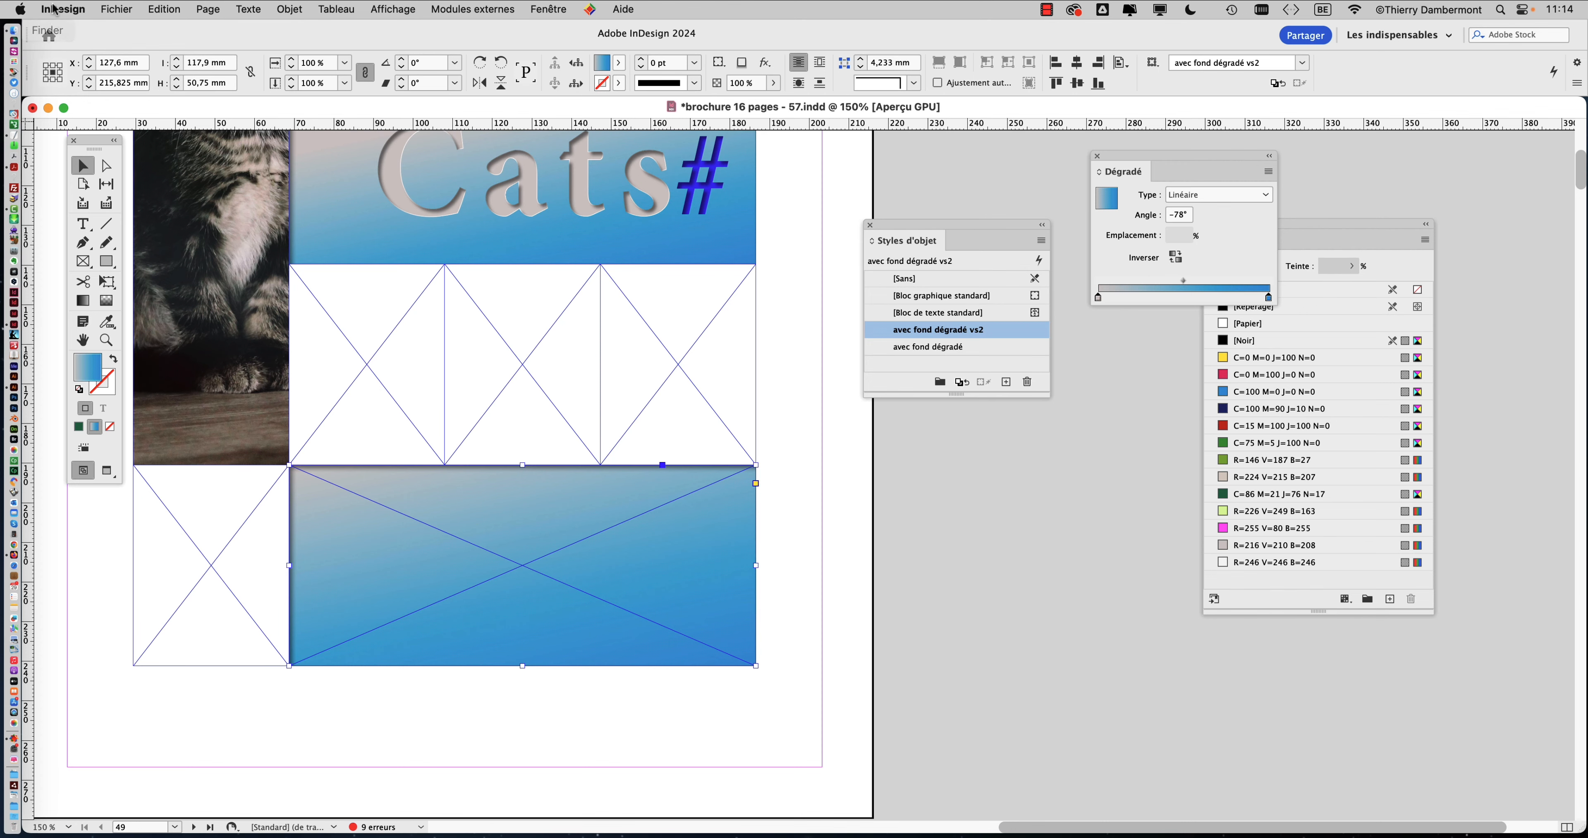
# Save the document as a new version named "brochure 16 pages - 58.indd"
pyautogui.click(117, 8)
pyautogui.click(148, 144)
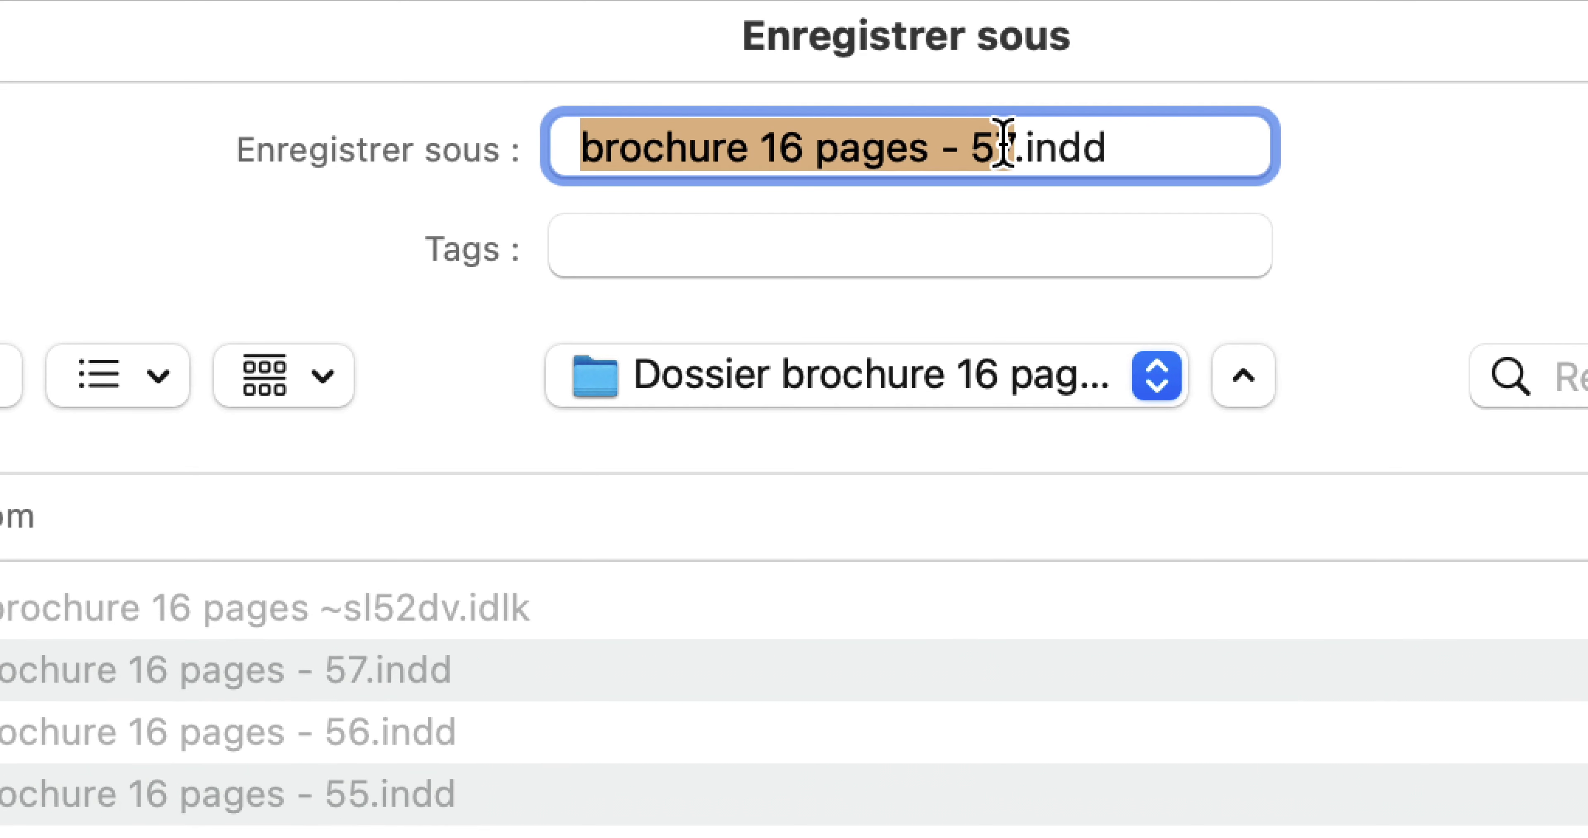
pyautogui.click(999, 145)
pyautogui.moveTo(1004, 148); pyautogui.dragTo(997, 148)
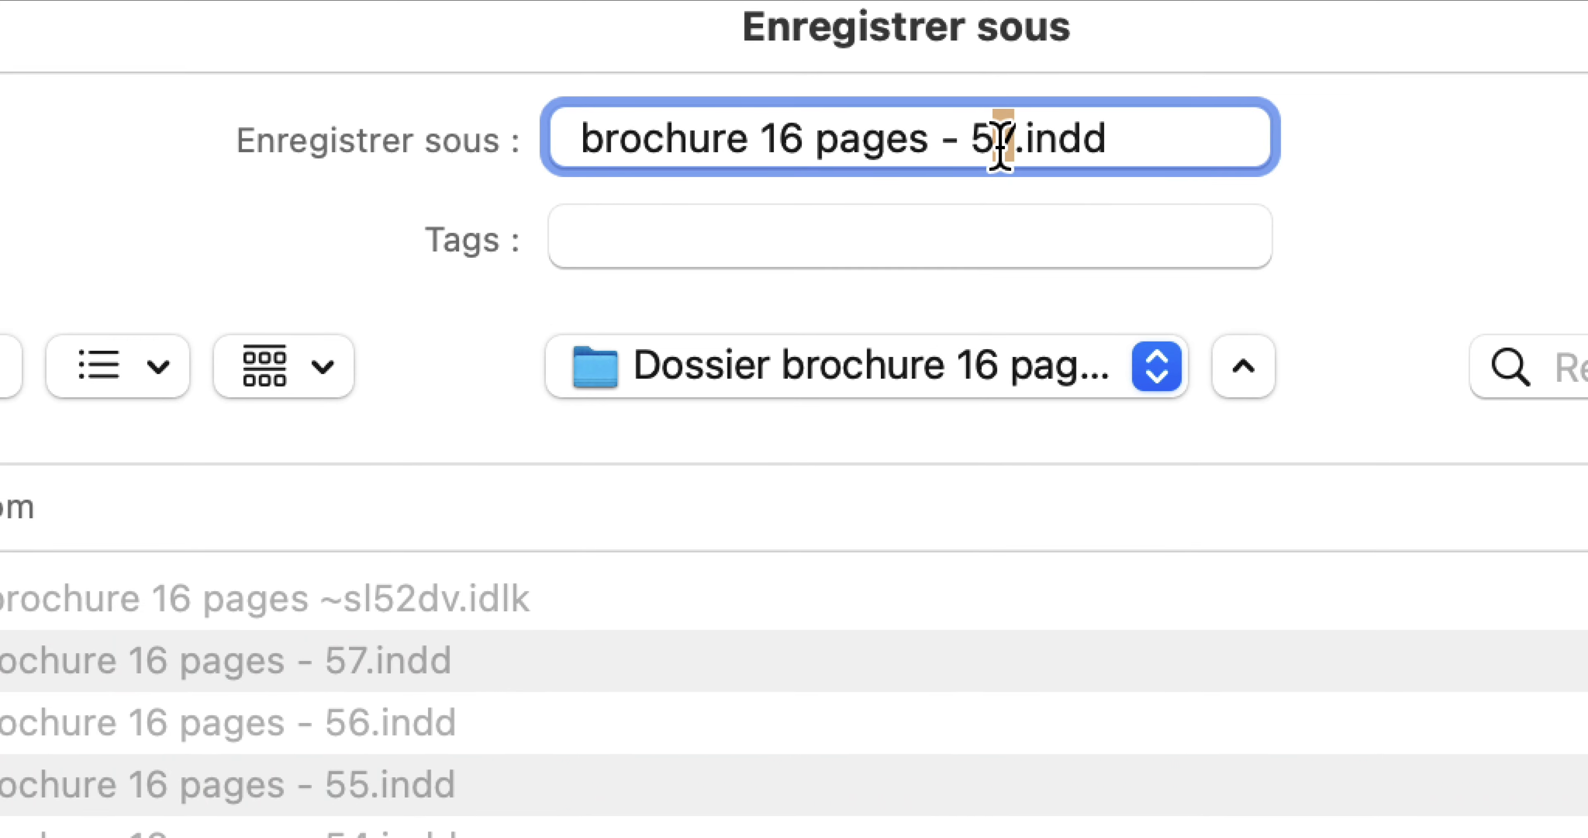
pyautogui.write('8')
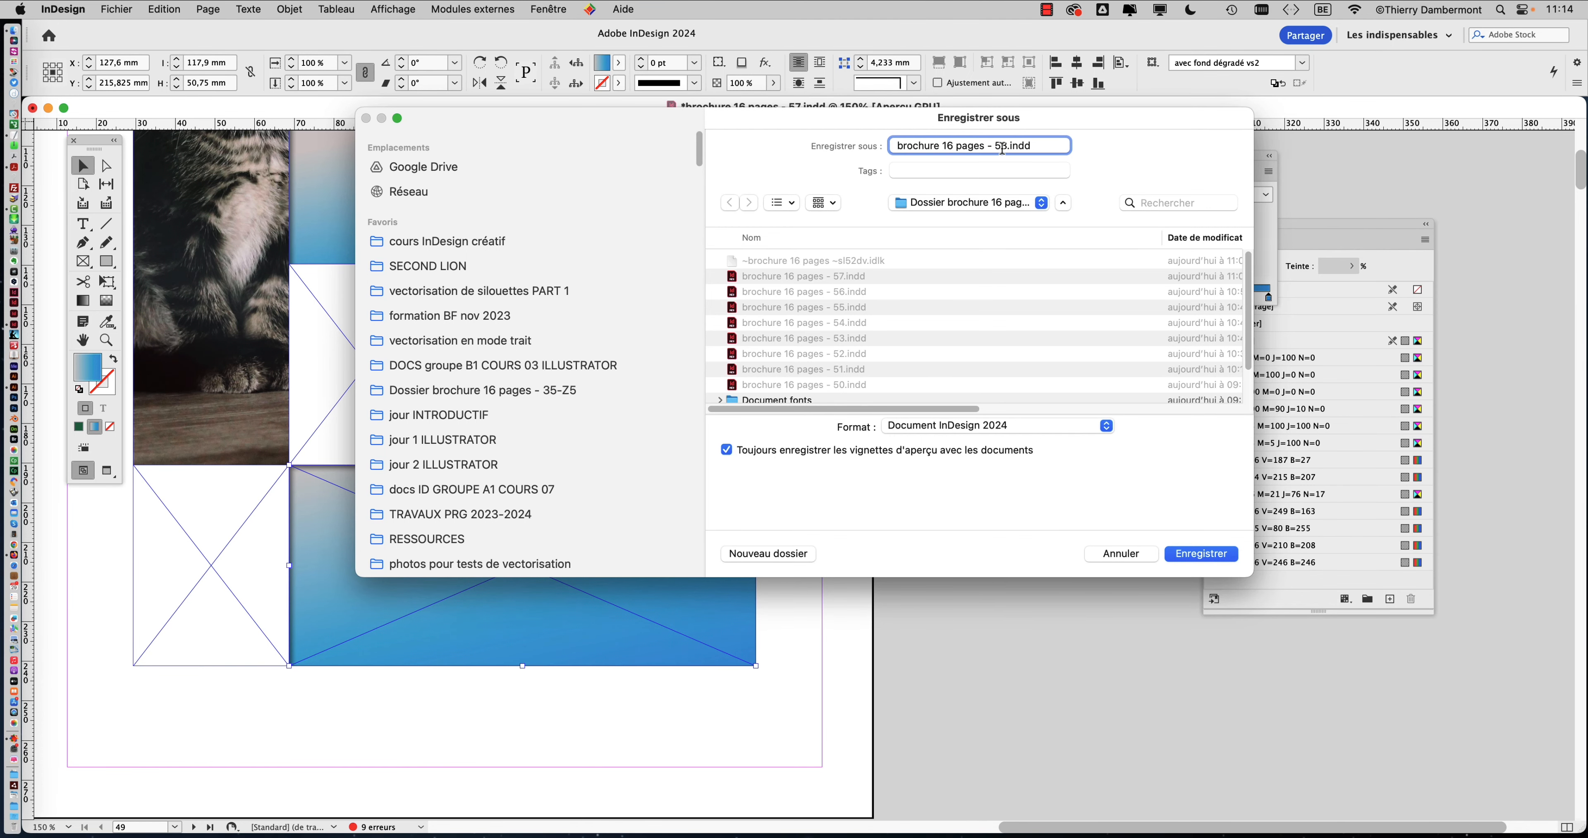
pyautogui.click(1202, 553)
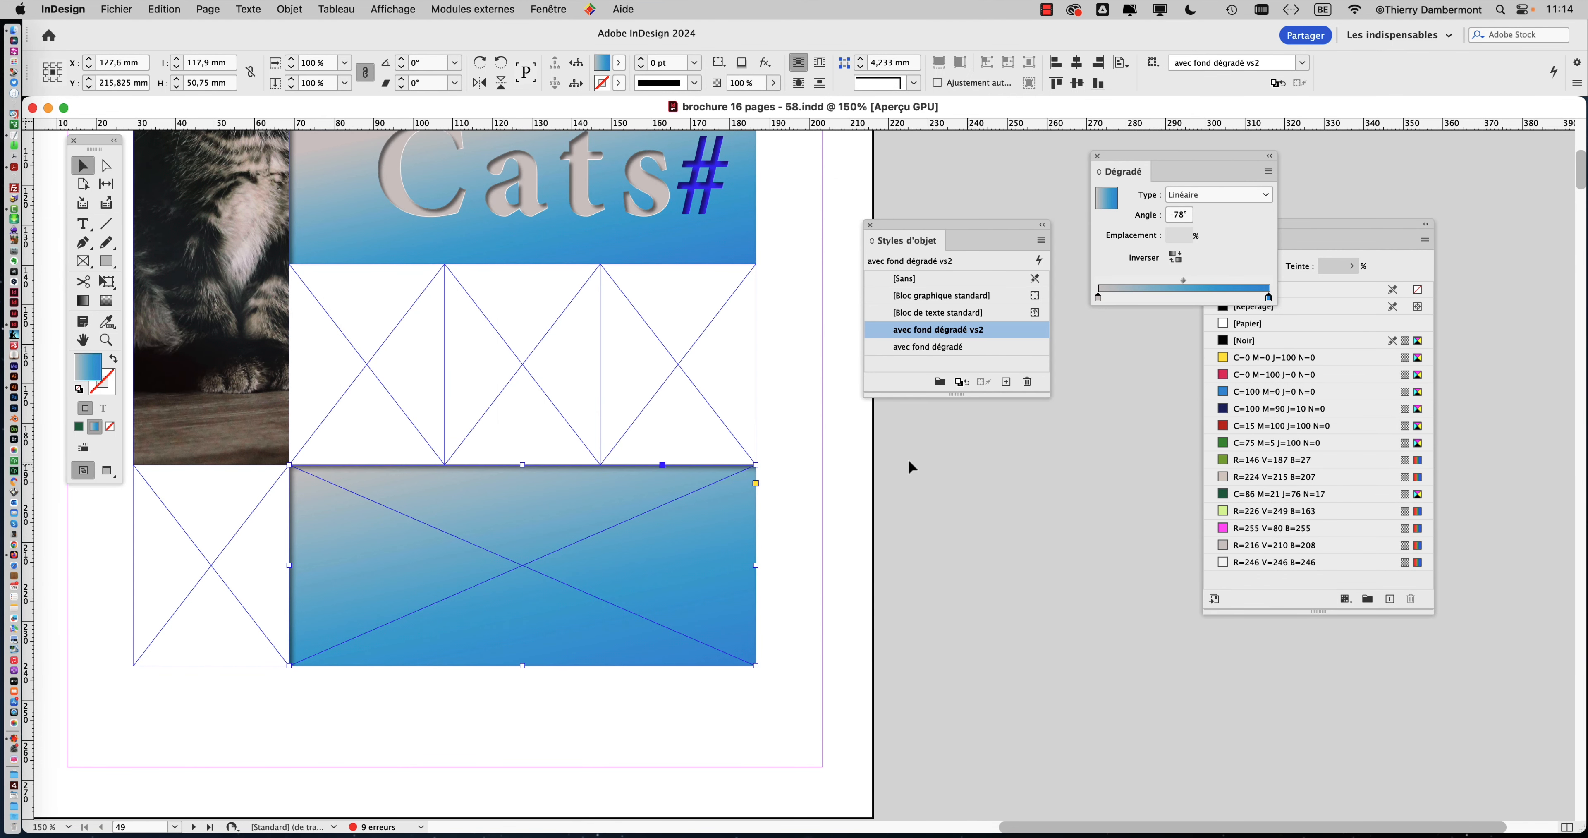
# Check the object styles assigned to the Cats frame and the lower gradient frame, and view the options of "avec fond dégradé vs2"
pyautogui.click(659, 238)
pyautogui.moveTo(659, 238); pyautogui.dragTo(1036, 808)
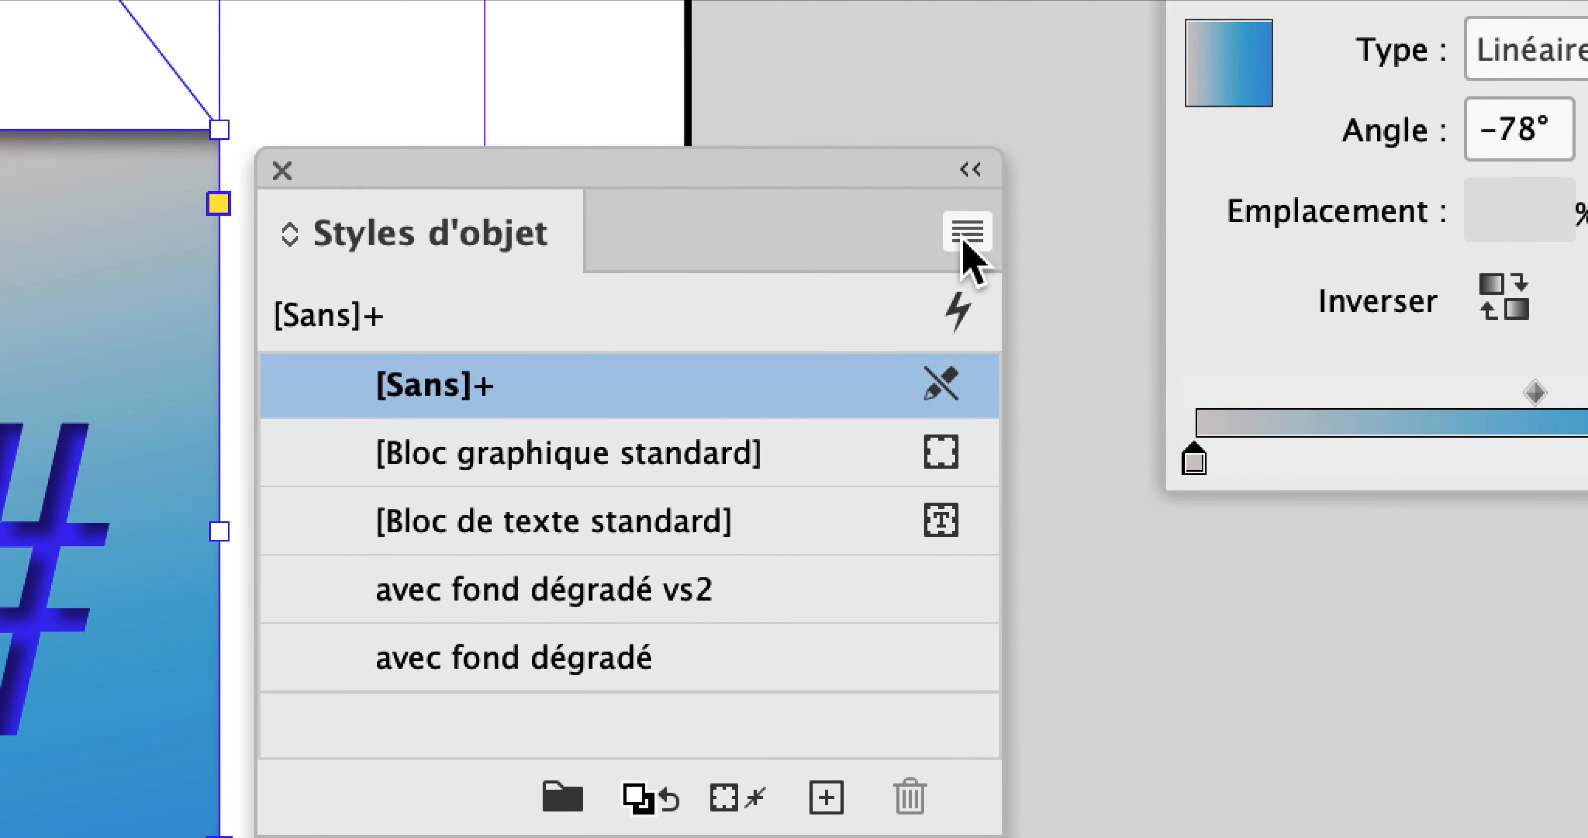
pyautogui.click(965, 239)
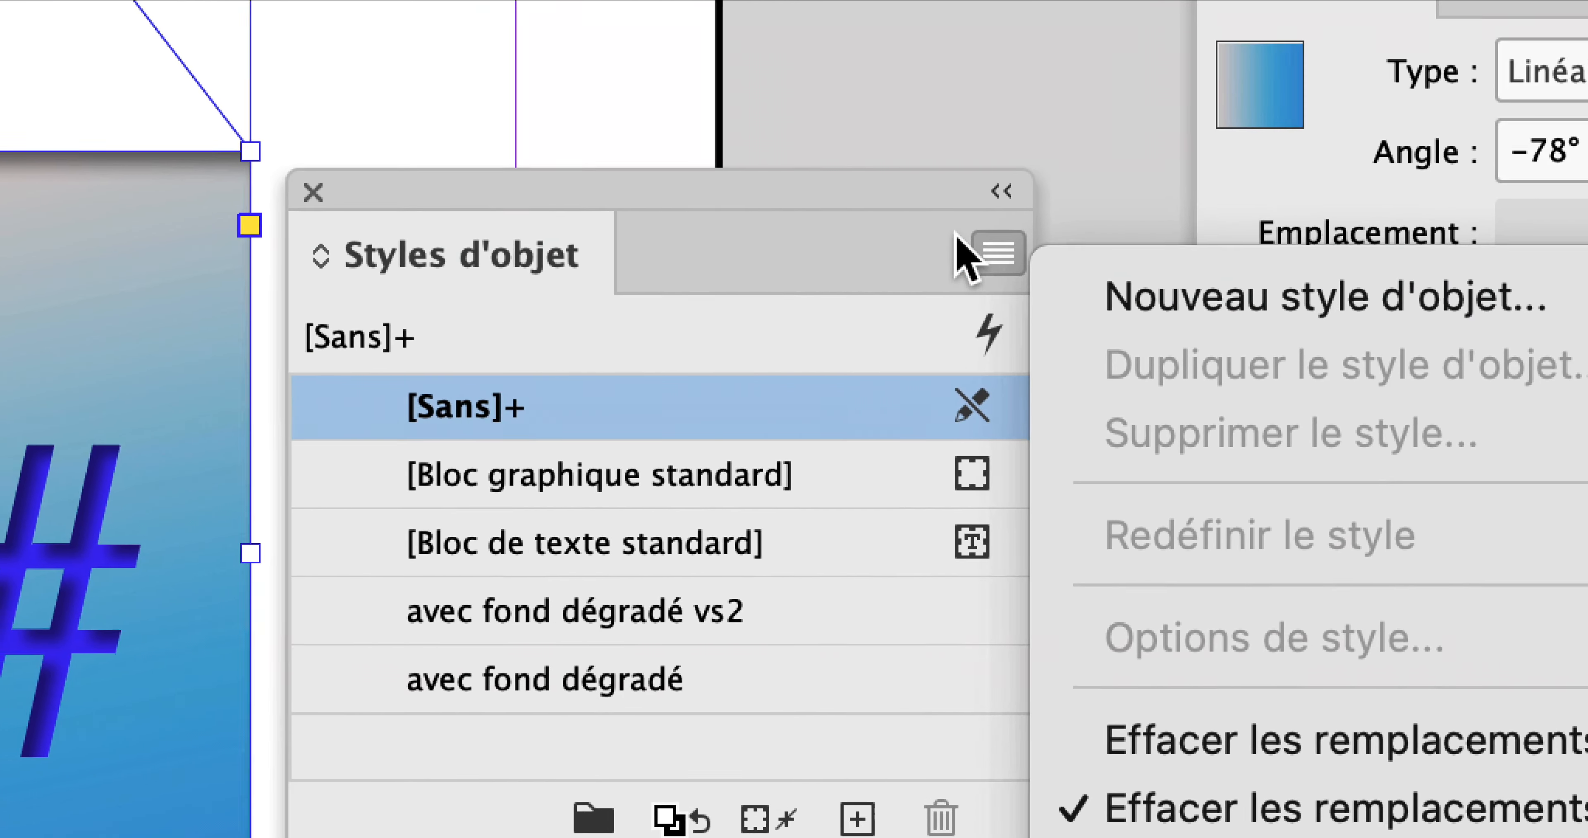
pyautogui.click(831, 420)
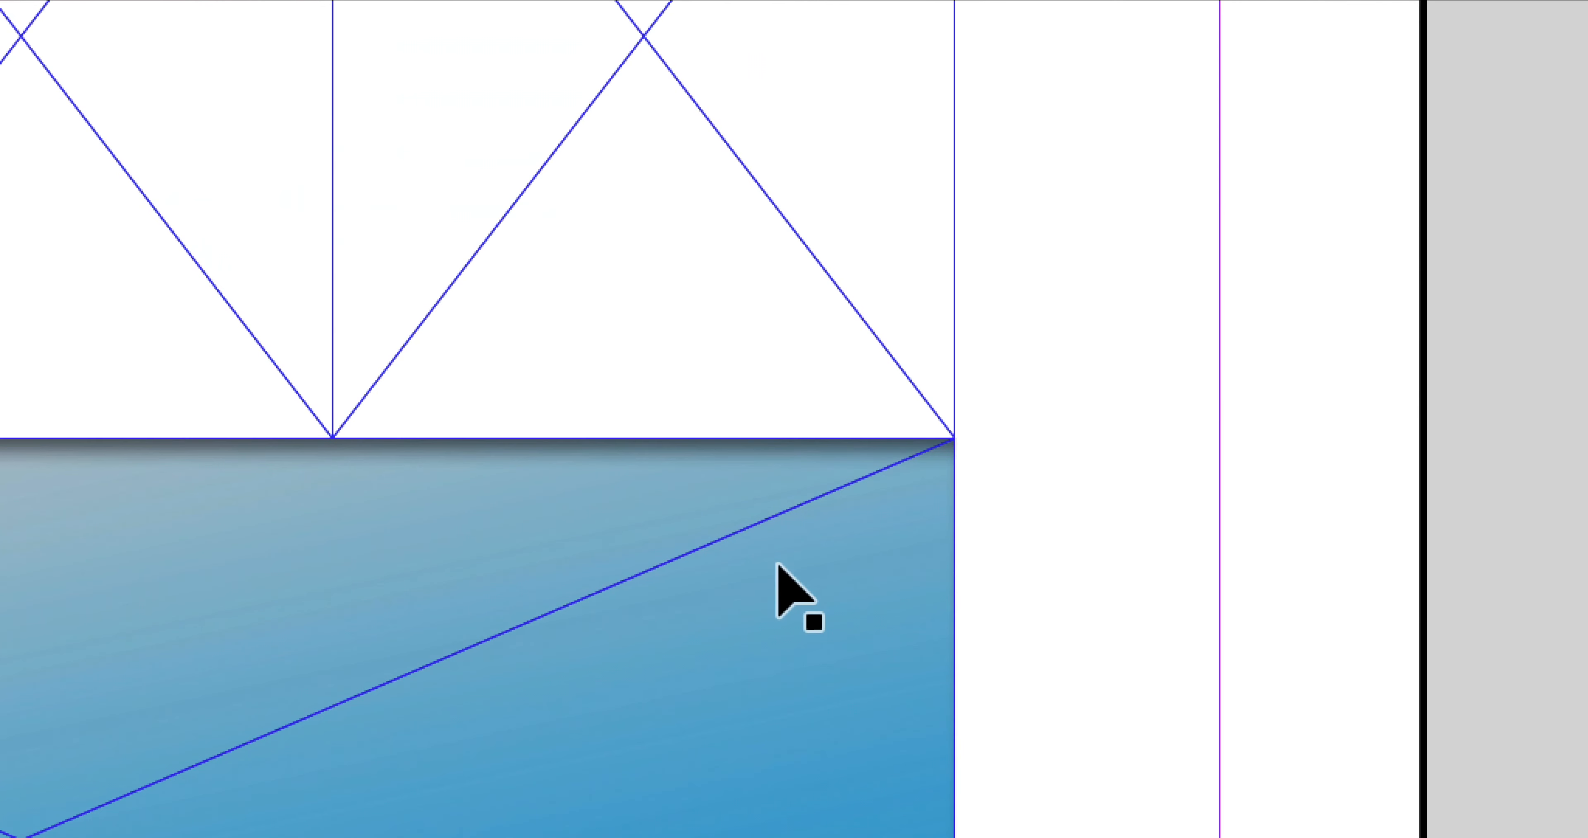
pyautogui.click(778, 591)
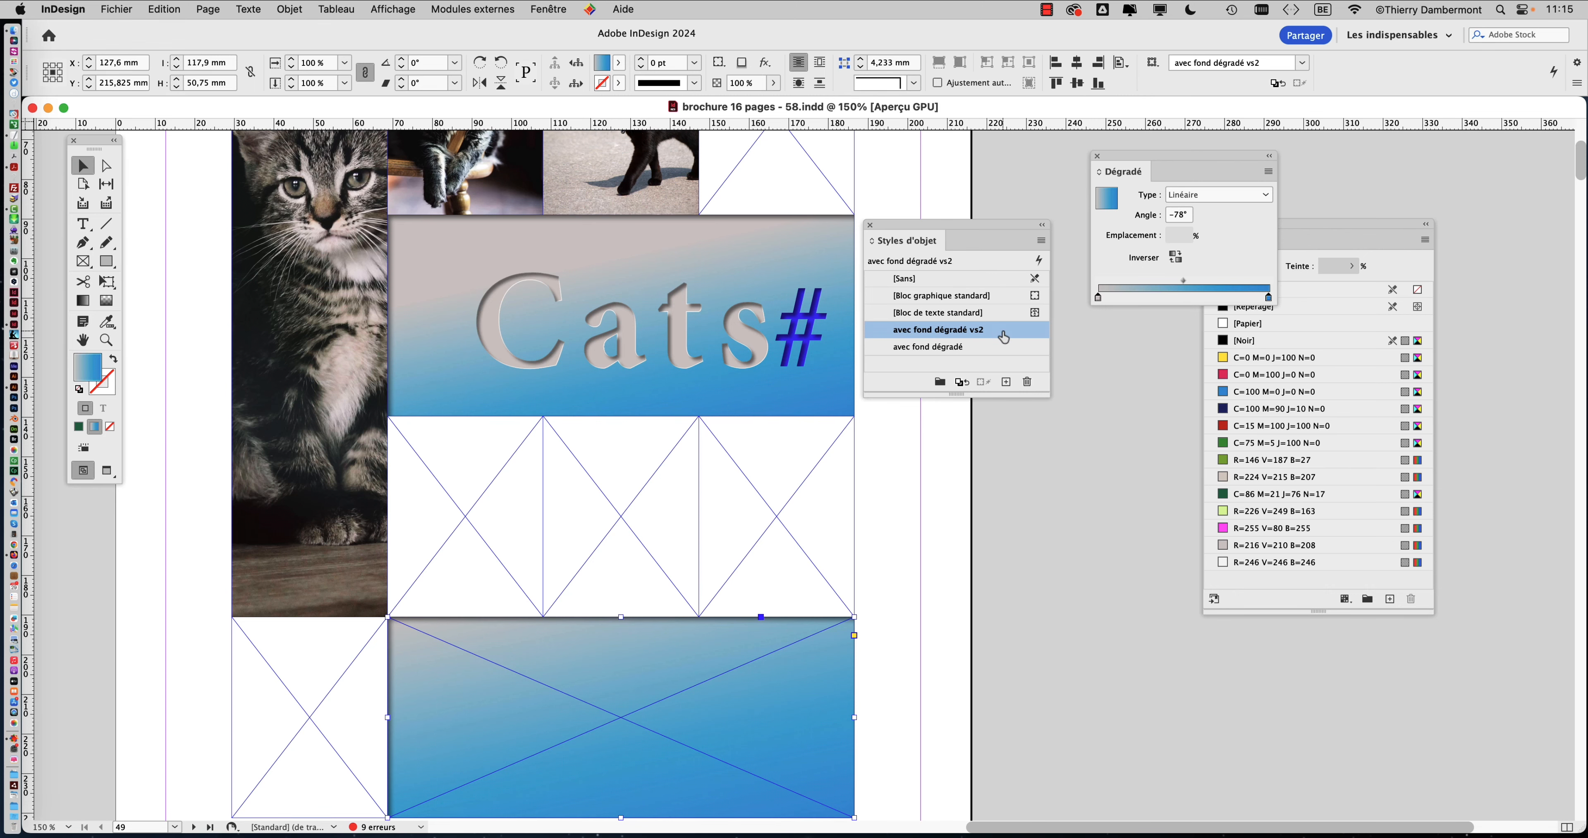
pyautogui.doubleClick(1004, 336)
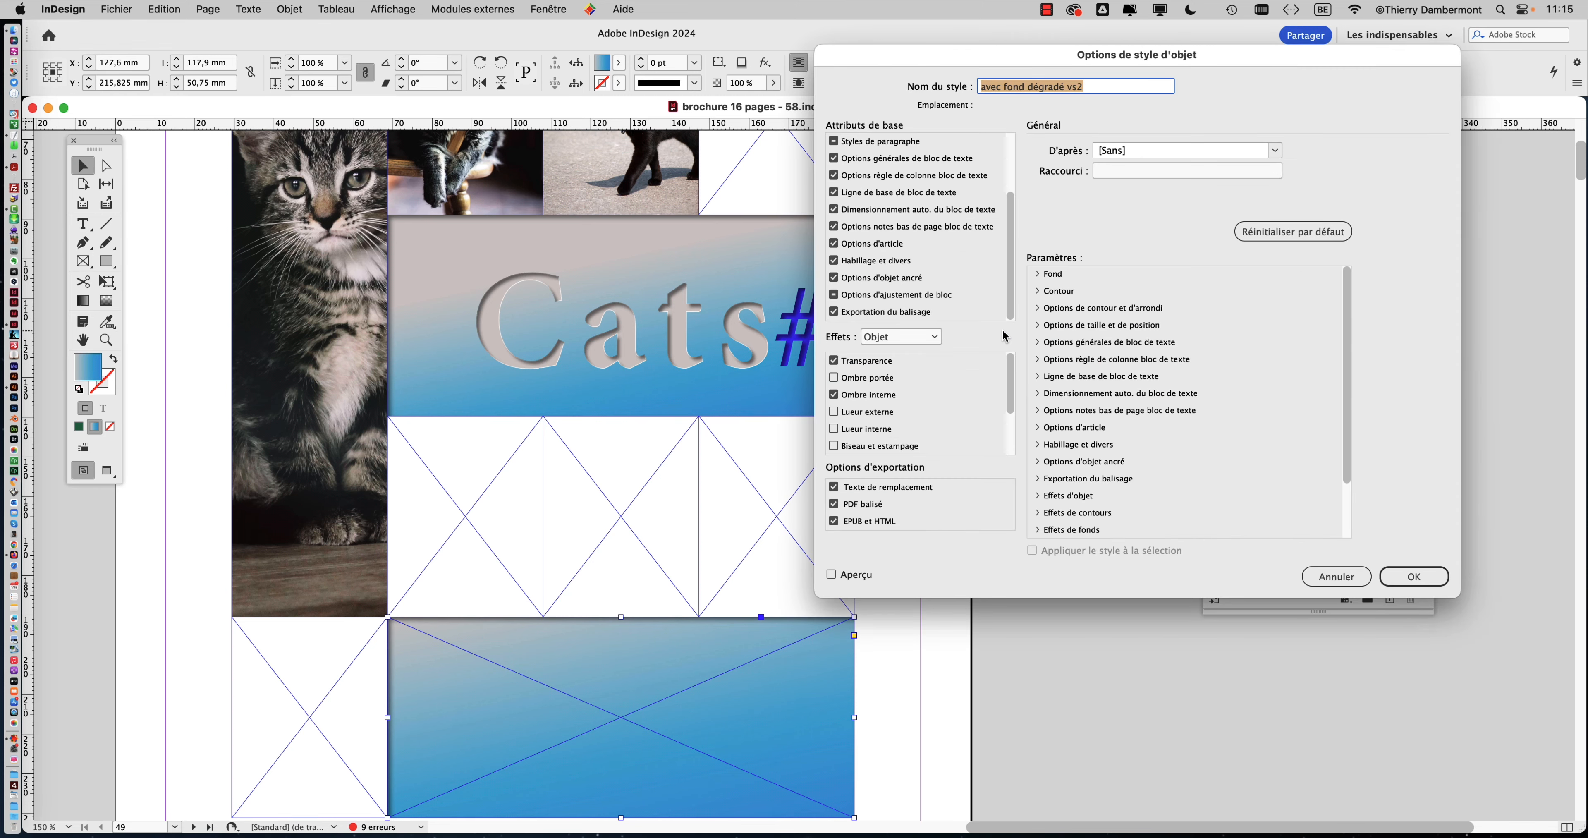
pyautogui.click(1329, 574)
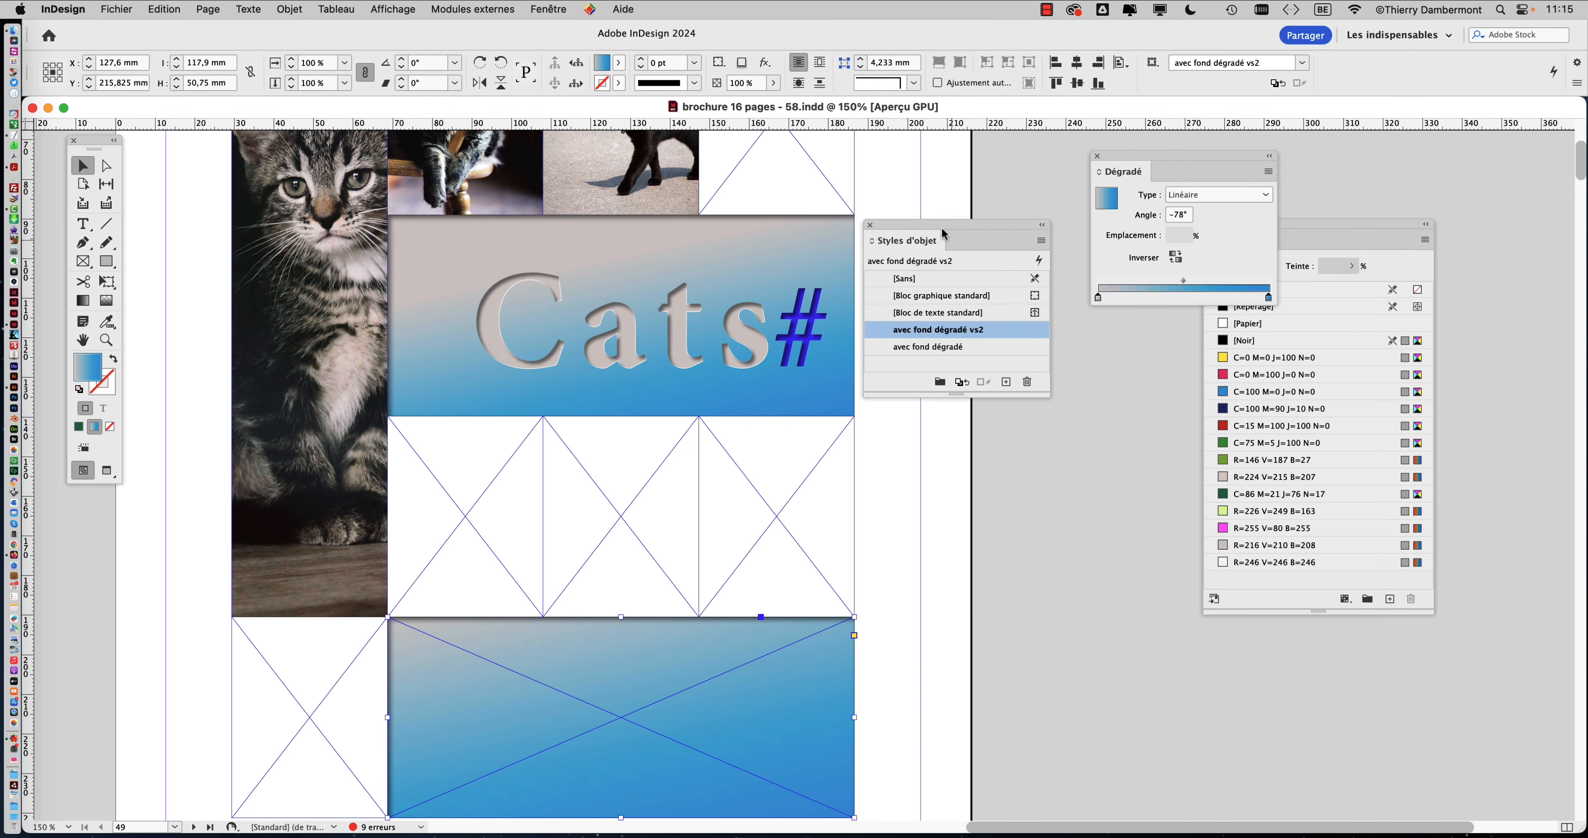
# Convert the empty lower gradient frame into a text frame and select it as an object
pyautogui.moveTo(944, 234); pyautogui.dragTo(967, 177)
pyautogui.moveTo(532, 497); pyautogui.dragTo(505, 241)
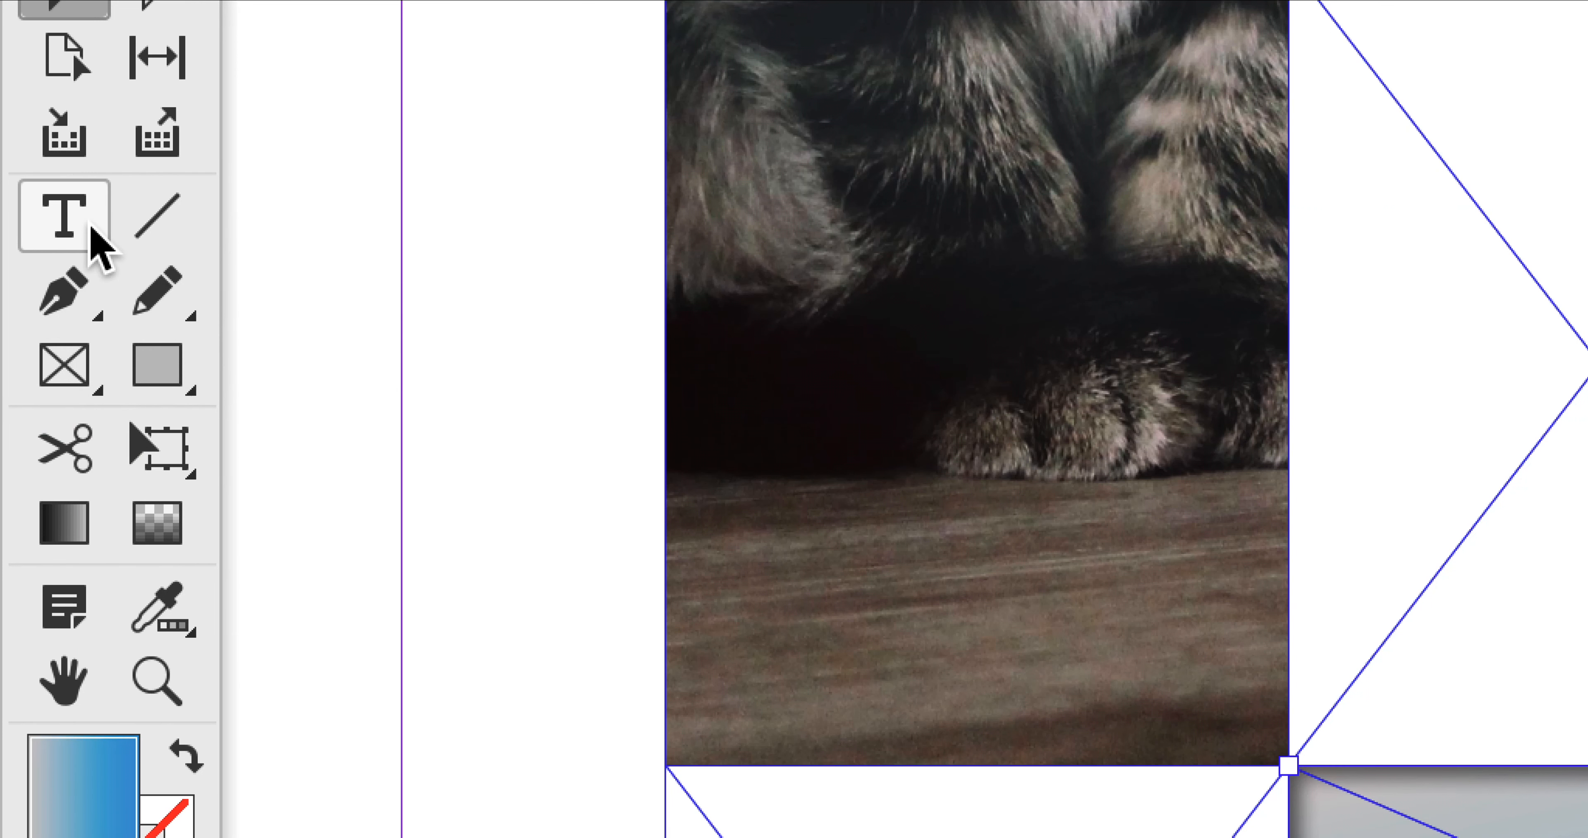
pyautogui.click(93, 227)
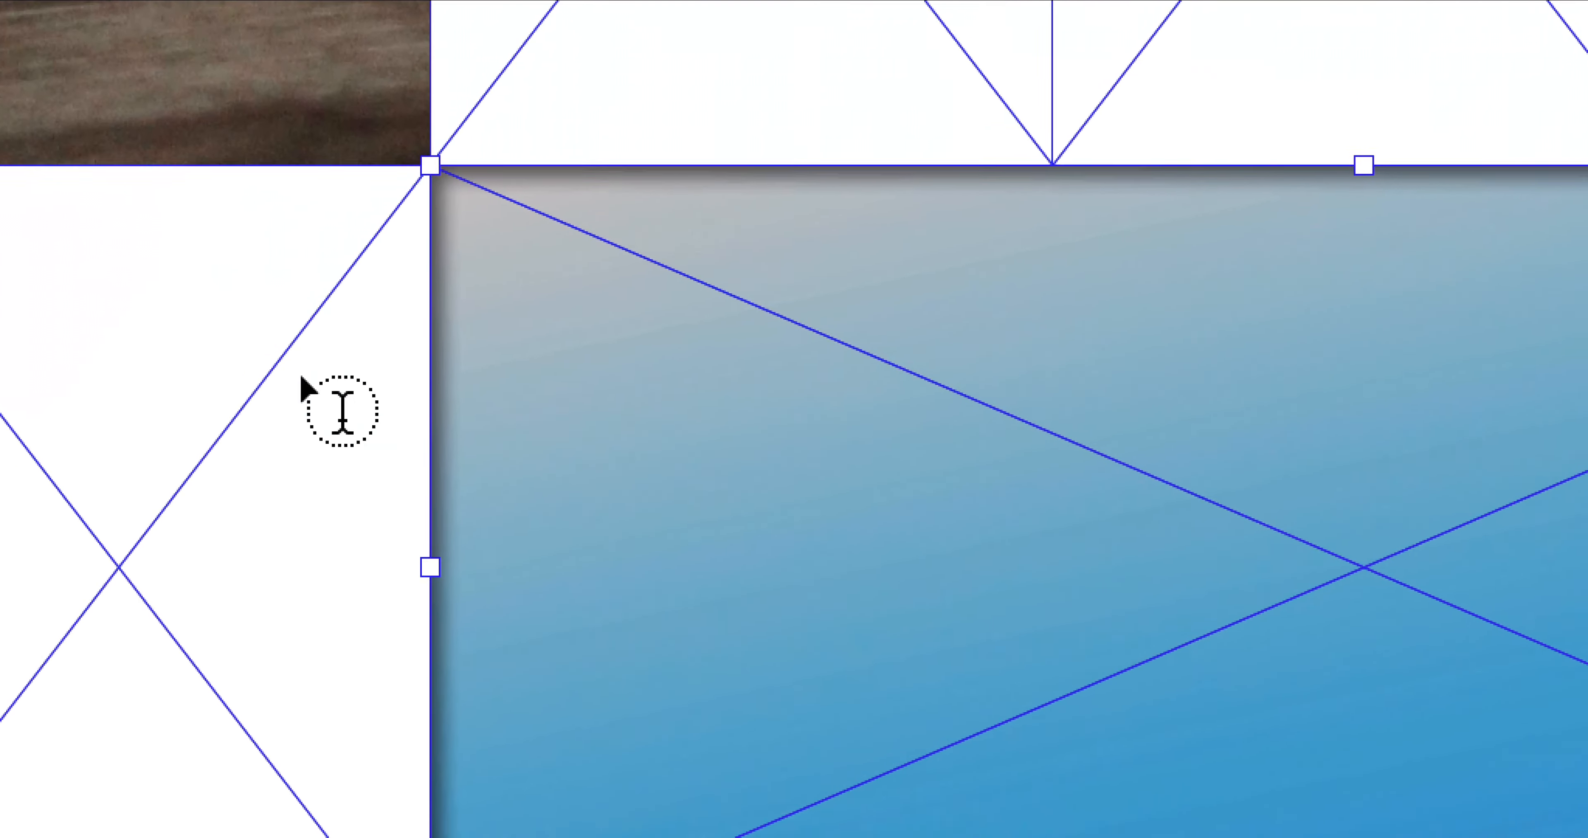
pyautogui.click(353, 375)
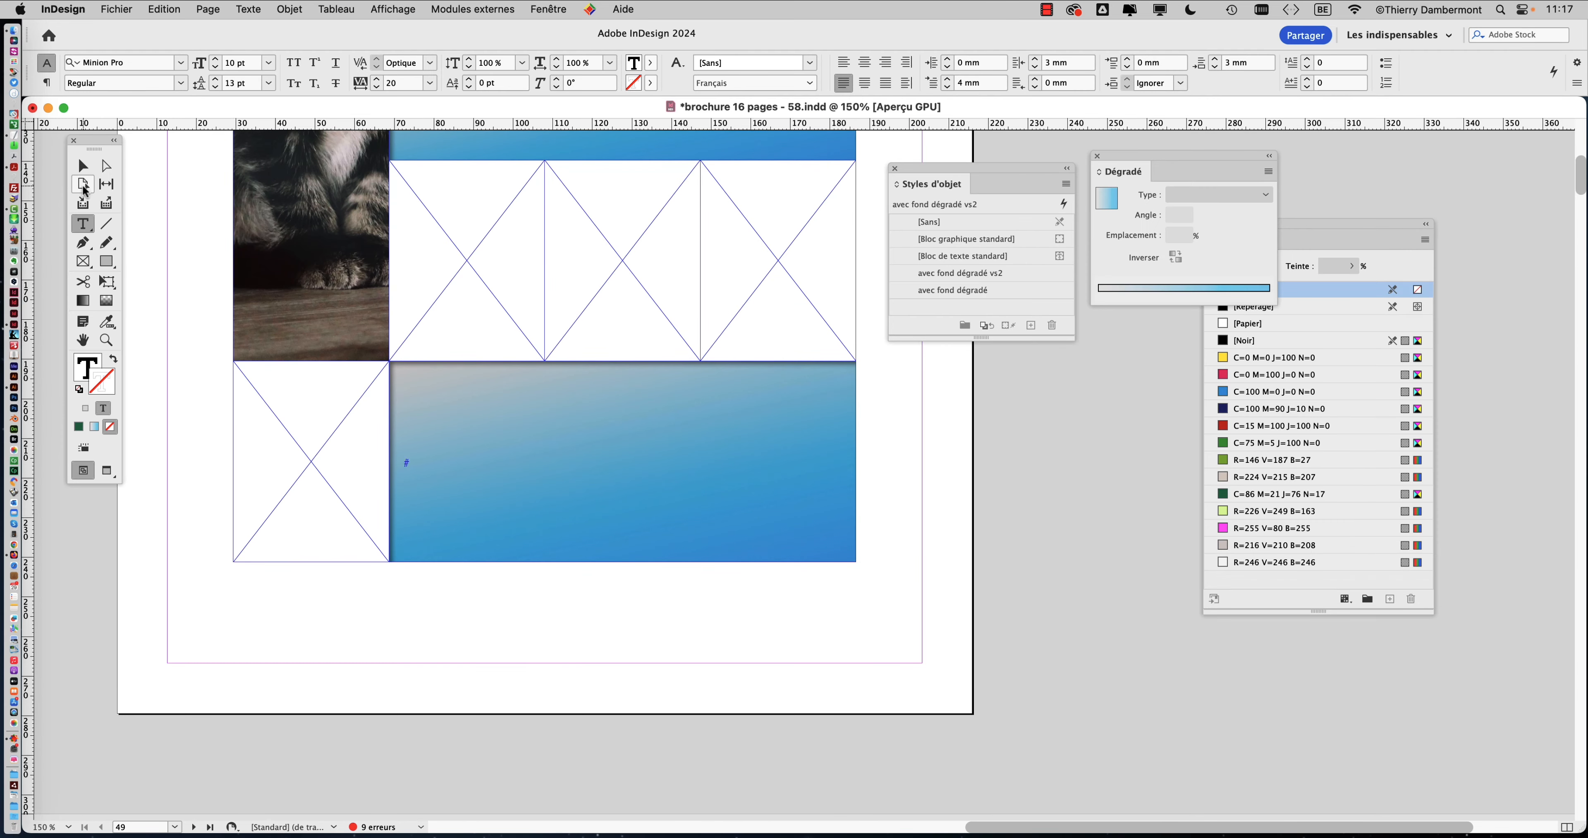
pyautogui.press('Escape')
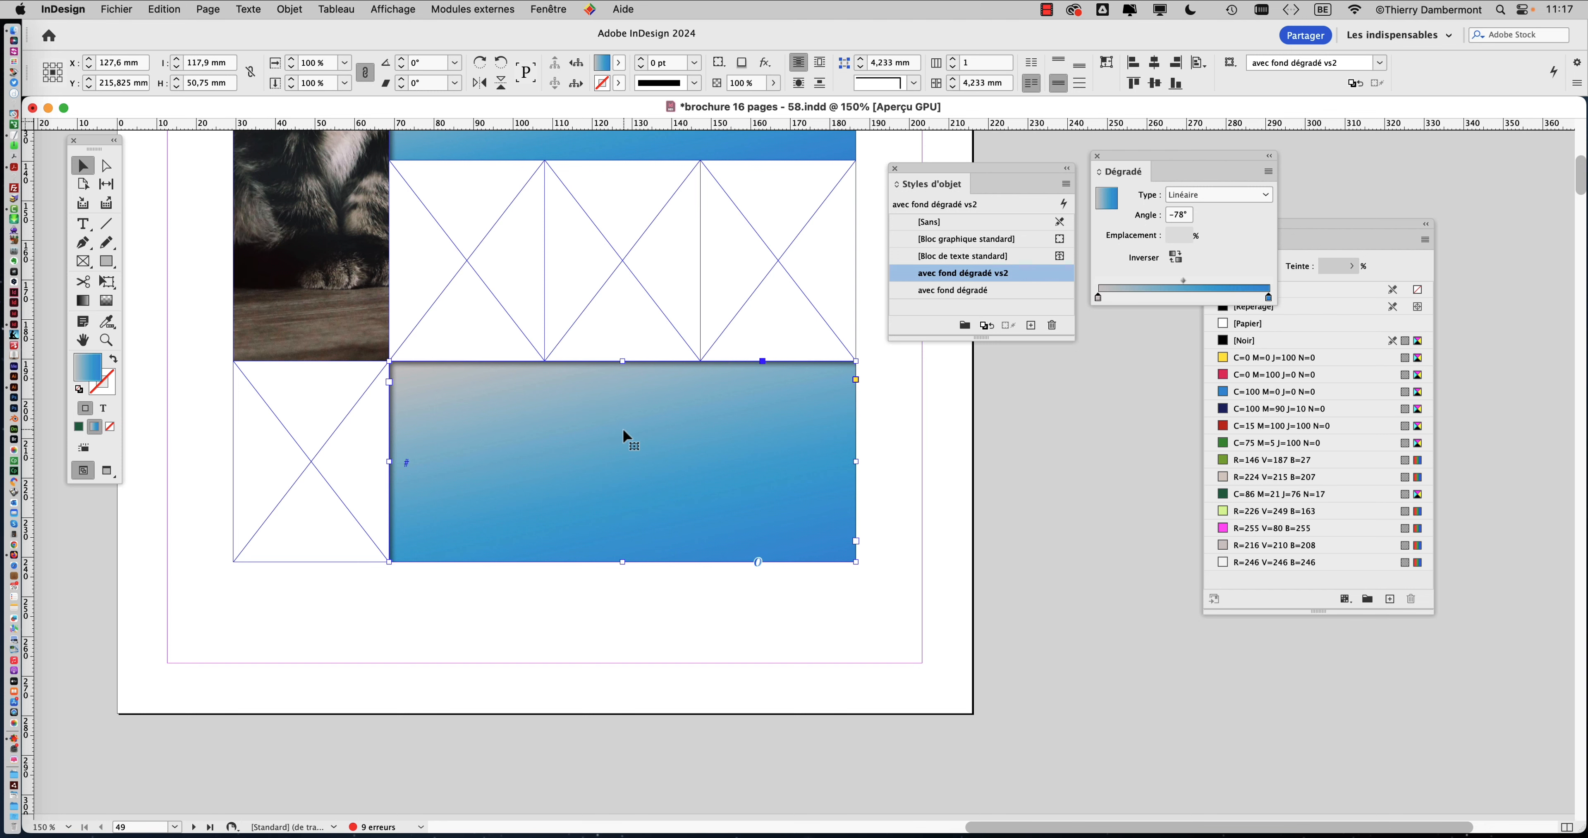
# Examine the lower frame's text frame options and compare its object style with that of the Cats frame
pyautogui.press('super+b')
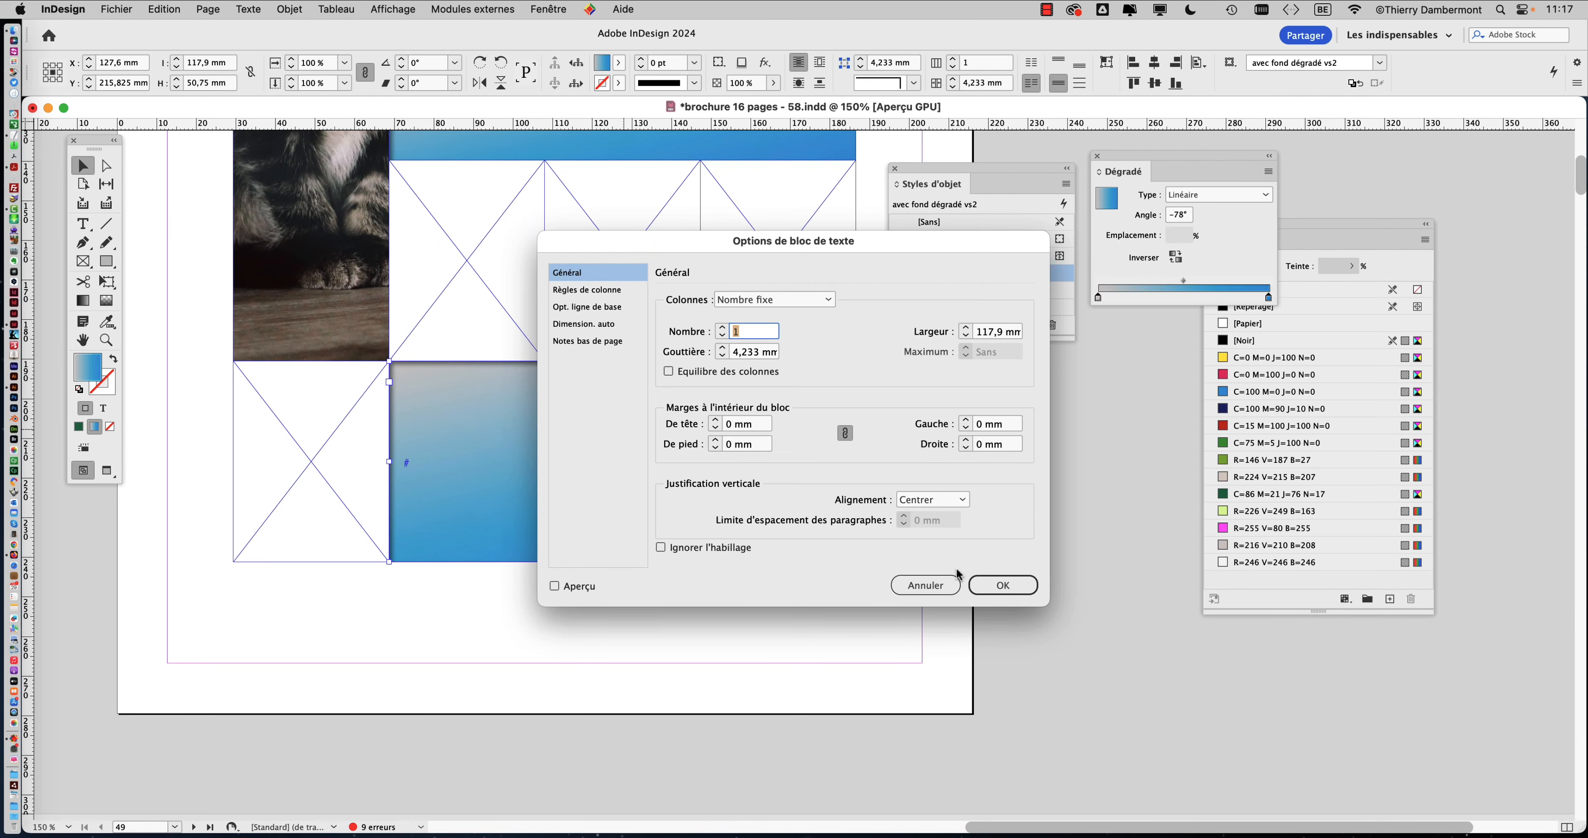
pyautogui.click(1270, 826)
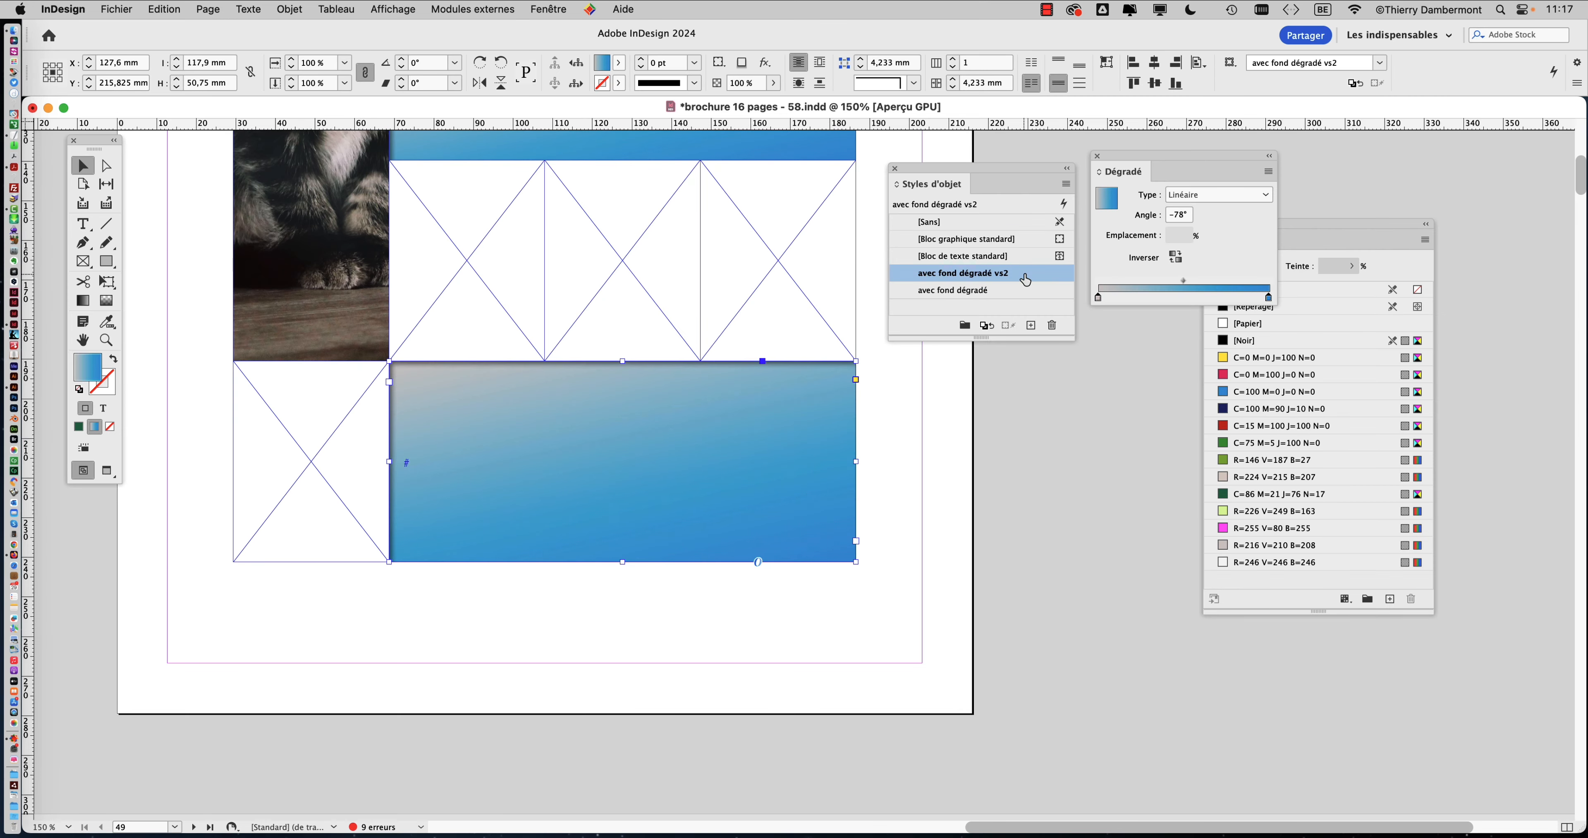
pyautogui.scroll(5, 767, 298)
pyautogui.click(610, 312)
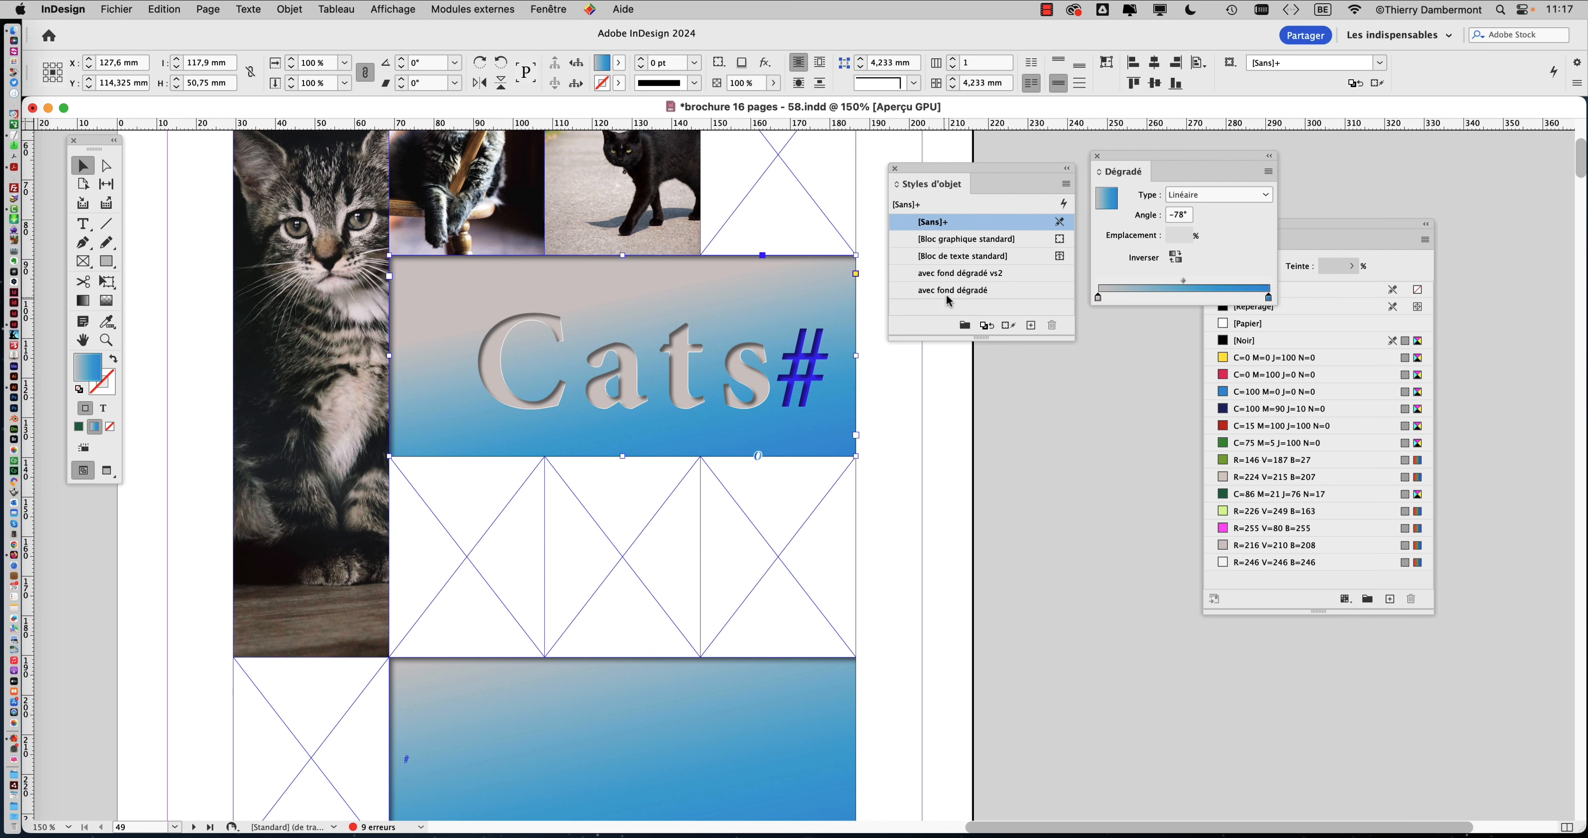
pyautogui.click(711, 670)
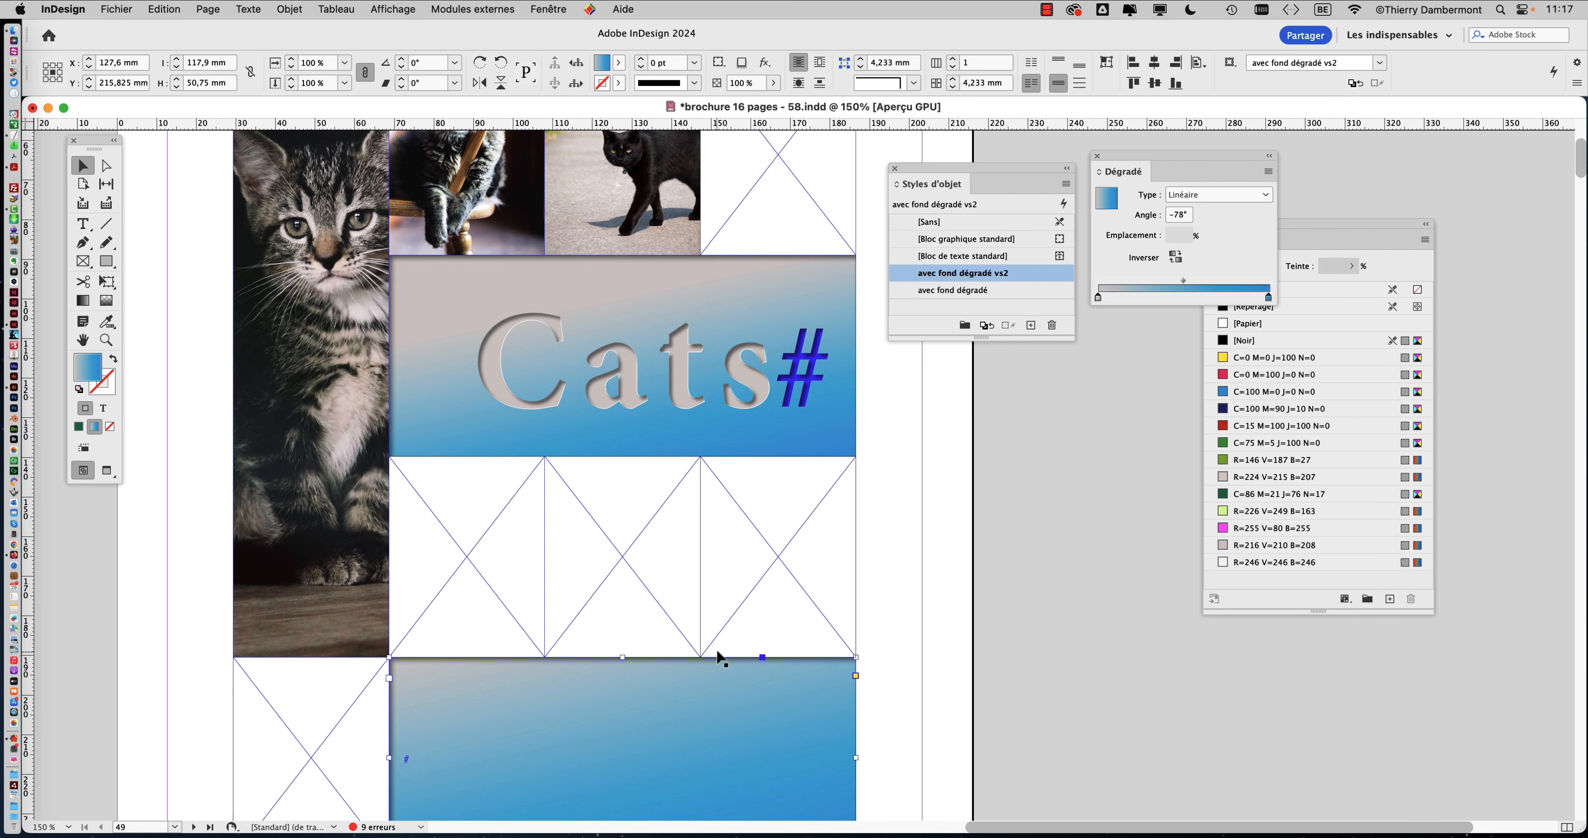
pyautogui.scroll(-3, 715, 640)
pyautogui.scroll(-2, 678, 456)
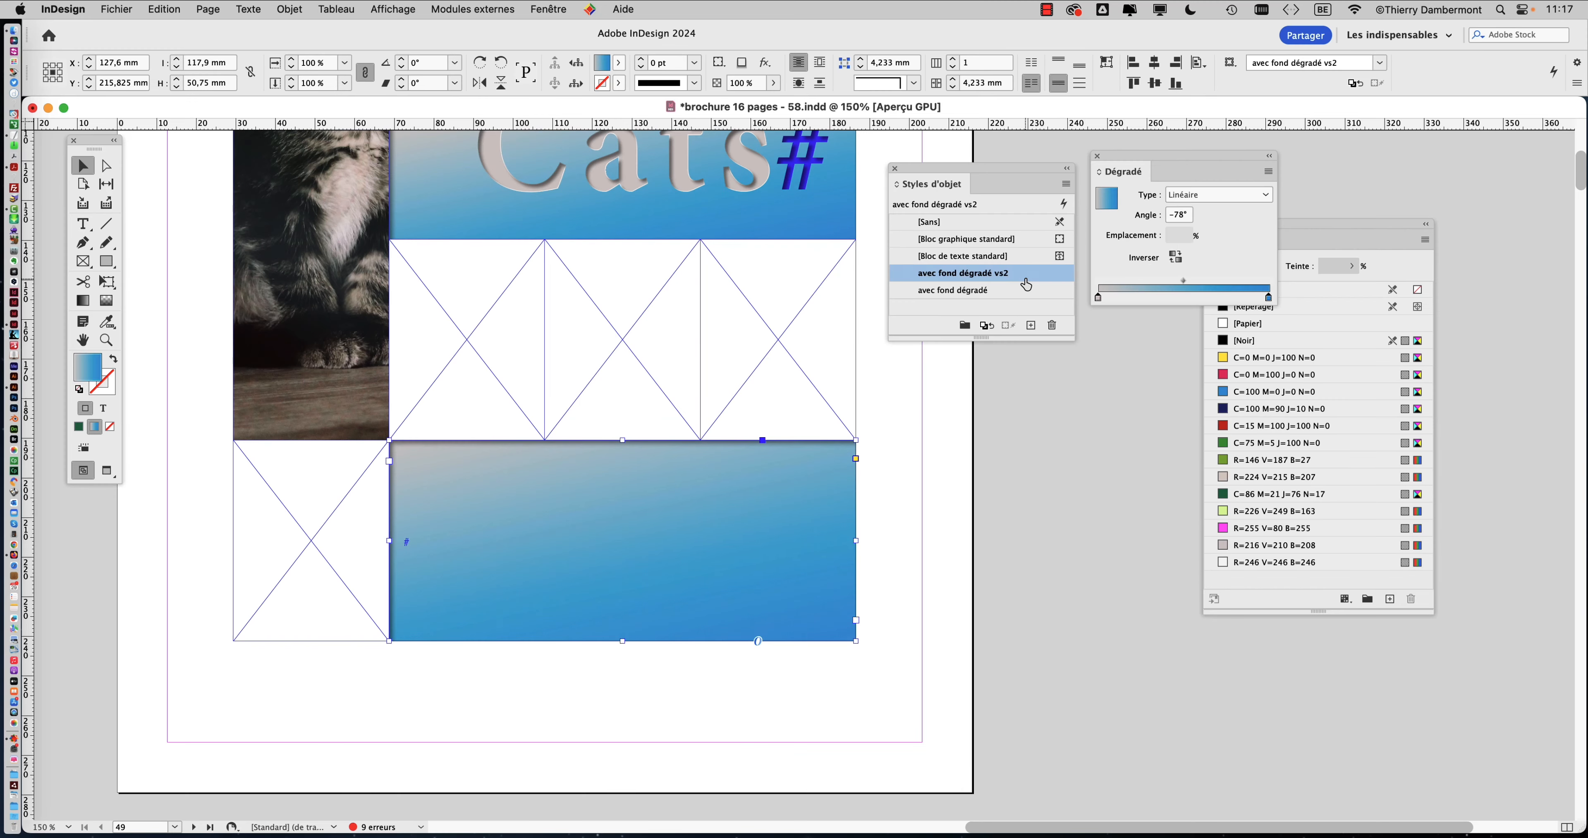
# Enter the text "gone wild" in the lower gradient frame and return to the Selection tool
pyautogui.click(82, 223)
pyautogui.click(410, 542)
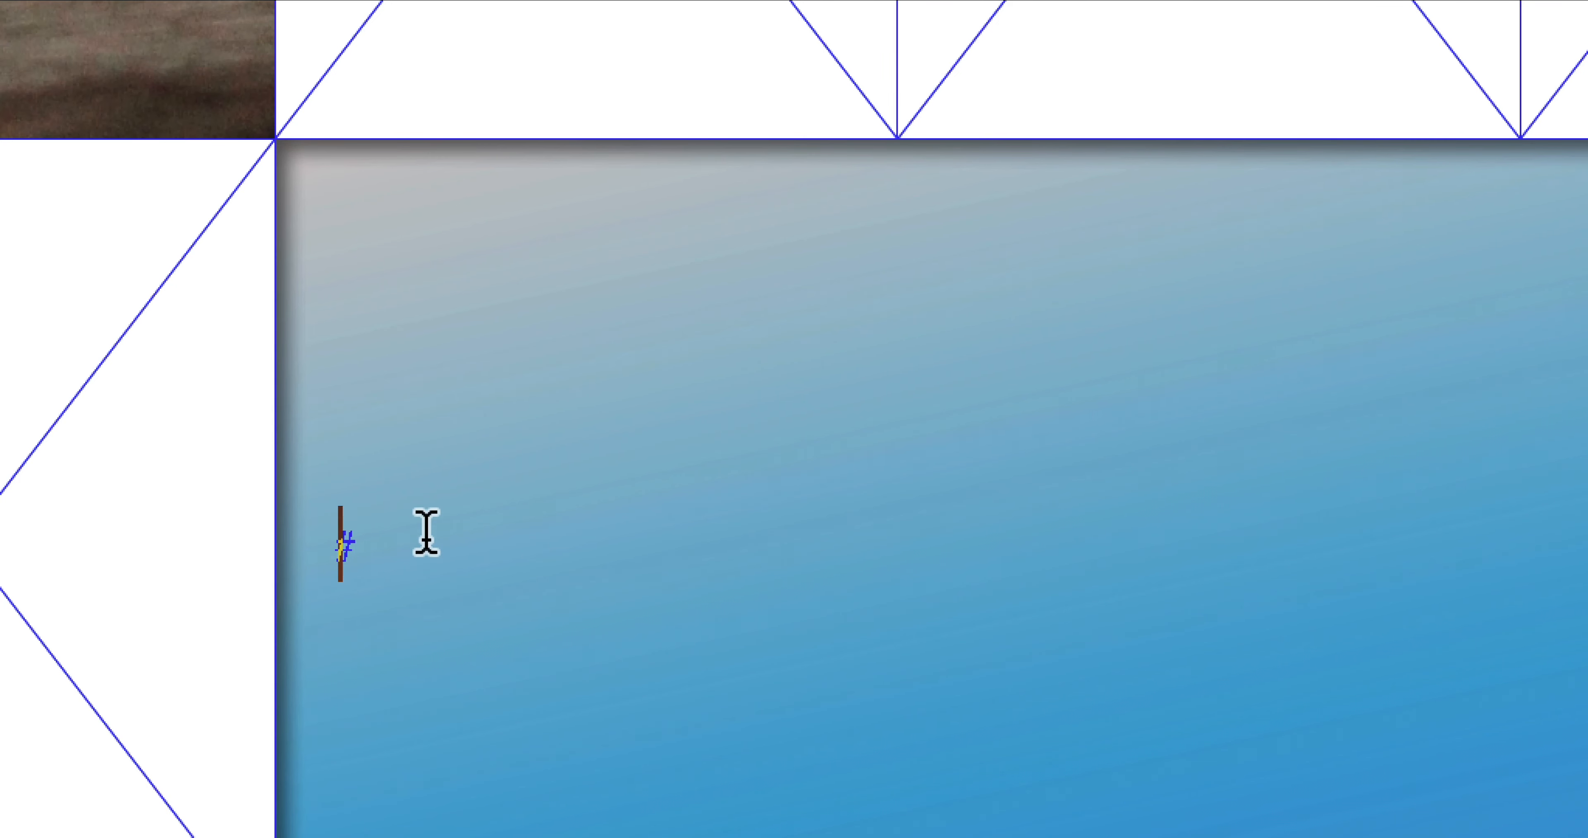
pyautogui.write('gone wild')
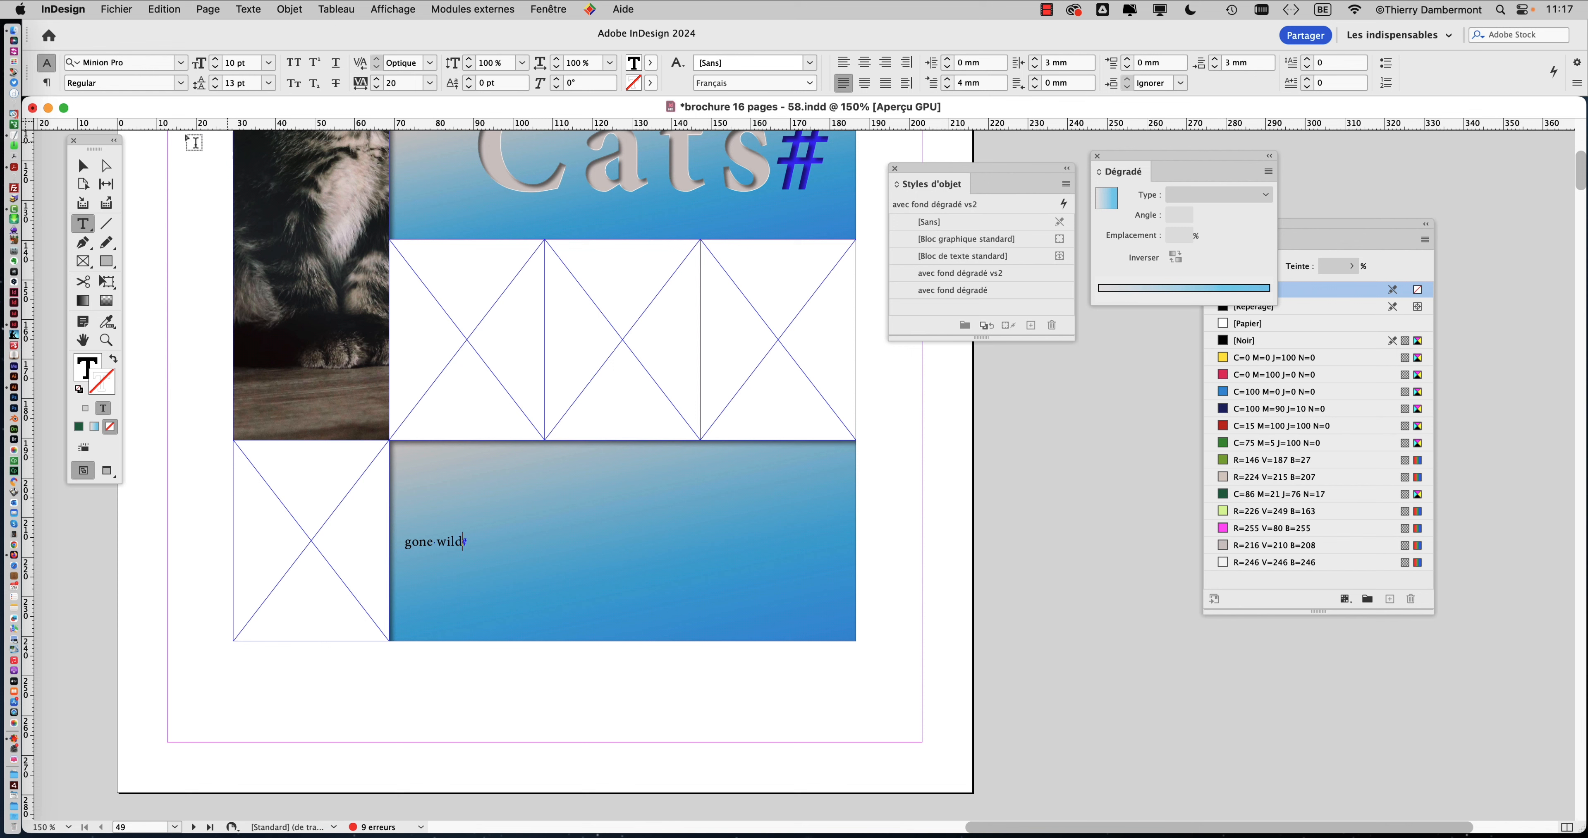
pyautogui.click(84, 166)
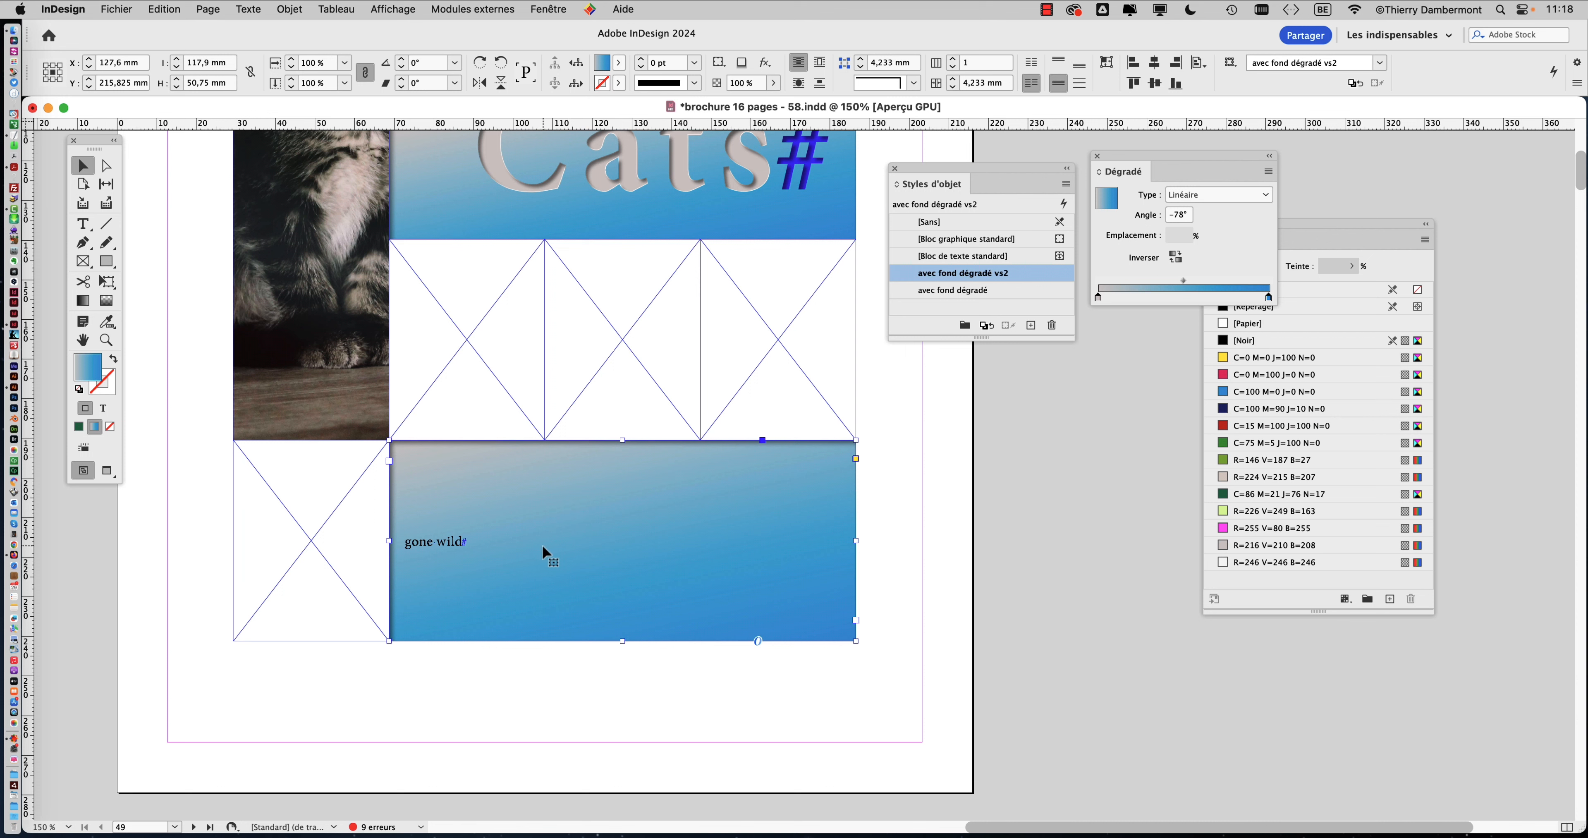
# Open the character settings for the lower frame and enlarge the "gone wild" text to 60 pt
pyautogui.scroll(1, 464, 515)
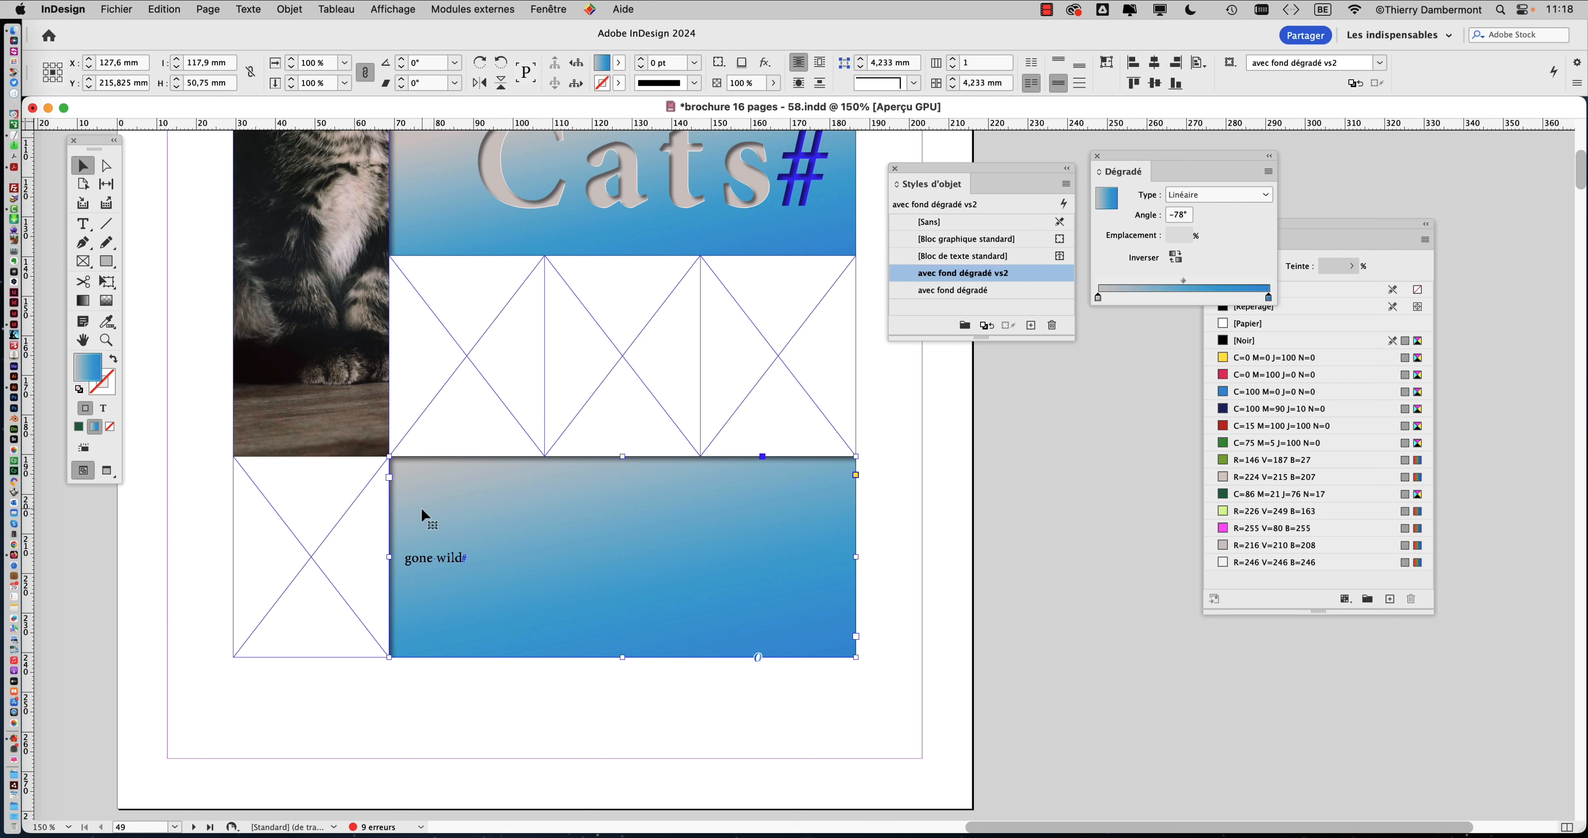
pyautogui.click(259, 9)
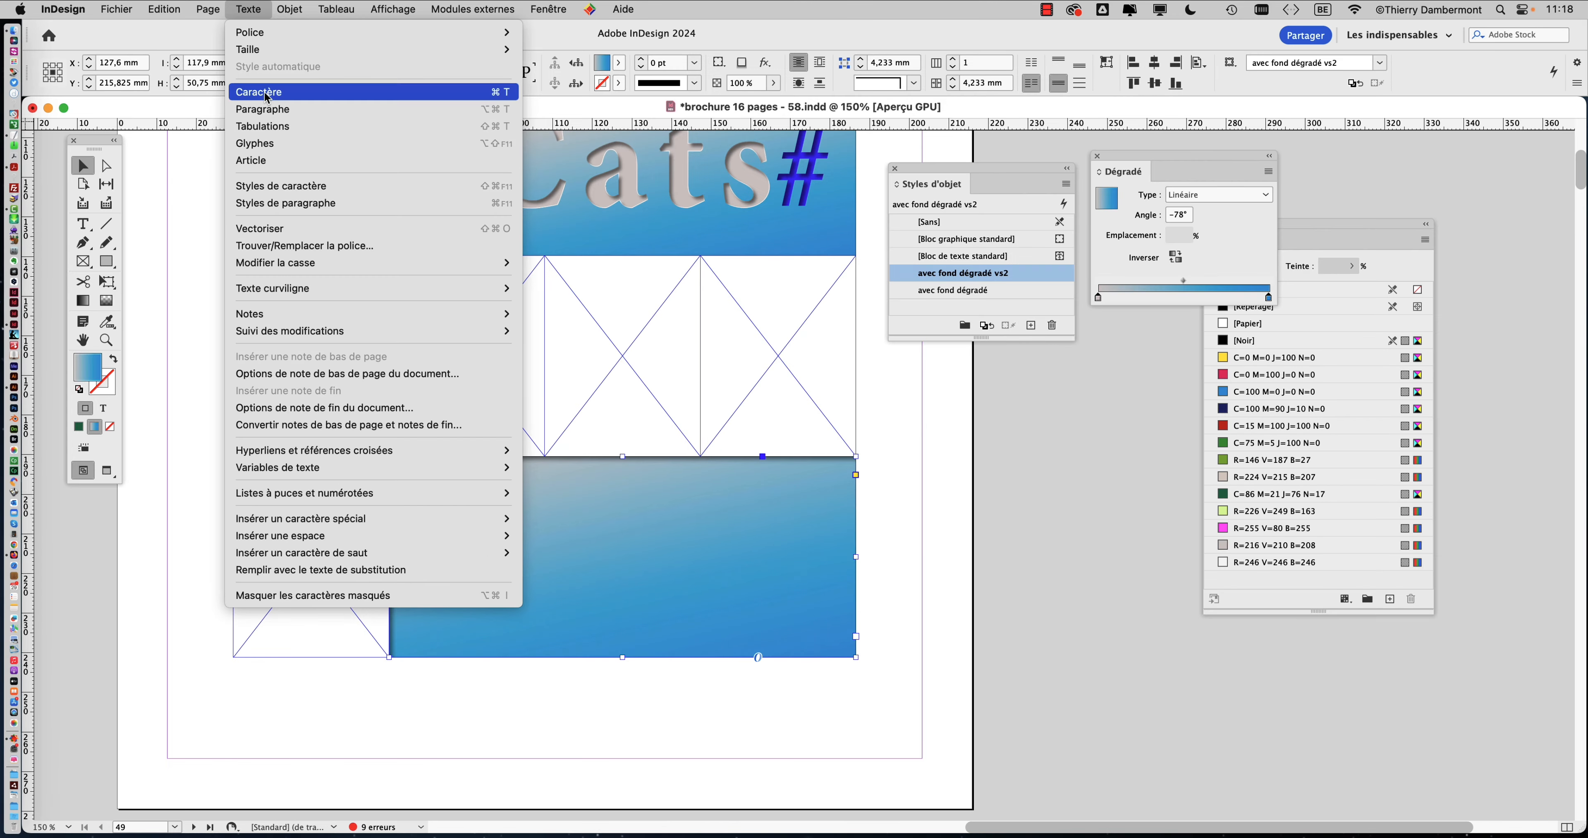
pyautogui.click(267, 92)
pyautogui.moveTo(1048, 524); pyautogui.dragTo(626, 400)
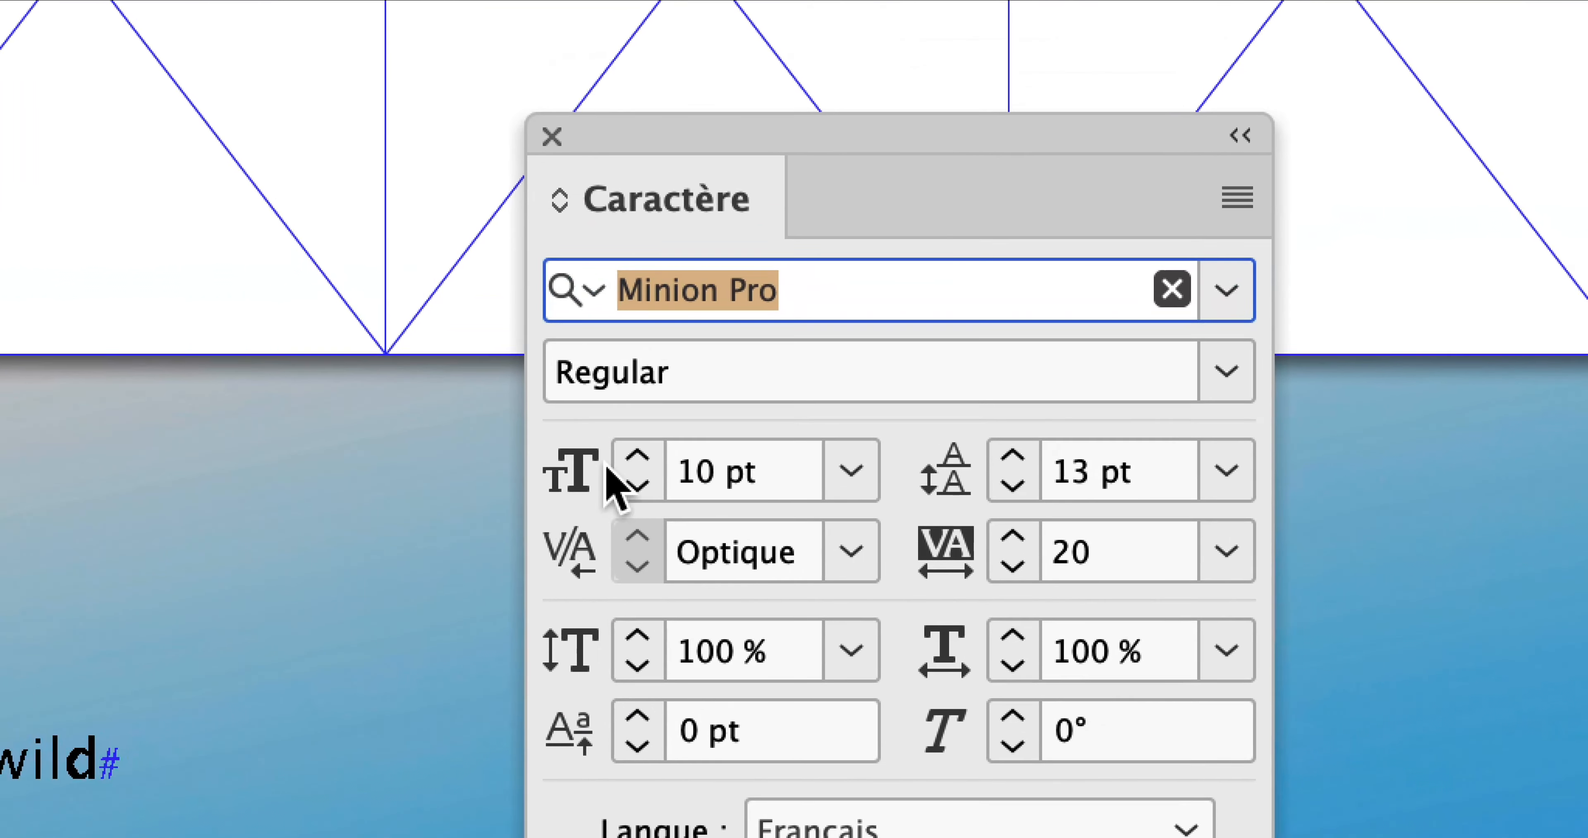
pyautogui.click(637, 457)
pyautogui.click(637, 457)
pyautogui.click(636, 457)
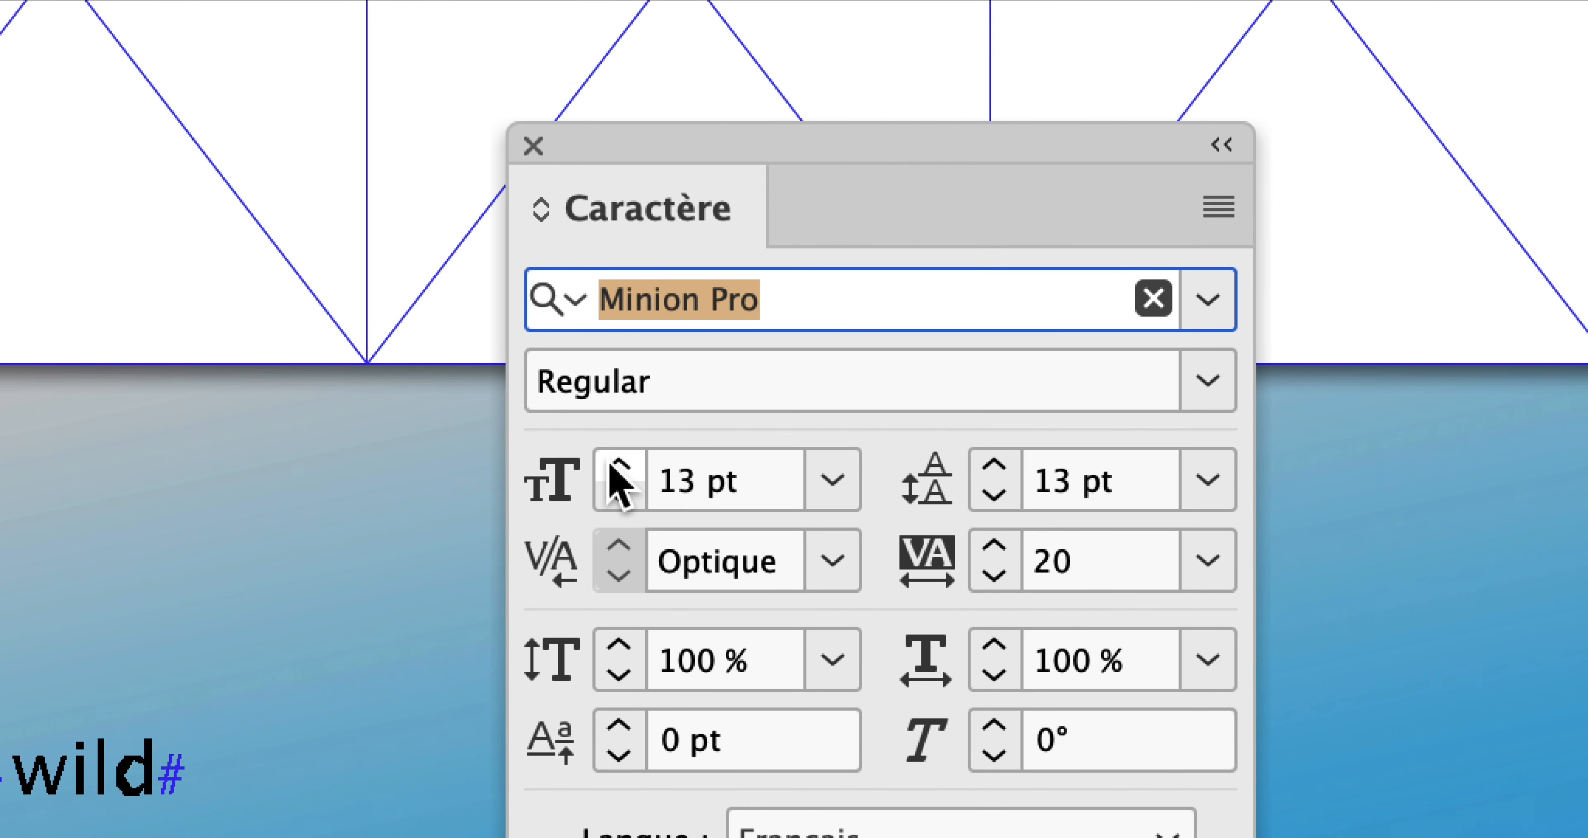
pyautogui.keyDown('shift'); pyautogui.click(612, 470); pyautogui.keyUp('shift')
pyautogui.keyDown('shift'); pyautogui.click(612, 470); pyautogui.keyUp('shift')
pyautogui.keyDown('shift'); pyautogui.click(612, 469); pyautogui.keyUp('shift')
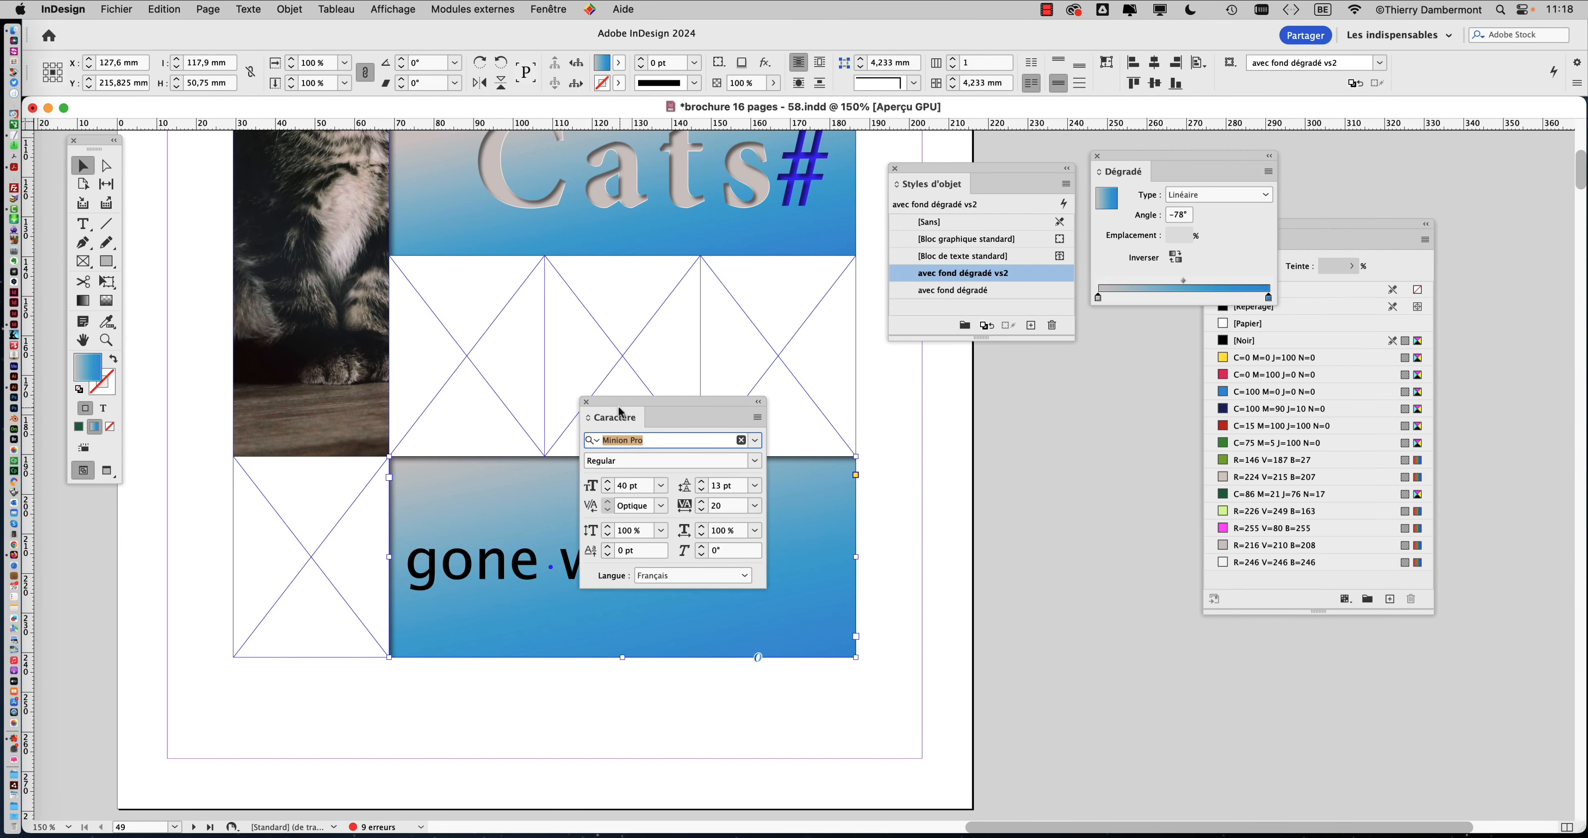
pyautogui.moveTo(621, 412); pyautogui.dragTo(953, 387)
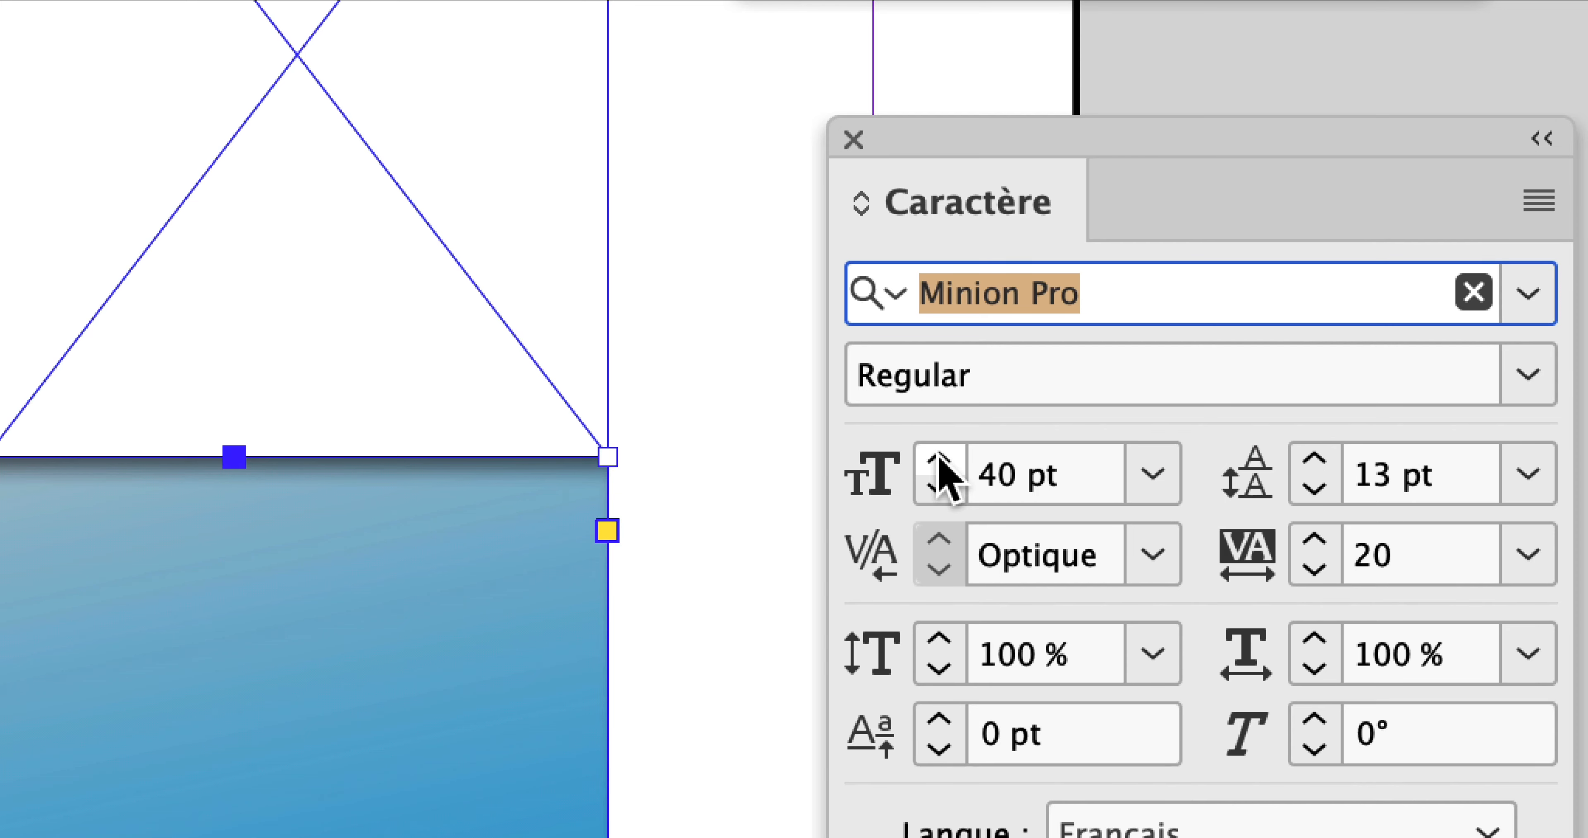
pyautogui.keyDown('shift'); pyautogui.click(940, 461); pyautogui.keyUp('shift')
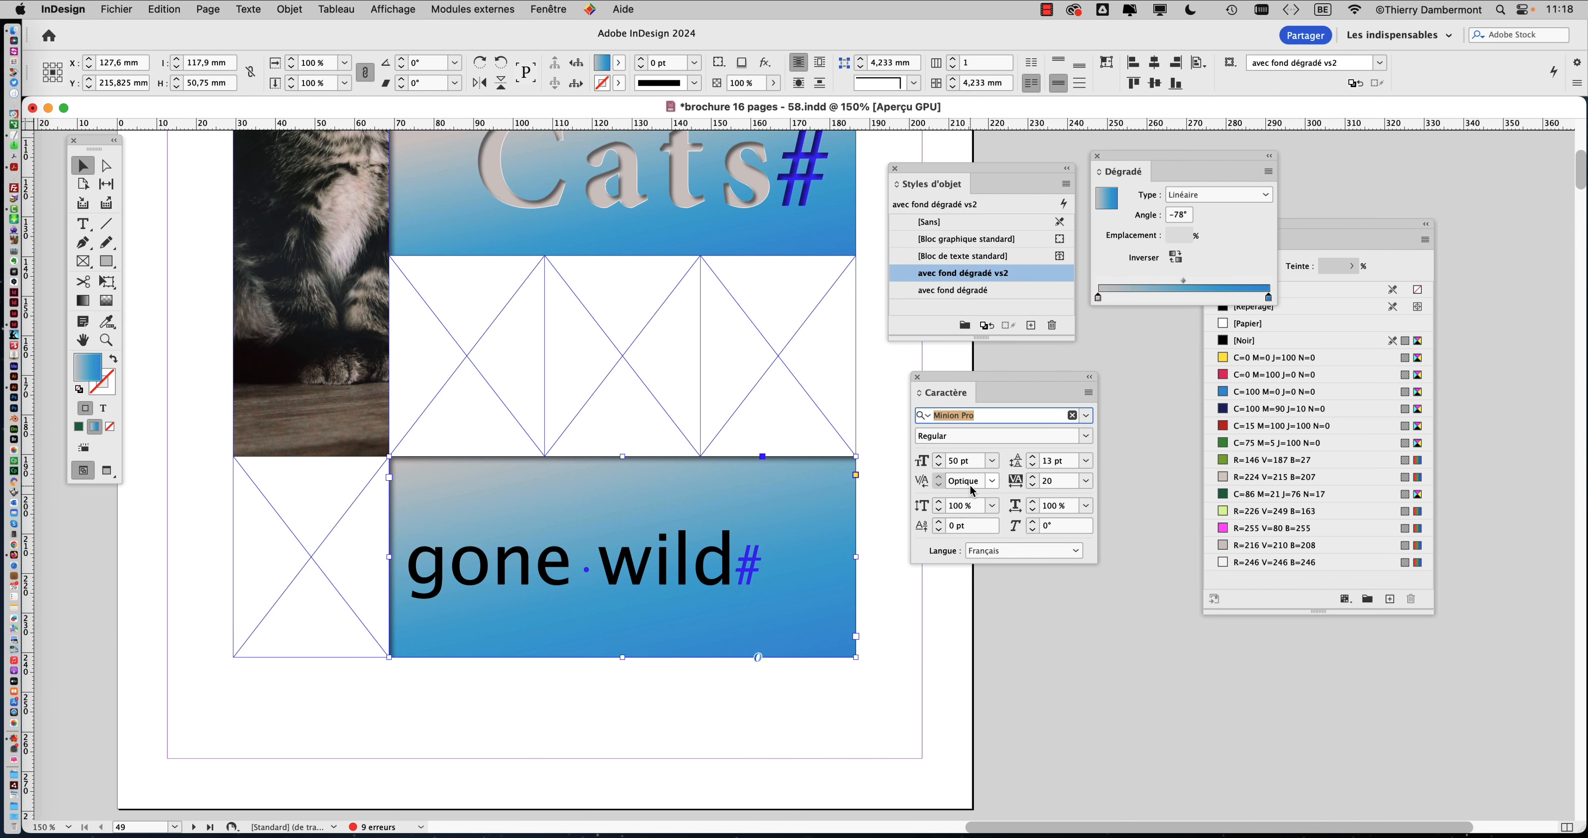
pyautogui.moveTo(963, 382); pyautogui.dragTo(1044, 424)
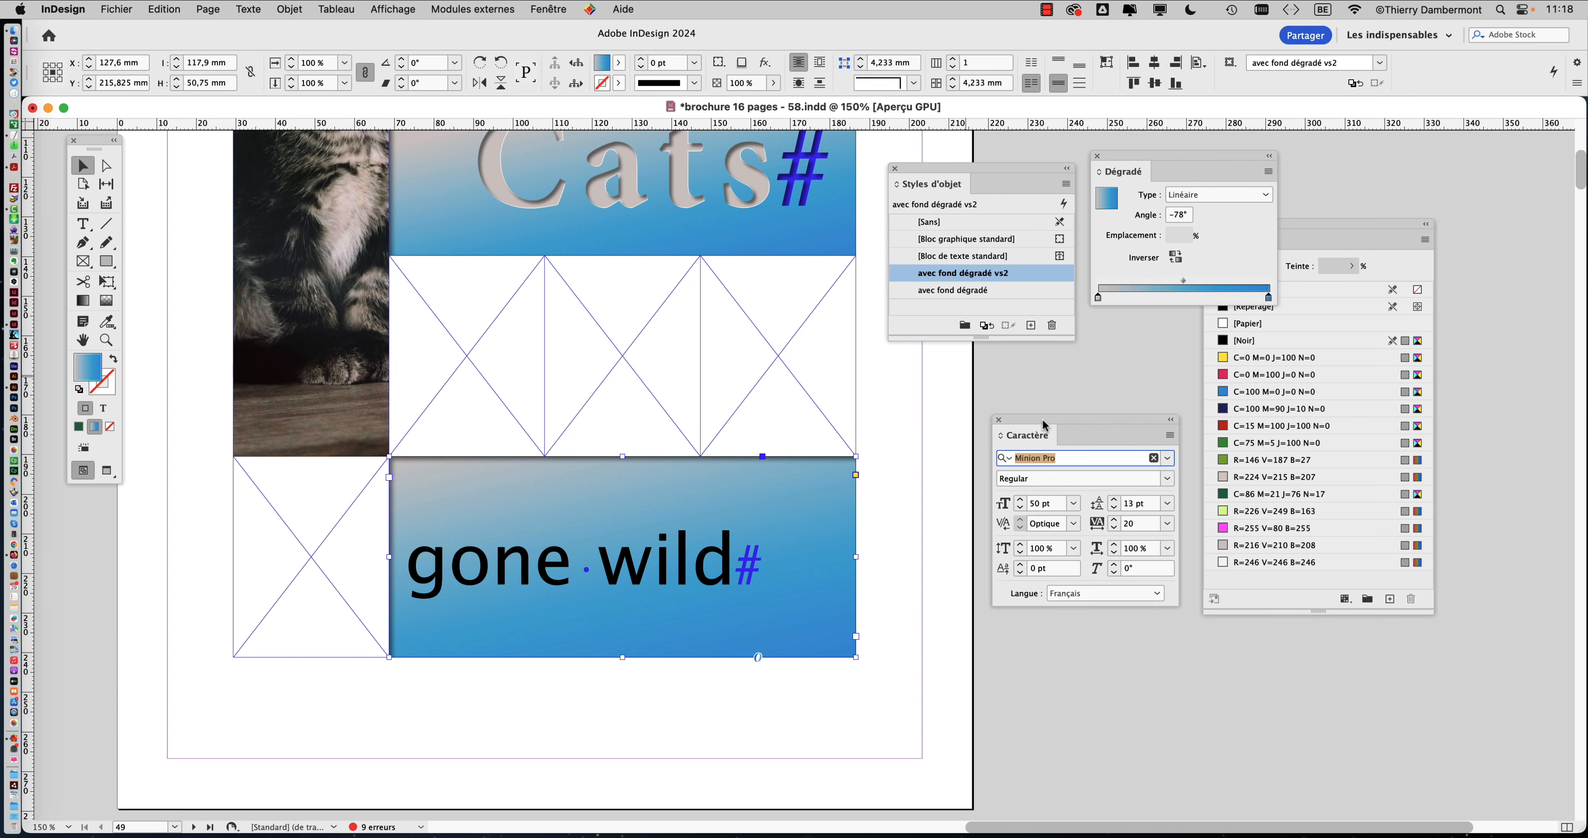
pyautogui.click(1021, 500)
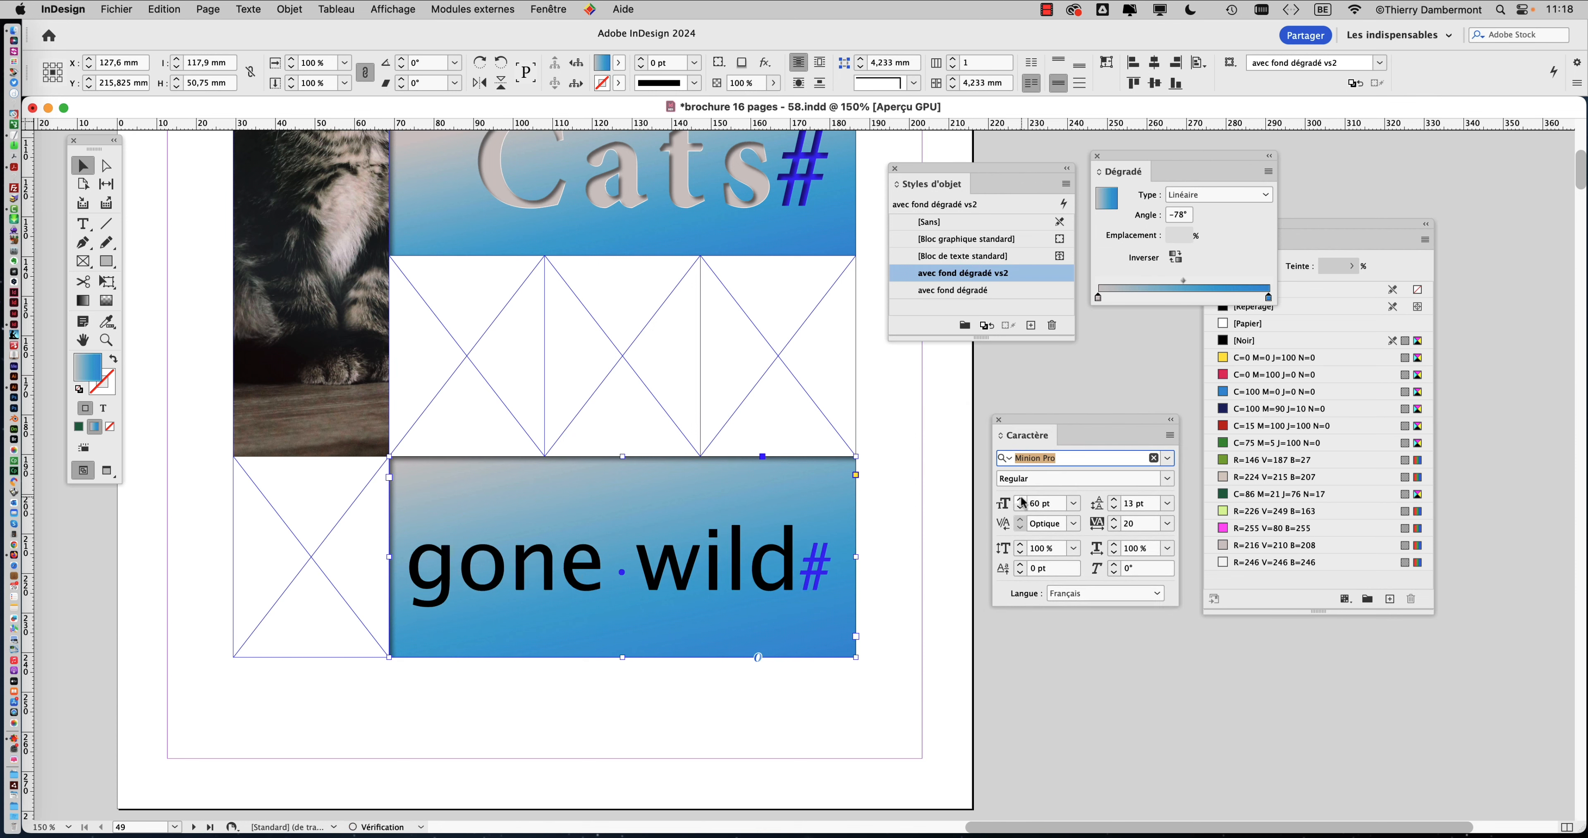
# Open the paragraph settings and centre the "gone wild" text horizontally in its gradient frame
pyautogui.press('Escape')
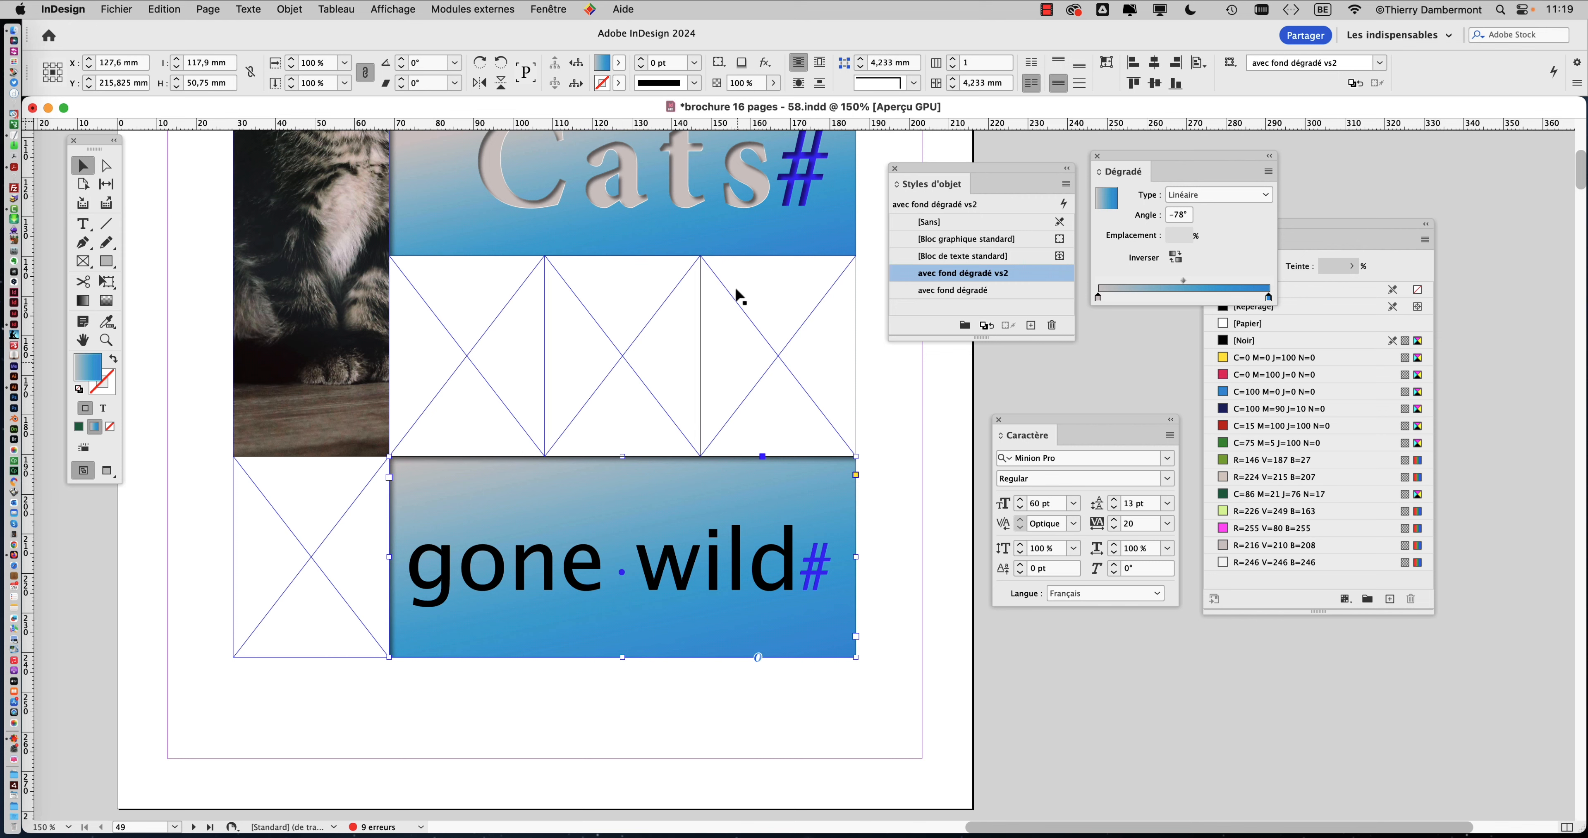
pyautogui.click(259, 10)
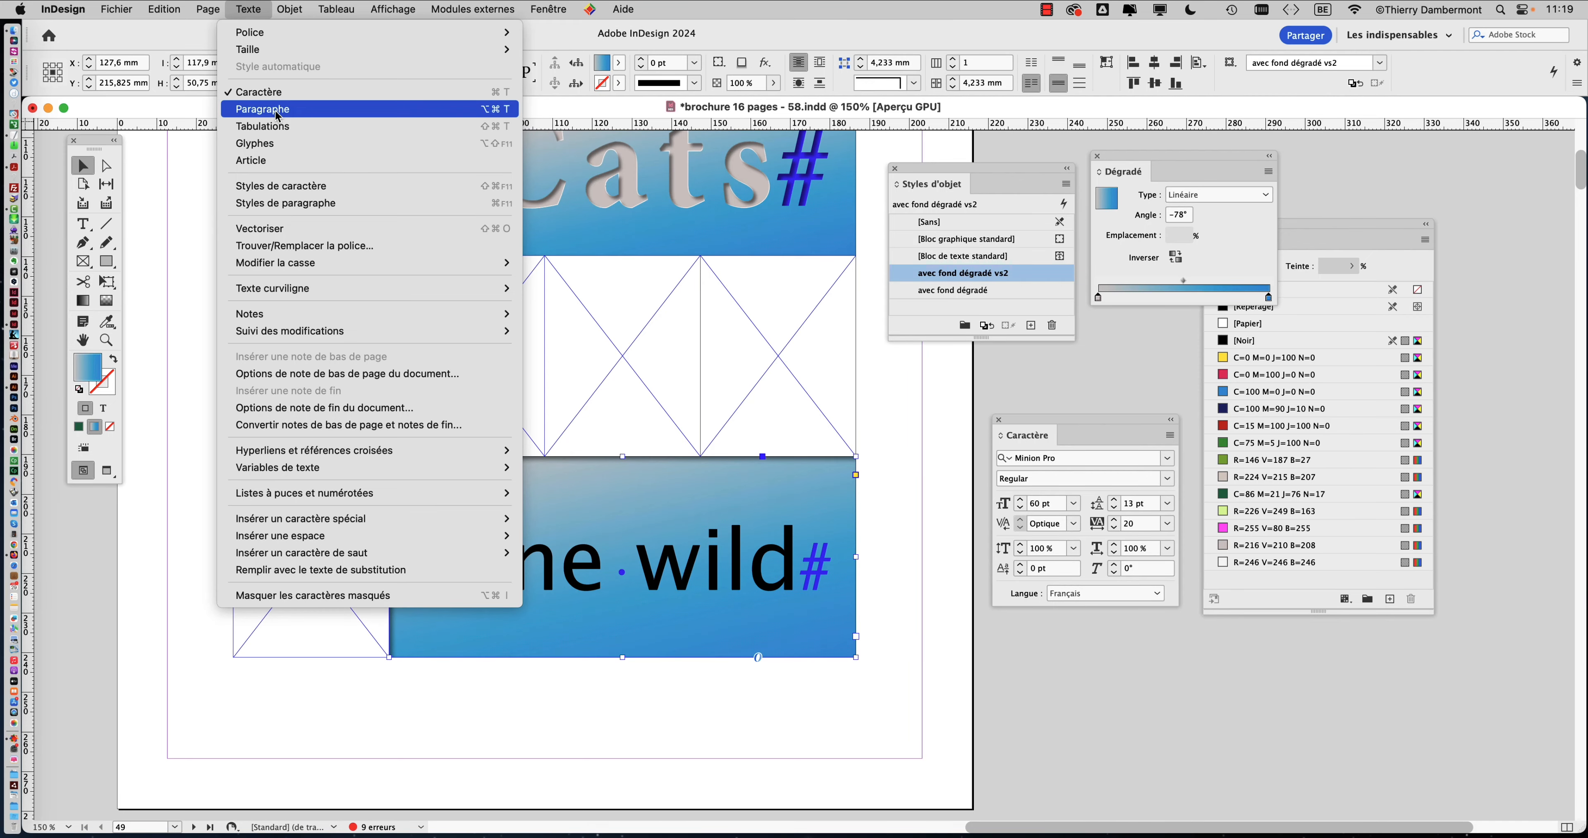
pyautogui.click(274, 110)
pyautogui.moveTo(1369, 172); pyautogui.dragTo(707, 318)
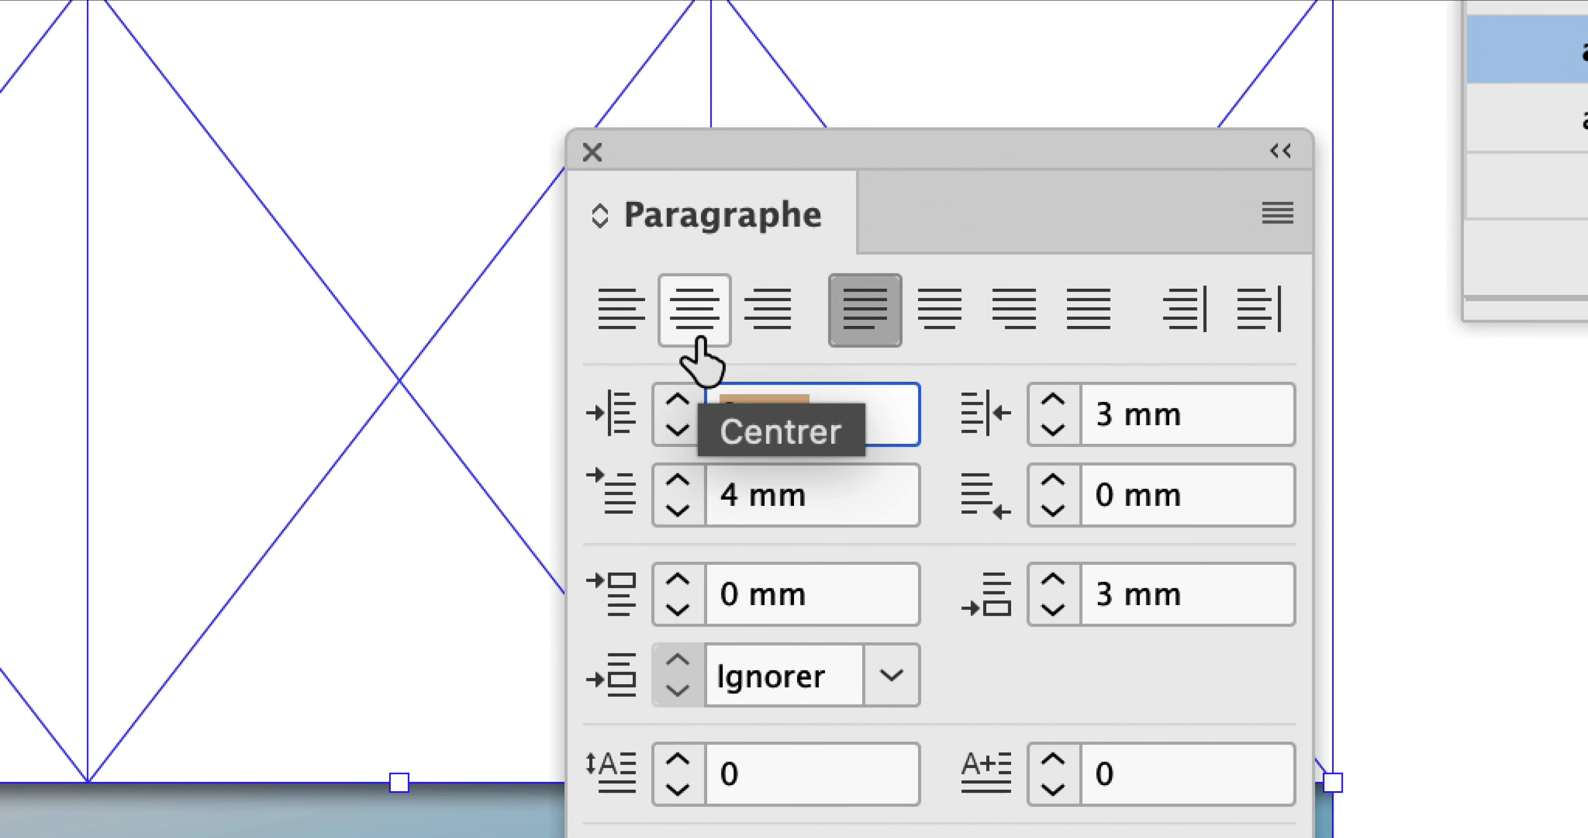
pyautogui.click(695, 311)
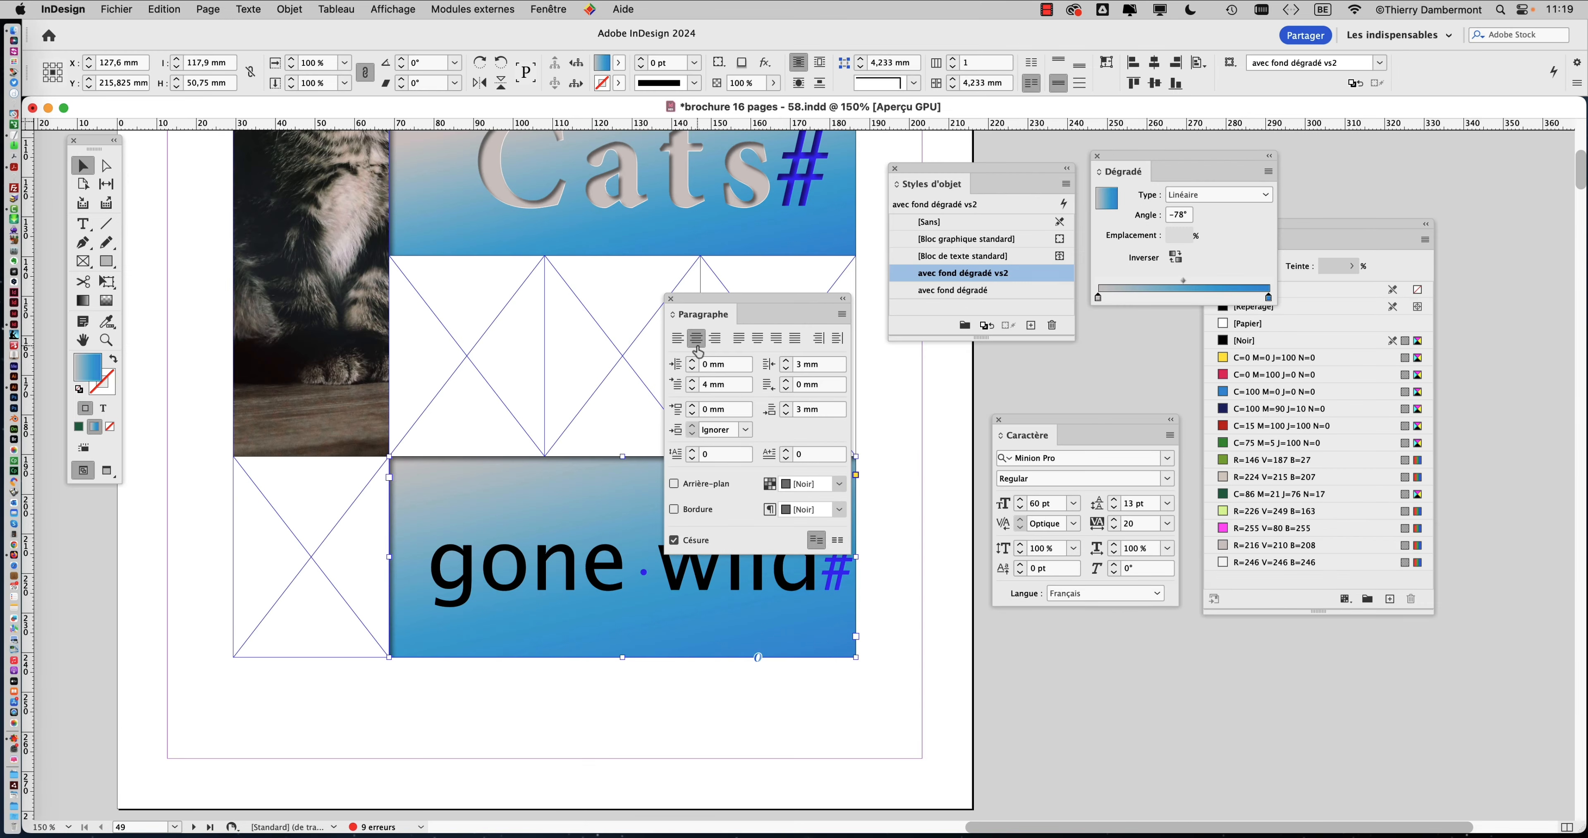
pyautogui.moveTo(711, 300); pyautogui.dragTo(1431, 184)
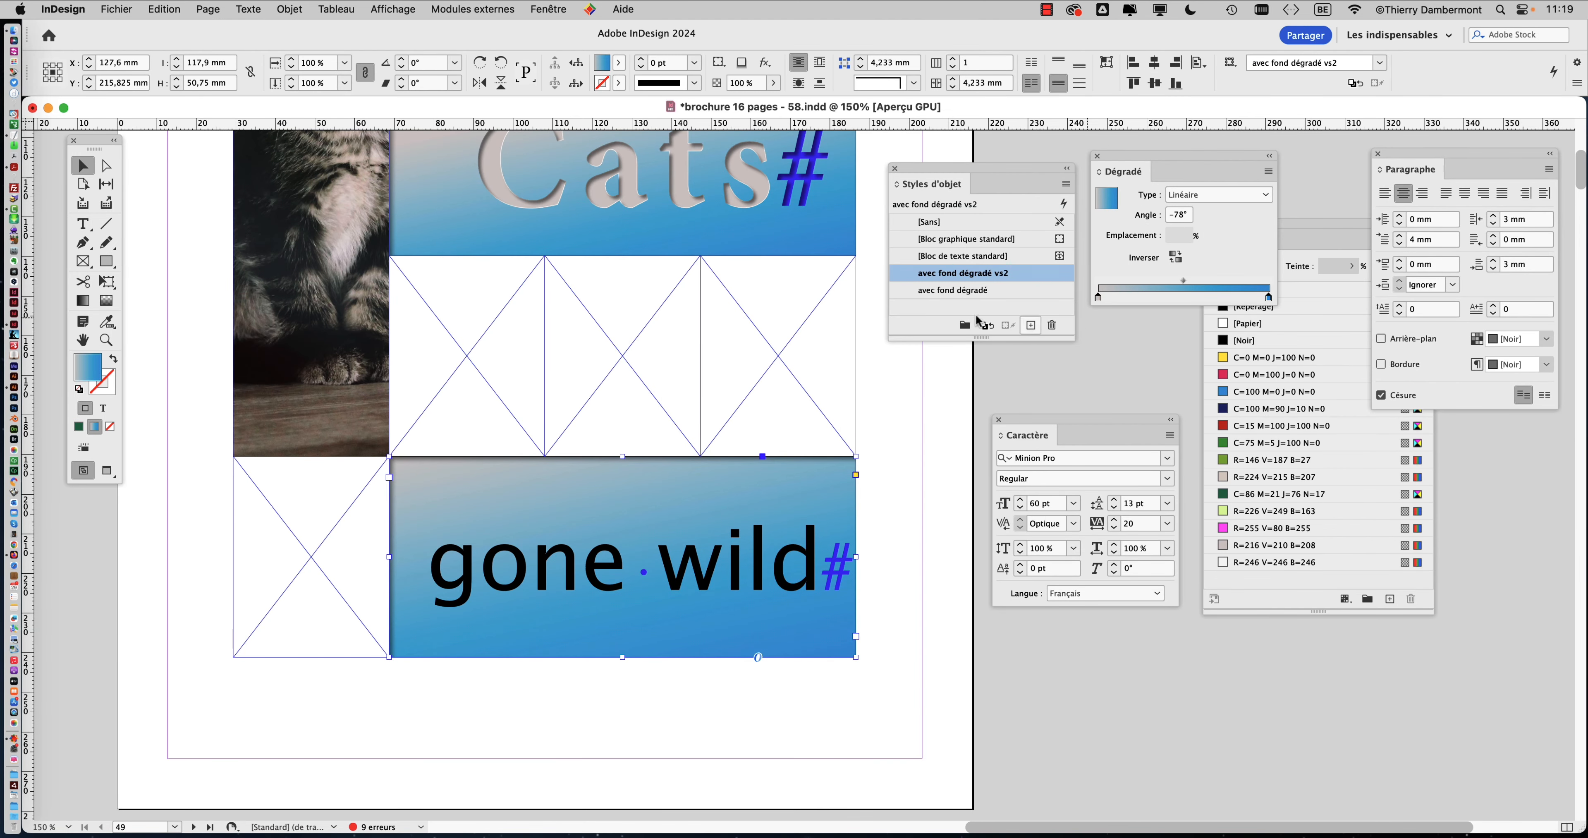
# Reduce the size of the "gone wild" text to 56 pt
pyautogui.click(1020, 510)
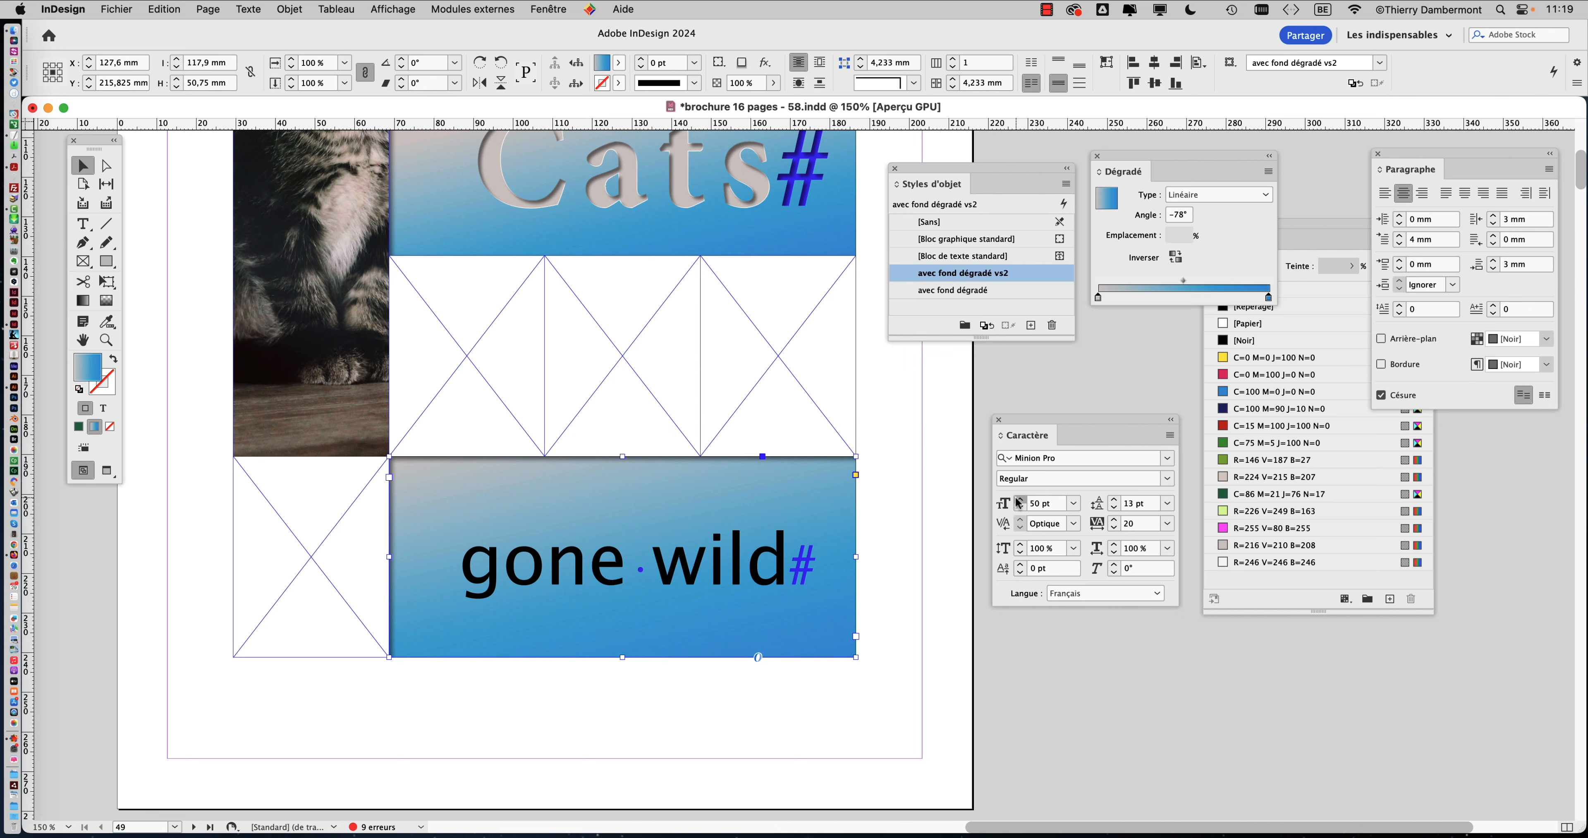
pyautogui.click(1021, 503)
pyautogui.click(1021, 503)
pyautogui.click(1021, 502)
pyautogui.click(1022, 502)
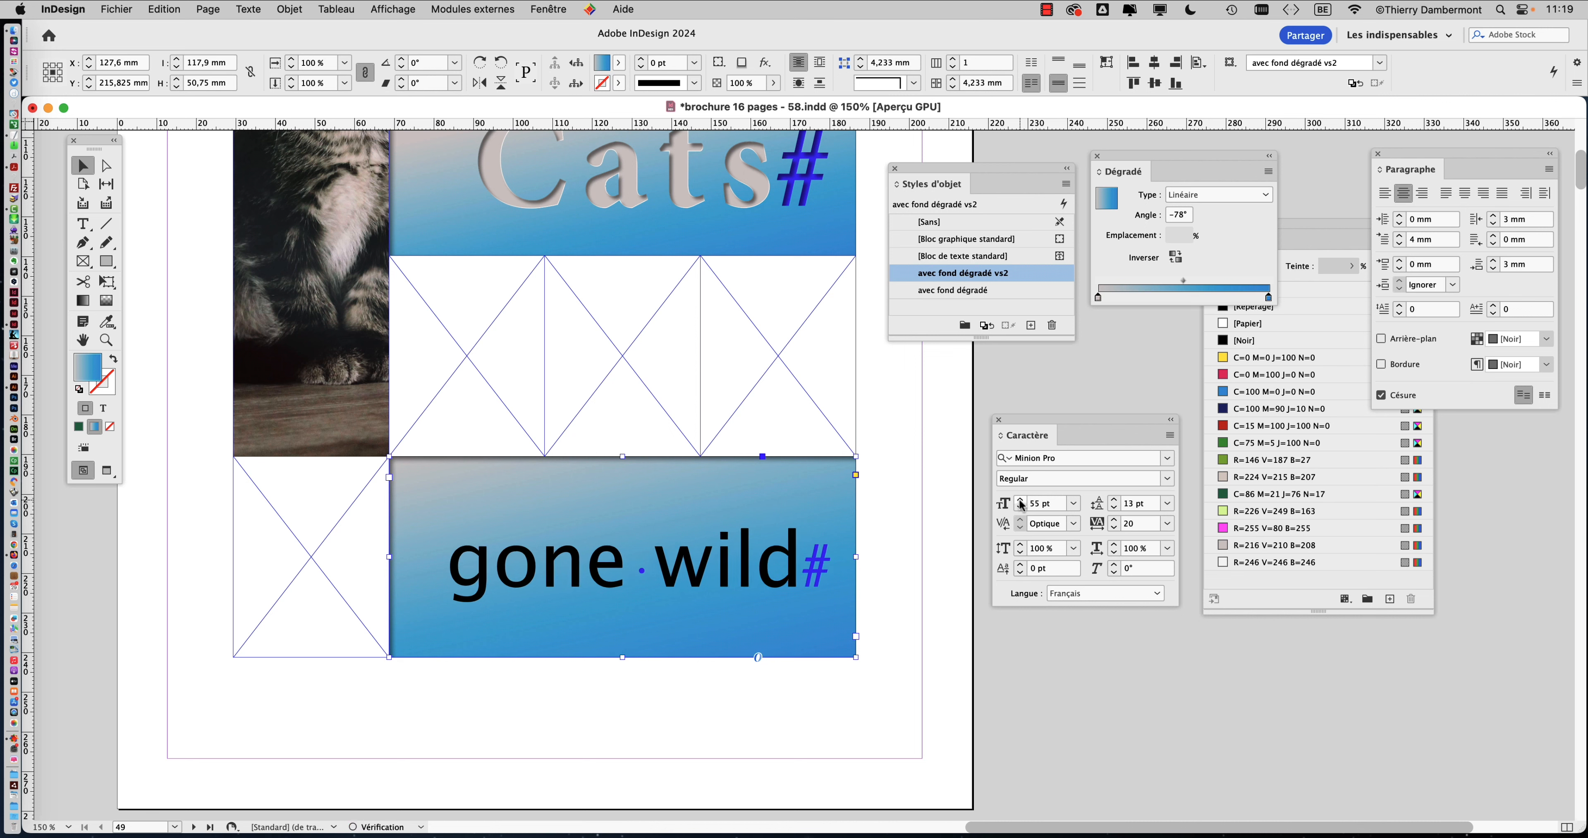
pyautogui.click(1021, 503)
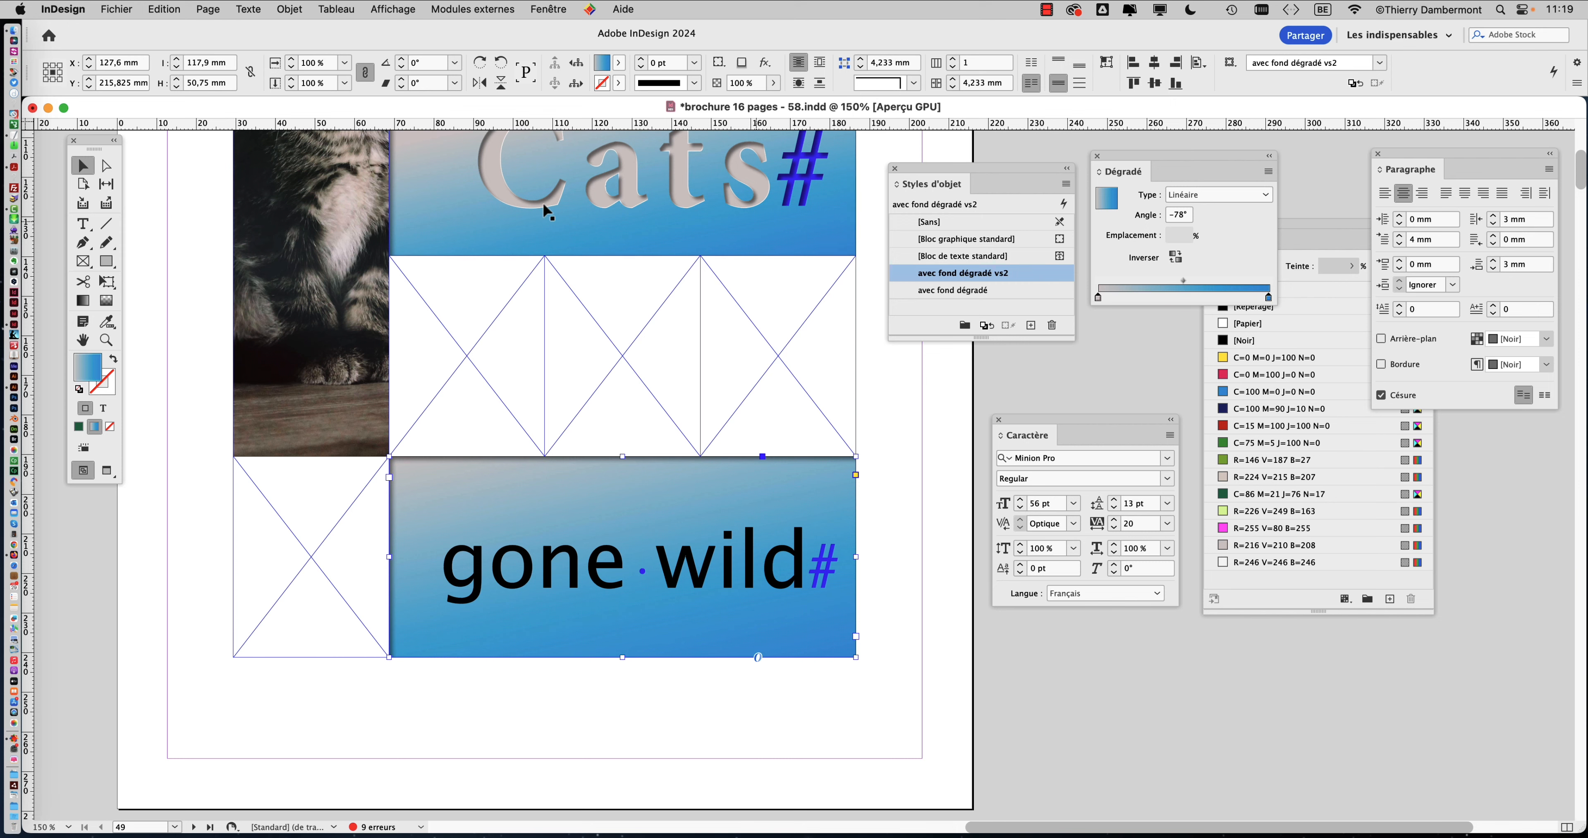
# Insert a forced line break before "wild" with the Type tool and close the on-screen keyboard
pyautogui.scroll(2, 709, 570)
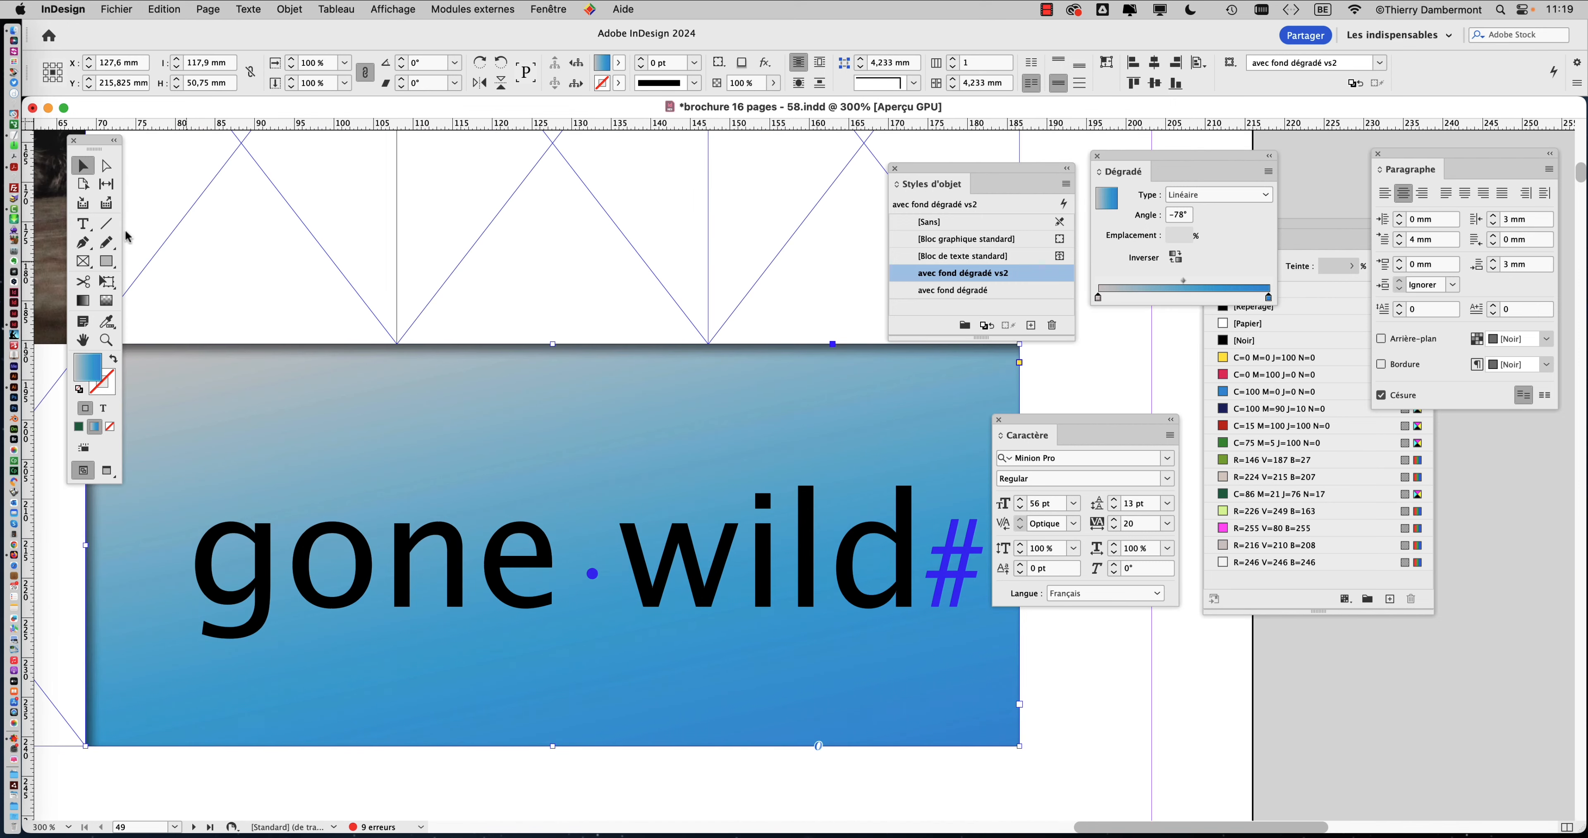
pyautogui.click(83, 224)
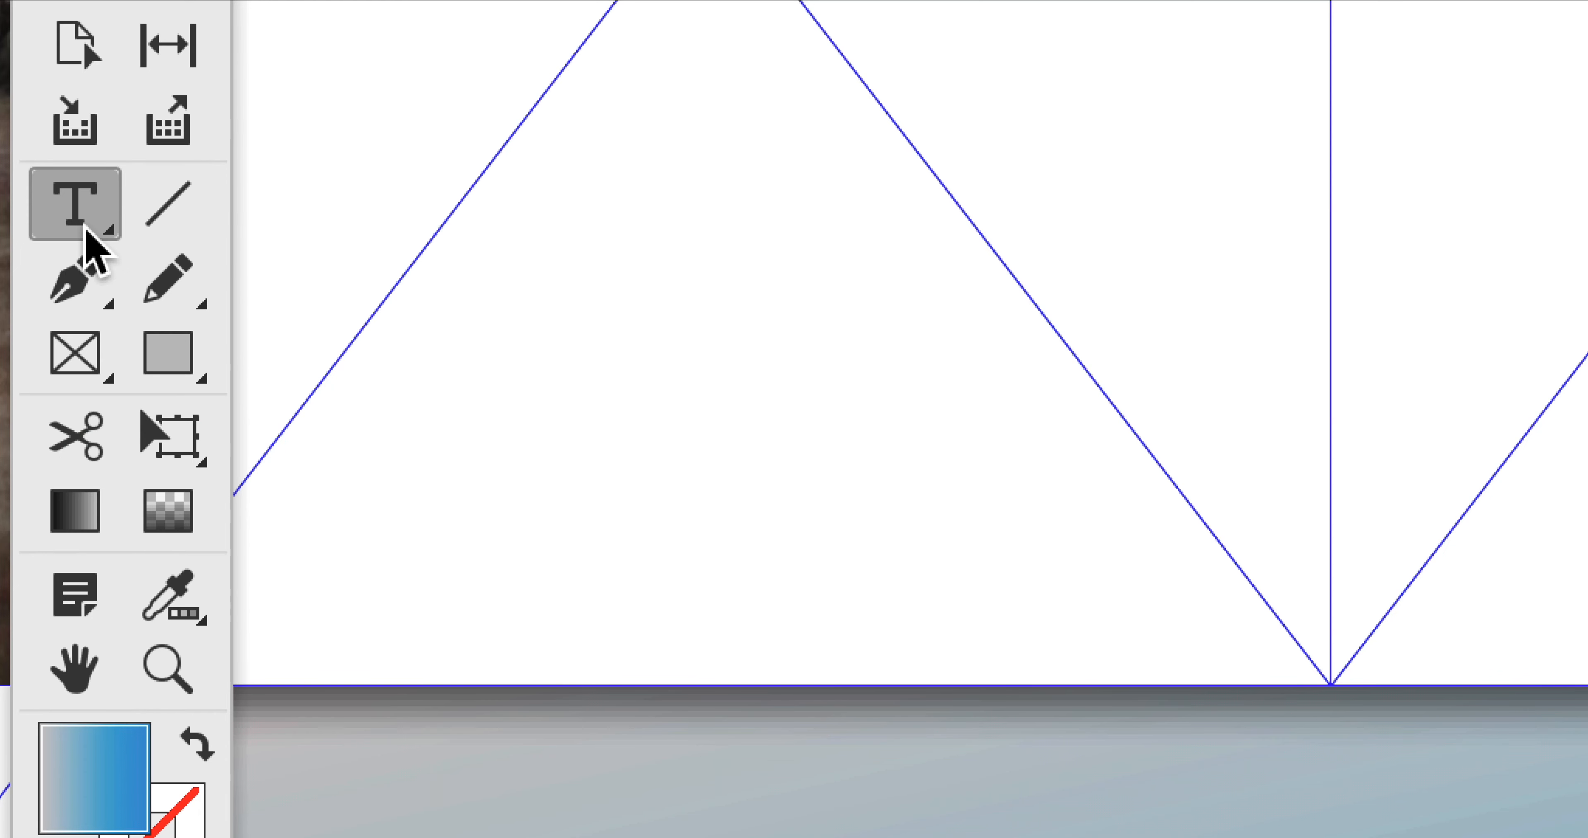
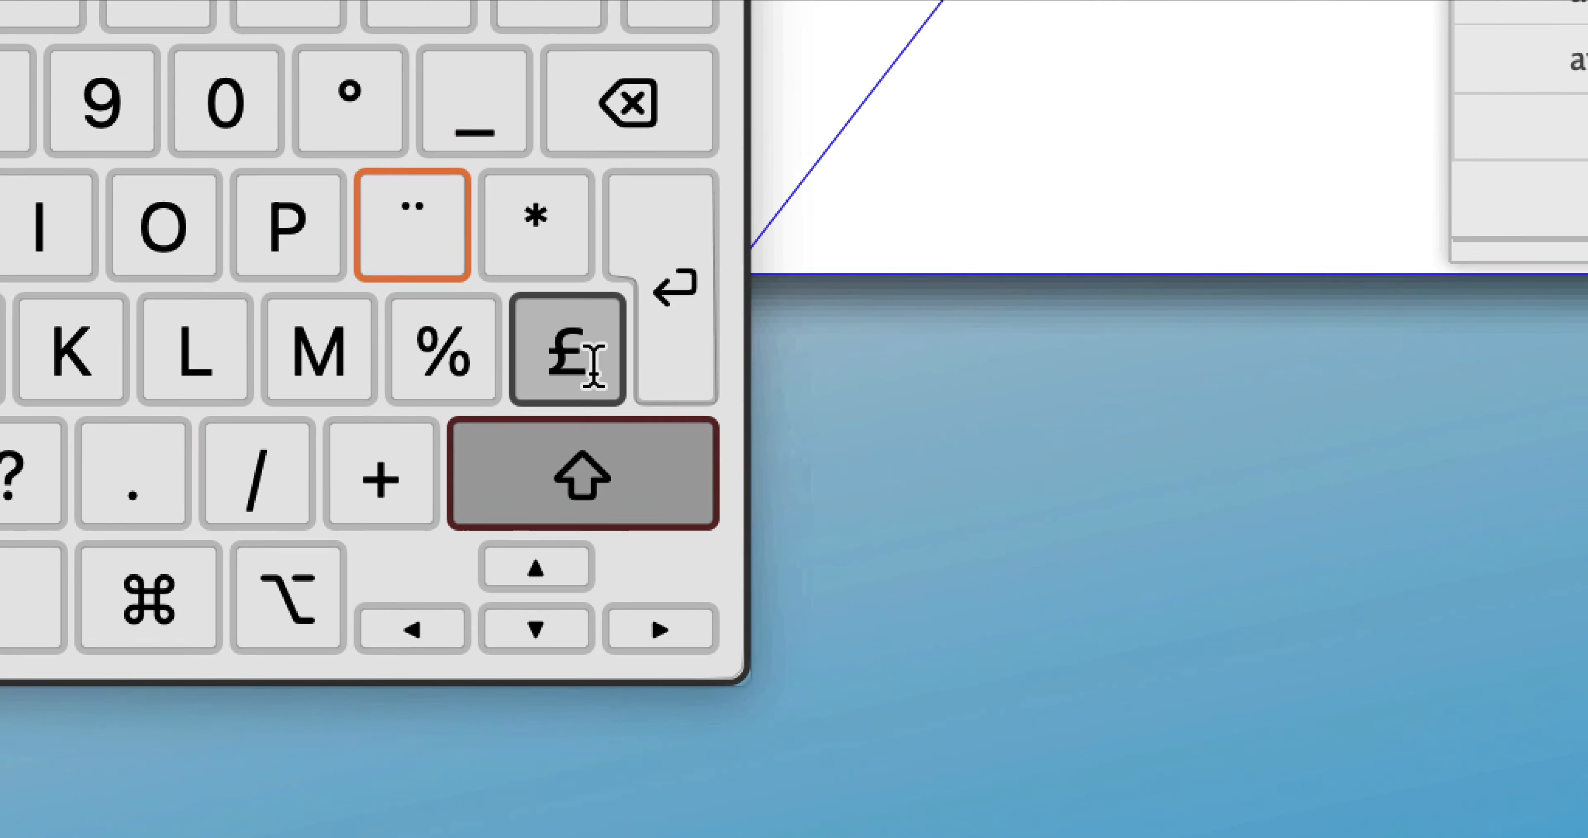
pyautogui.press('super+alt')
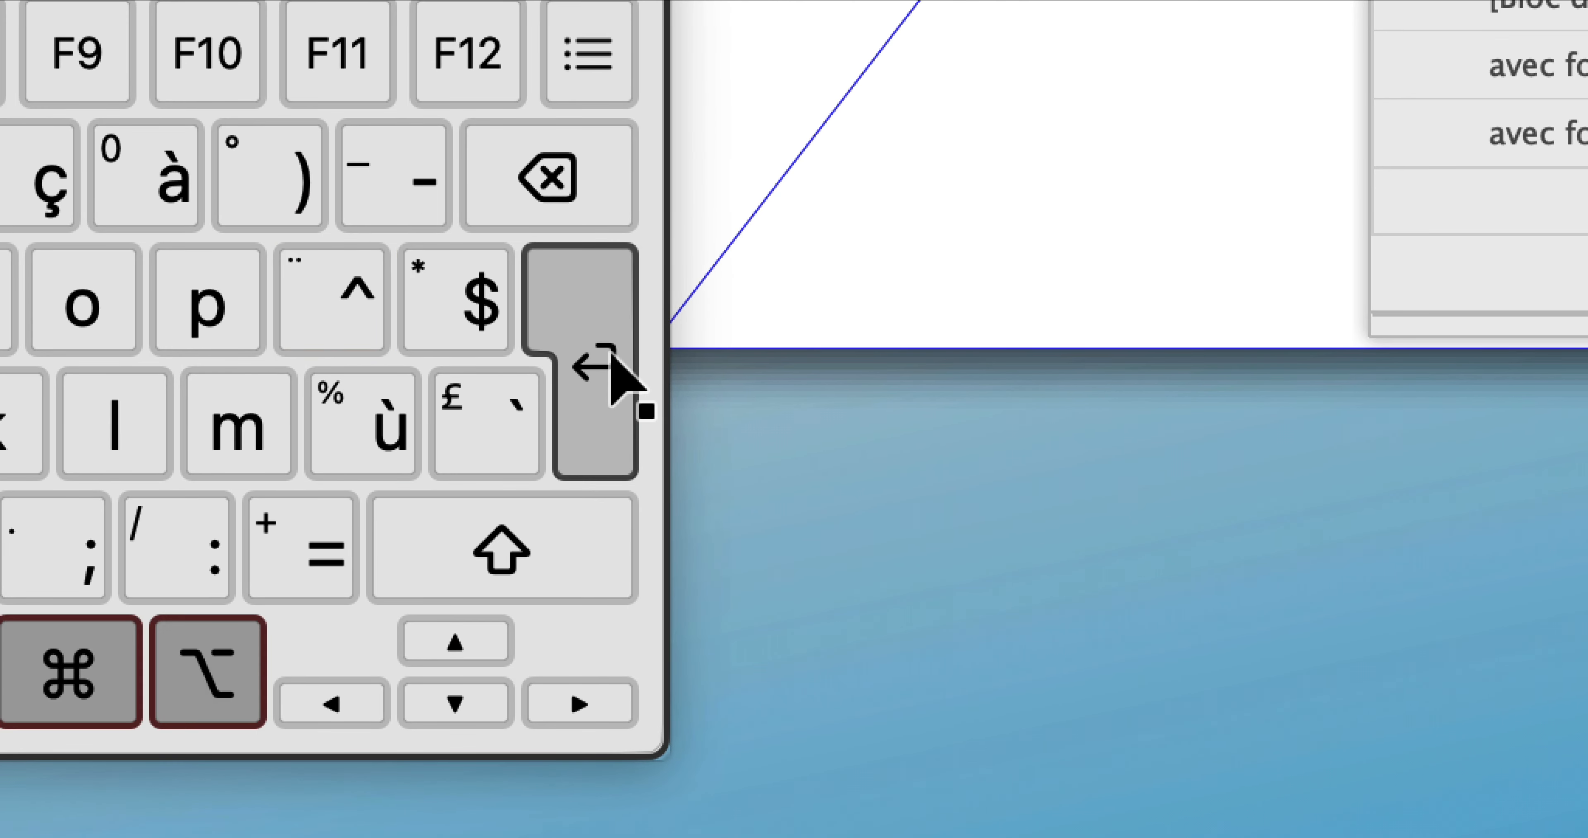
pyautogui.press('super+alt+equal')
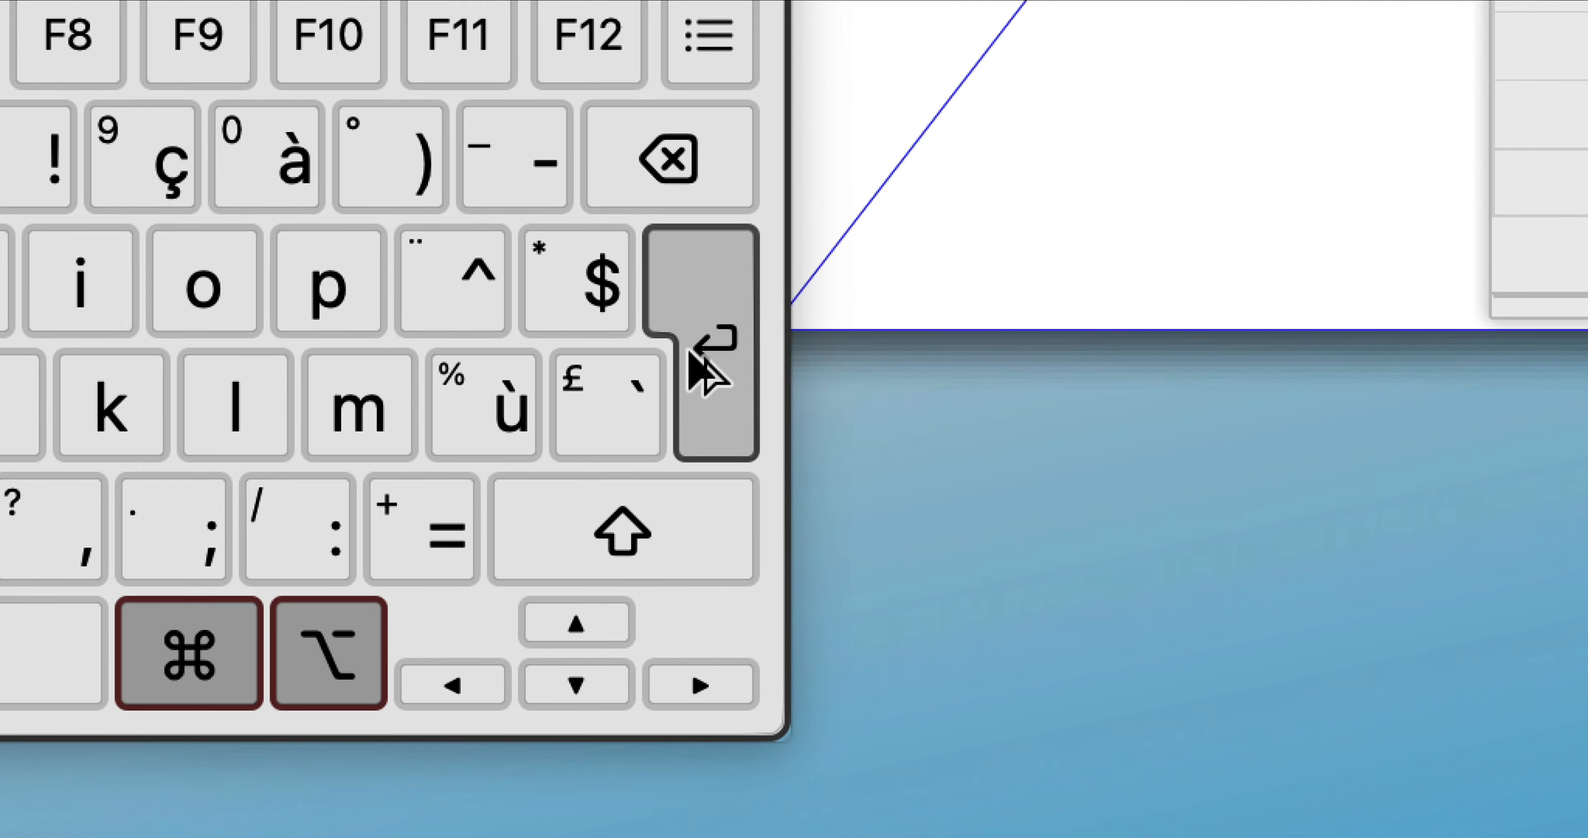
pyautogui.click(691, 353)
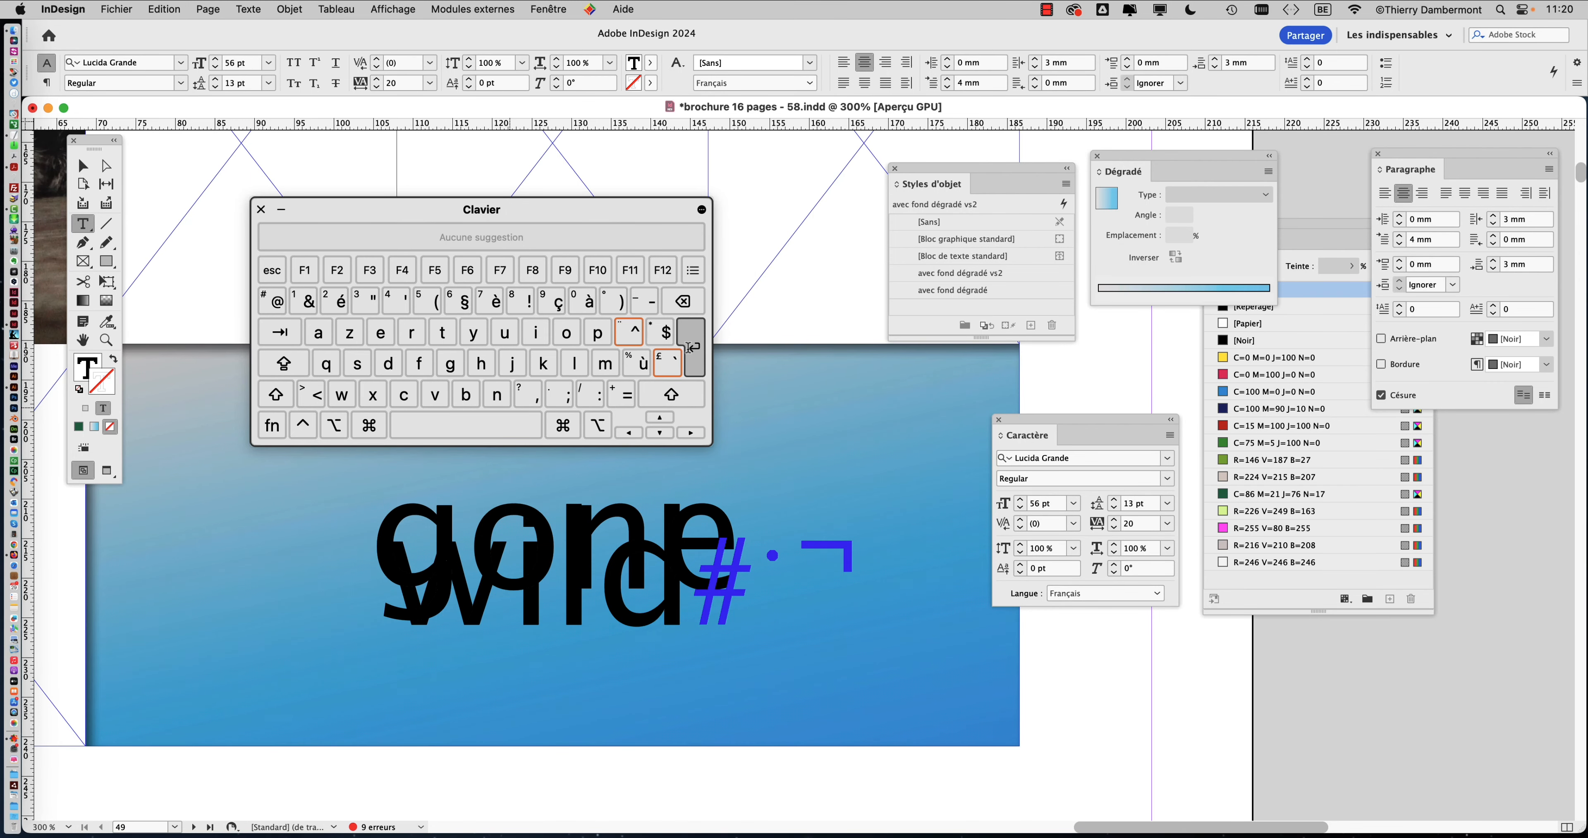
pyautogui.click(261, 209)
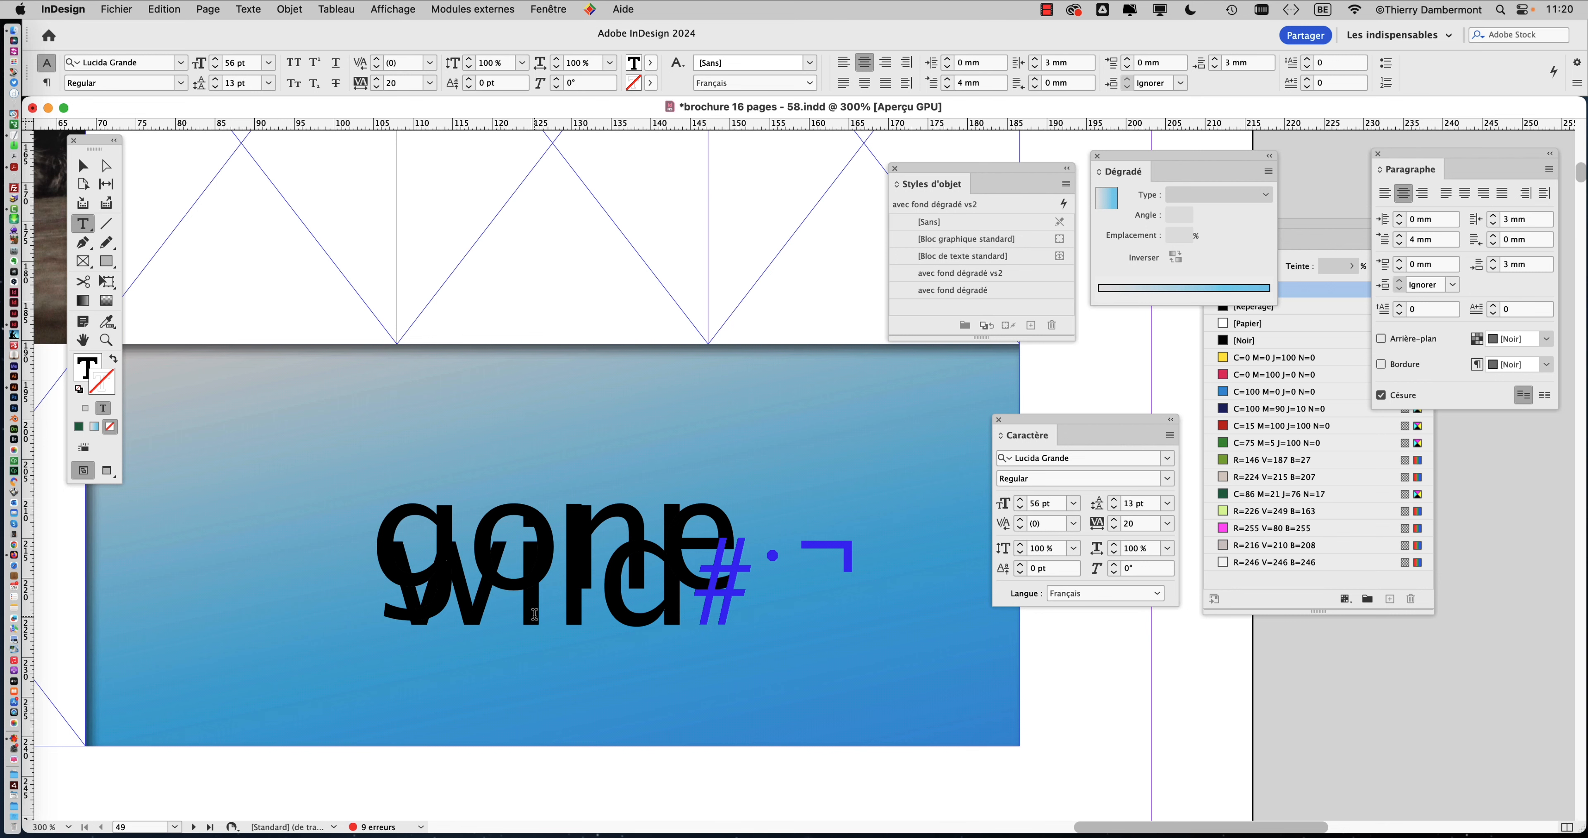
pyautogui.keyDown('super'); pyautogui.click(535, 620); pyautogui.keyUp('super')
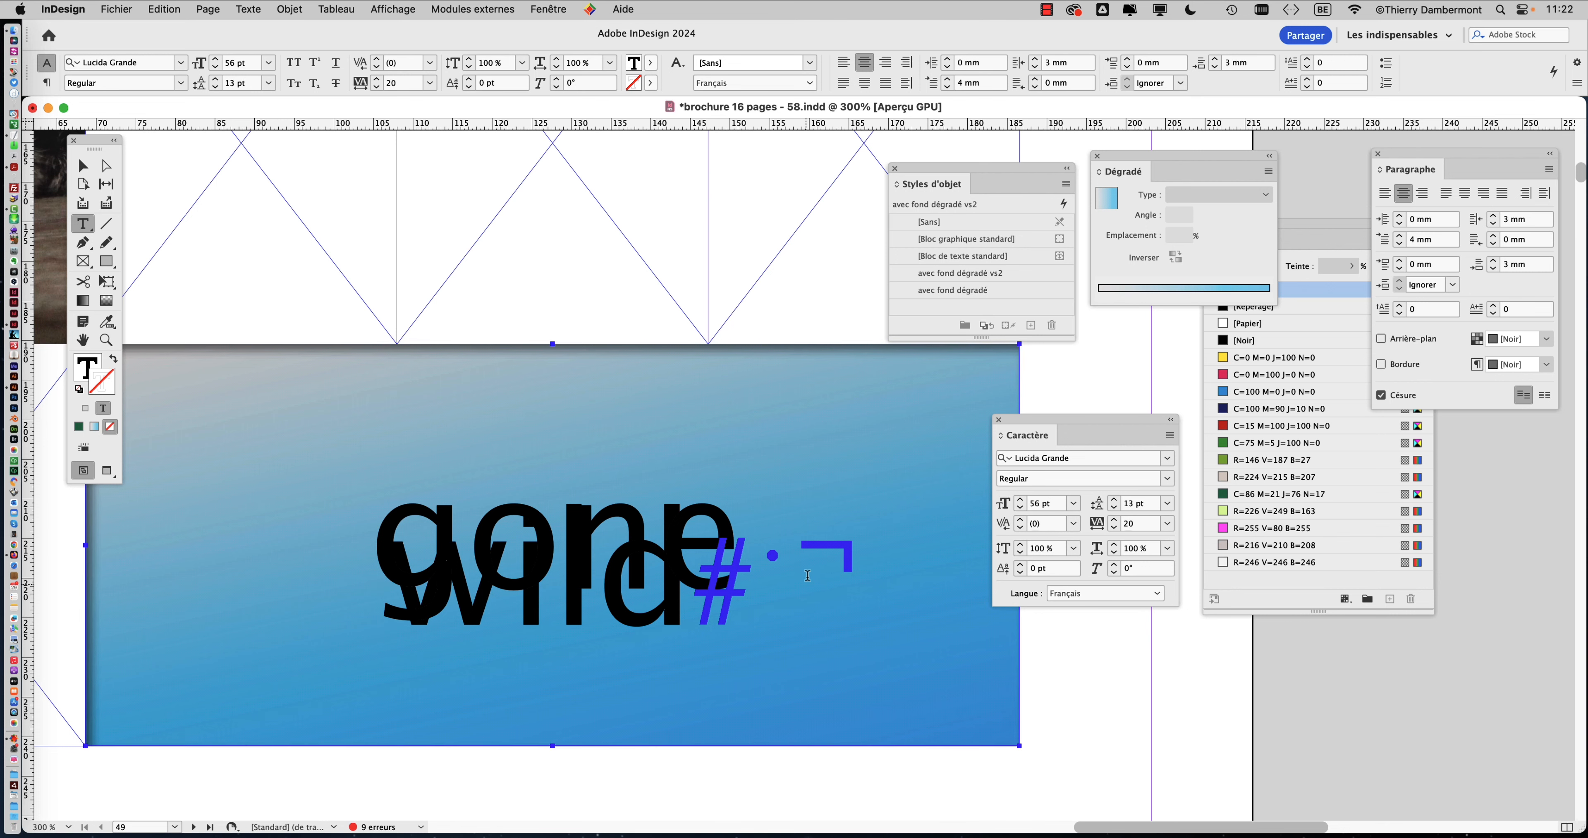
pyautogui.press('super+shift+a')
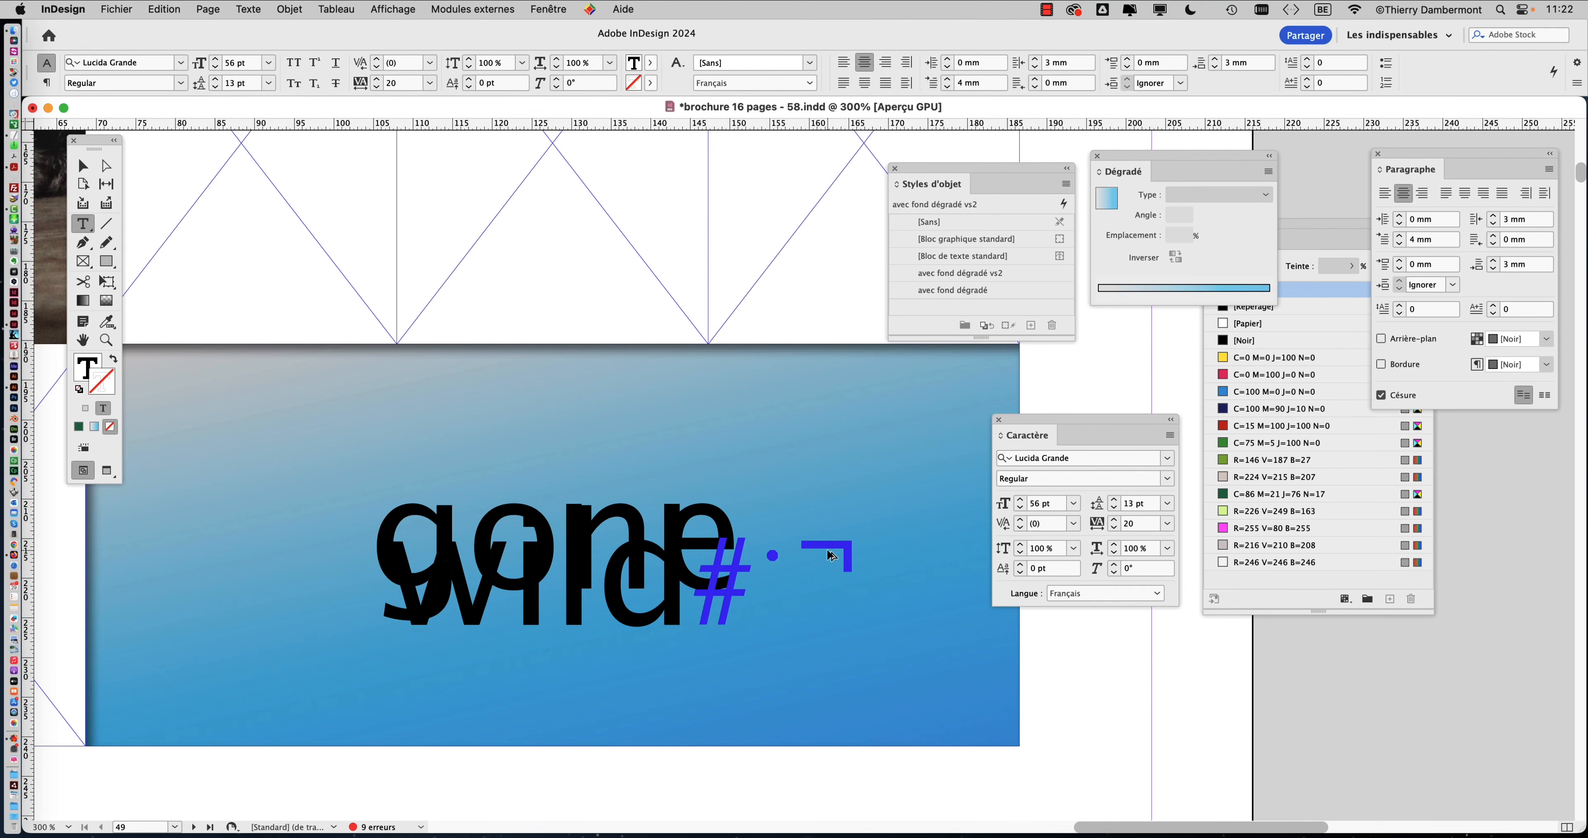
pyautogui.click(250, 9)
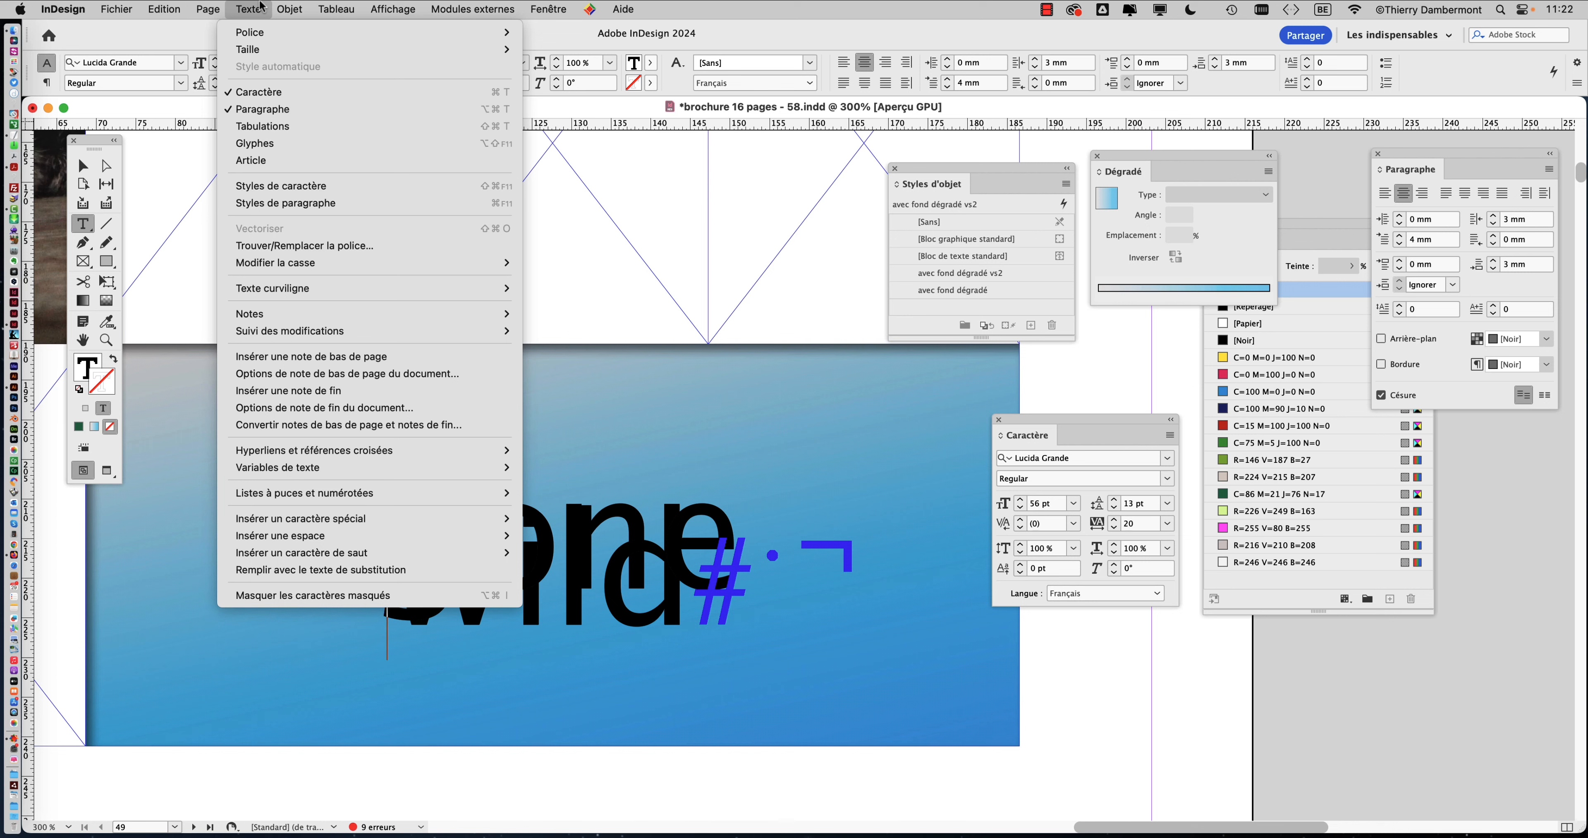
pyautogui.click(261, 7)
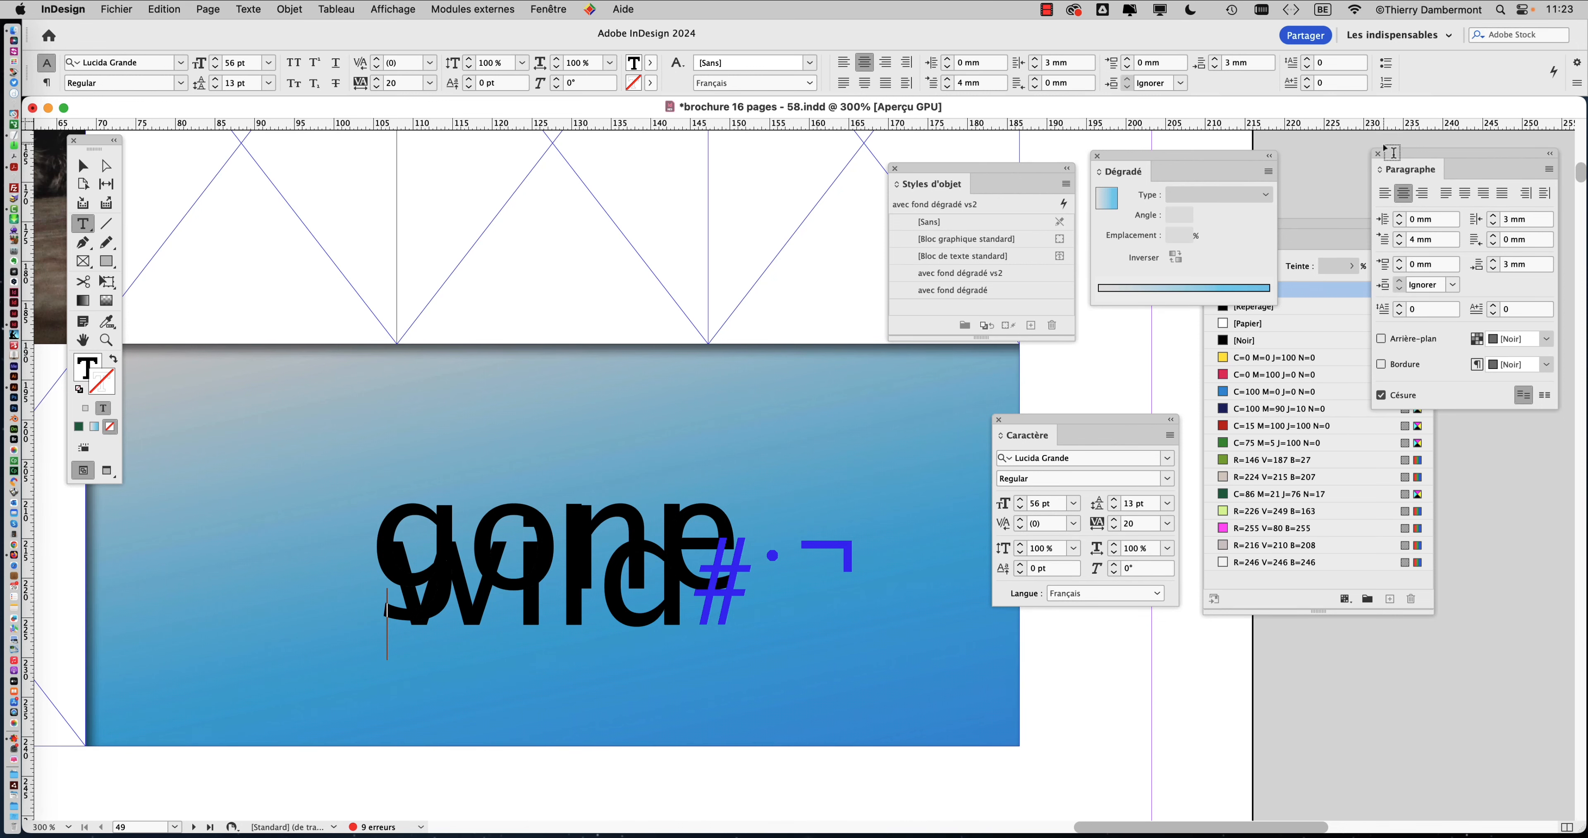
# Try to raise the leading to 15 pt at the insertion point without selecting the text
pyautogui.moveTo(1092, 418); pyautogui.dragTo(620, 209)
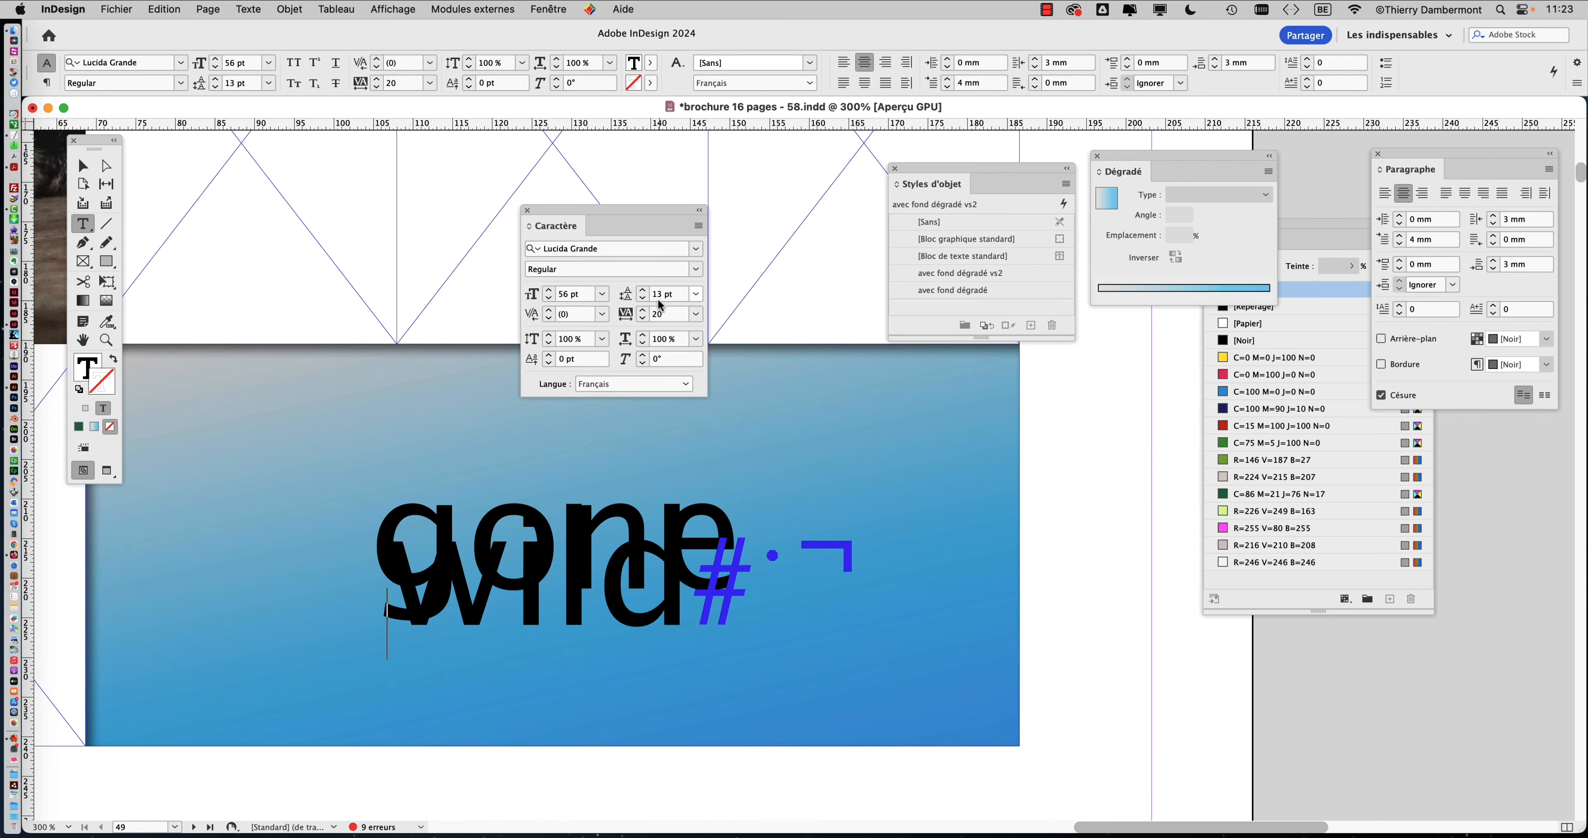
pyautogui.click(643, 291)
pyautogui.click(643, 291)
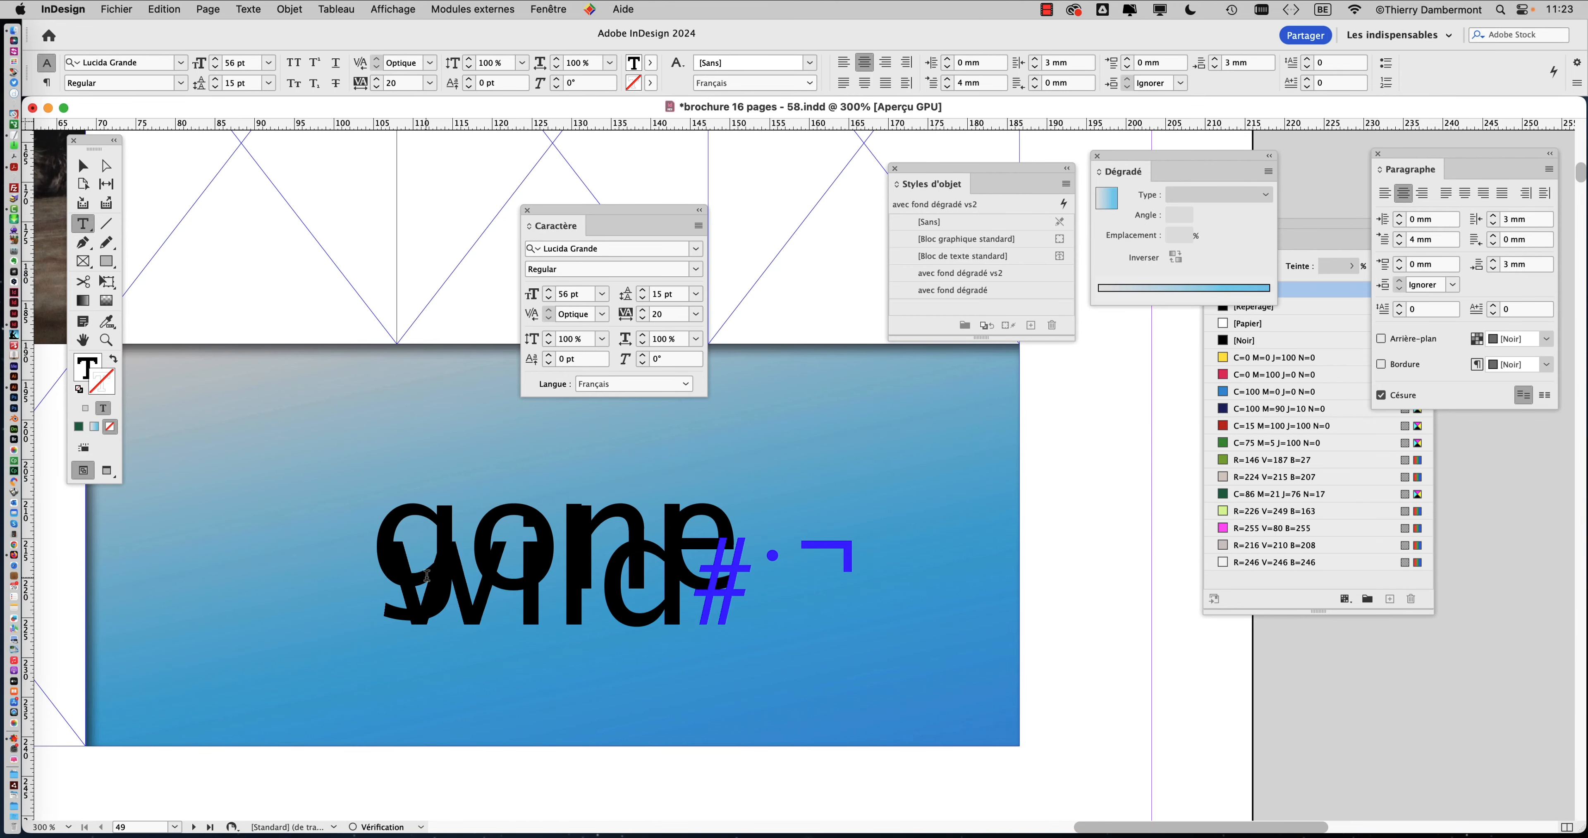
pyautogui.press('super+a')
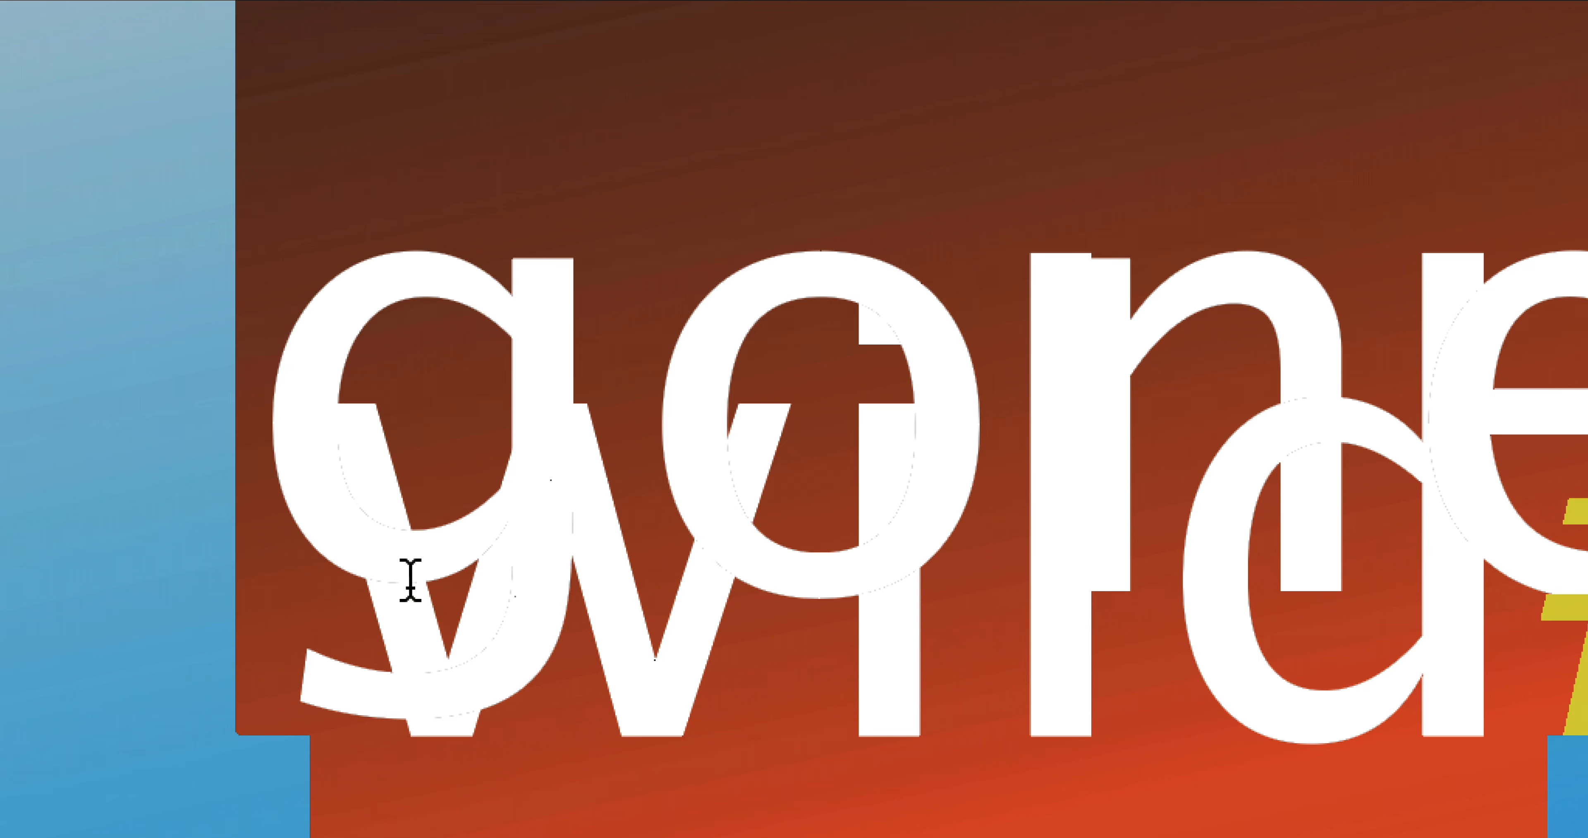
pyautogui.click(407, 578)
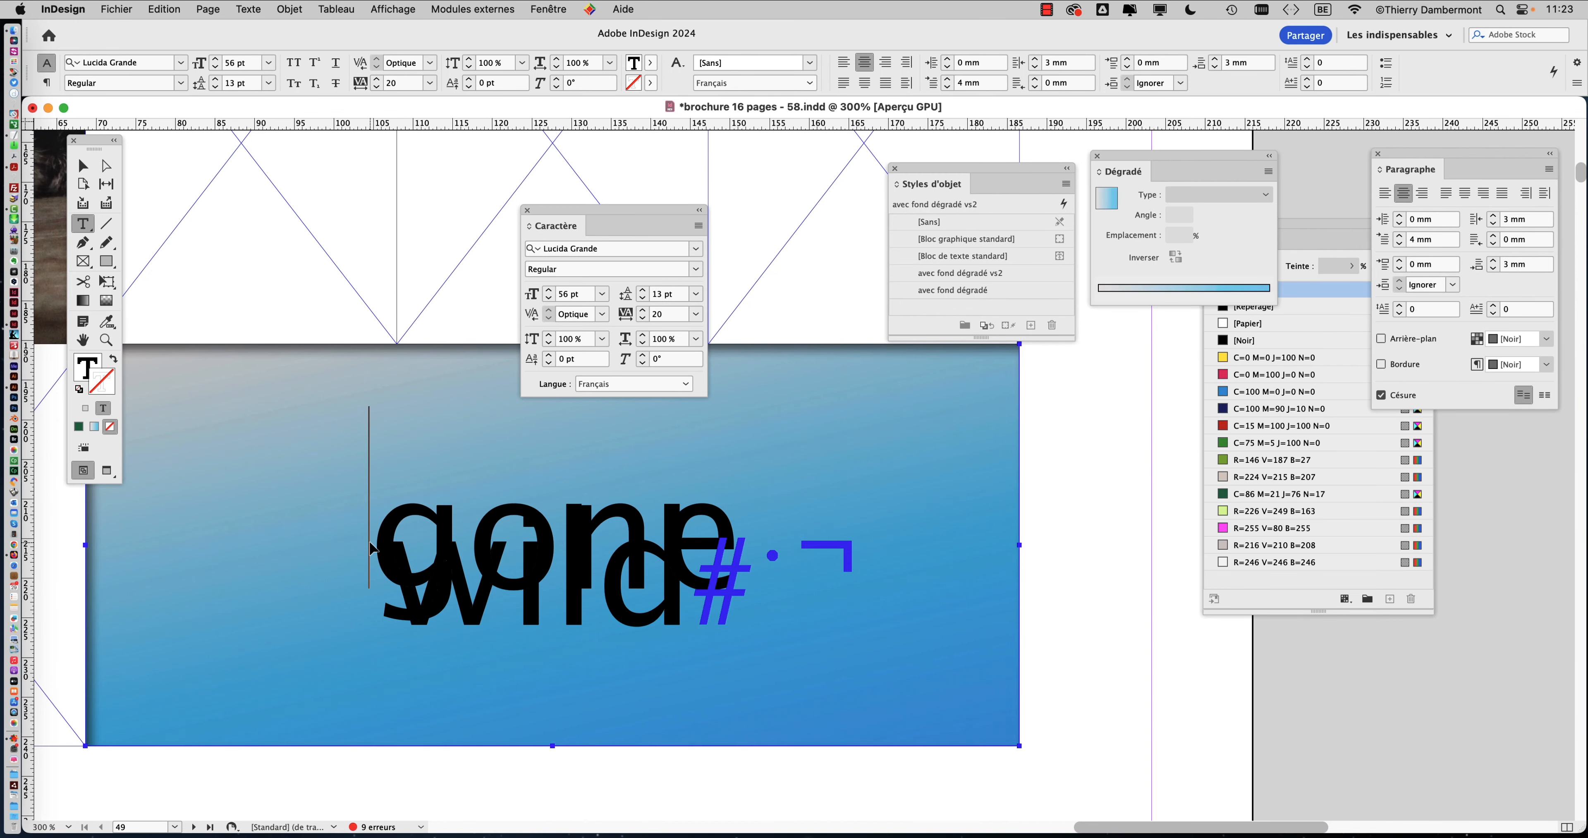
# Select all the text in the gradient frame and increase its leading to 60 pt
pyautogui.press('super+a')
pyautogui.click(643, 291)
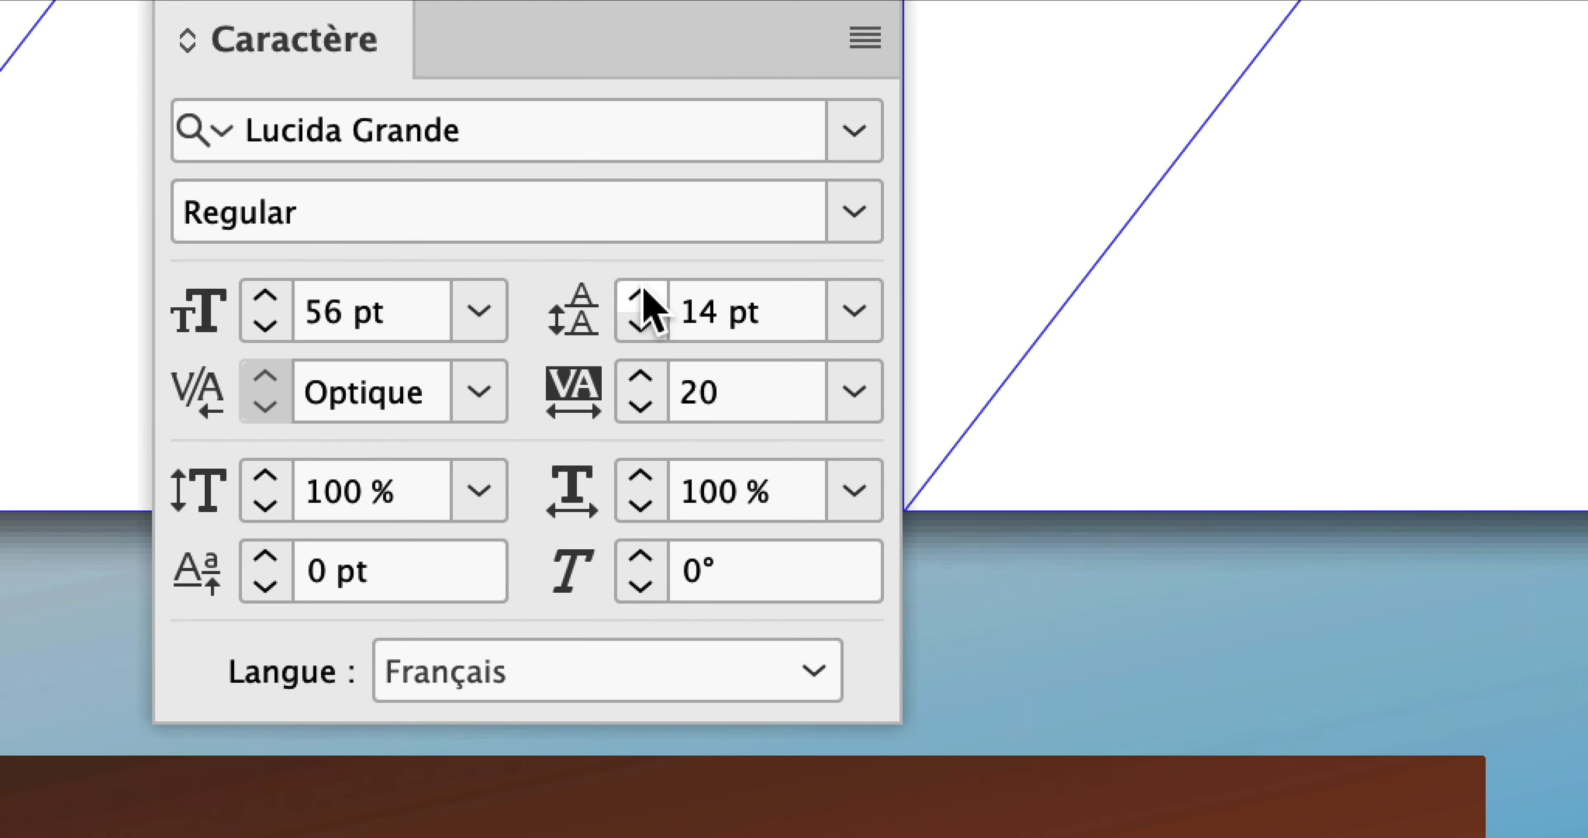
pyautogui.click(643, 290)
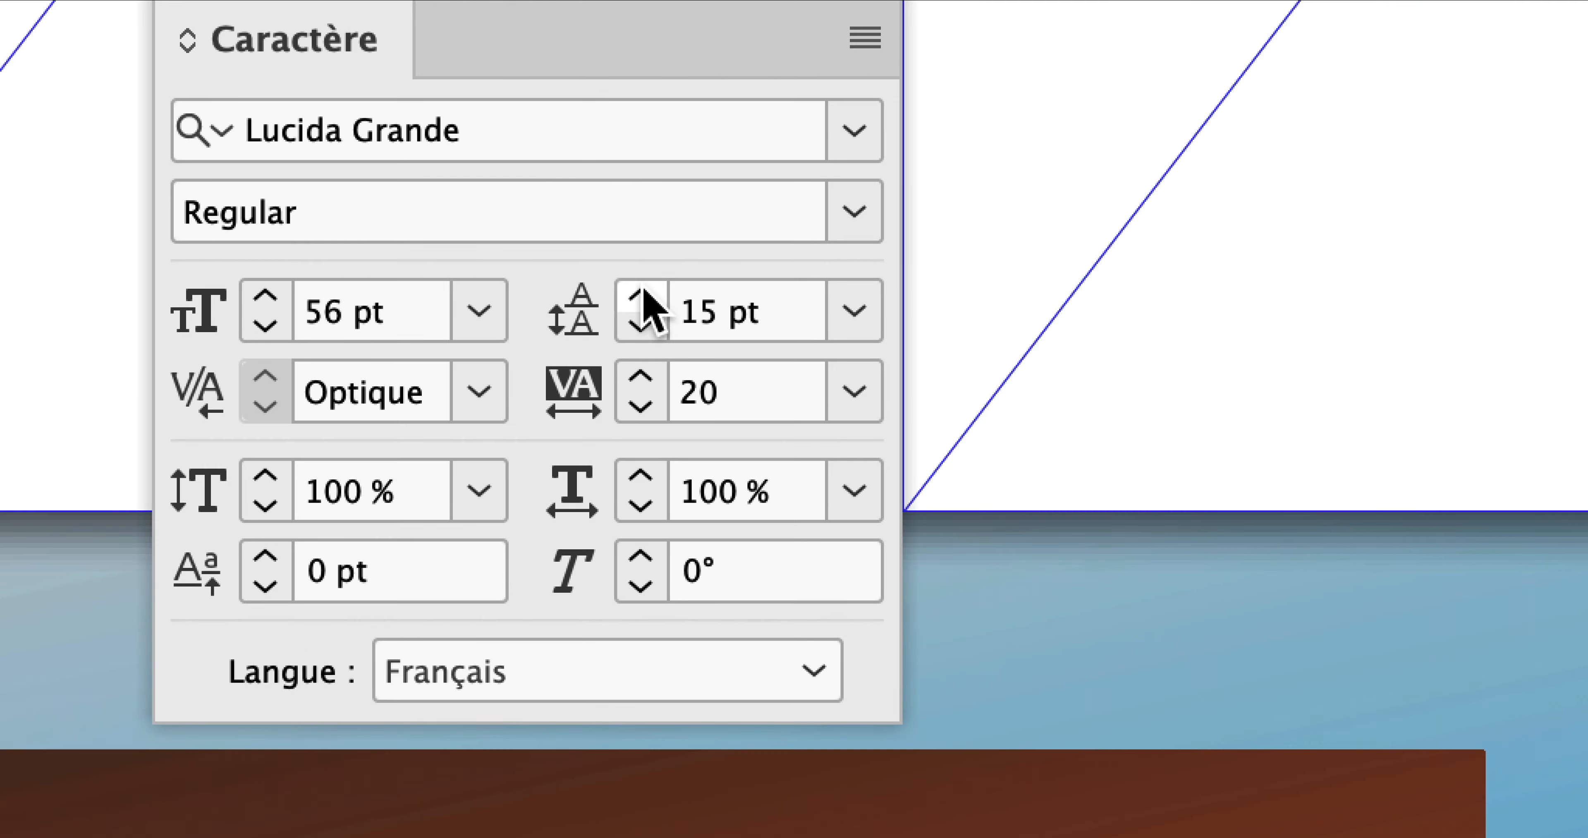
pyautogui.click(643, 290)
pyautogui.click(643, 291)
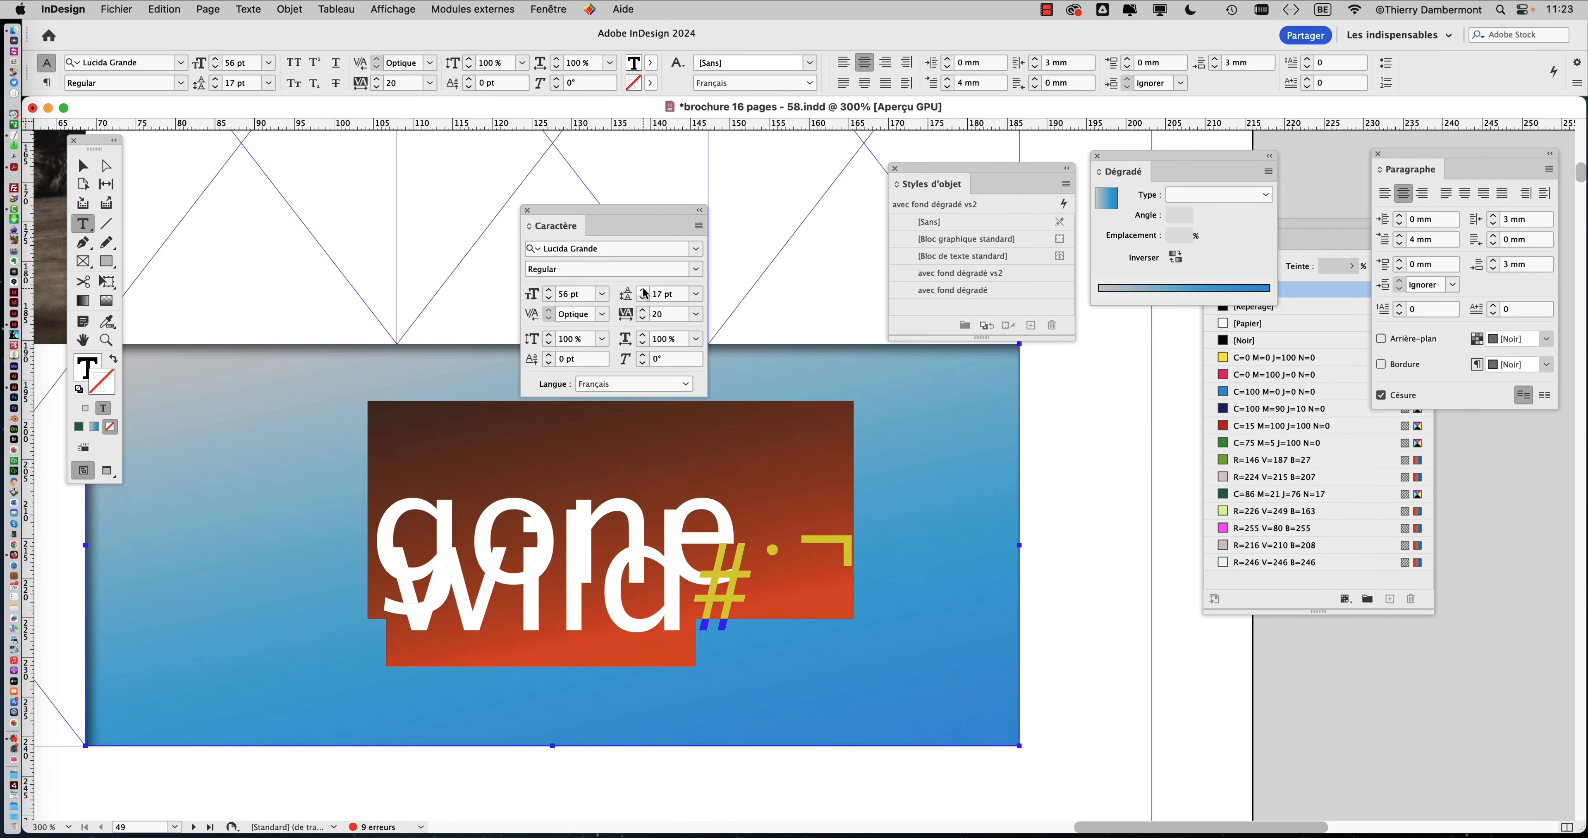
pyautogui.moveTo(644, 291); pyautogui.dragTo(644, 291)
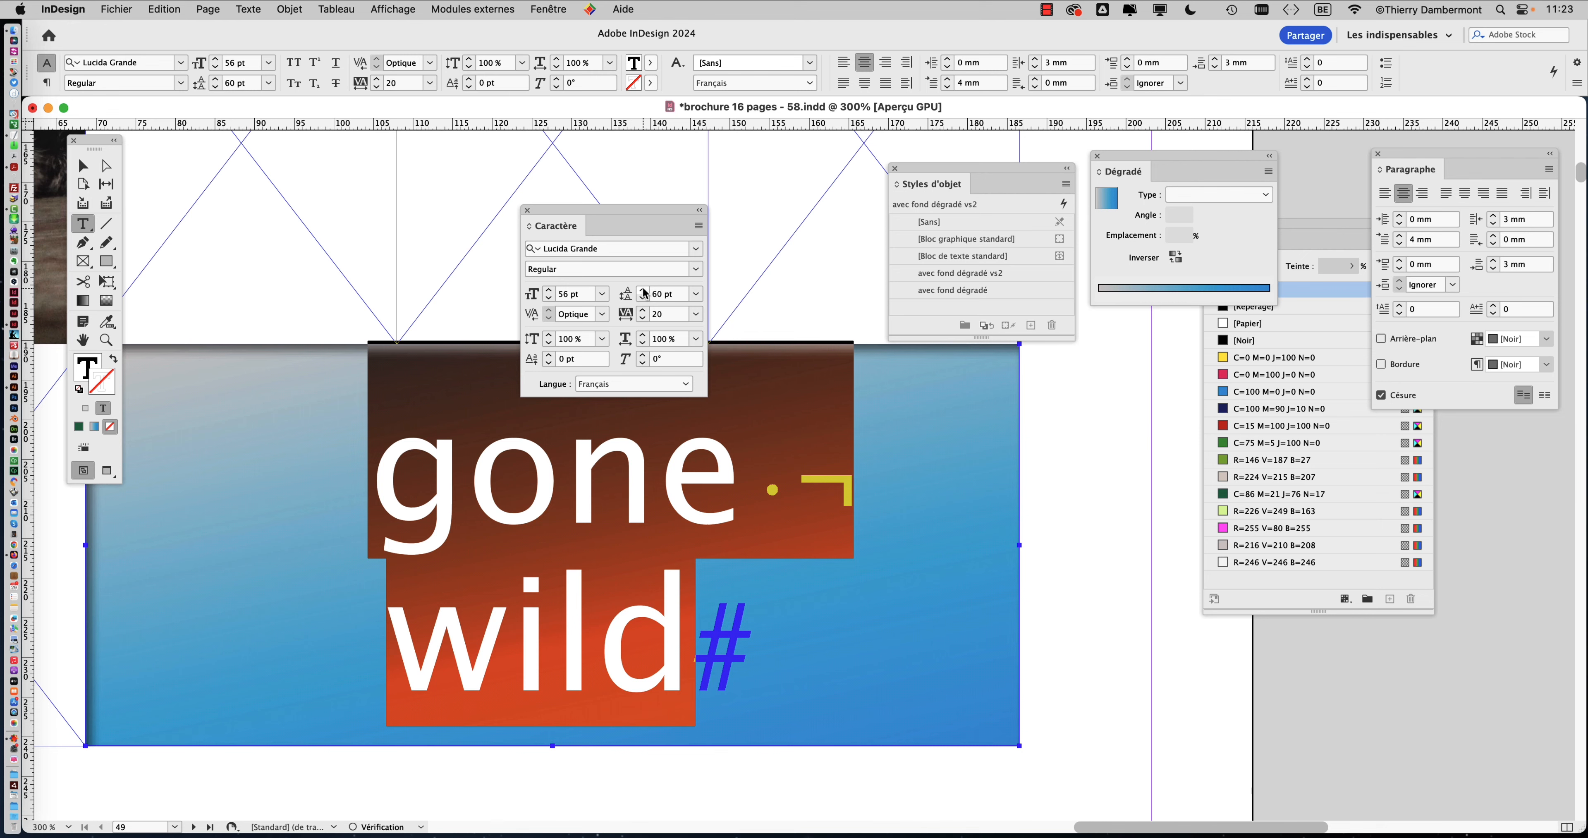
# Delete the extra space between "gone" and the forced line break
pyautogui.click(781, 483)
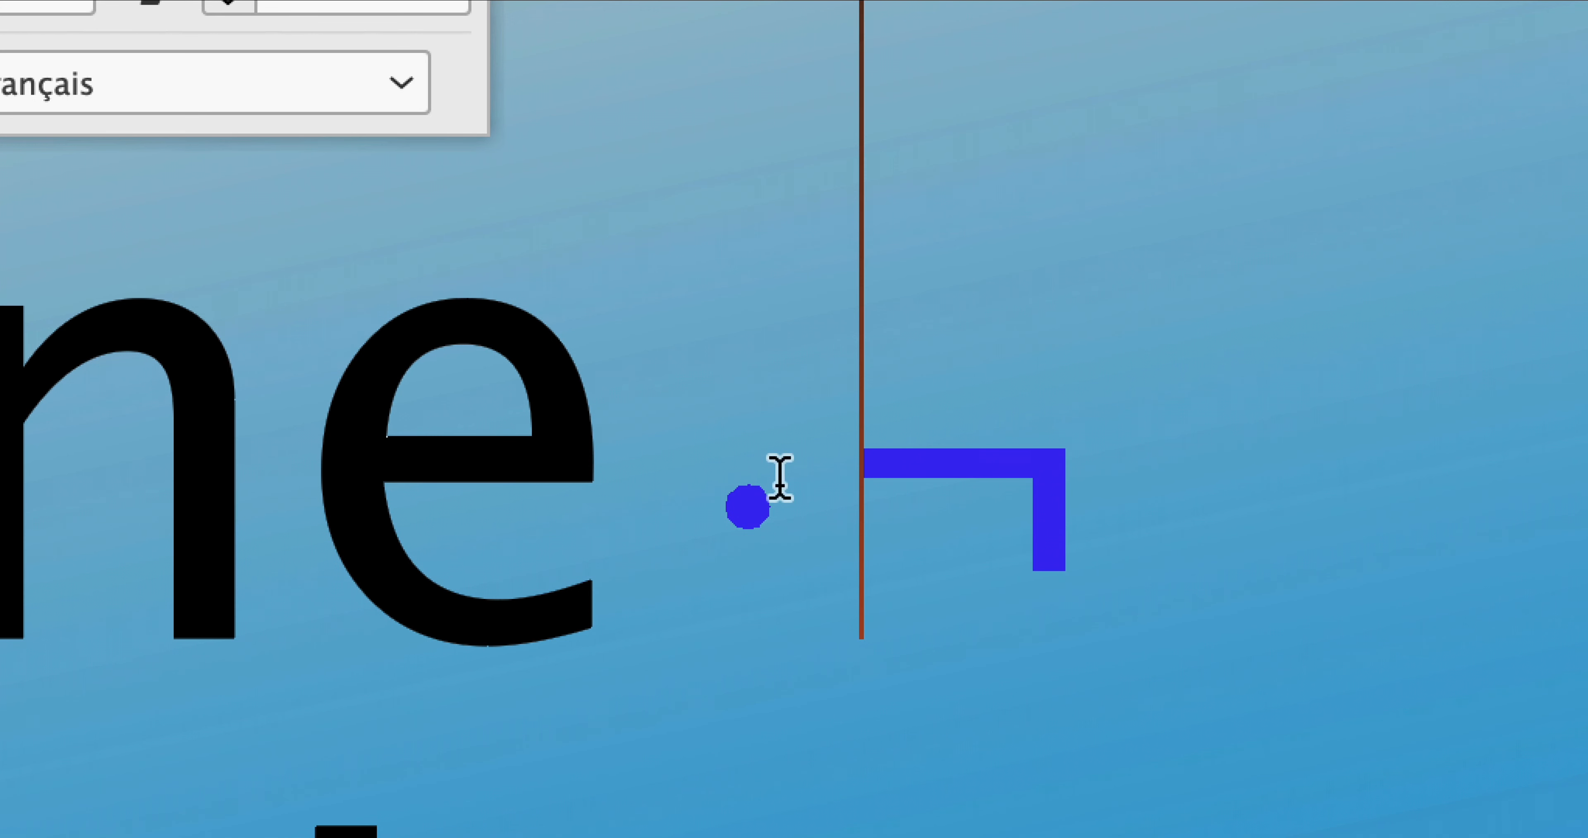
pyautogui.doubleClick(749, 505)
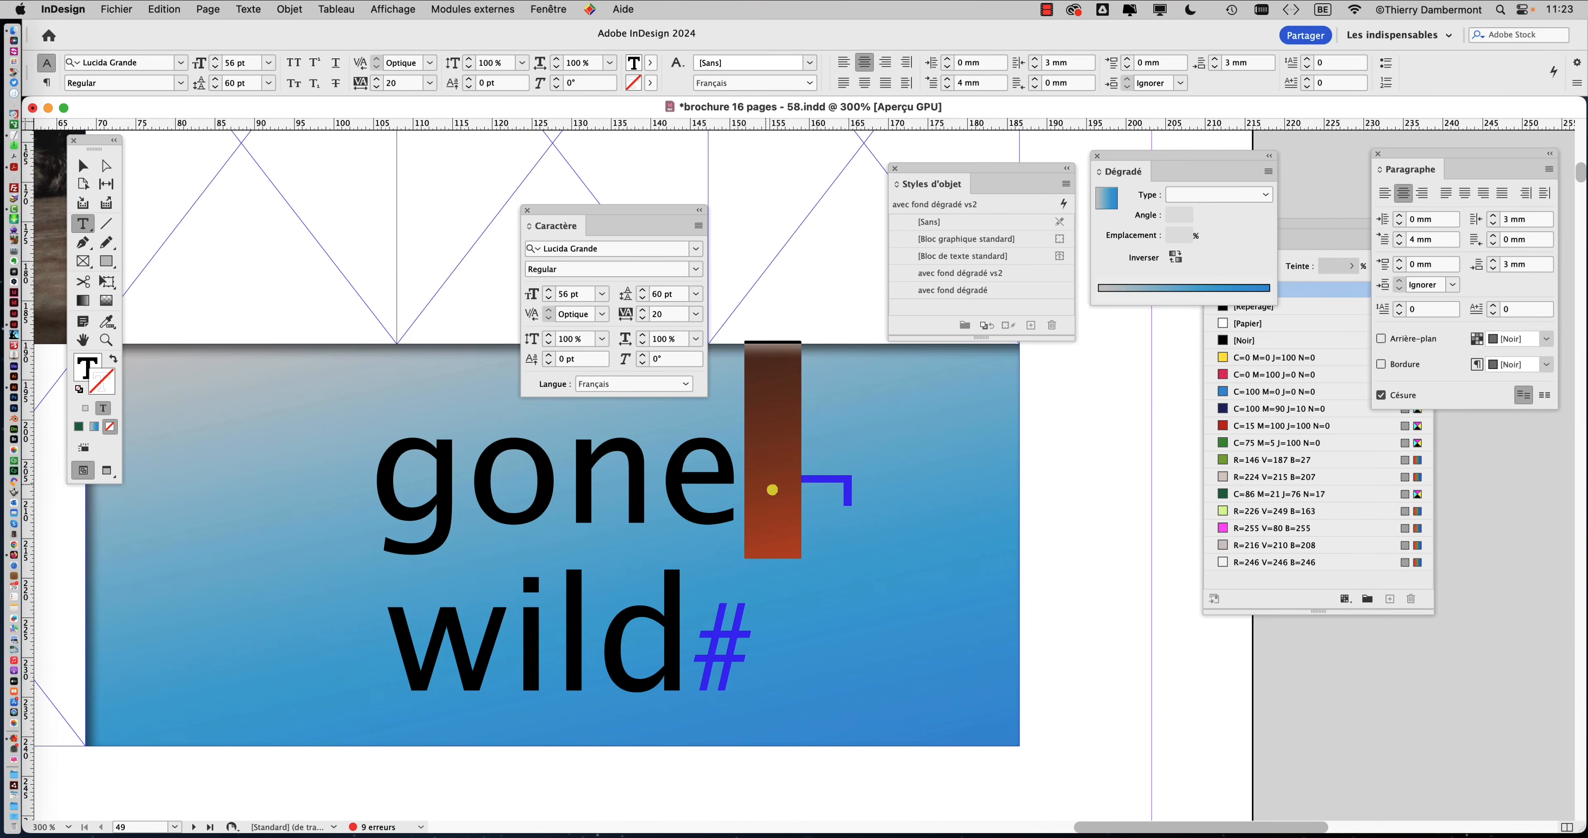
pyautogui.press('BackSpace')
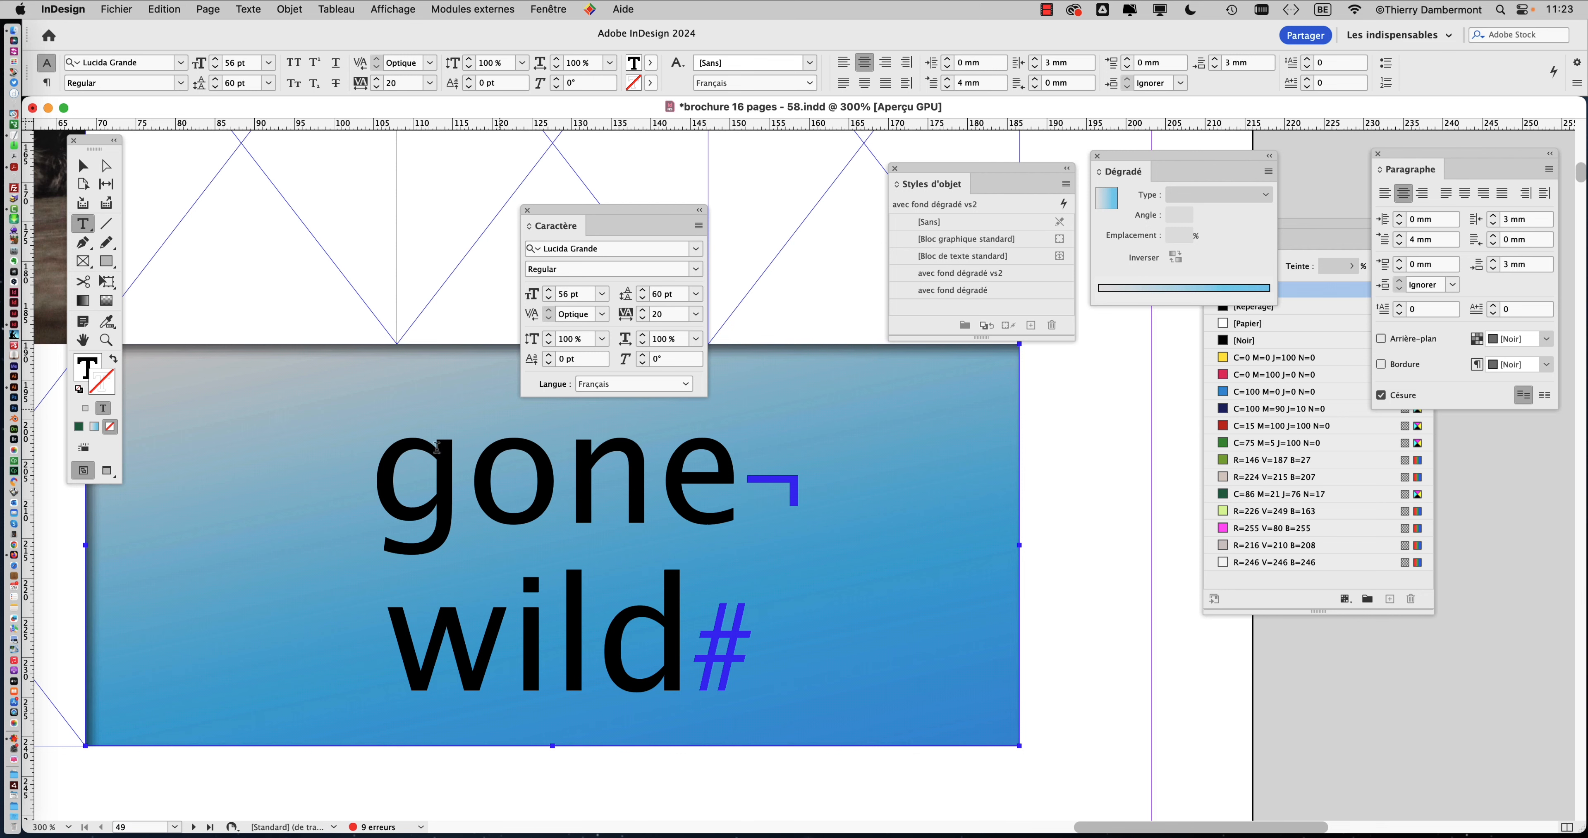
# Select both lines of the "gone wild" text and set the size to 50 pt and the tracking to 100
pyautogui.moveTo(389, 471); pyautogui.dragTo(778, 654)
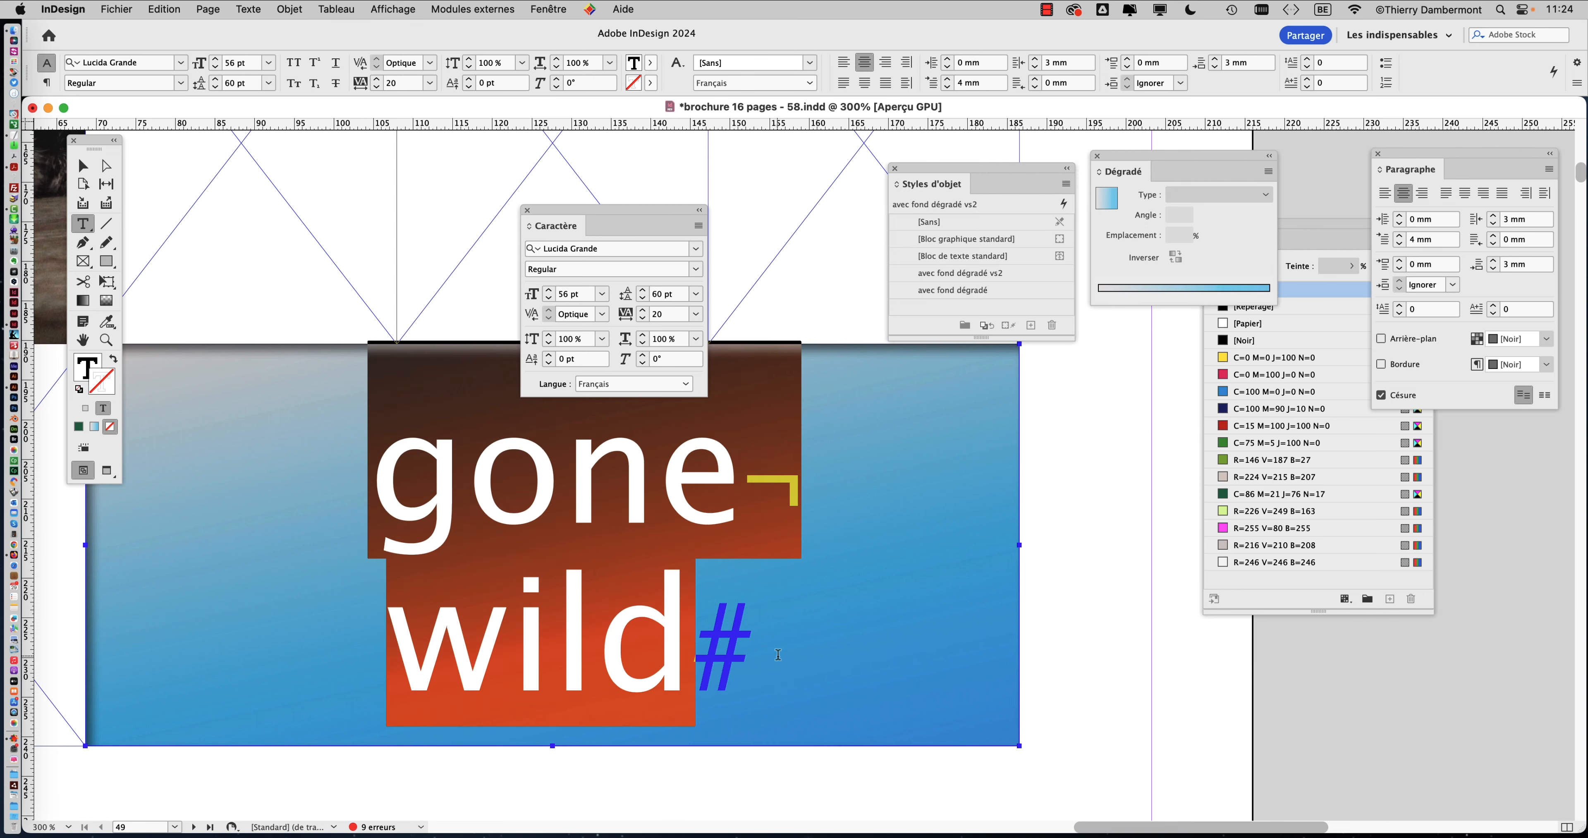
pyautogui.click(549, 291)
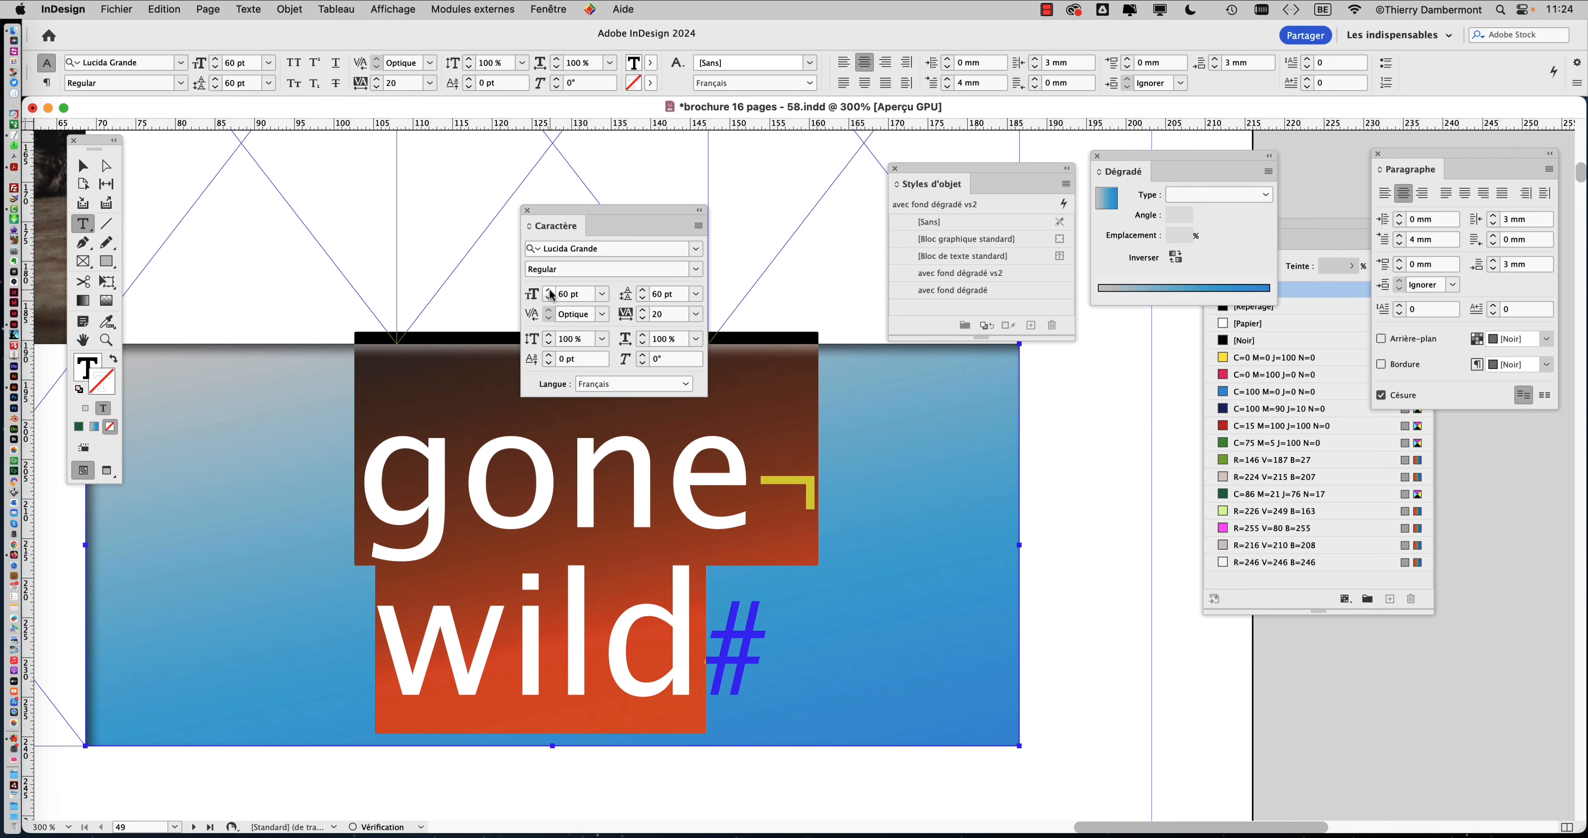
pyautogui.click(549, 300)
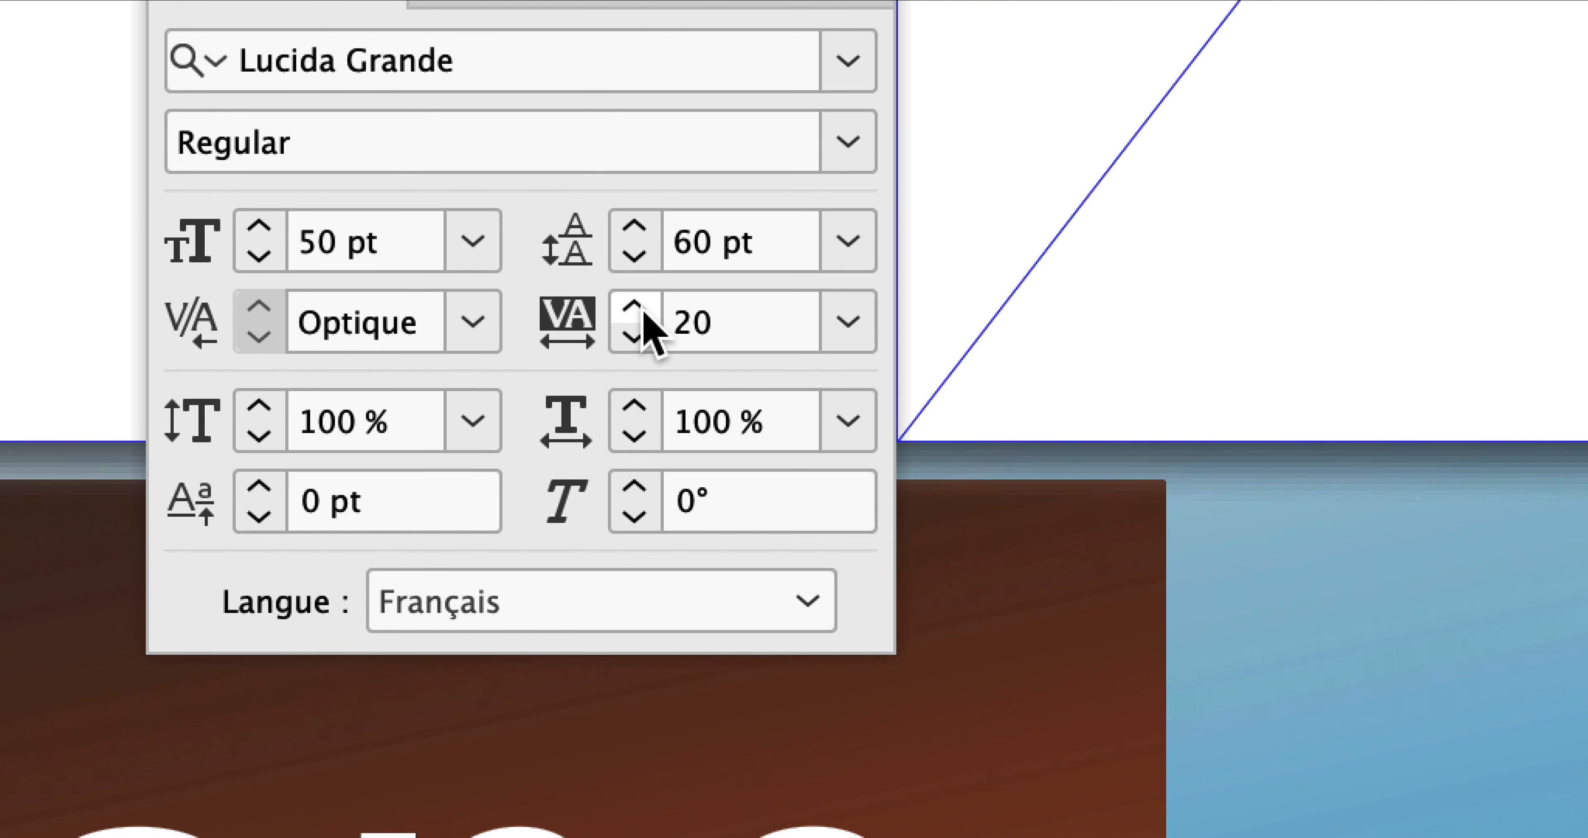
pyautogui.click(643, 310)
pyautogui.click(642, 310)
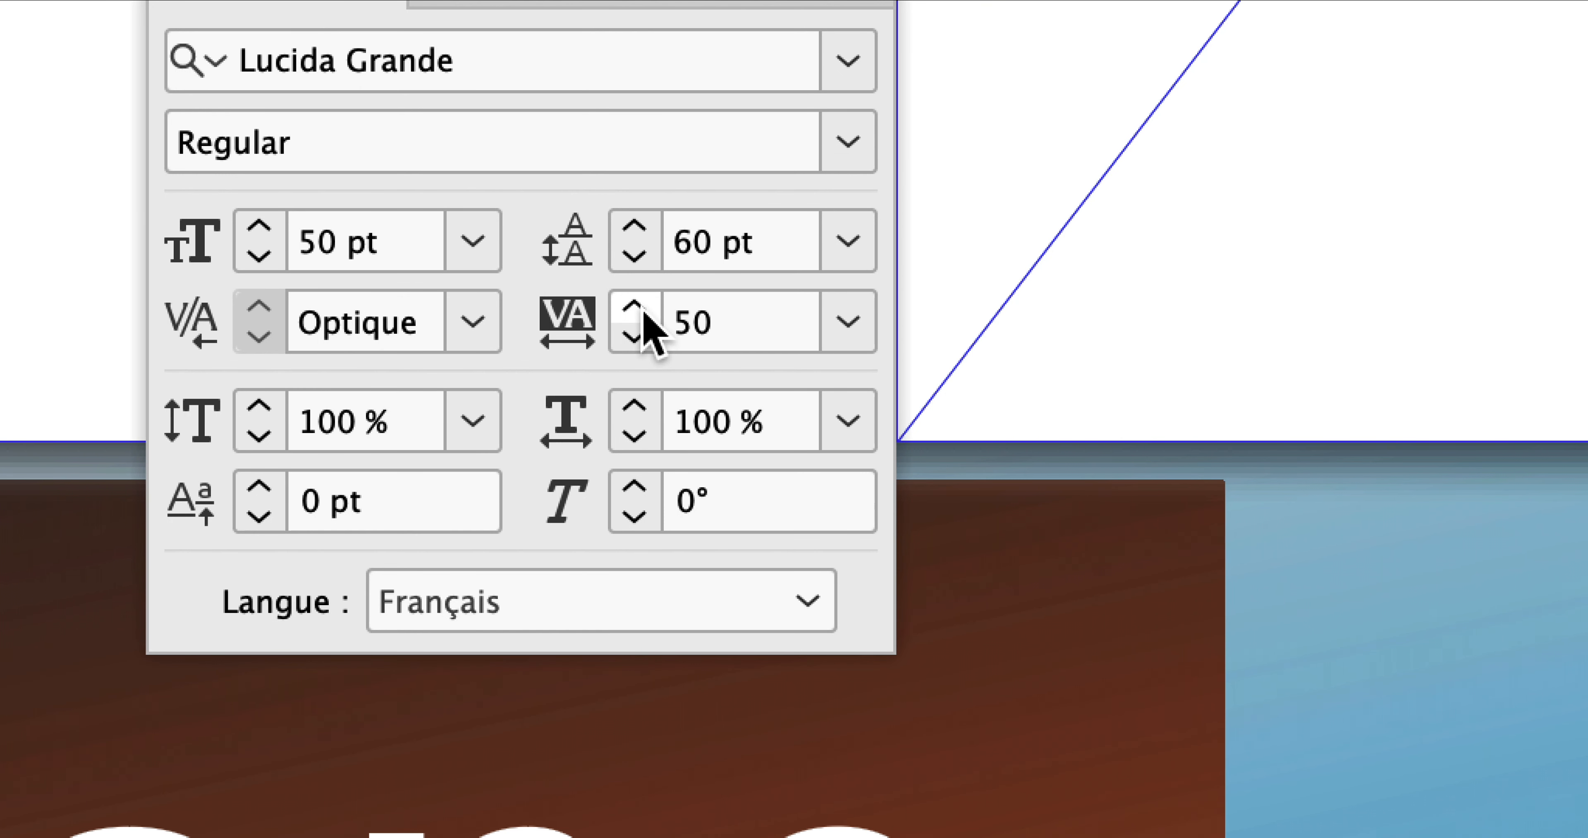
pyautogui.click(642, 310)
pyautogui.click(643, 310)
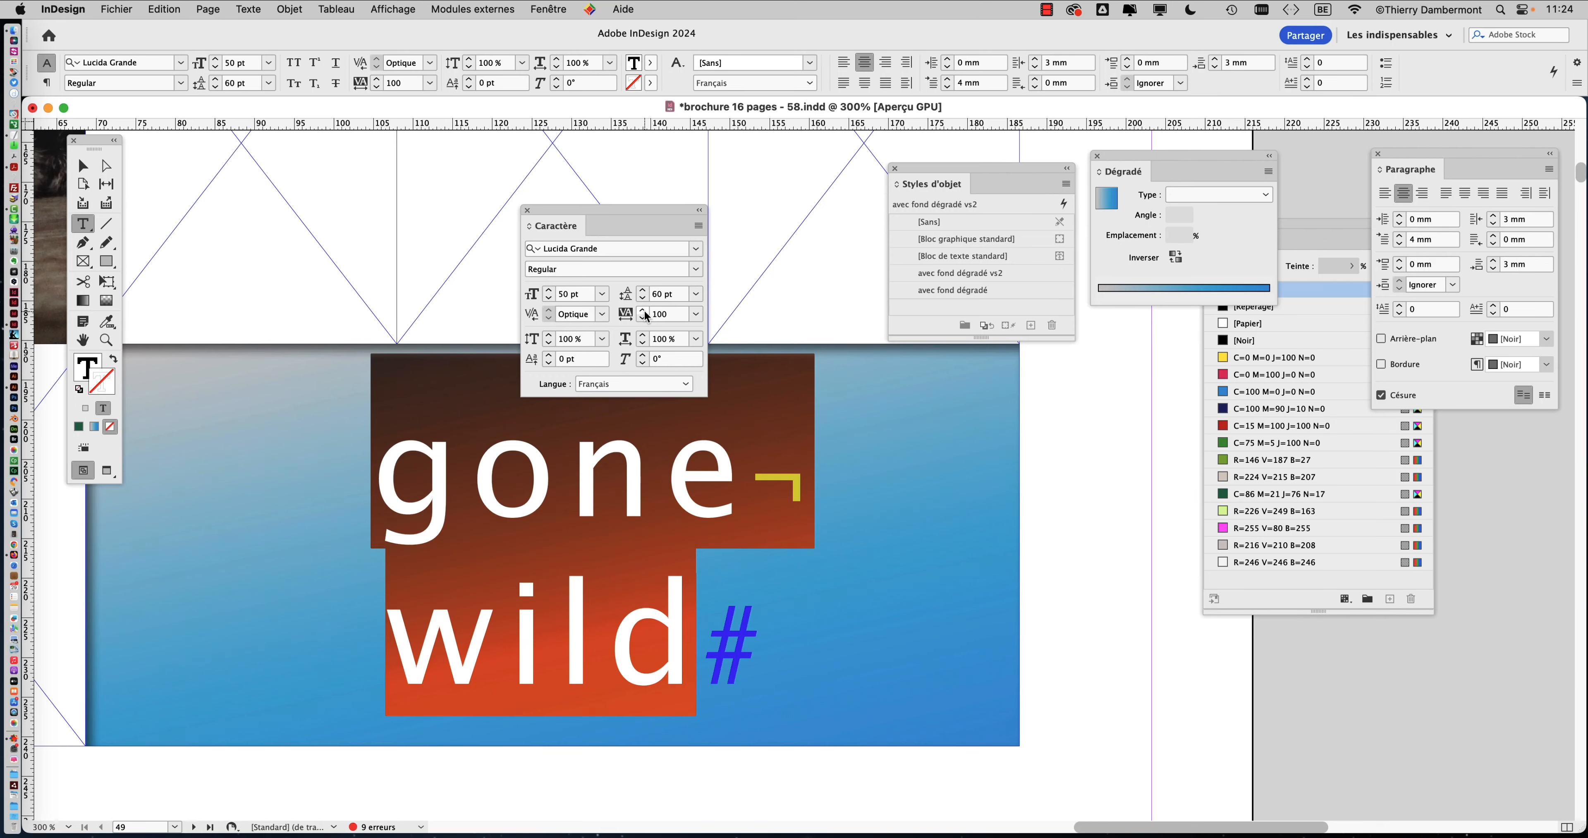
# Increase the tracking of the selected "gone wild" text to 450
pyautogui.click(643, 310)
pyautogui.click(642, 310)
pyautogui.click(642, 309)
pyautogui.click(643, 310)
pyautogui.click(643, 310)
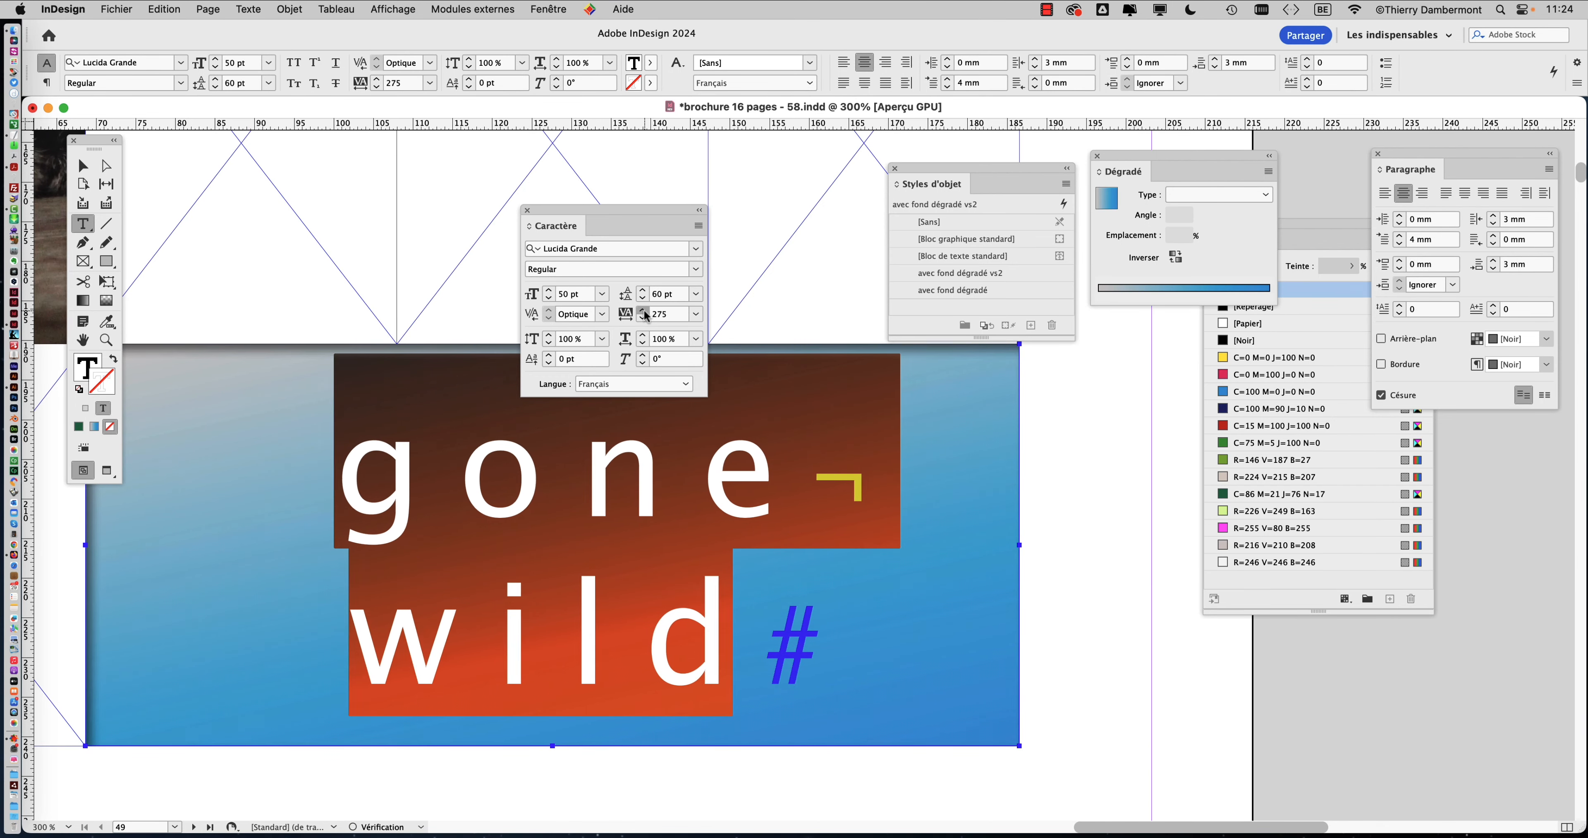
pyautogui.click(643, 310)
pyautogui.click(643, 310)
pyautogui.click(643, 309)
pyautogui.click(642, 310)
pyautogui.click(643, 310)
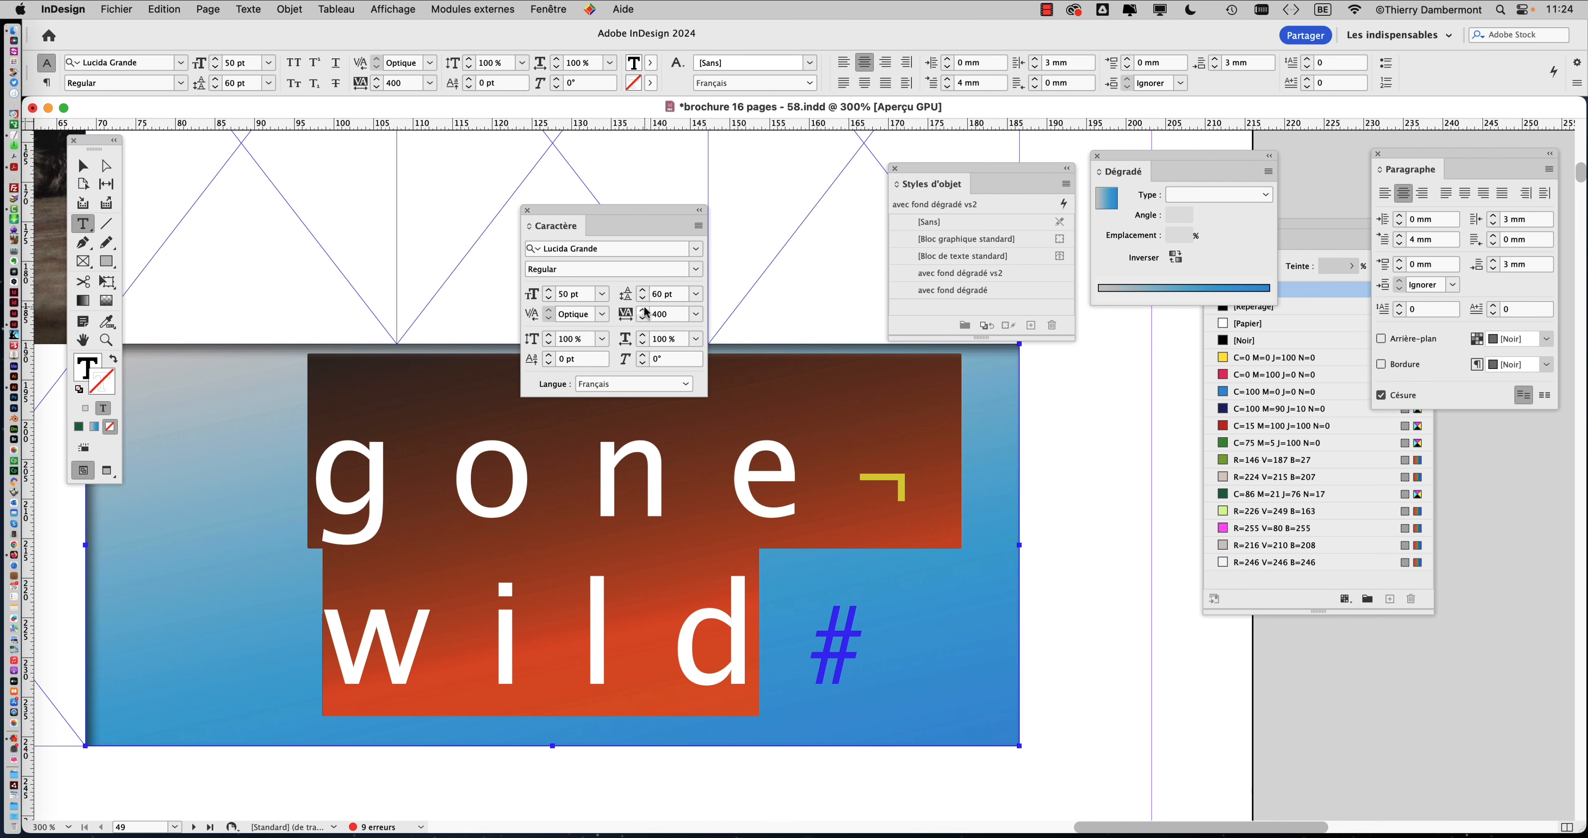
pyautogui.click(642, 310)
pyautogui.click(642, 310)
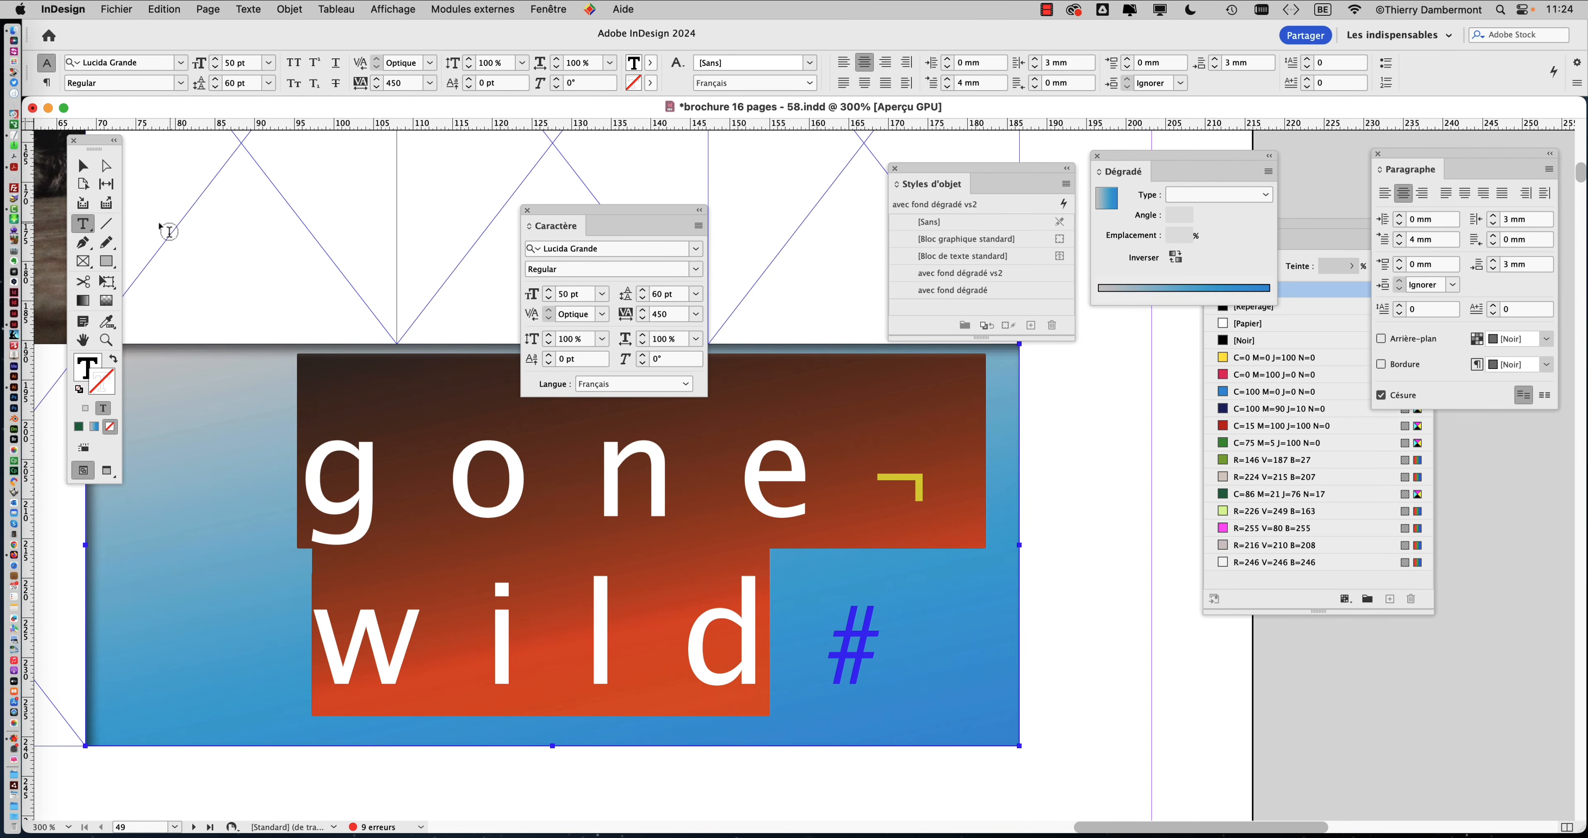
# Leave text editing with the Selection tool and deselect the "gone wild" frame
pyautogui.click(83, 165)
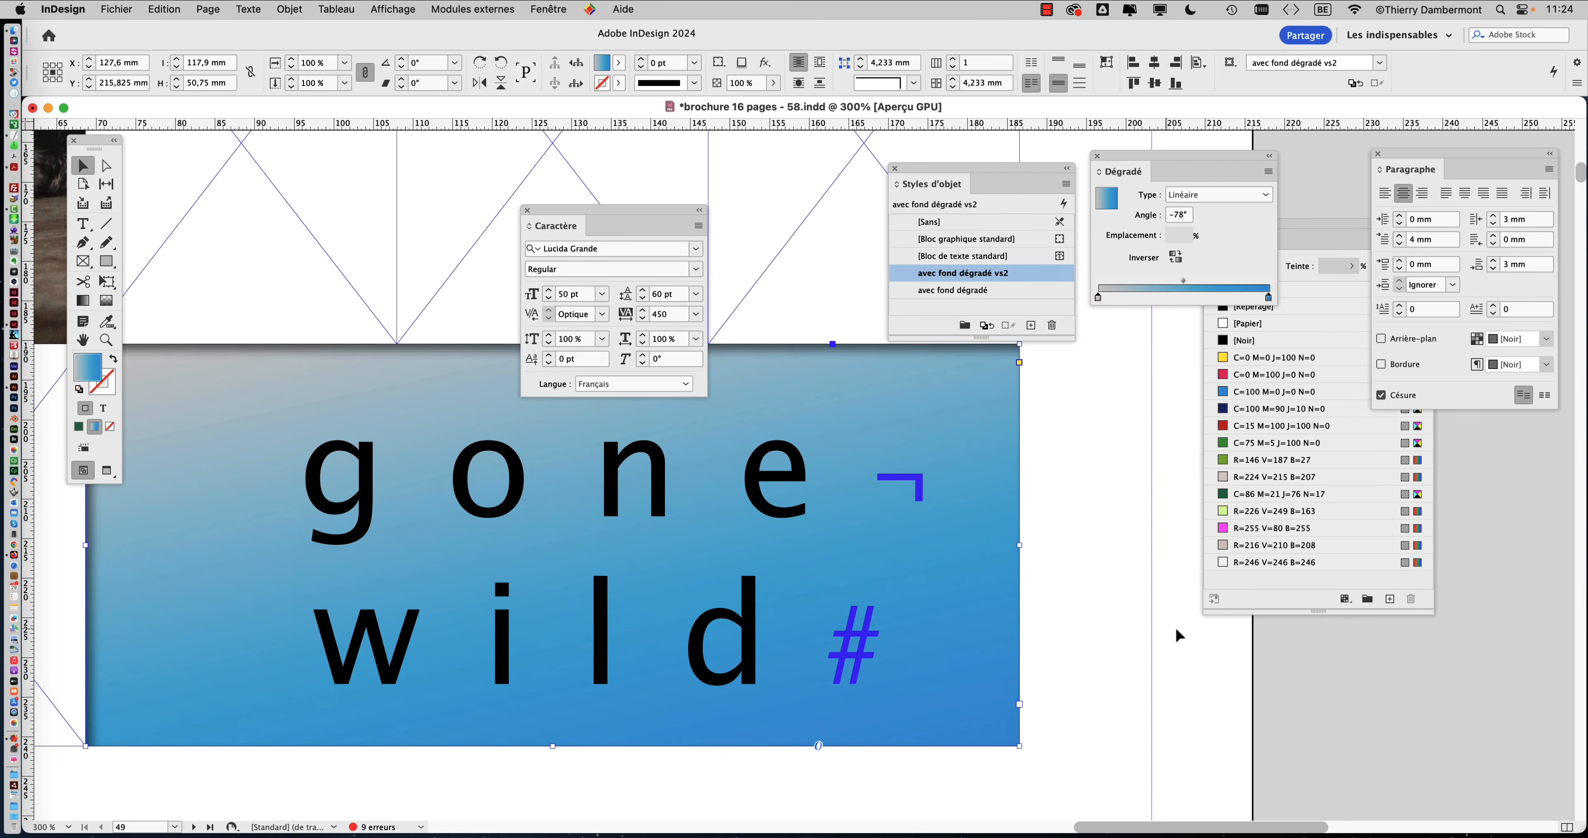
pyautogui.click(1132, 599)
pyautogui.press('super+minus')
pyautogui.press('super+minus')
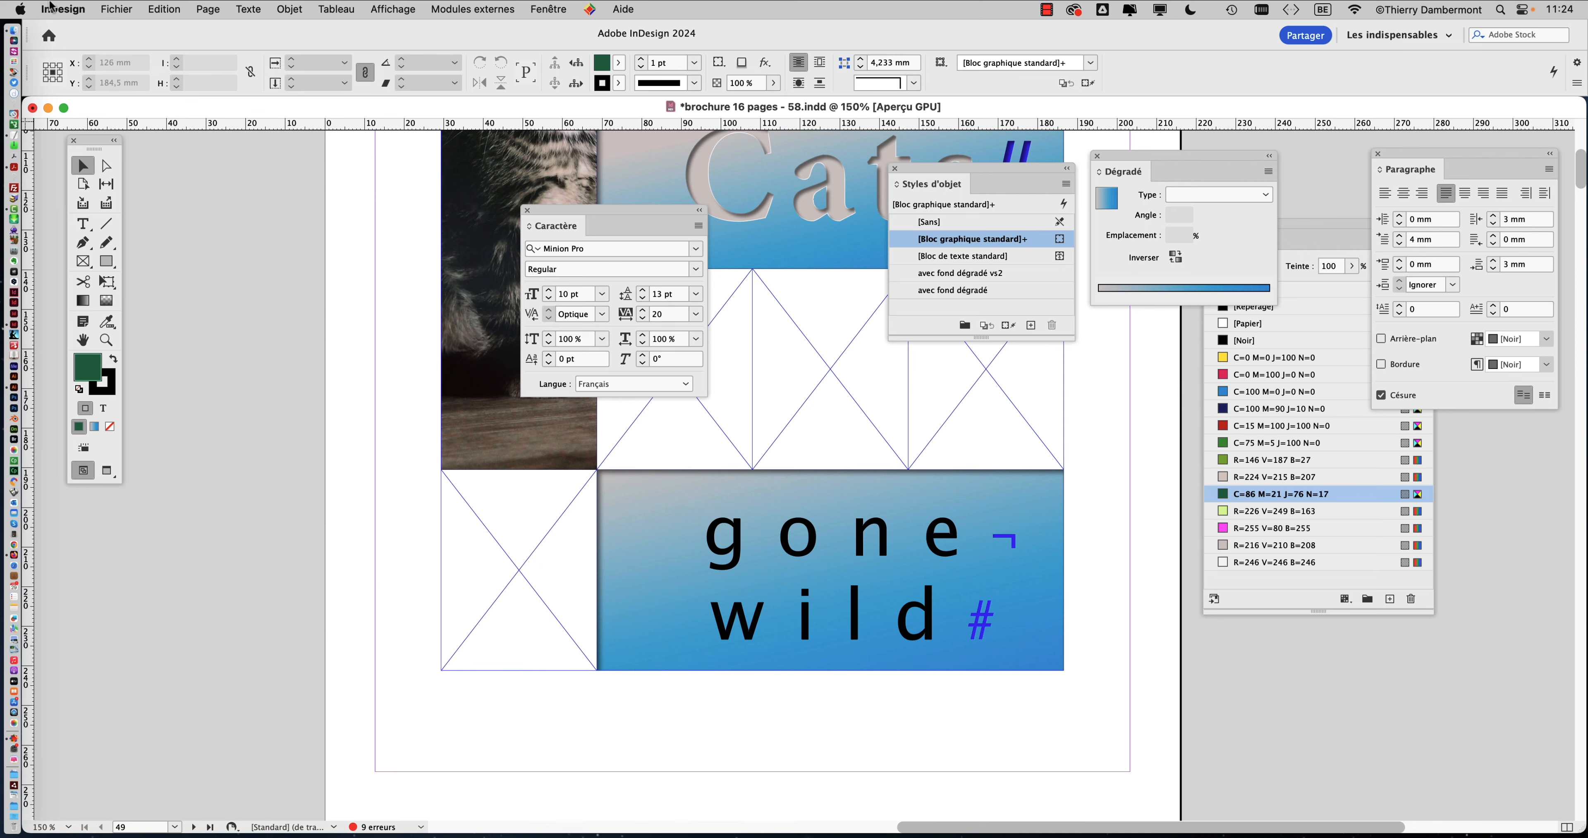
# Save the document under the new name "brochure 16 pages - 59.indd"
pyautogui.click(123, 9)
pyautogui.click(185, 143)
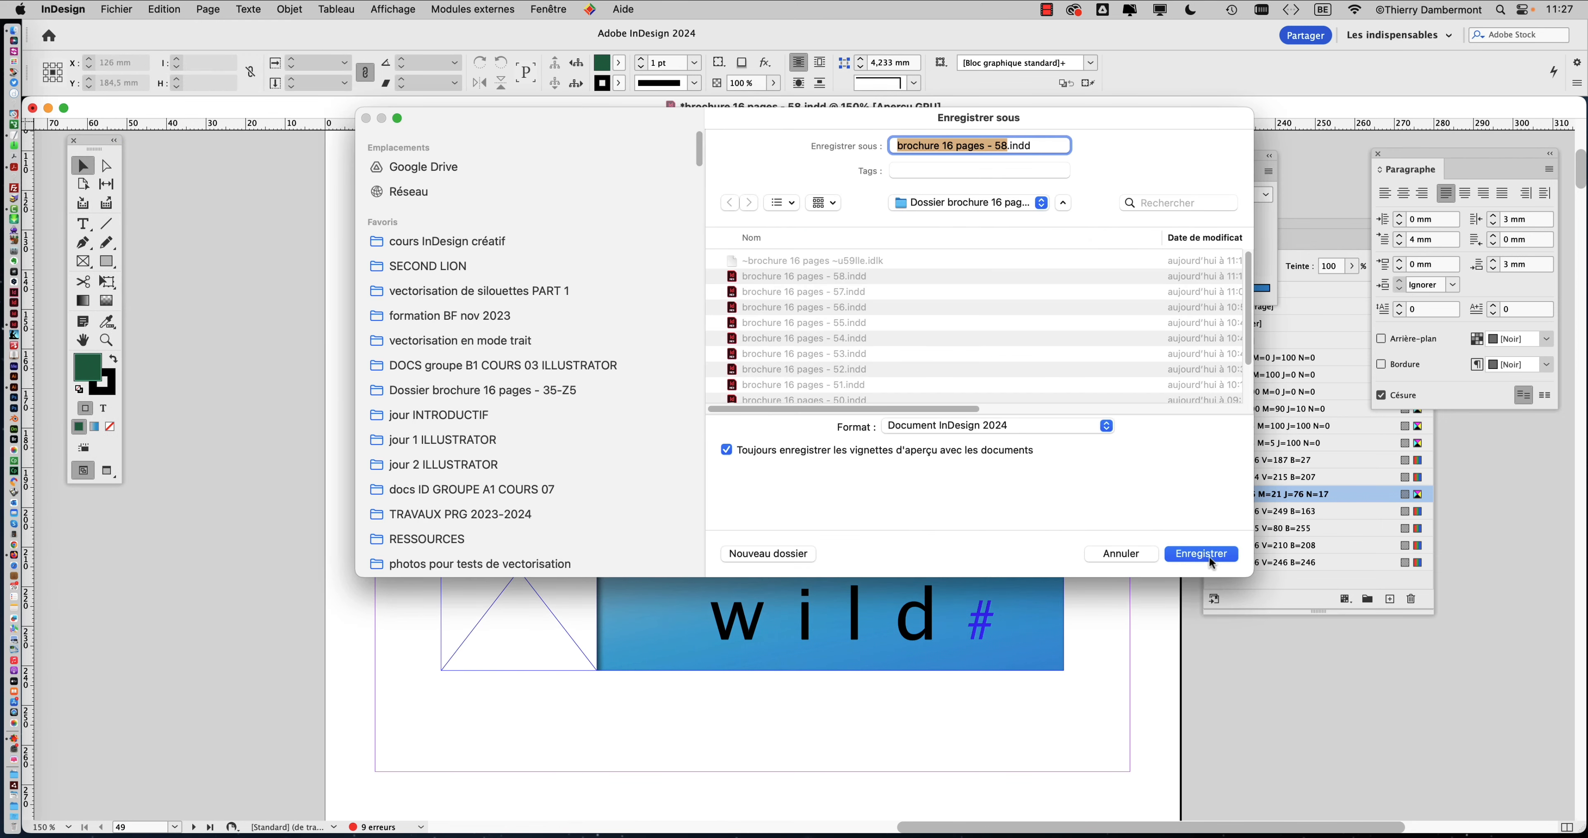
pyautogui.click(1211, 562)
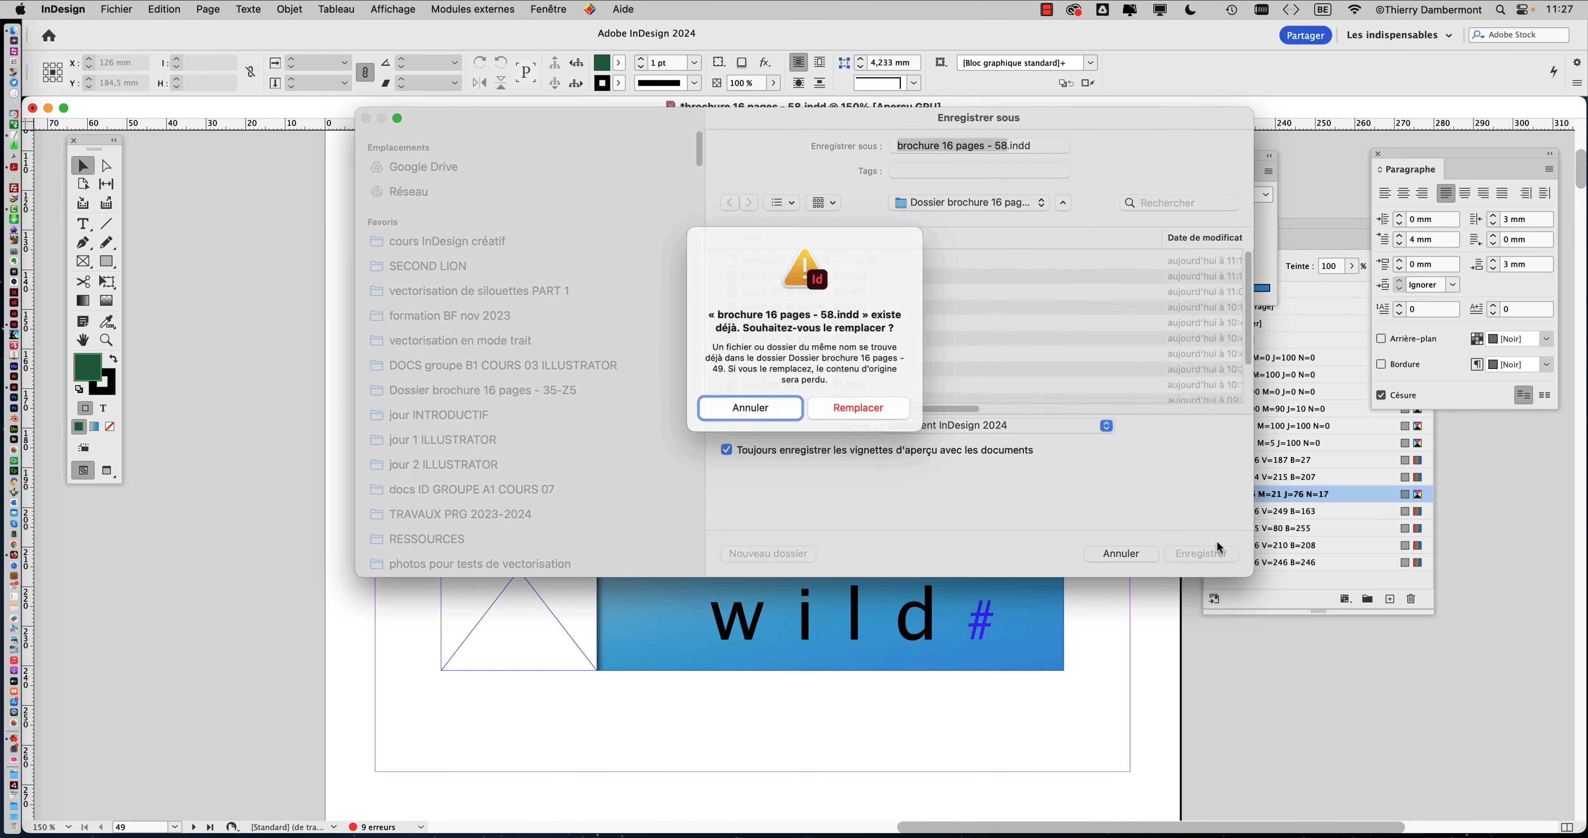
pyautogui.click(778, 426)
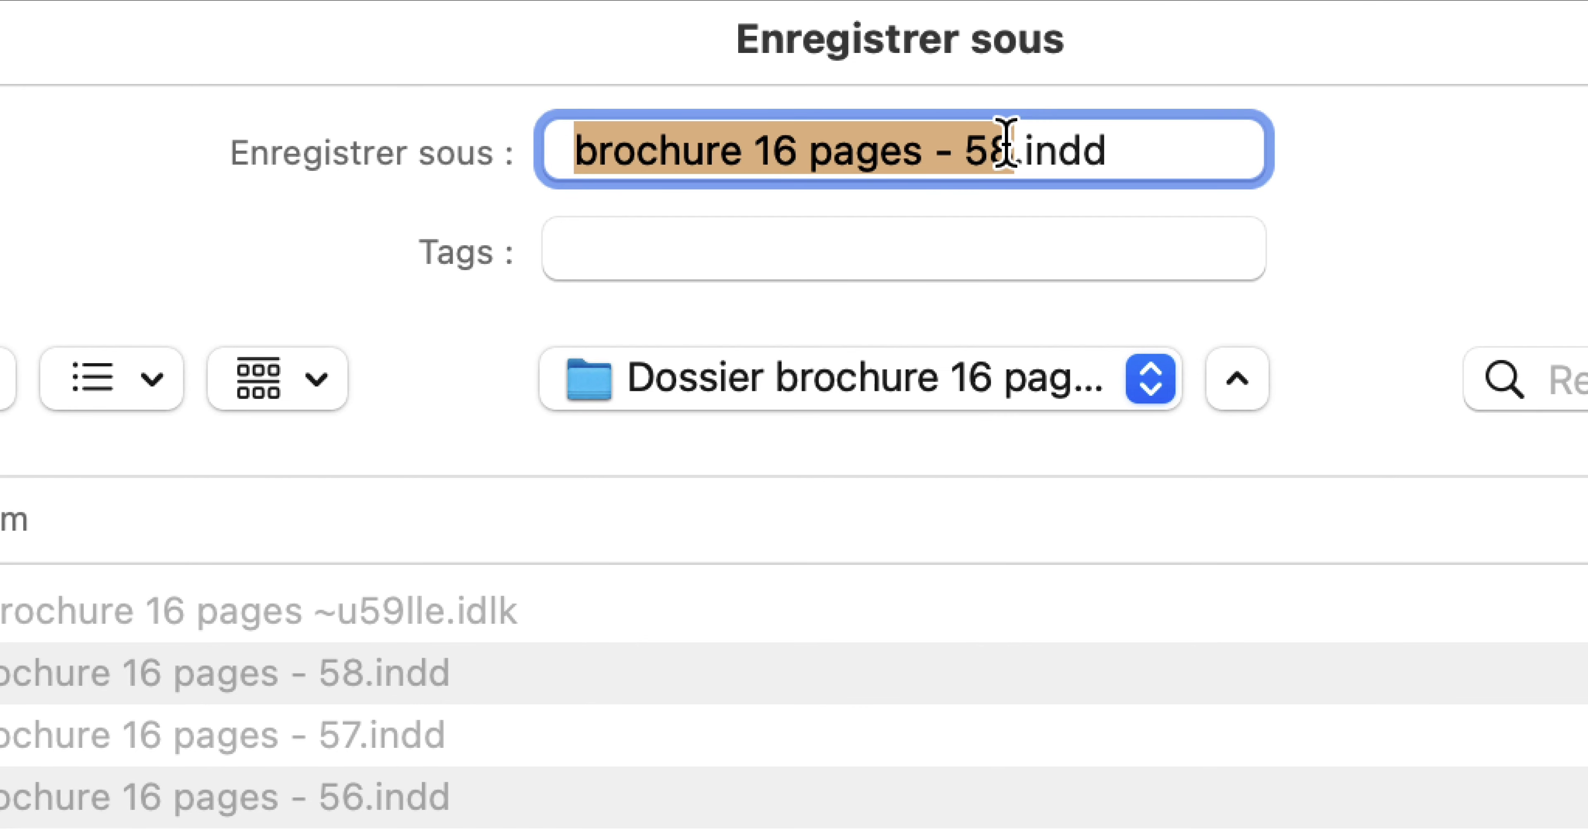
pyautogui.click(1006, 146)
pyautogui.press('BackSpace')
pyautogui.write('9')
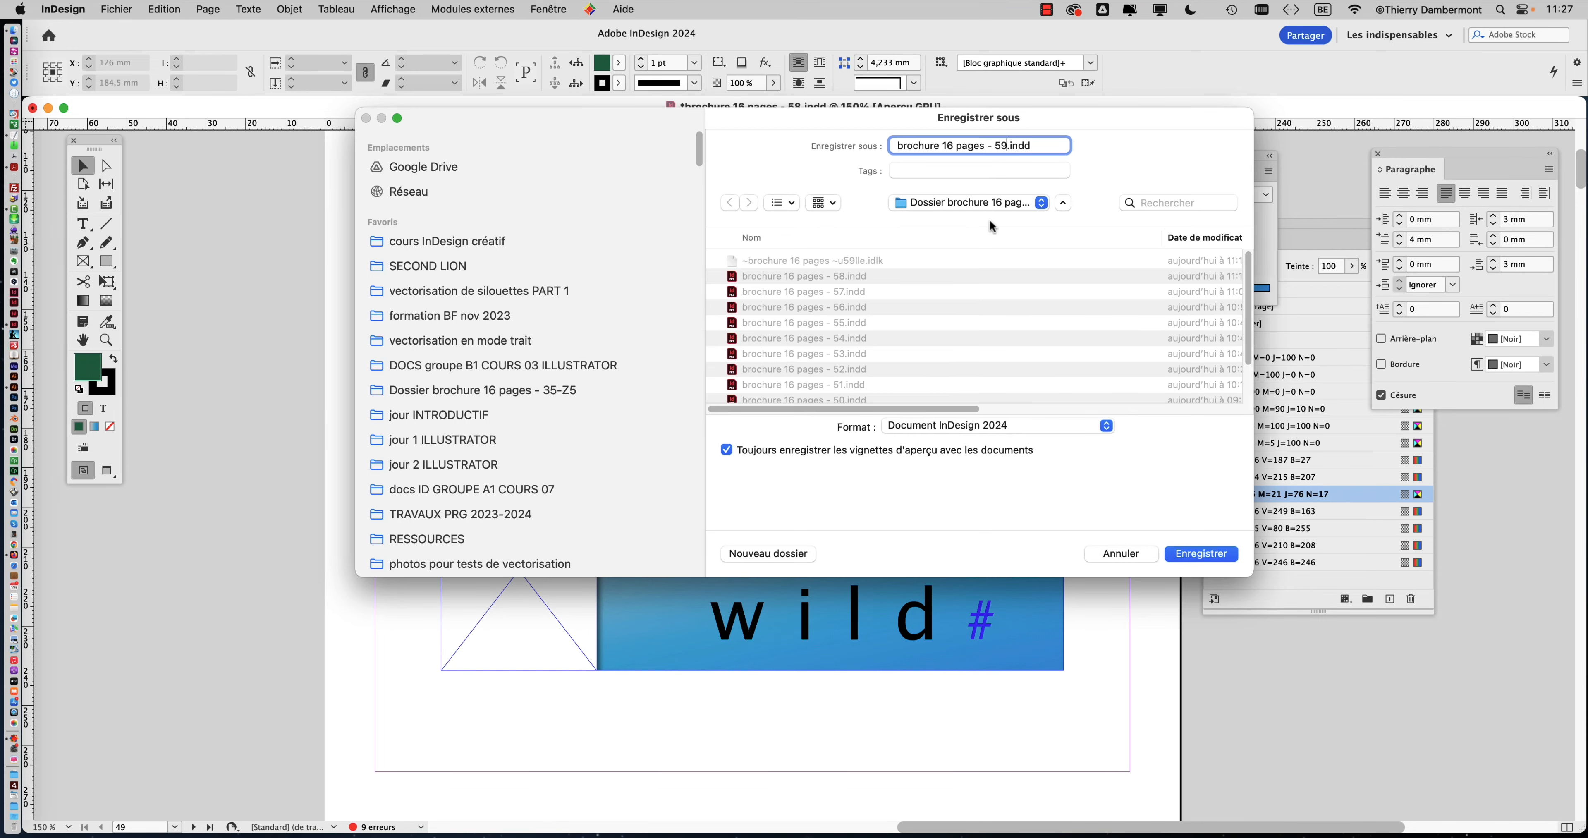
pyautogui.click(1201, 554)
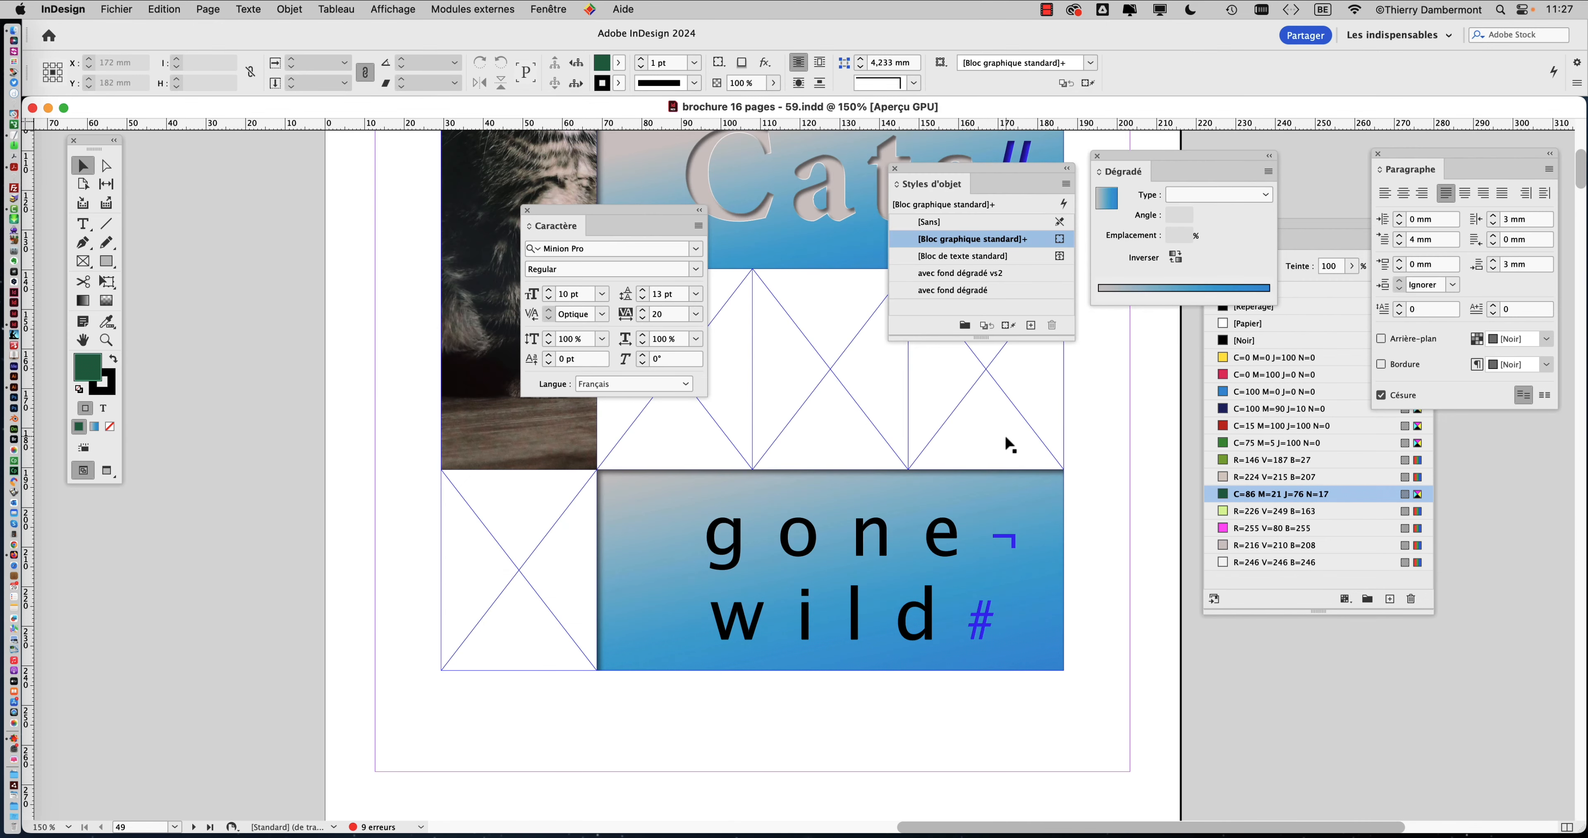
# Replace the forced line break between "gone" and "wild" with a paragraph return
pyautogui.click(83, 224)
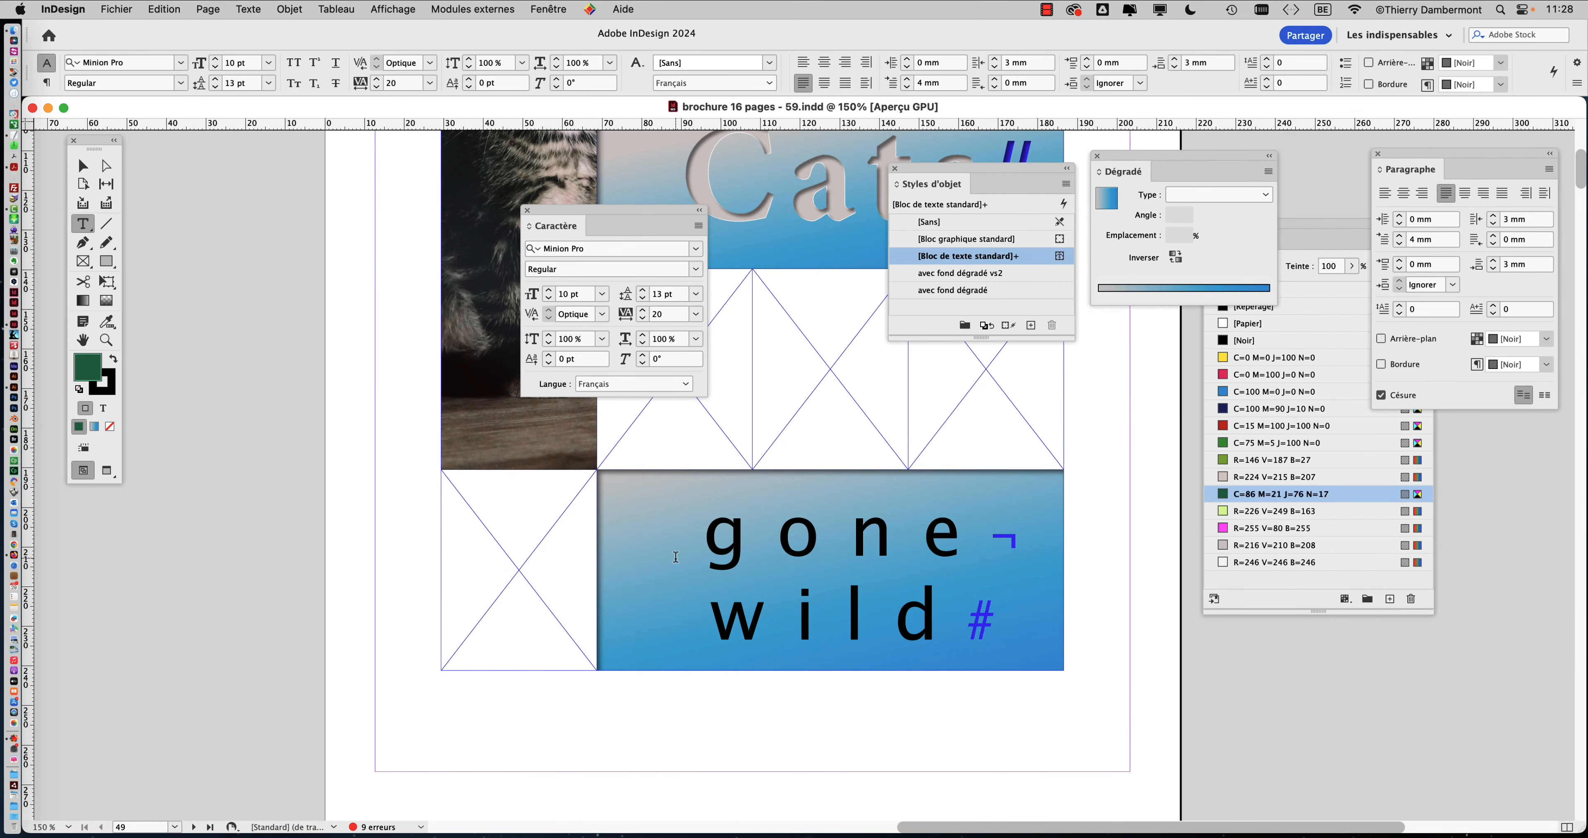
pyautogui.click(716, 609)
pyautogui.press('BackSpace')
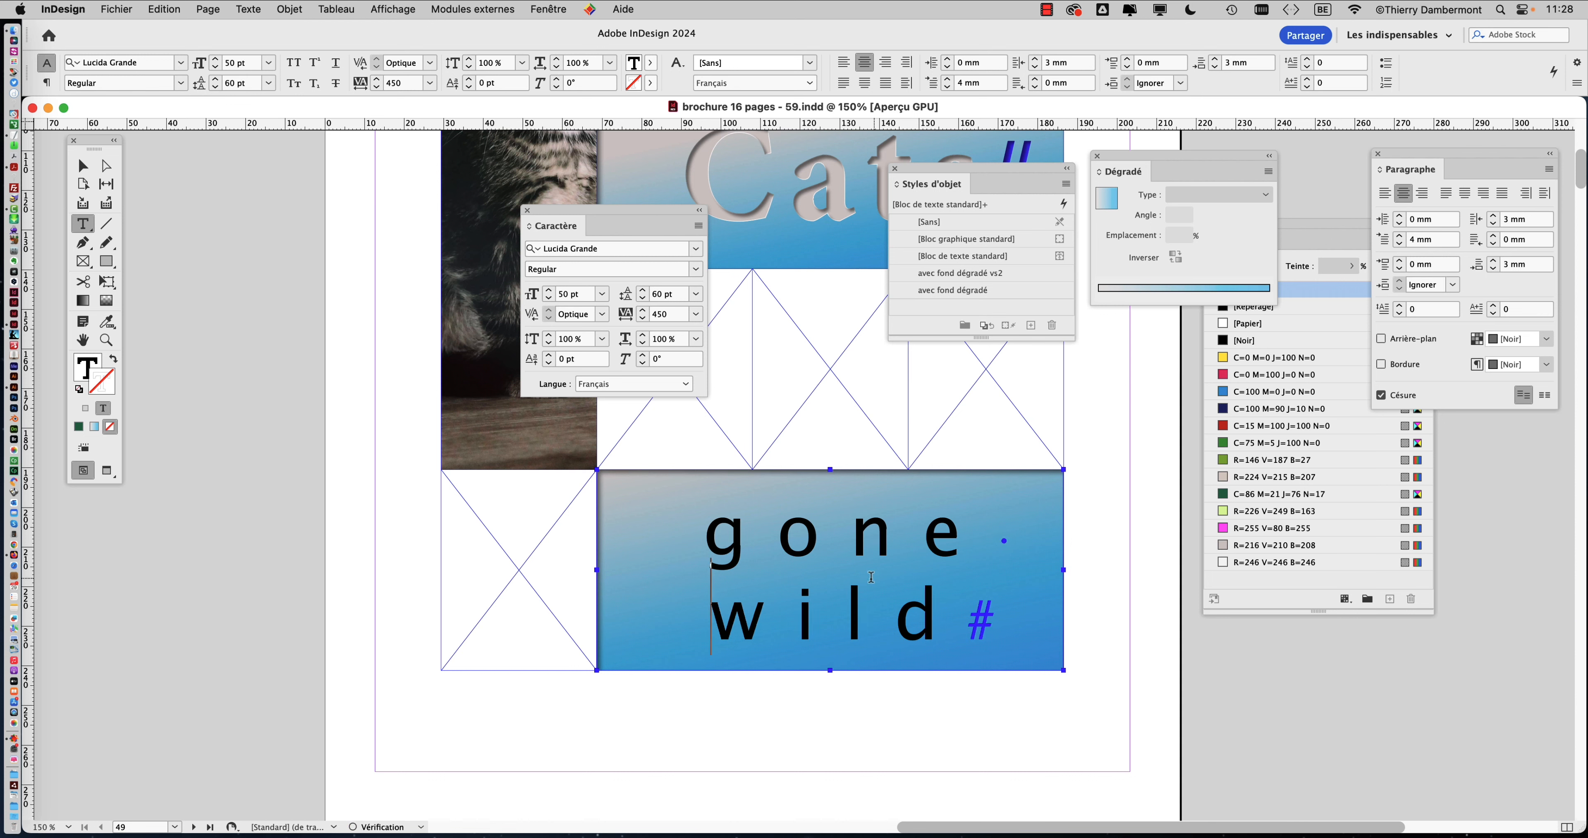
pyautogui.press('BackSpace')
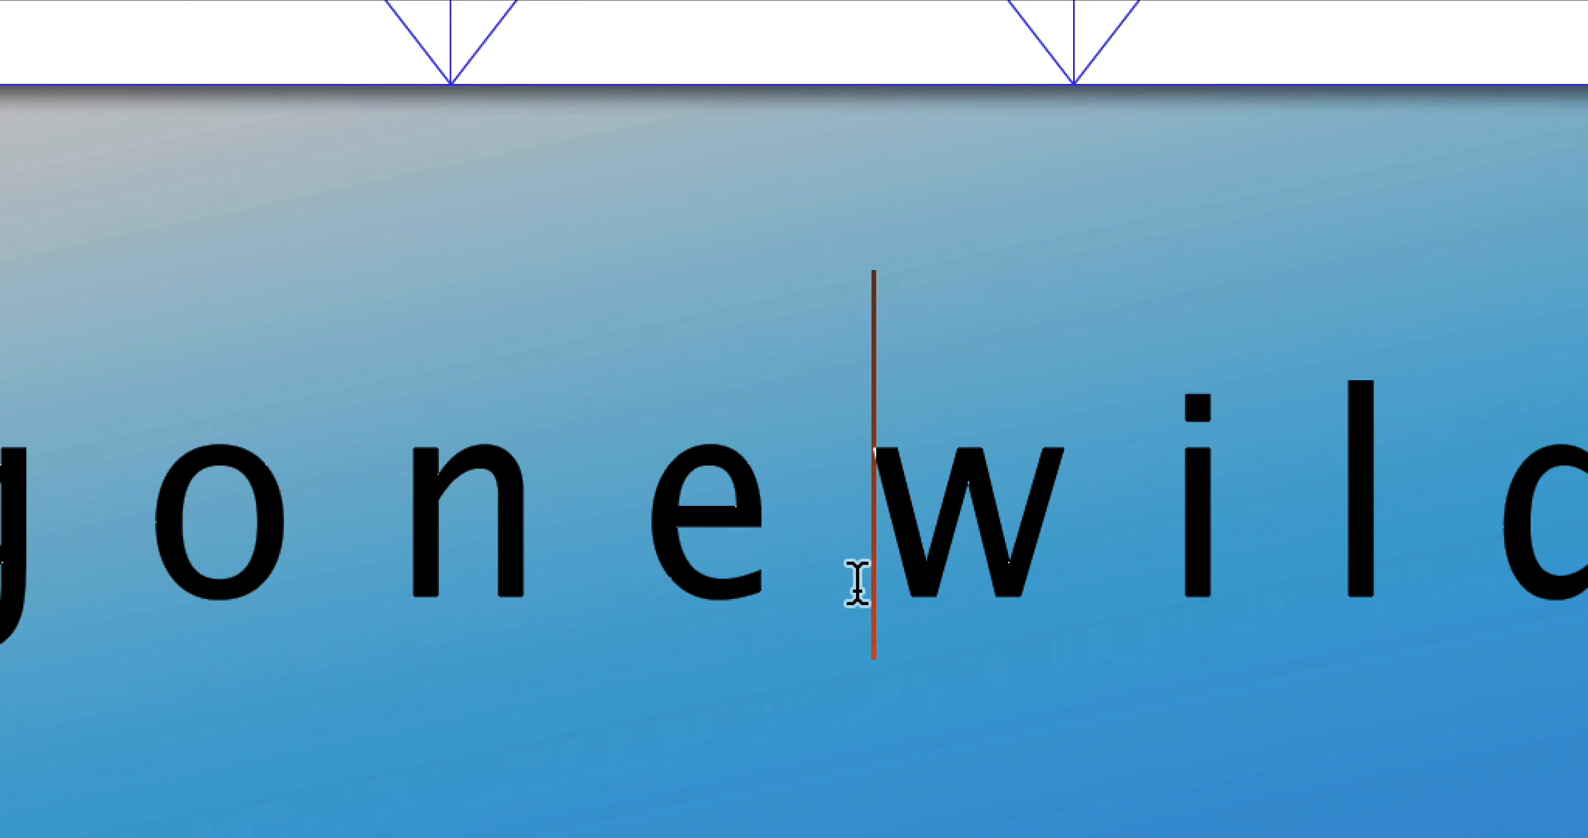
pyautogui.press('Return')
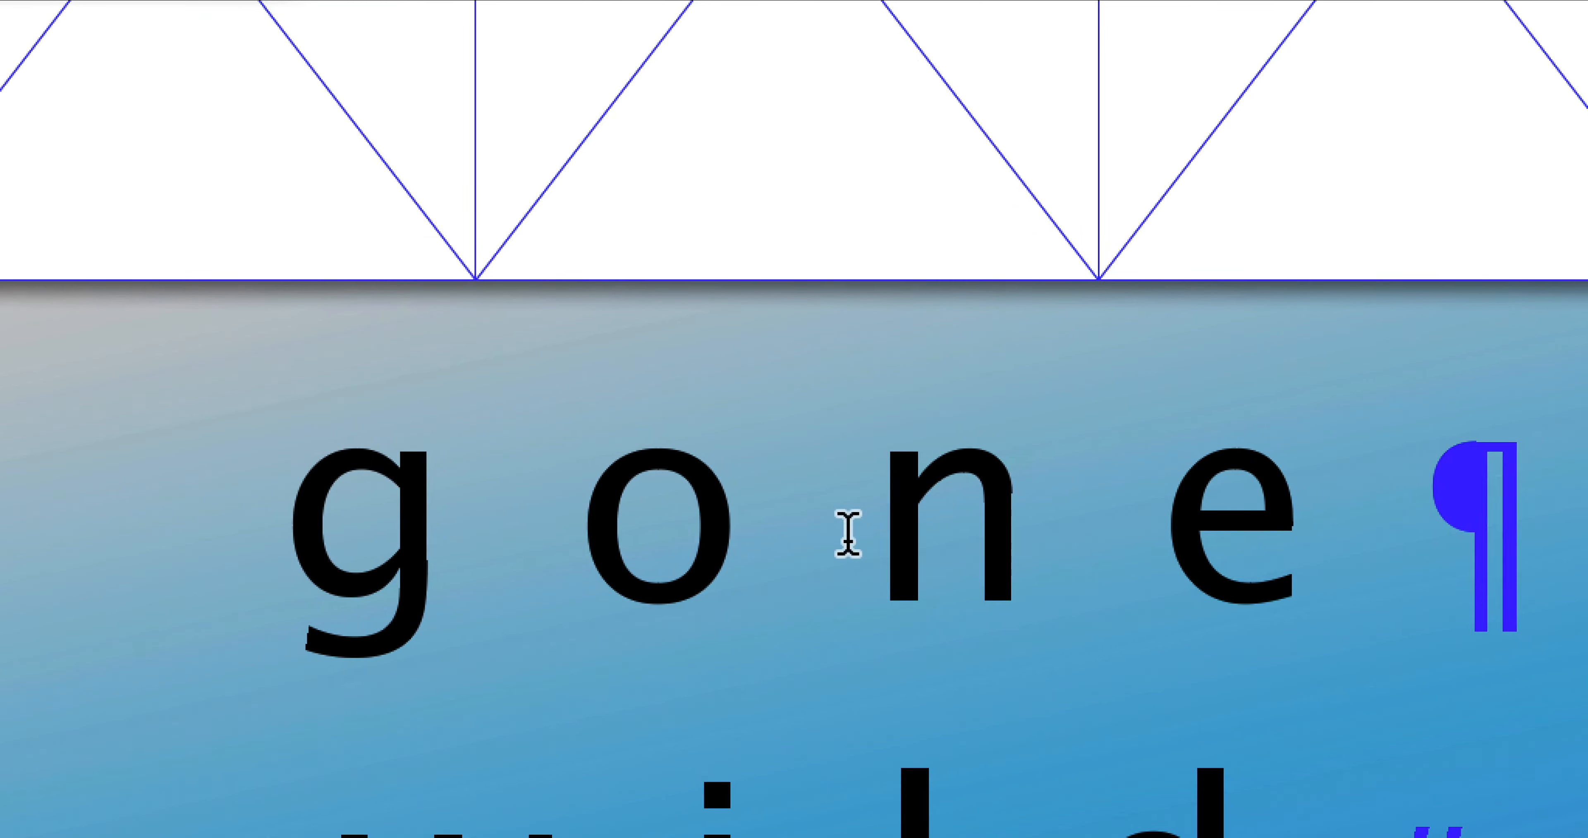
# Put the insertion point in the "gone" paragraph and move the Character and Paragraph panels away from the page's middle
pyautogui.click(333, 474)
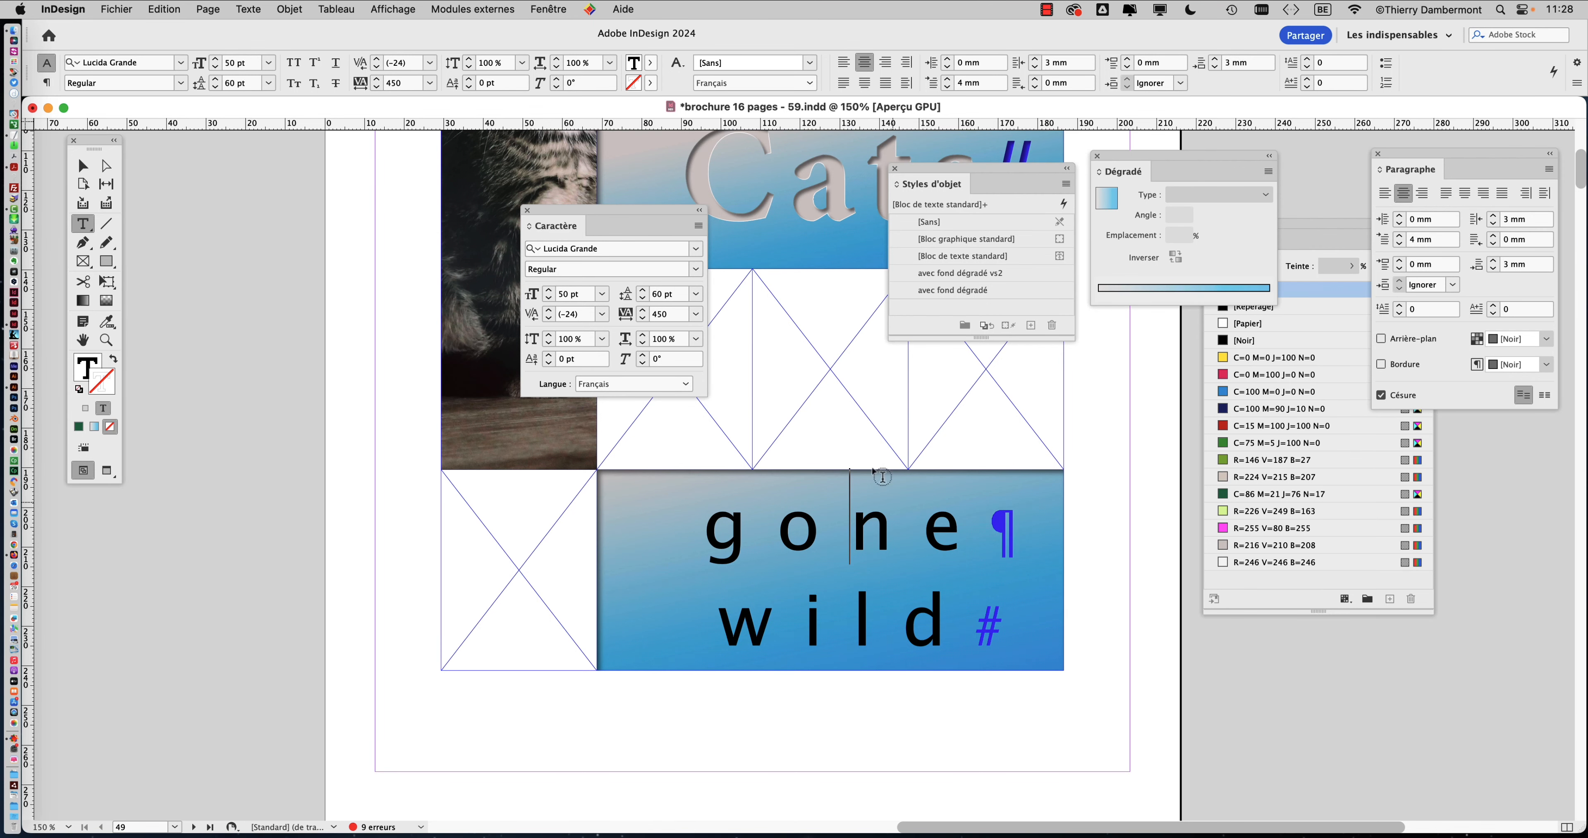
pyautogui.moveTo(577, 213); pyautogui.dragTo(228, 526)
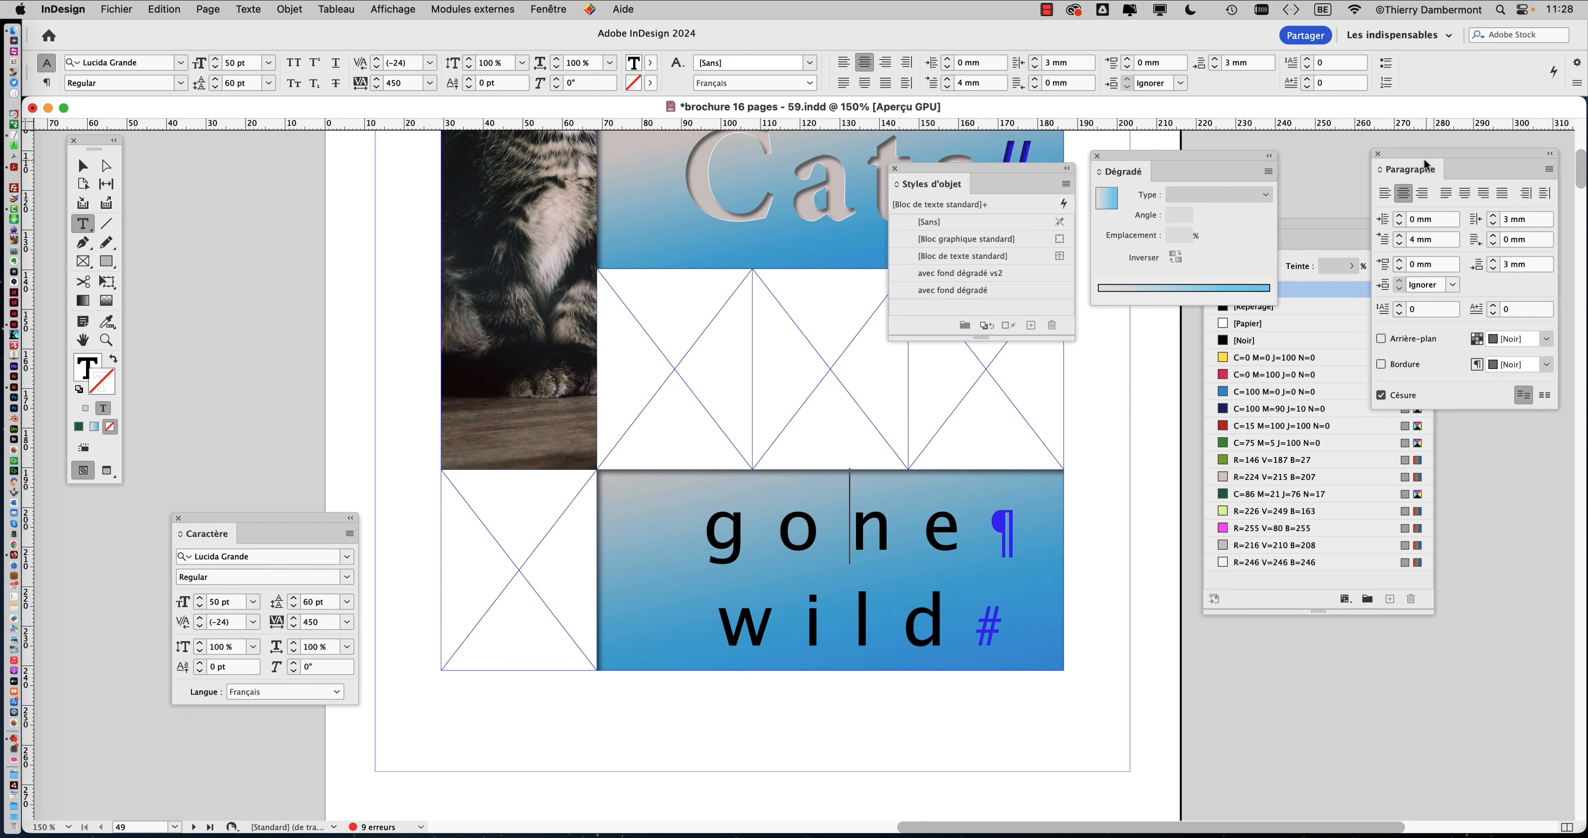
pyautogui.moveTo(1420, 159); pyautogui.dragTo(245, 162)
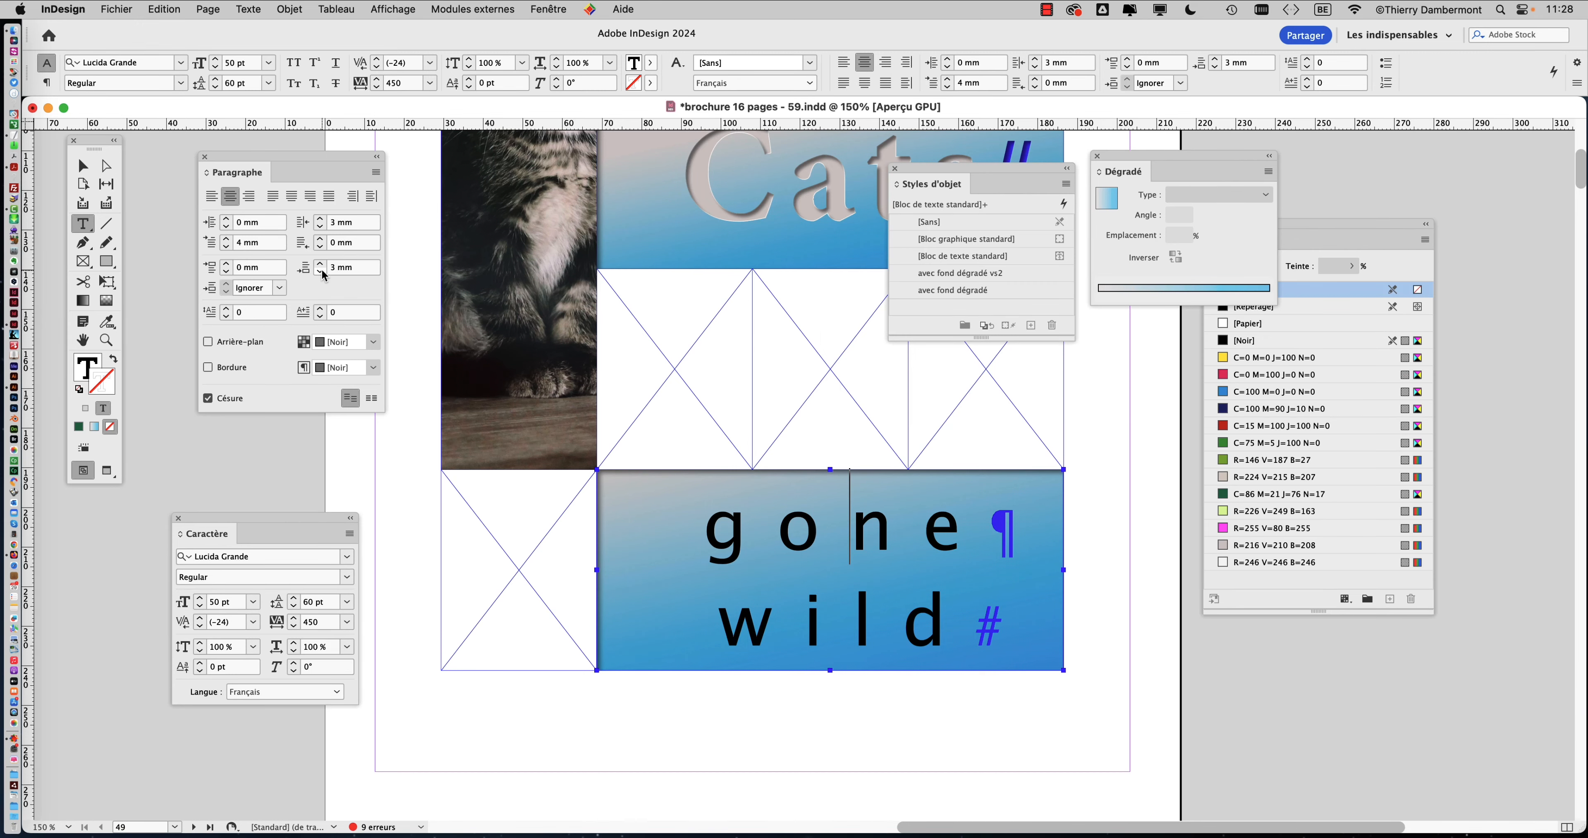
# Try different amounts of space after the "gone" paragraph, finishing at 0 mm
pyautogui.click(321, 271)
pyautogui.click(321, 271)
pyautogui.click(322, 271)
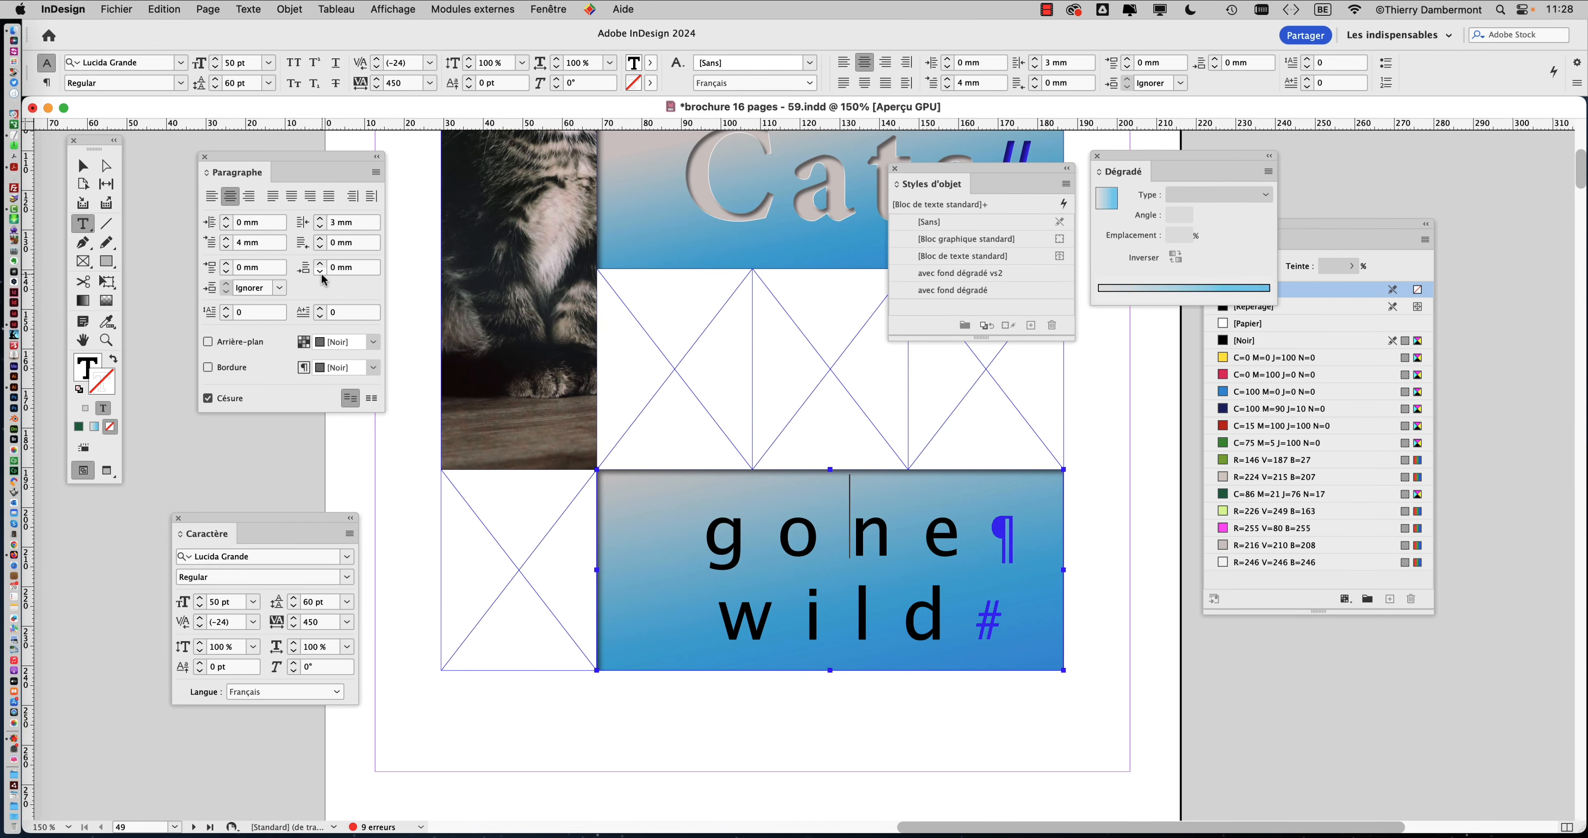
pyautogui.click(322, 265)
pyautogui.click(322, 266)
pyautogui.click(321, 265)
pyautogui.click(322, 265)
pyautogui.click(321, 271)
pyautogui.click(321, 272)
pyautogui.click(321, 271)
pyautogui.click(322, 272)
# Raise the space after the "gone" paragraph to 6 mm
pyautogui.click(320, 266)
pyautogui.click(320, 267)
pyautogui.click(321, 267)
pyautogui.click(320, 267)
pyautogui.click(320, 267)
pyautogui.click(320, 266)
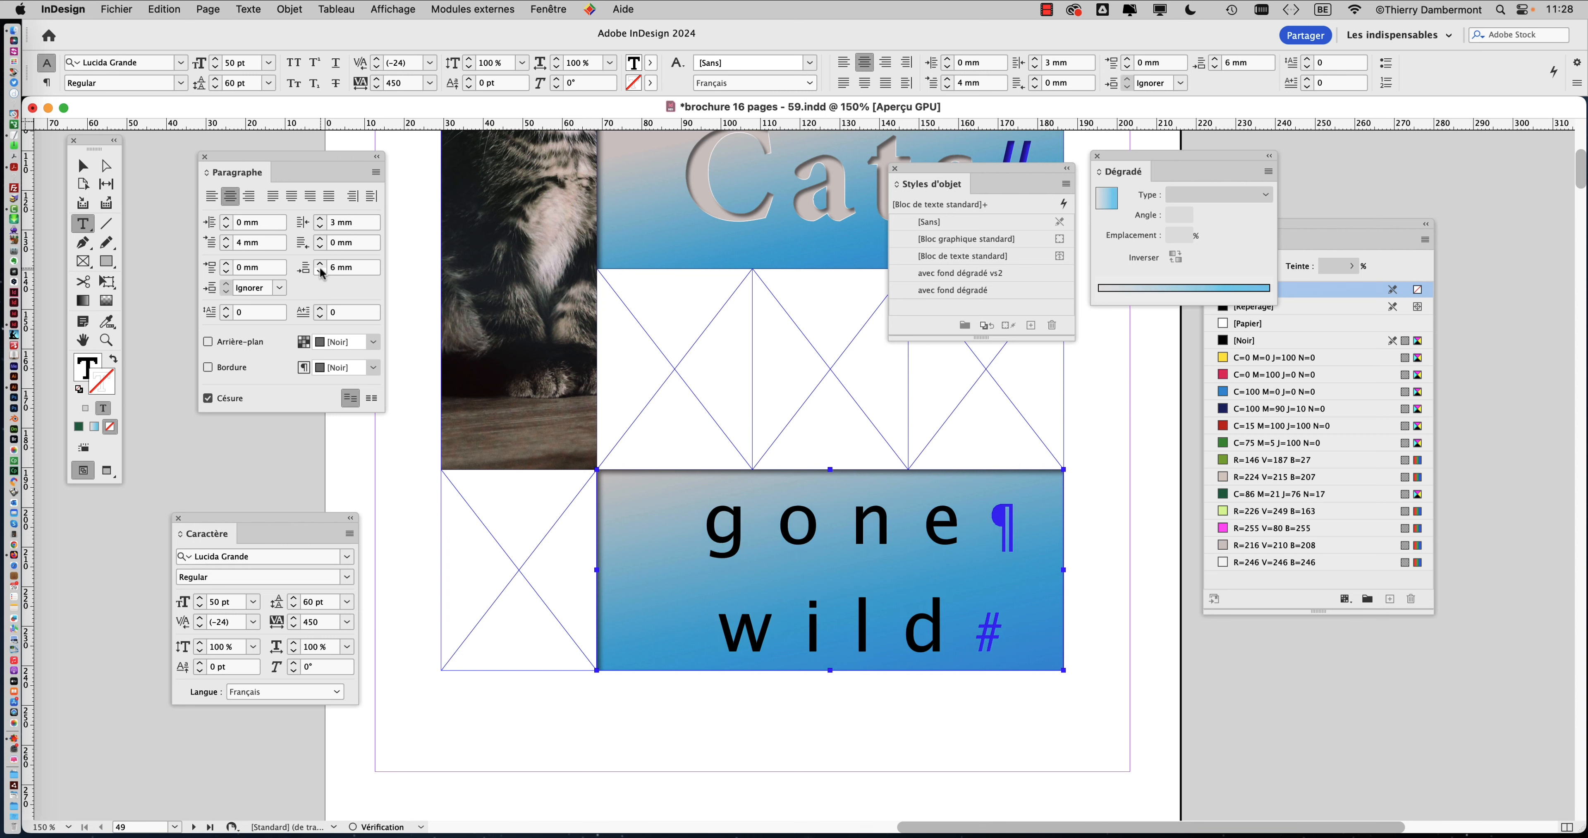
# Lower the space after the "gone" paragraph to 1 mm and then set it to 3 mm
pyautogui.click(320, 271)
pyautogui.click(320, 271)
pyautogui.click(320, 271)
pyautogui.click(321, 271)
pyautogui.click(320, 271)
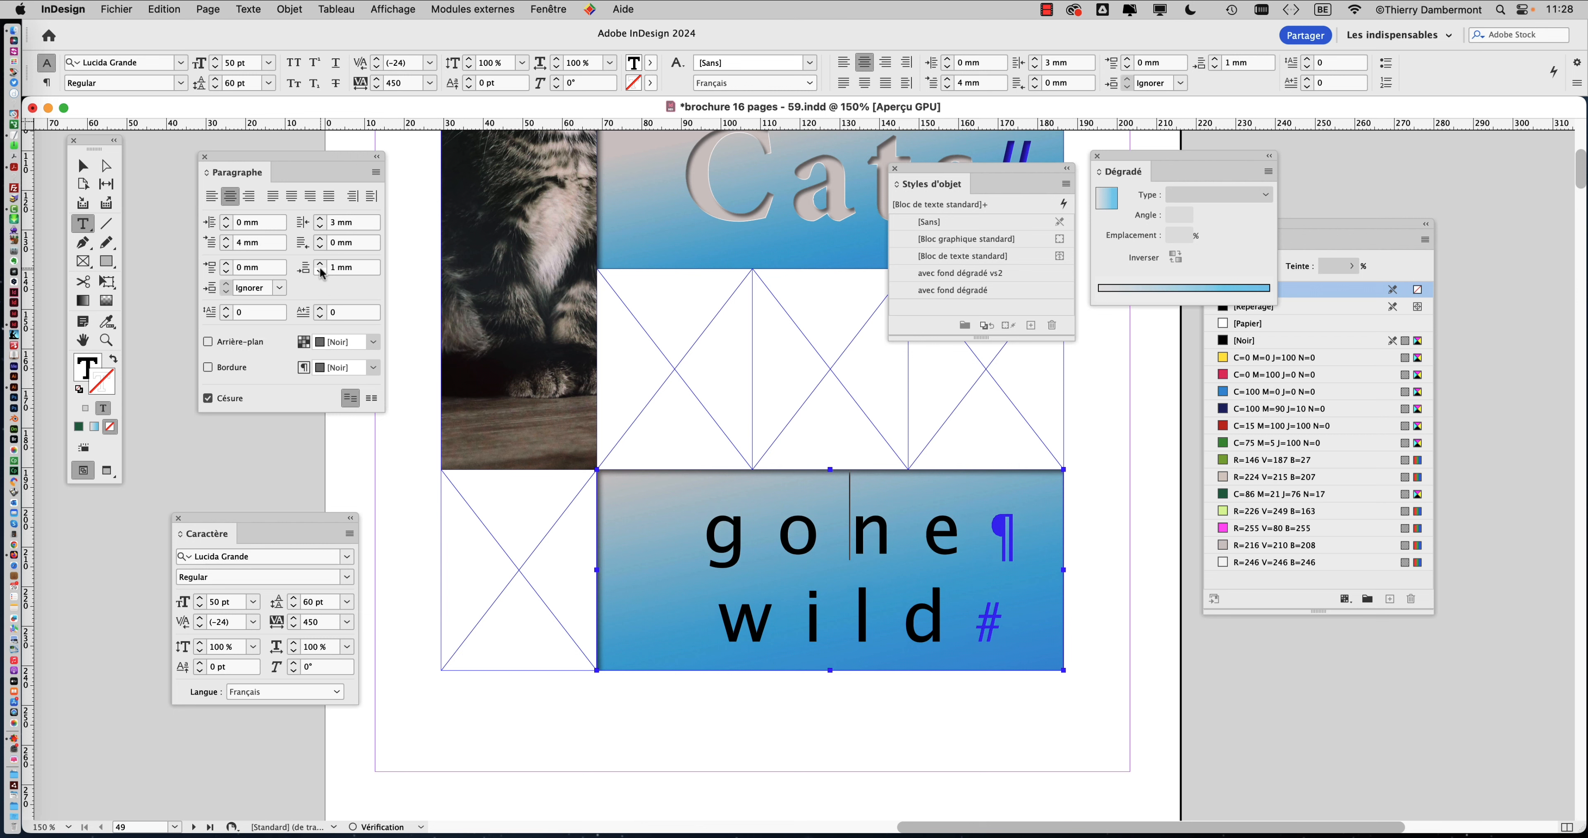
pyautogui.click(320, 266)
pyautogui.click(320, 266)
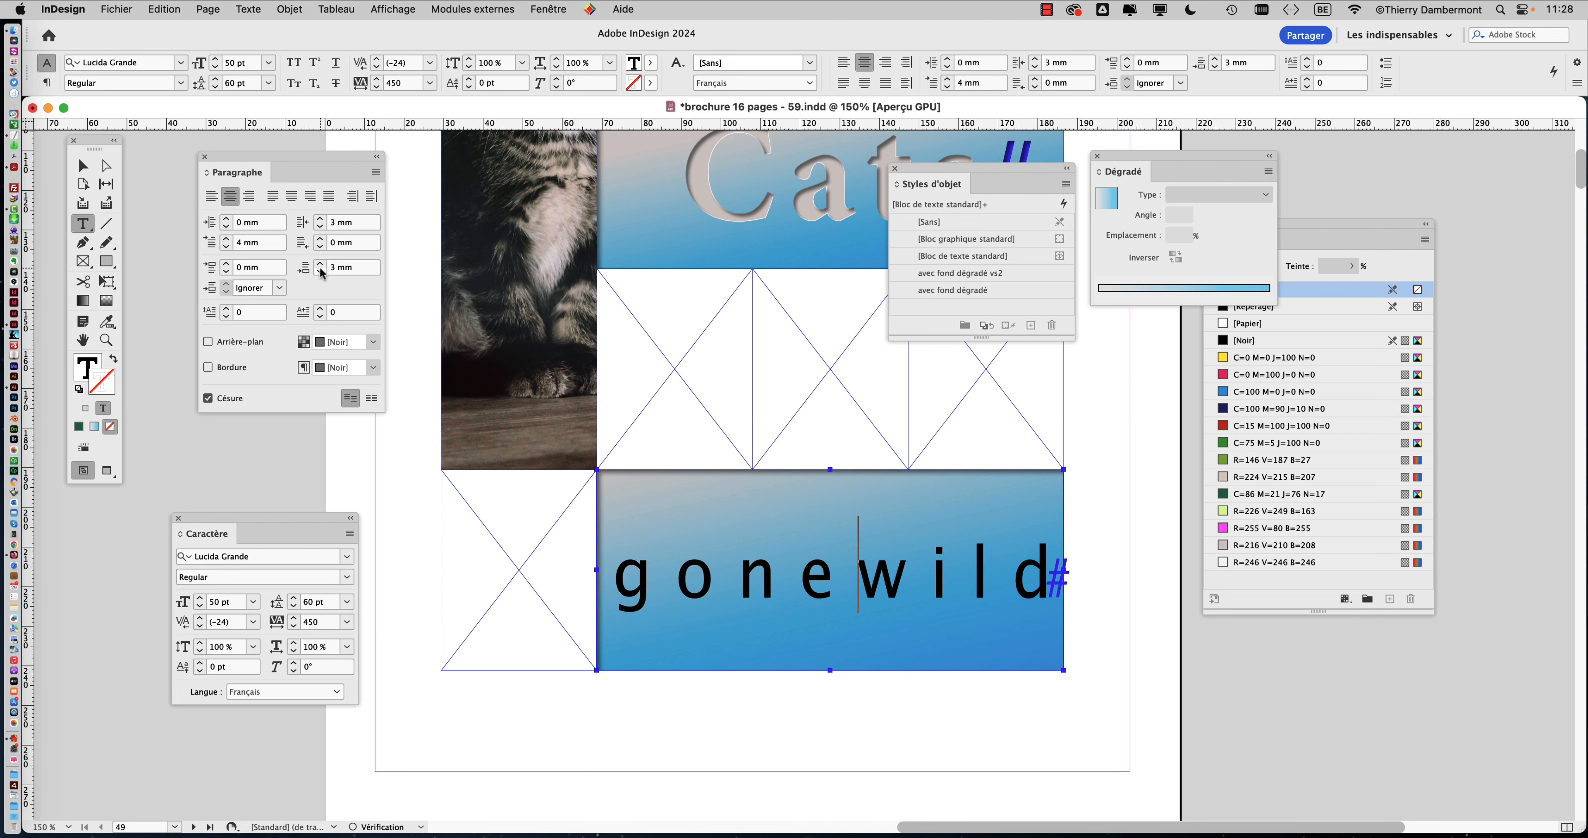
# Replace the paragraph return between "gone" and "wild" with a forced line break and save the document
pyautogui.press('Return')
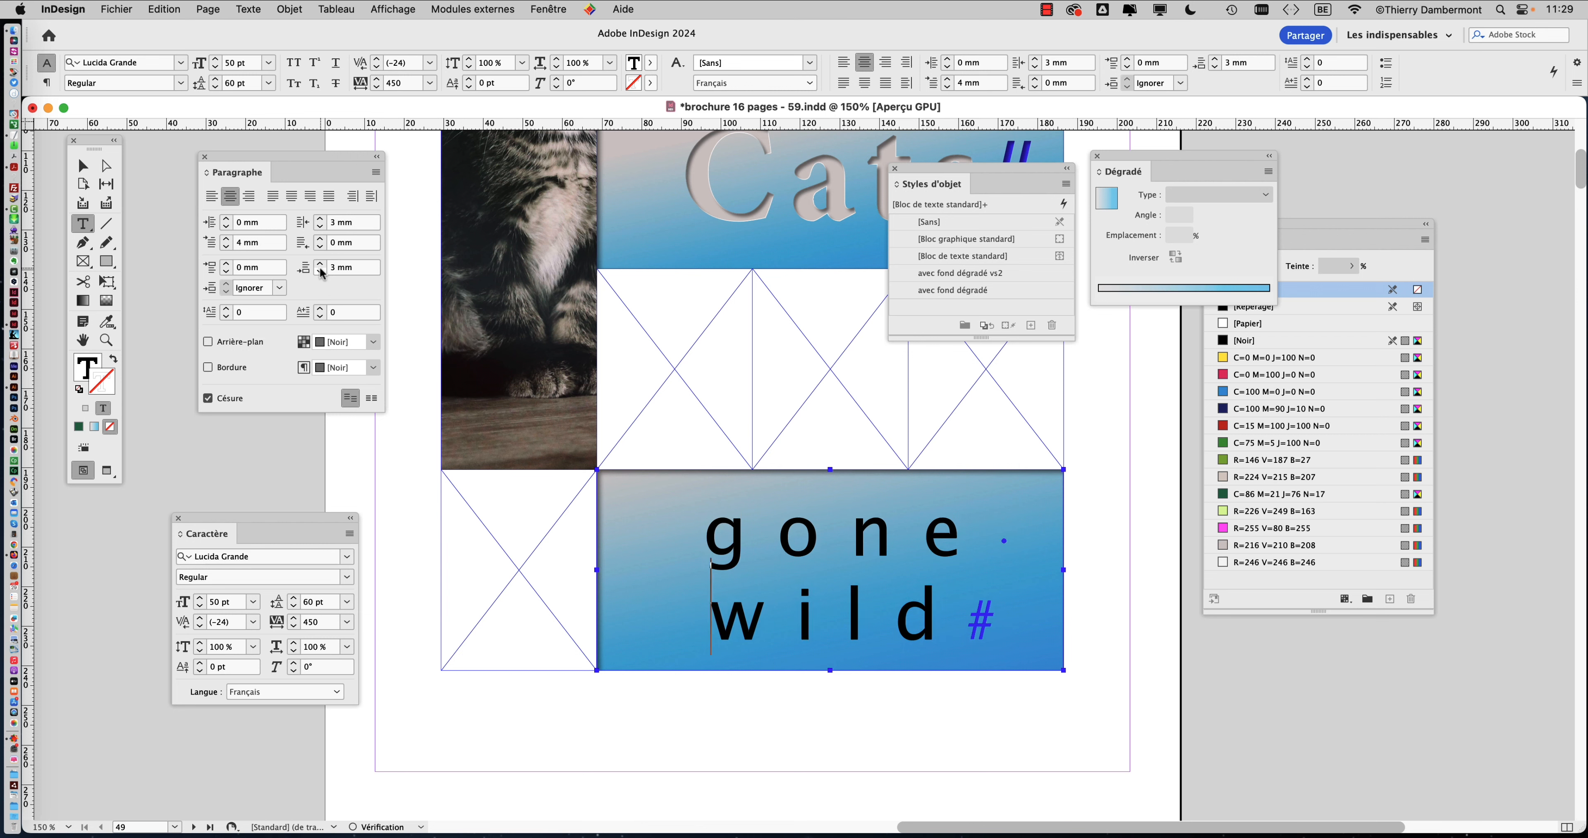
pyautogui.press('BackSpace')
pyautogui.hotkey('shift', 'Return')
pyautogui.press('super+s')
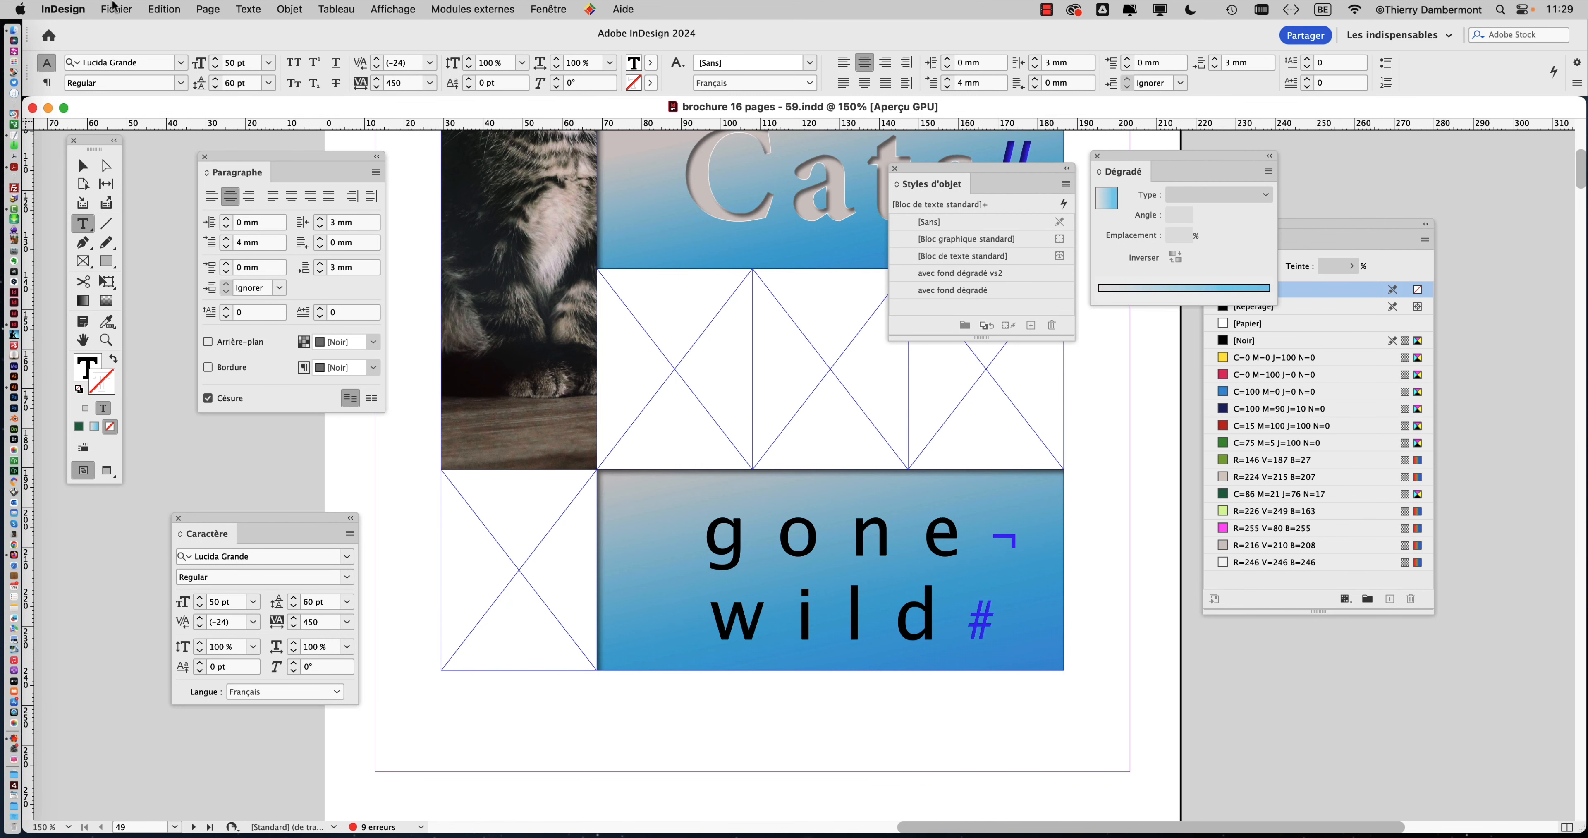
pyautogui.click(117, 9)
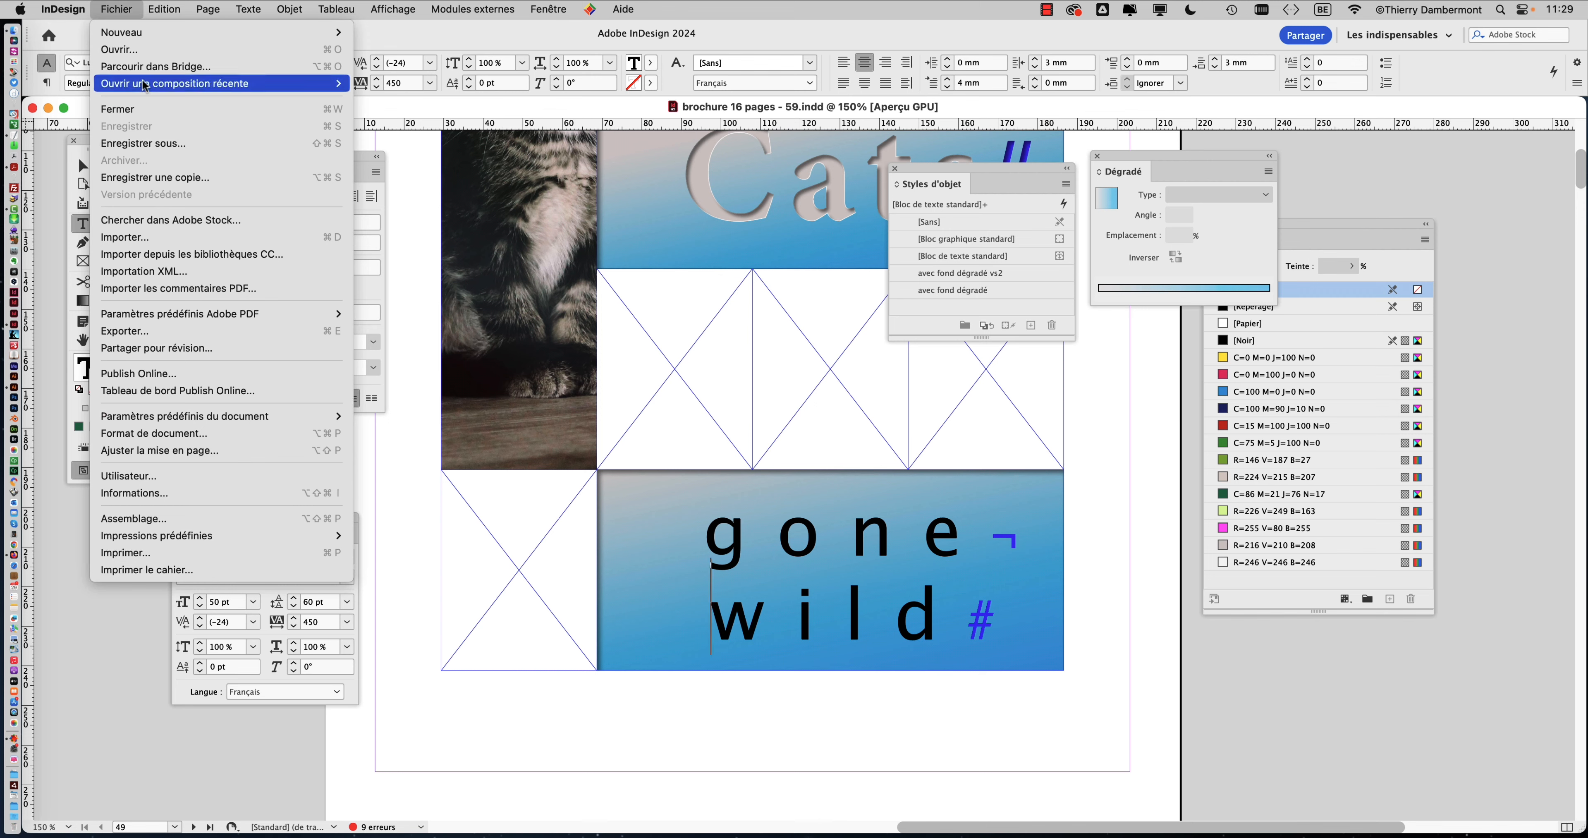
pyautogui.click(239, 746)
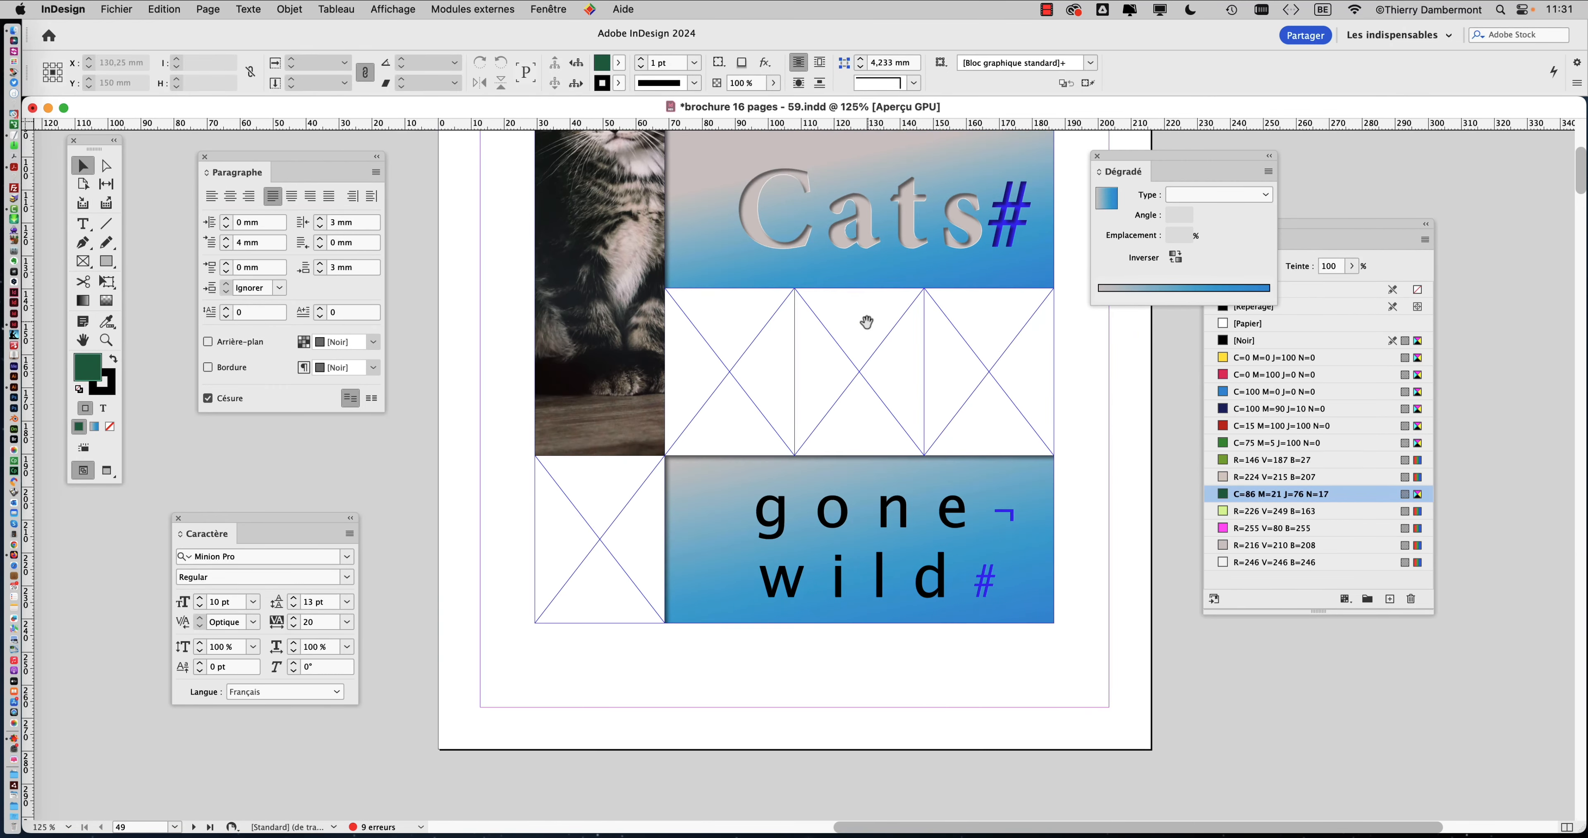
# Select the "Cats" gradient frame and close the Gradient panel
pyautogui.press('super+minus')
pyautogui.click(761, 274)
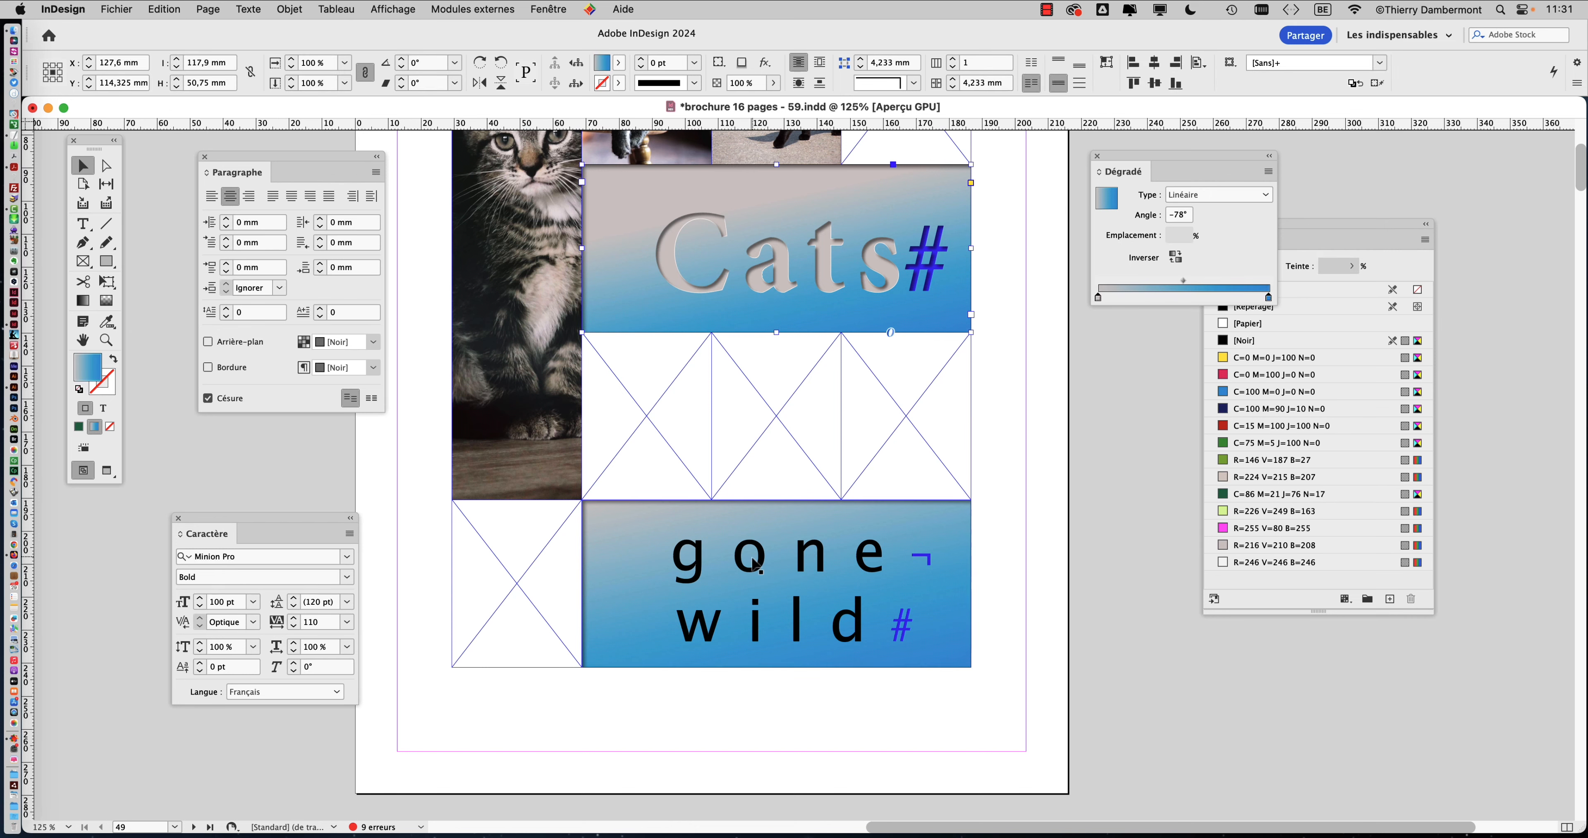
pyautogui.click(1097, 156)
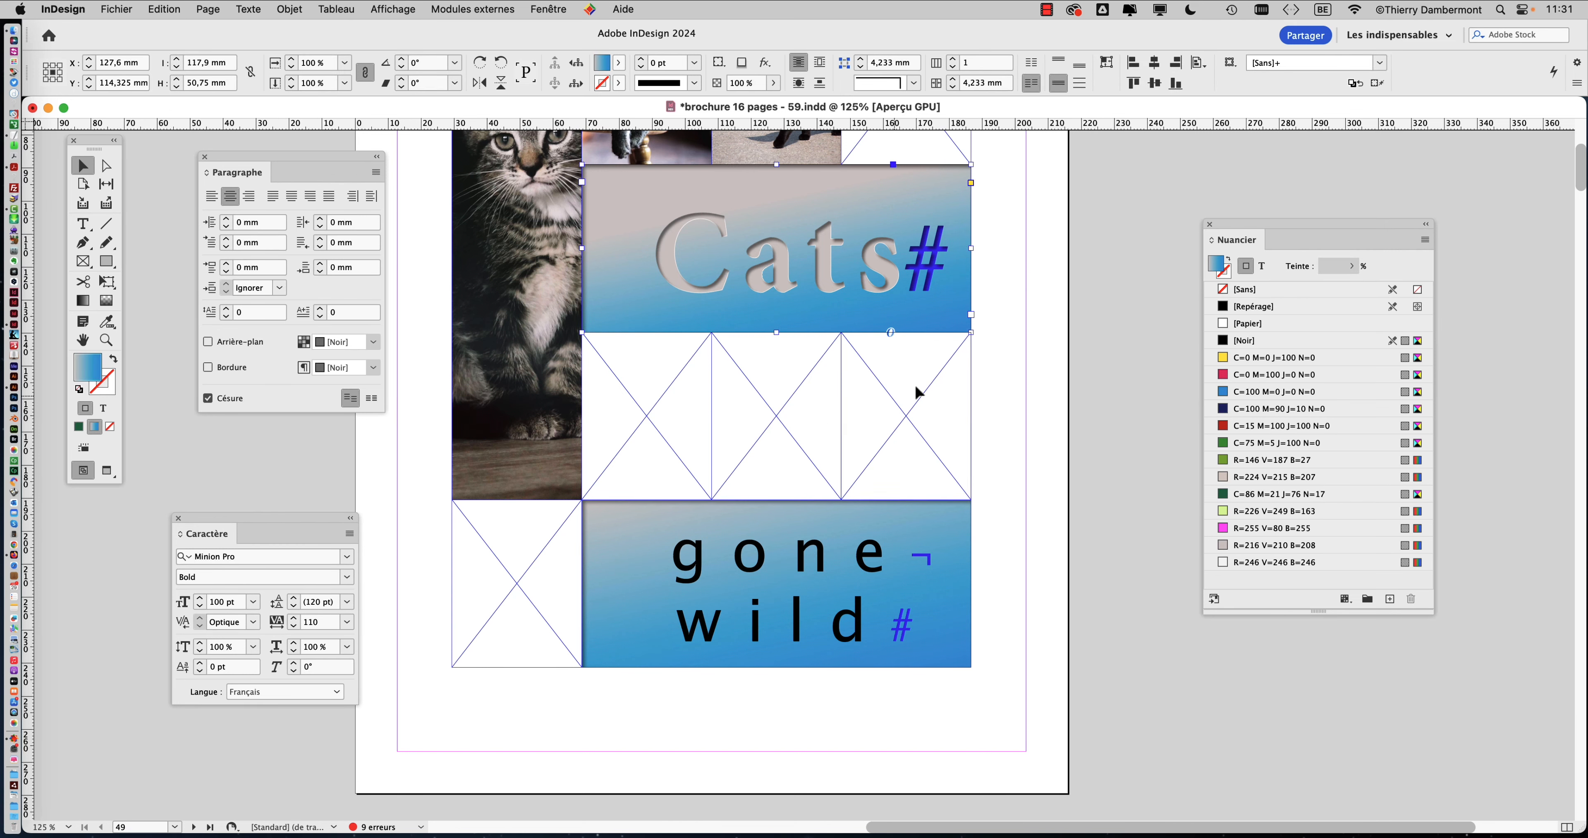
pyautogui.moveTo(917, 391); pyautogui.dragTo(756, 358)
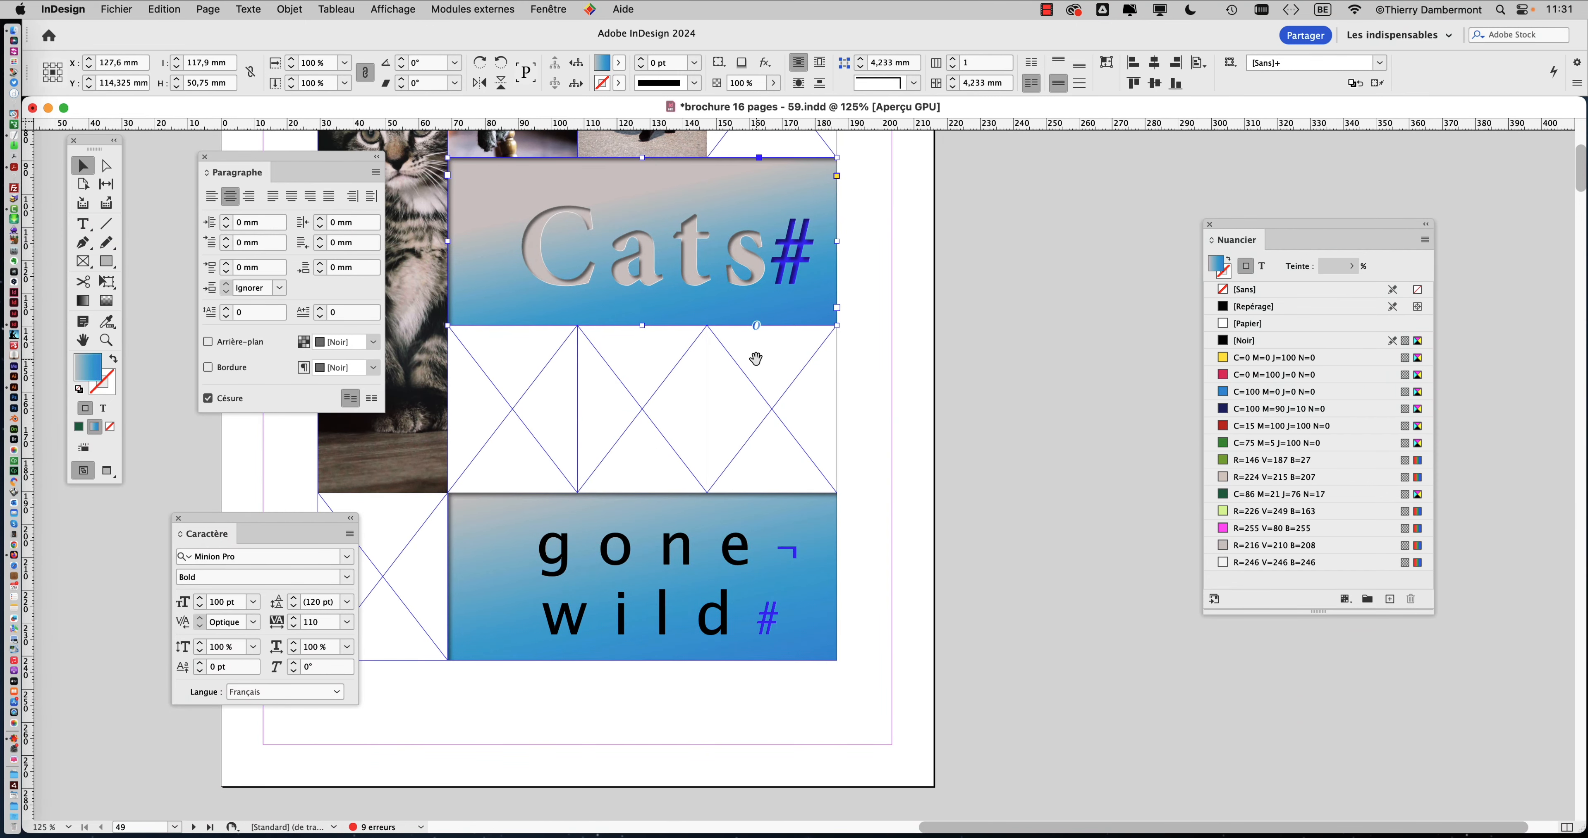
# Show the Object Styles panel beside the frames and apply the "avec fond dégradé vs2" style to the "Cats" frame
pyautogui.click(256, 8)
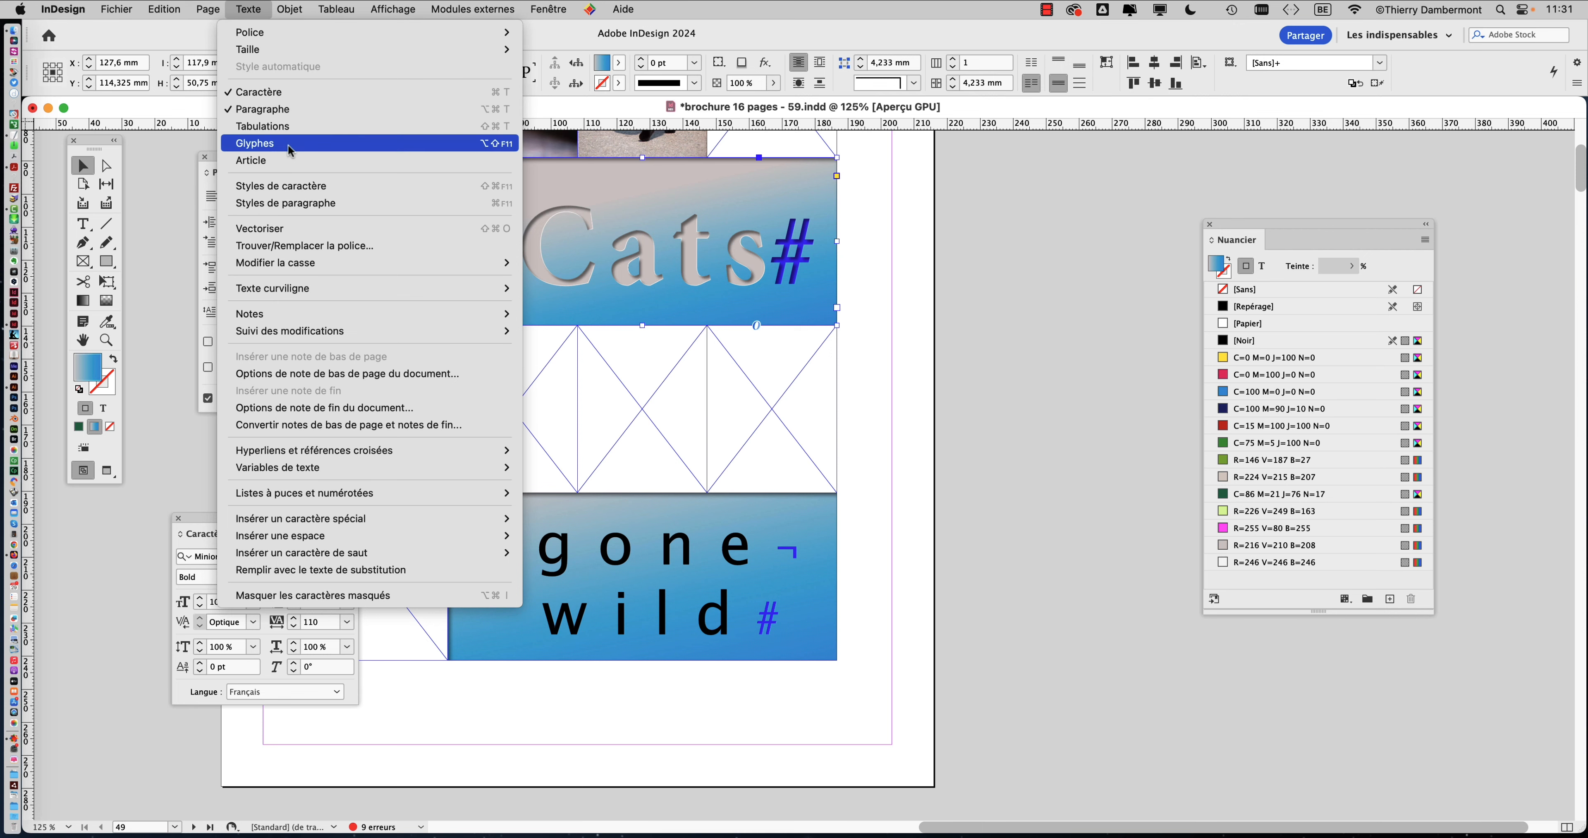
pyautogui.moveTo(548, 9)
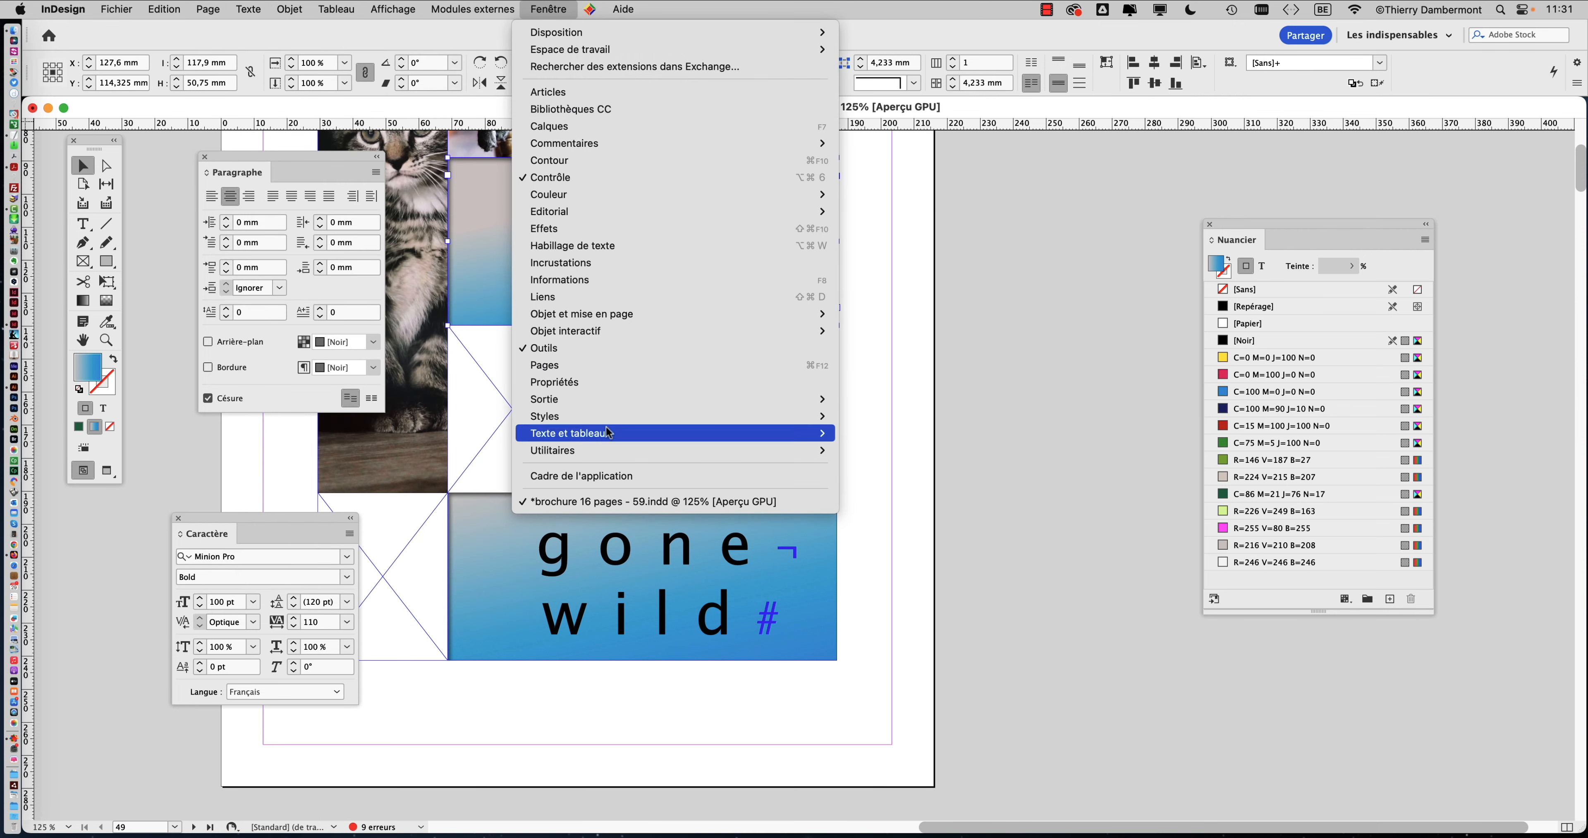
pyautogui.moveTo(718, 421)
pyautogui.click(876, 417)
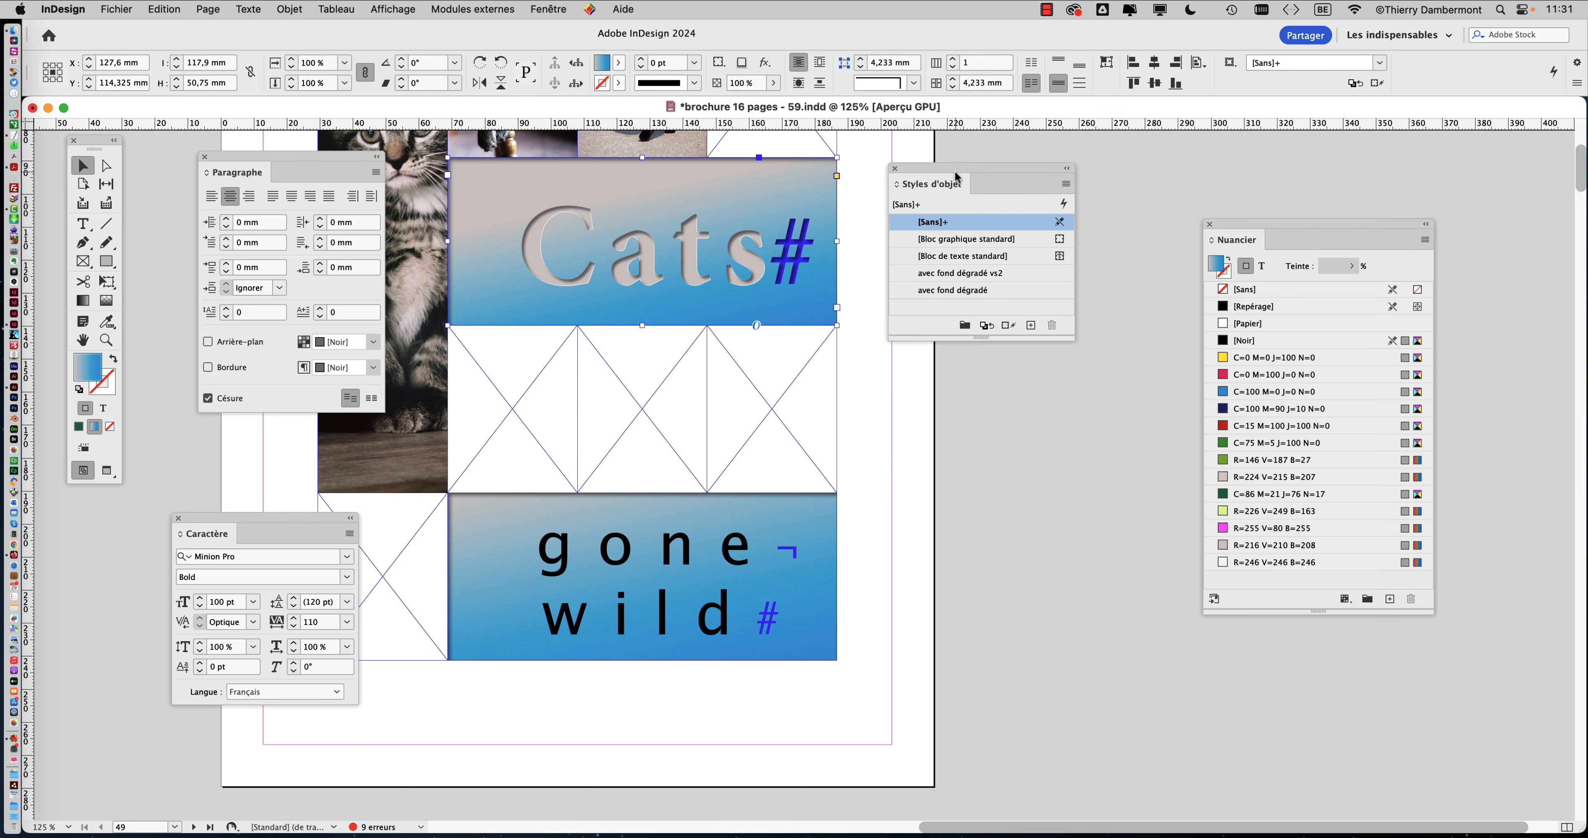
pyautogui.moveTo(941, 171); pyautogui.dragTo(929, 205)
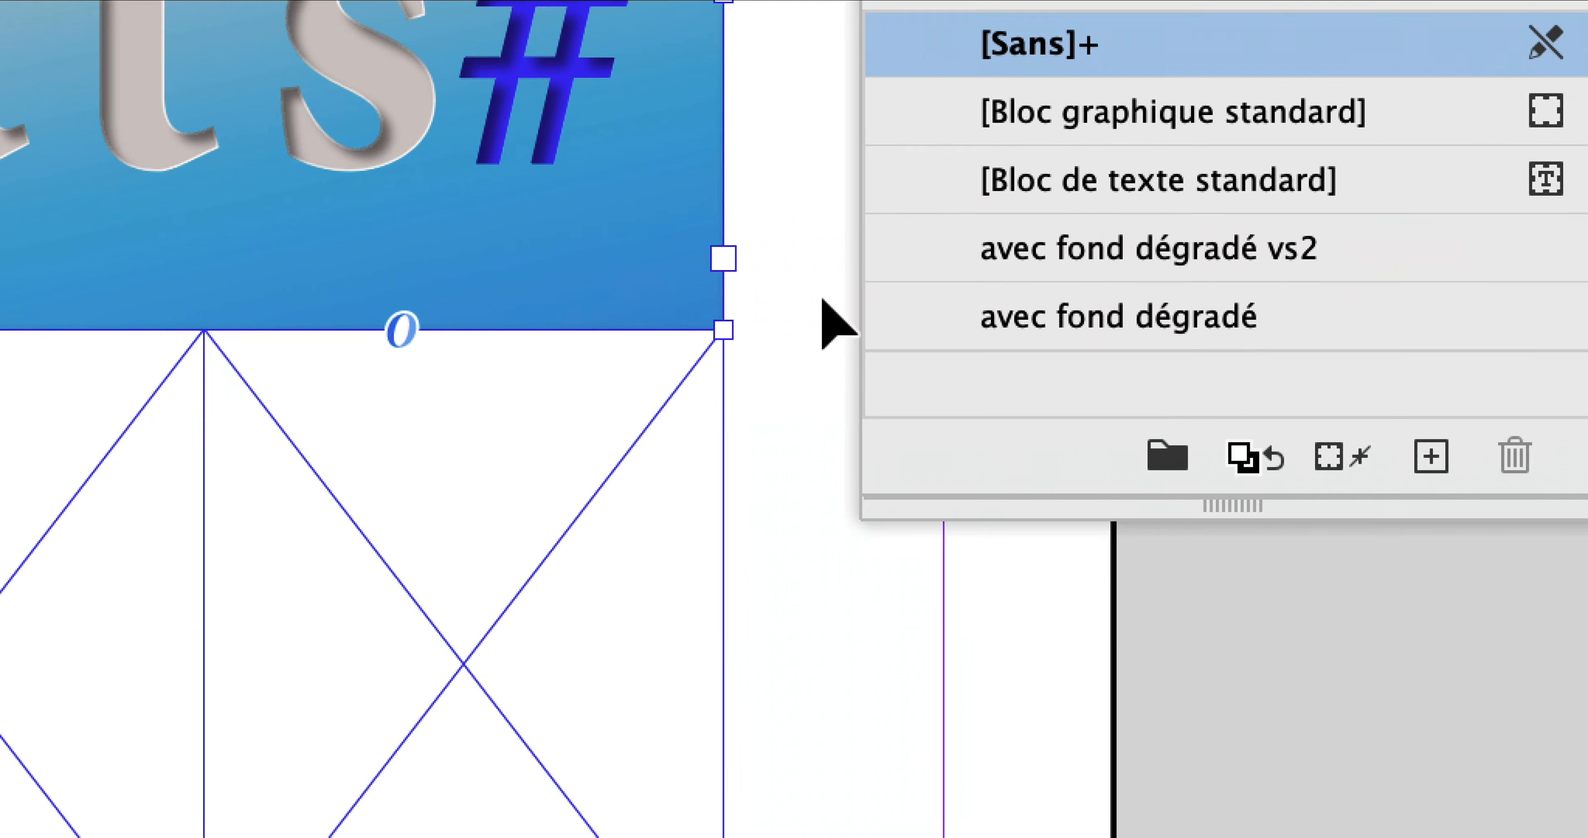
pyautogui.click(971, 293)
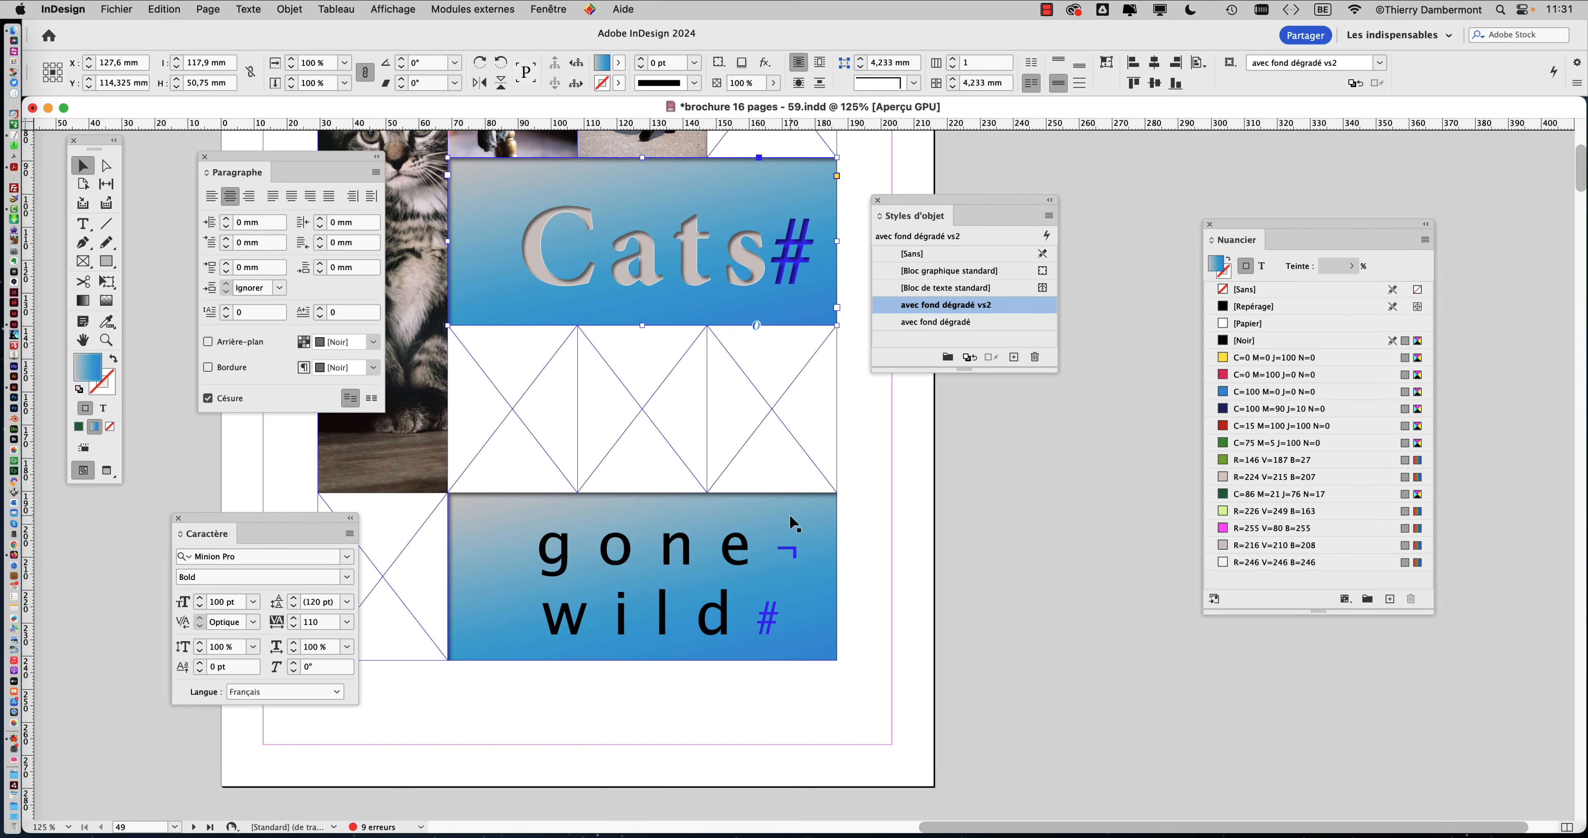
pyautogui.moveTo(917, 216); pyautogui.dragTo(916, 489)
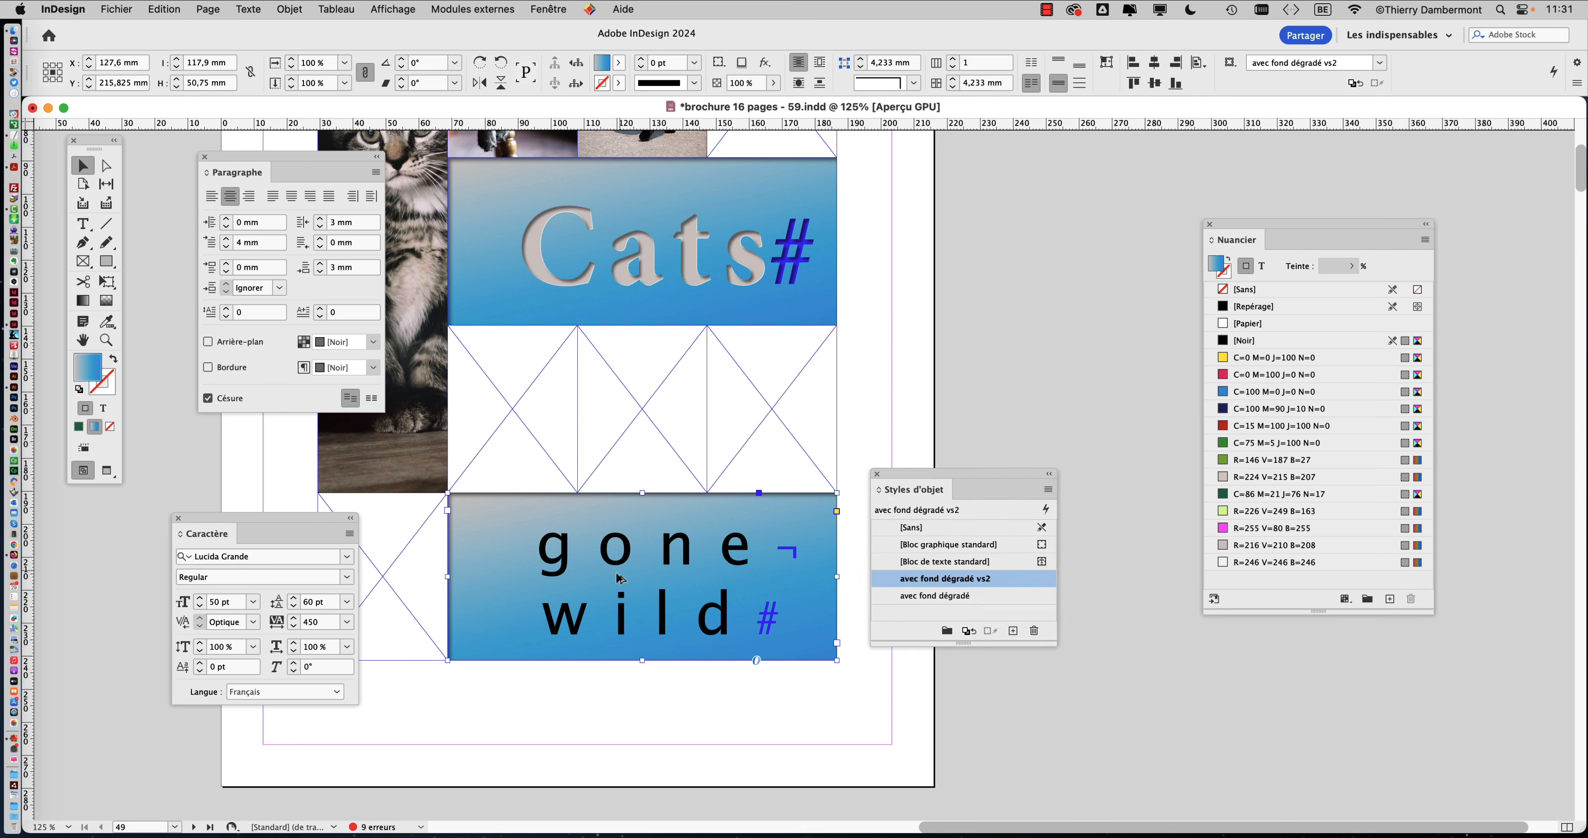